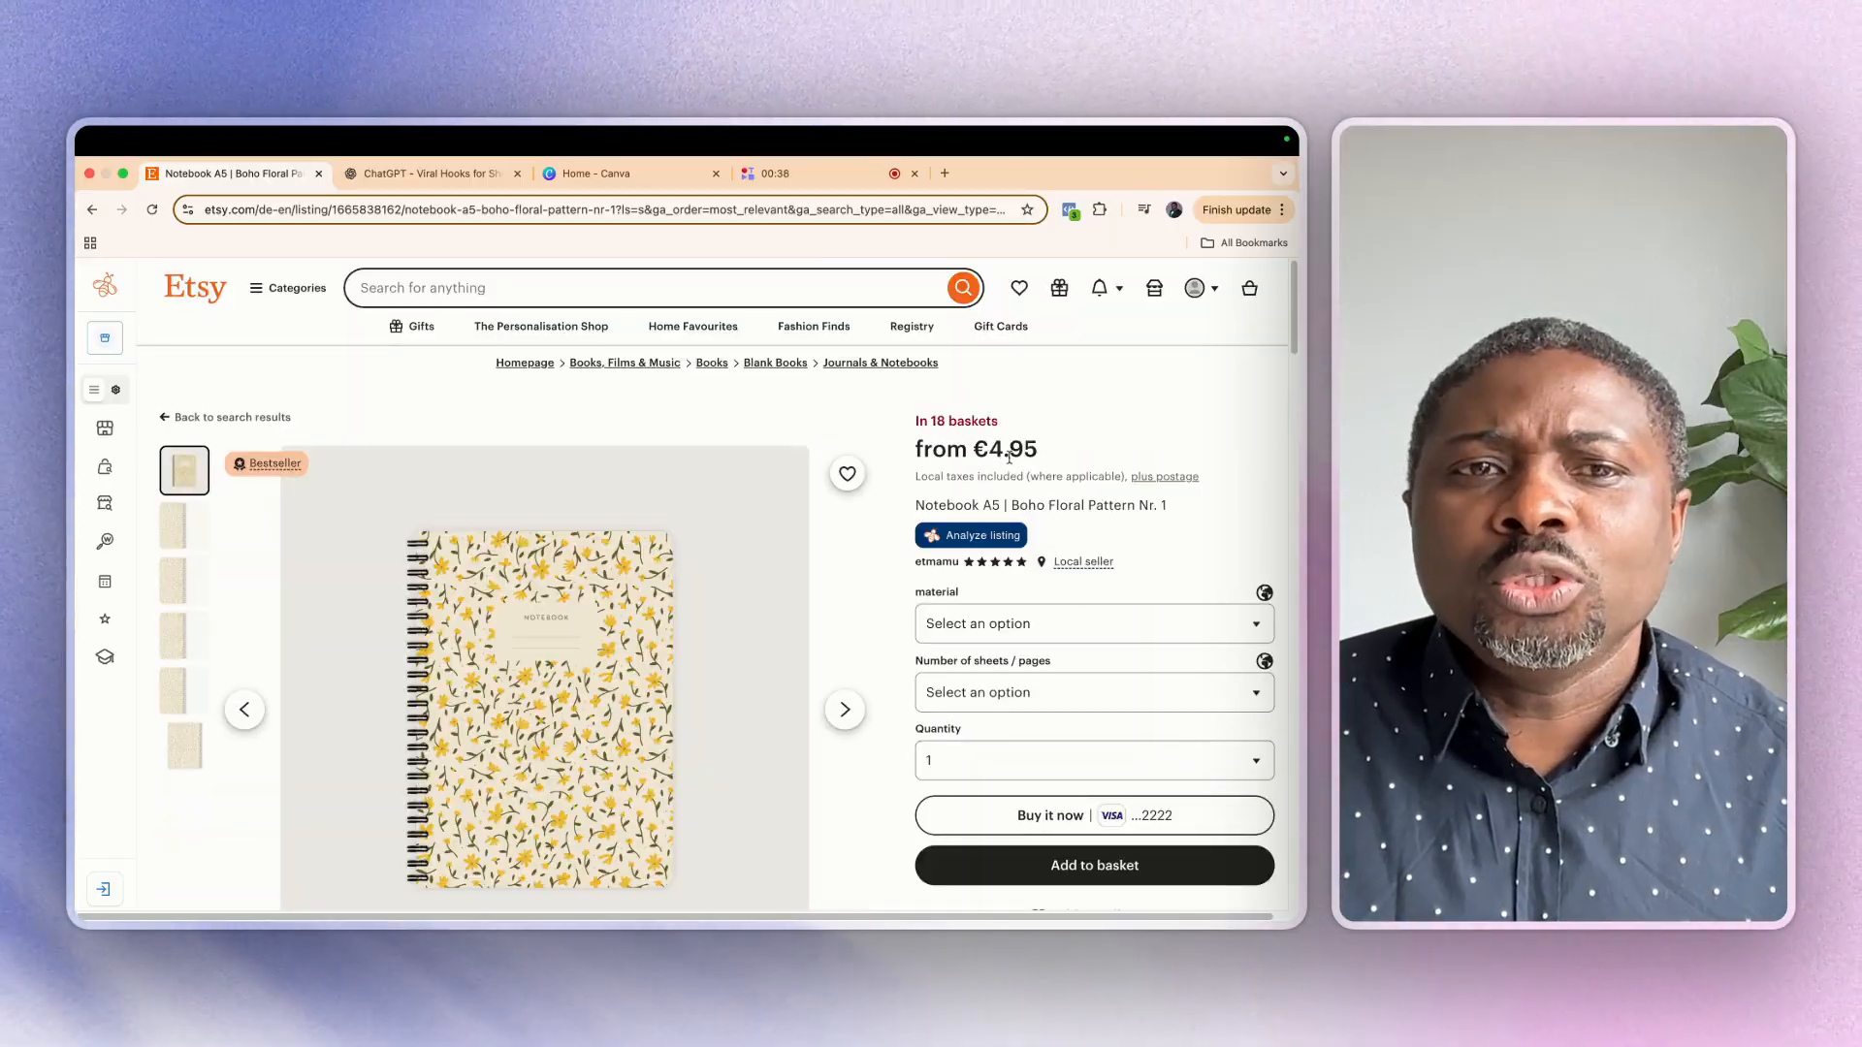
Examine the floral notebook listing's reviews and open its listing report to check sales and revenue
{"action": "scroll", "coordinate": [846, 644], "scroll_direction": "down", "scroll_amount": 3}
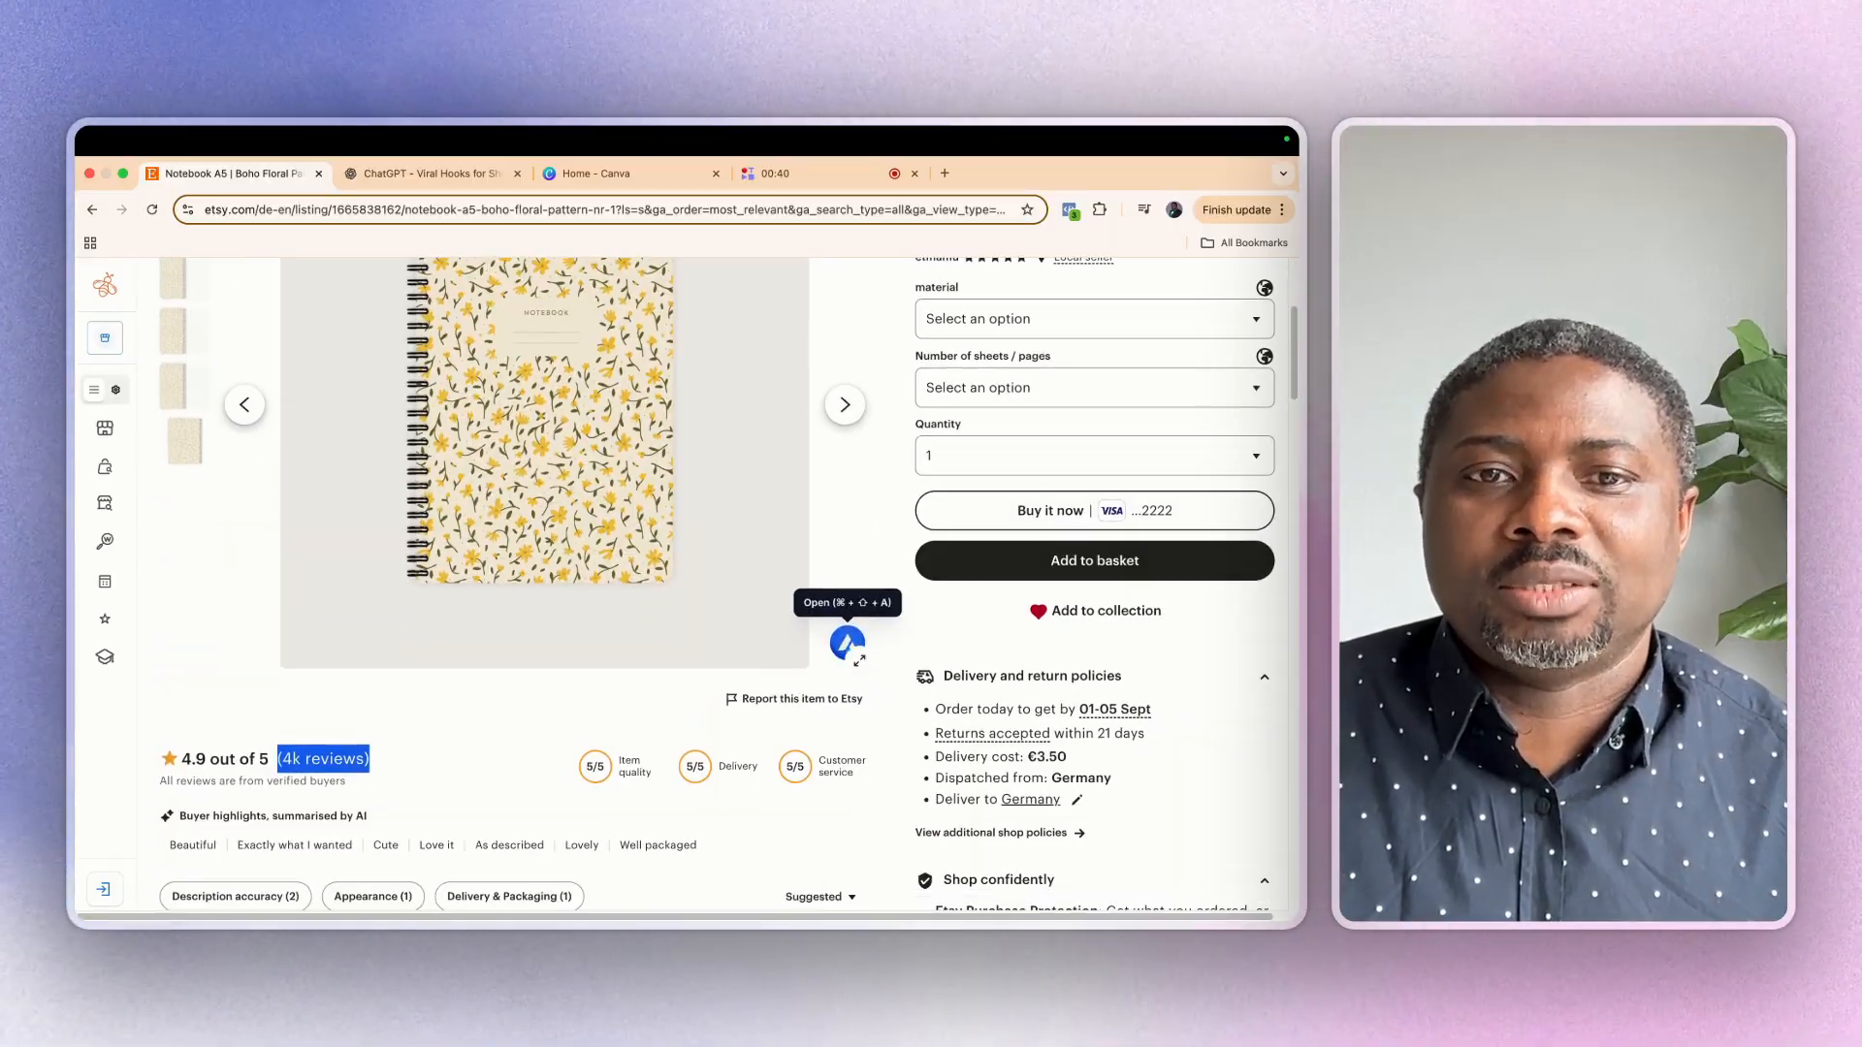
{"action": "left_click", "coordinate": [846, 645]}
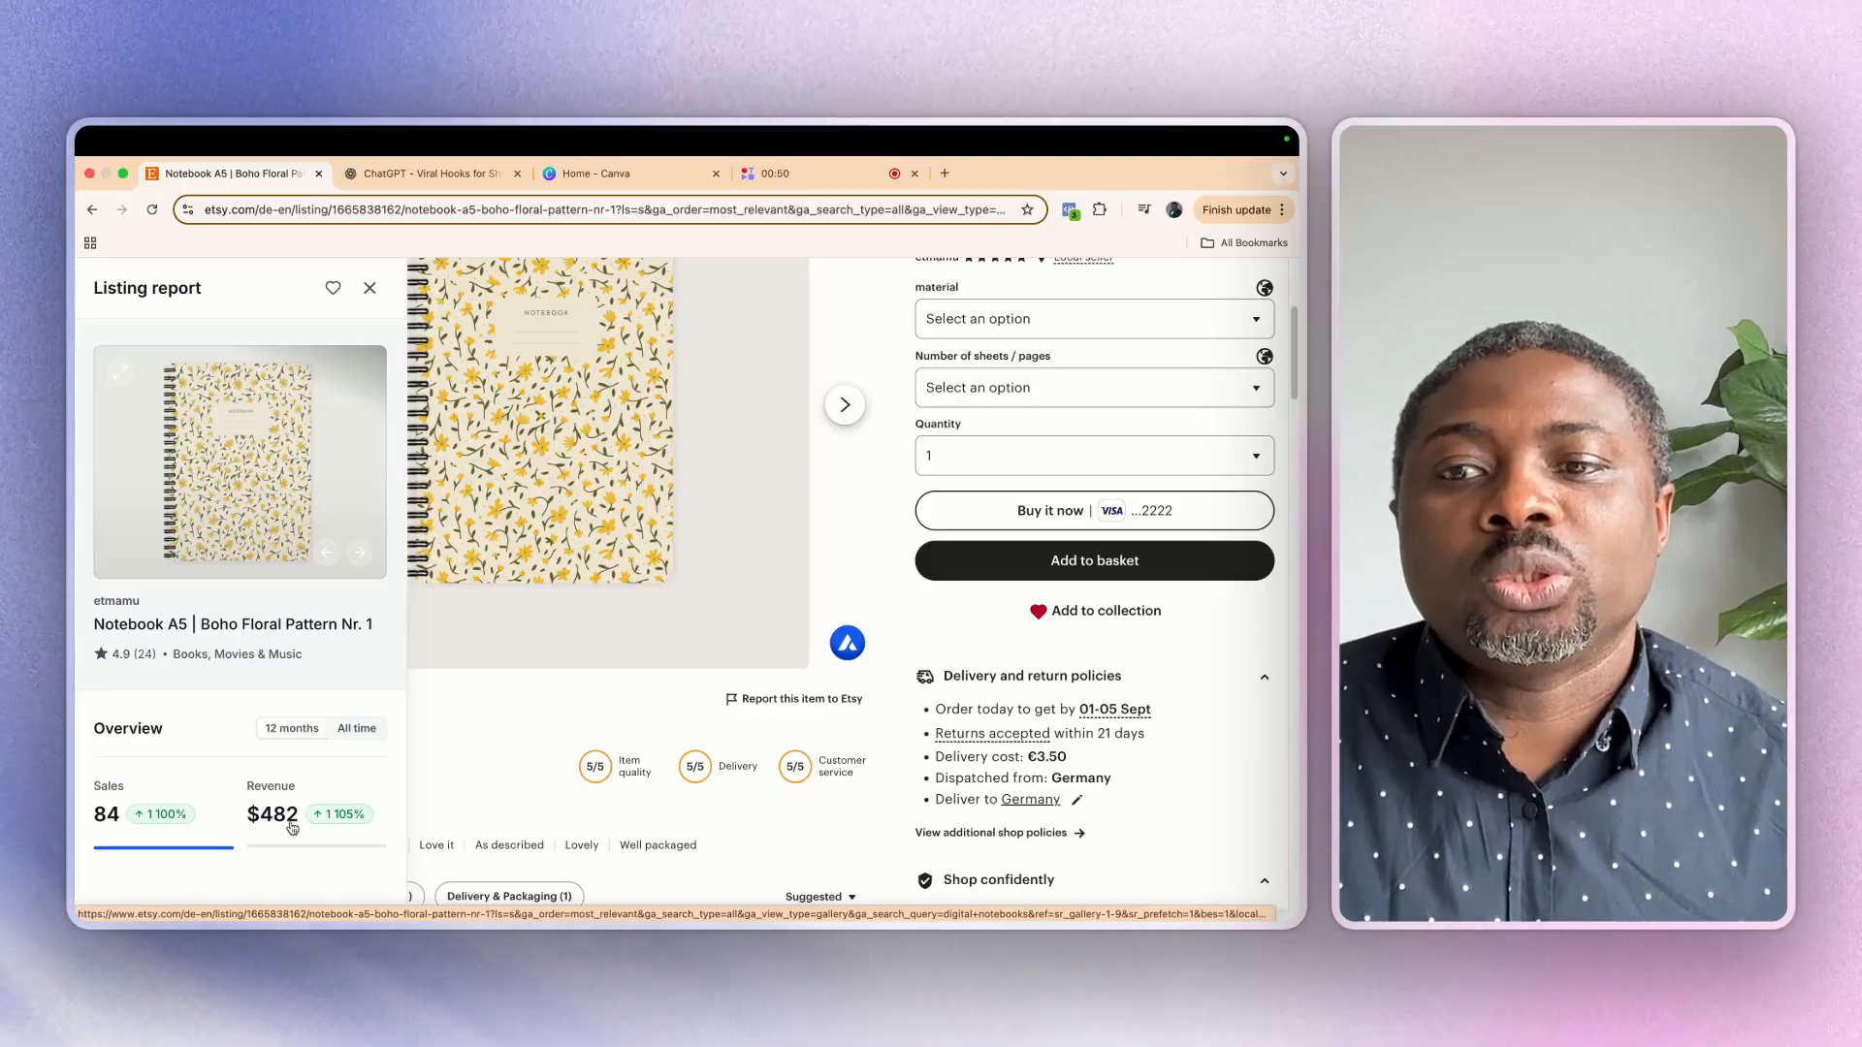
{"action": "scroll", "coordinate": [498, 694], "scroll_direction": "up", "scroll_amount": 4}
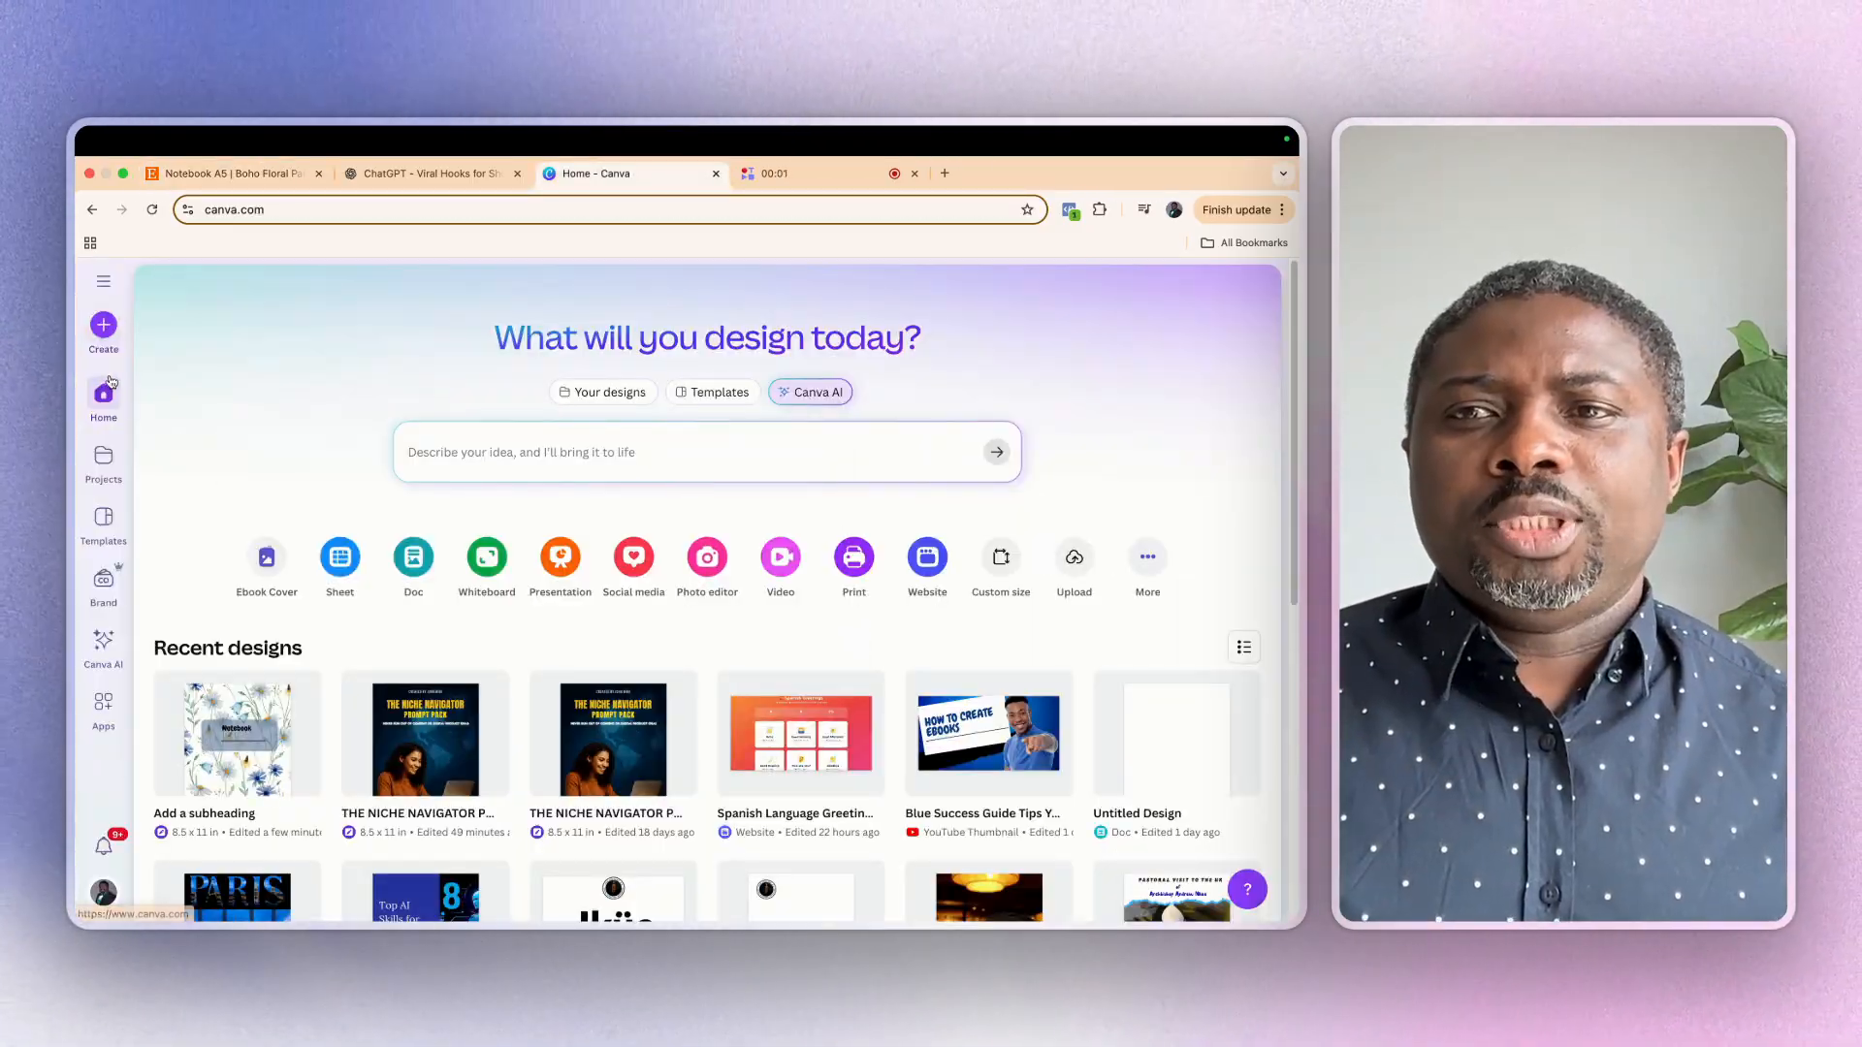
In Canva, create a new blank design with a custom size of 8.5 × 11 in
{"action": "left_click", "coordinate": [103, 326]}
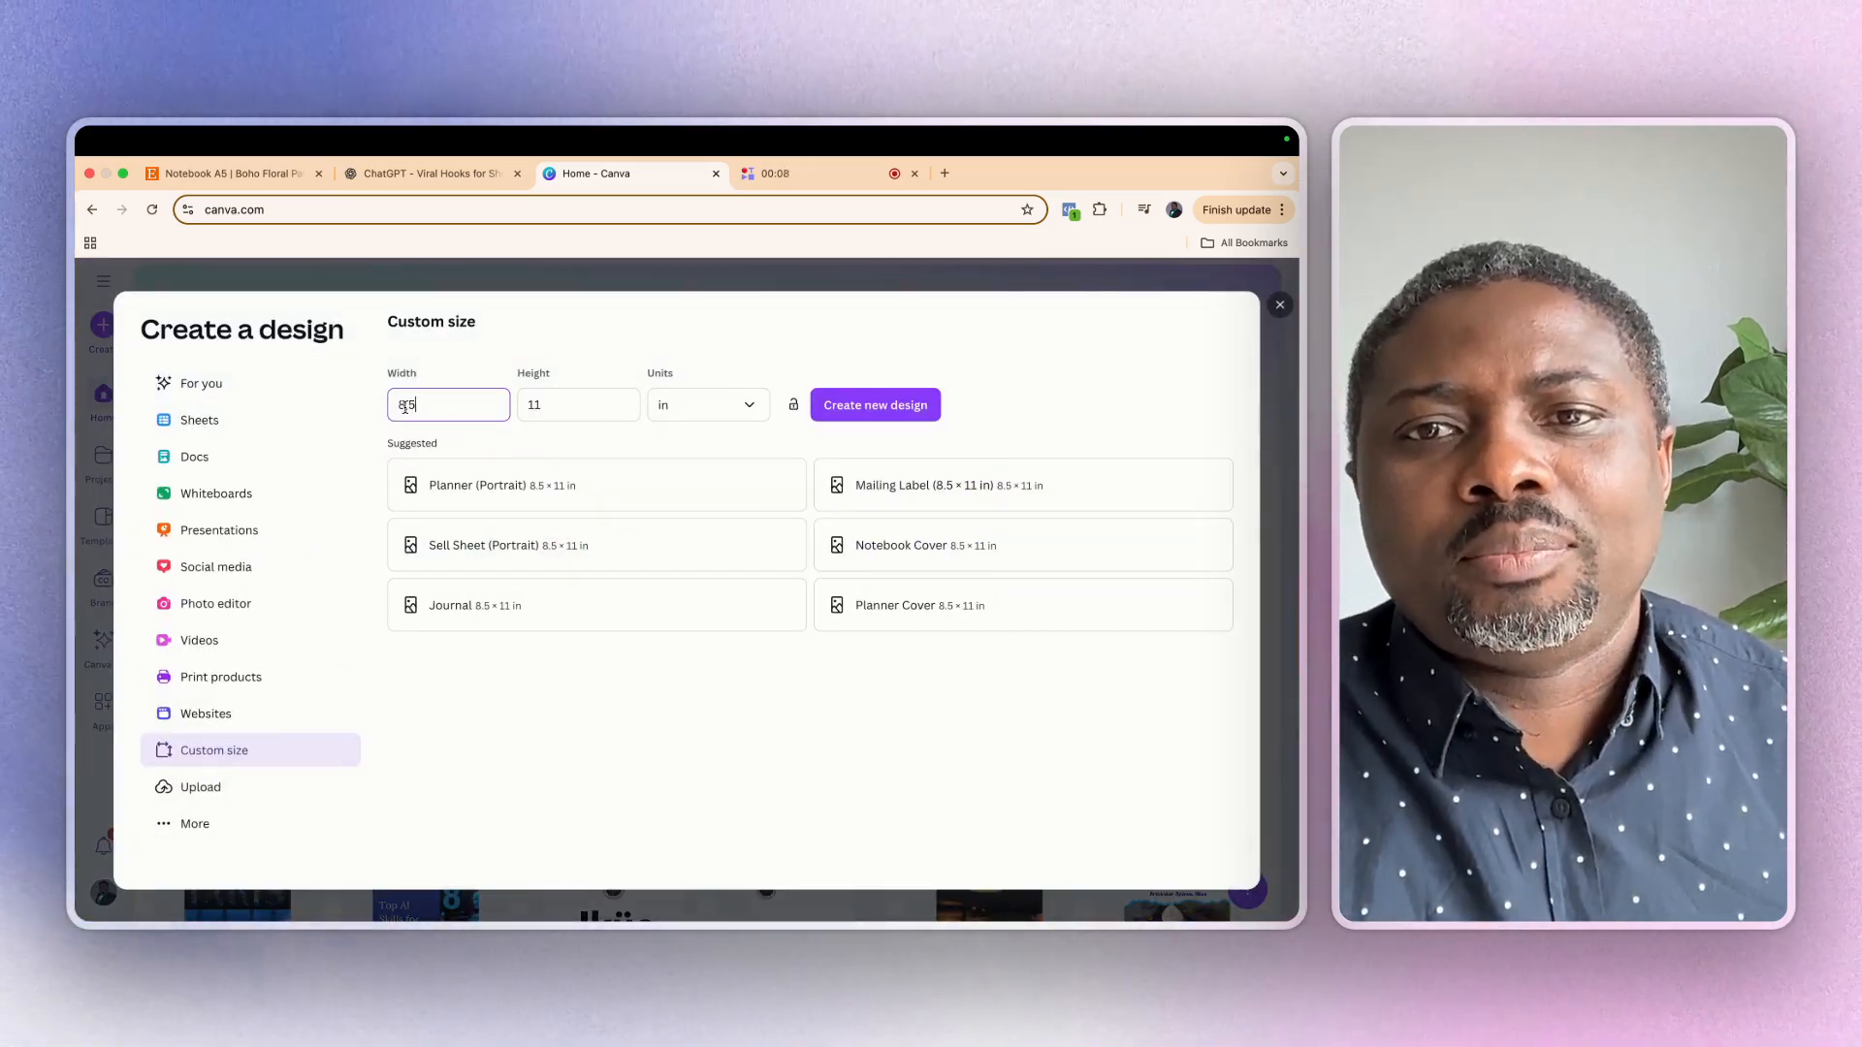
{"action": "left_click", "coordinate": [749, 406]}
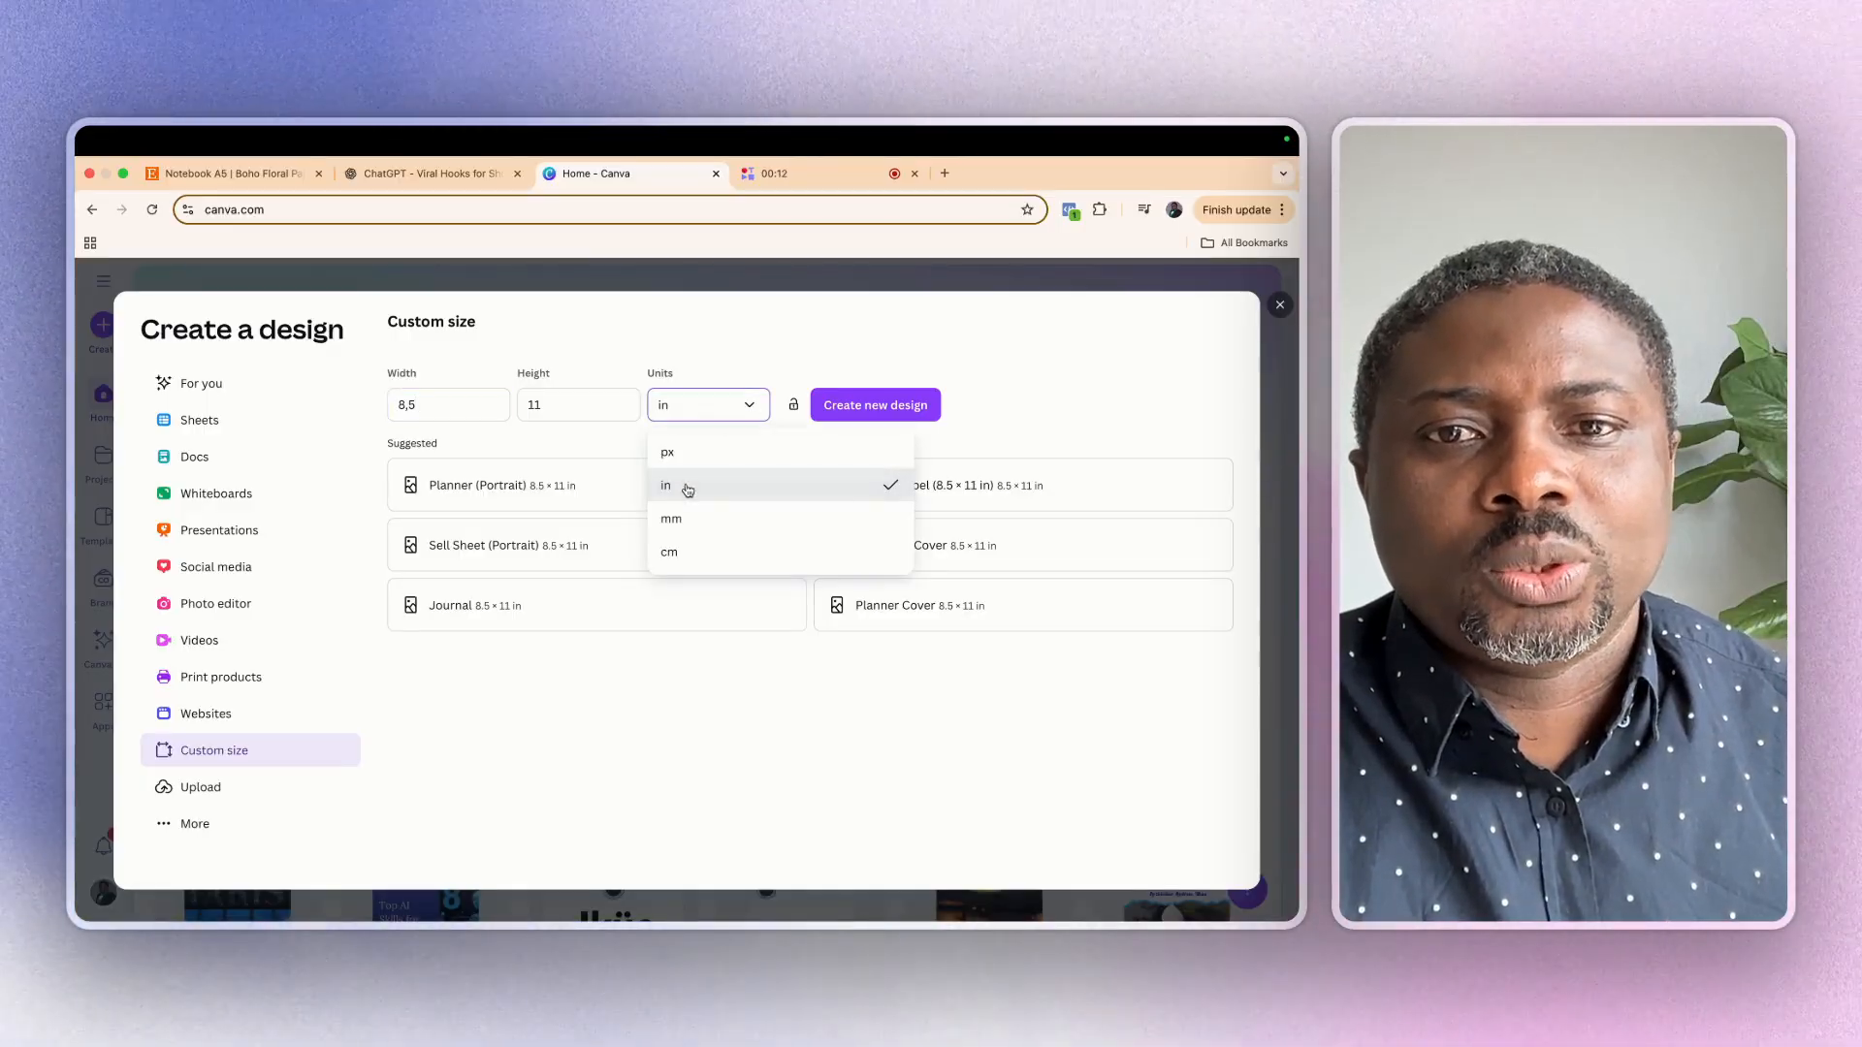
{"action": "left_click", "coordinate": [688, 490]}
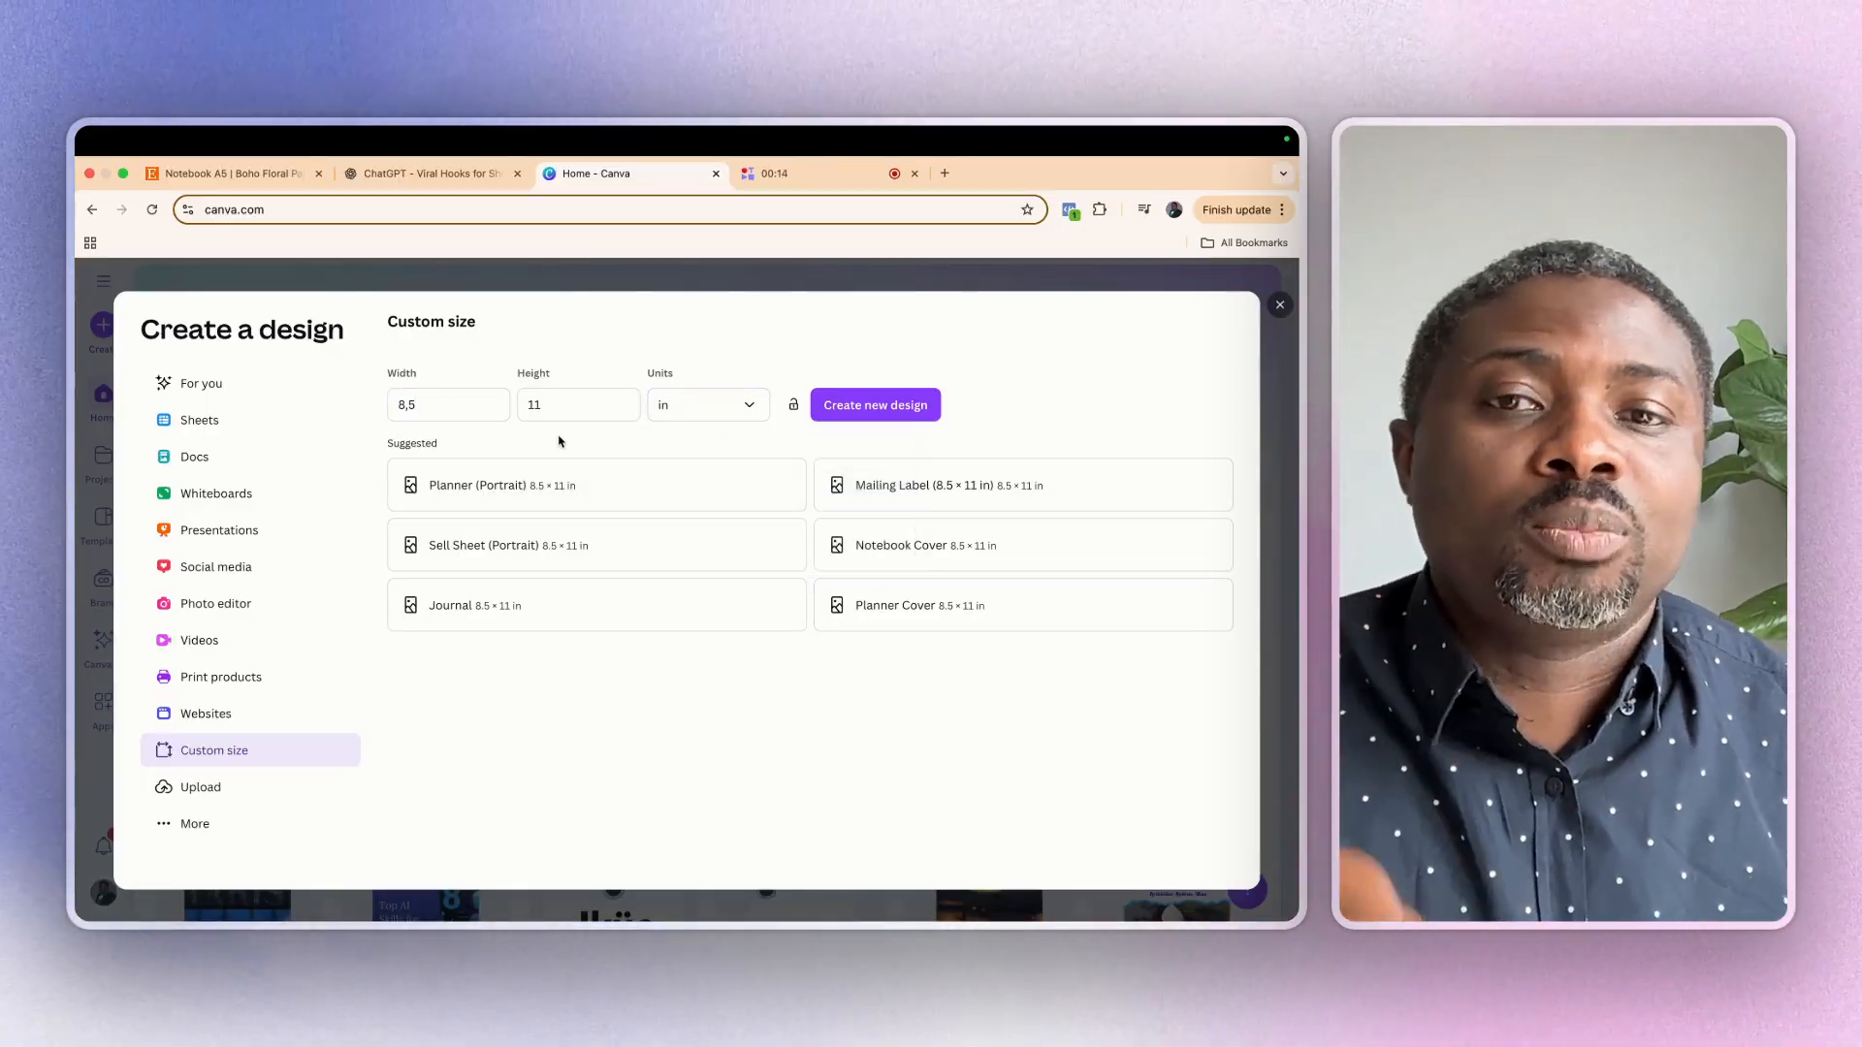
{"action": "left_click", "coordinate": [864, 407]}
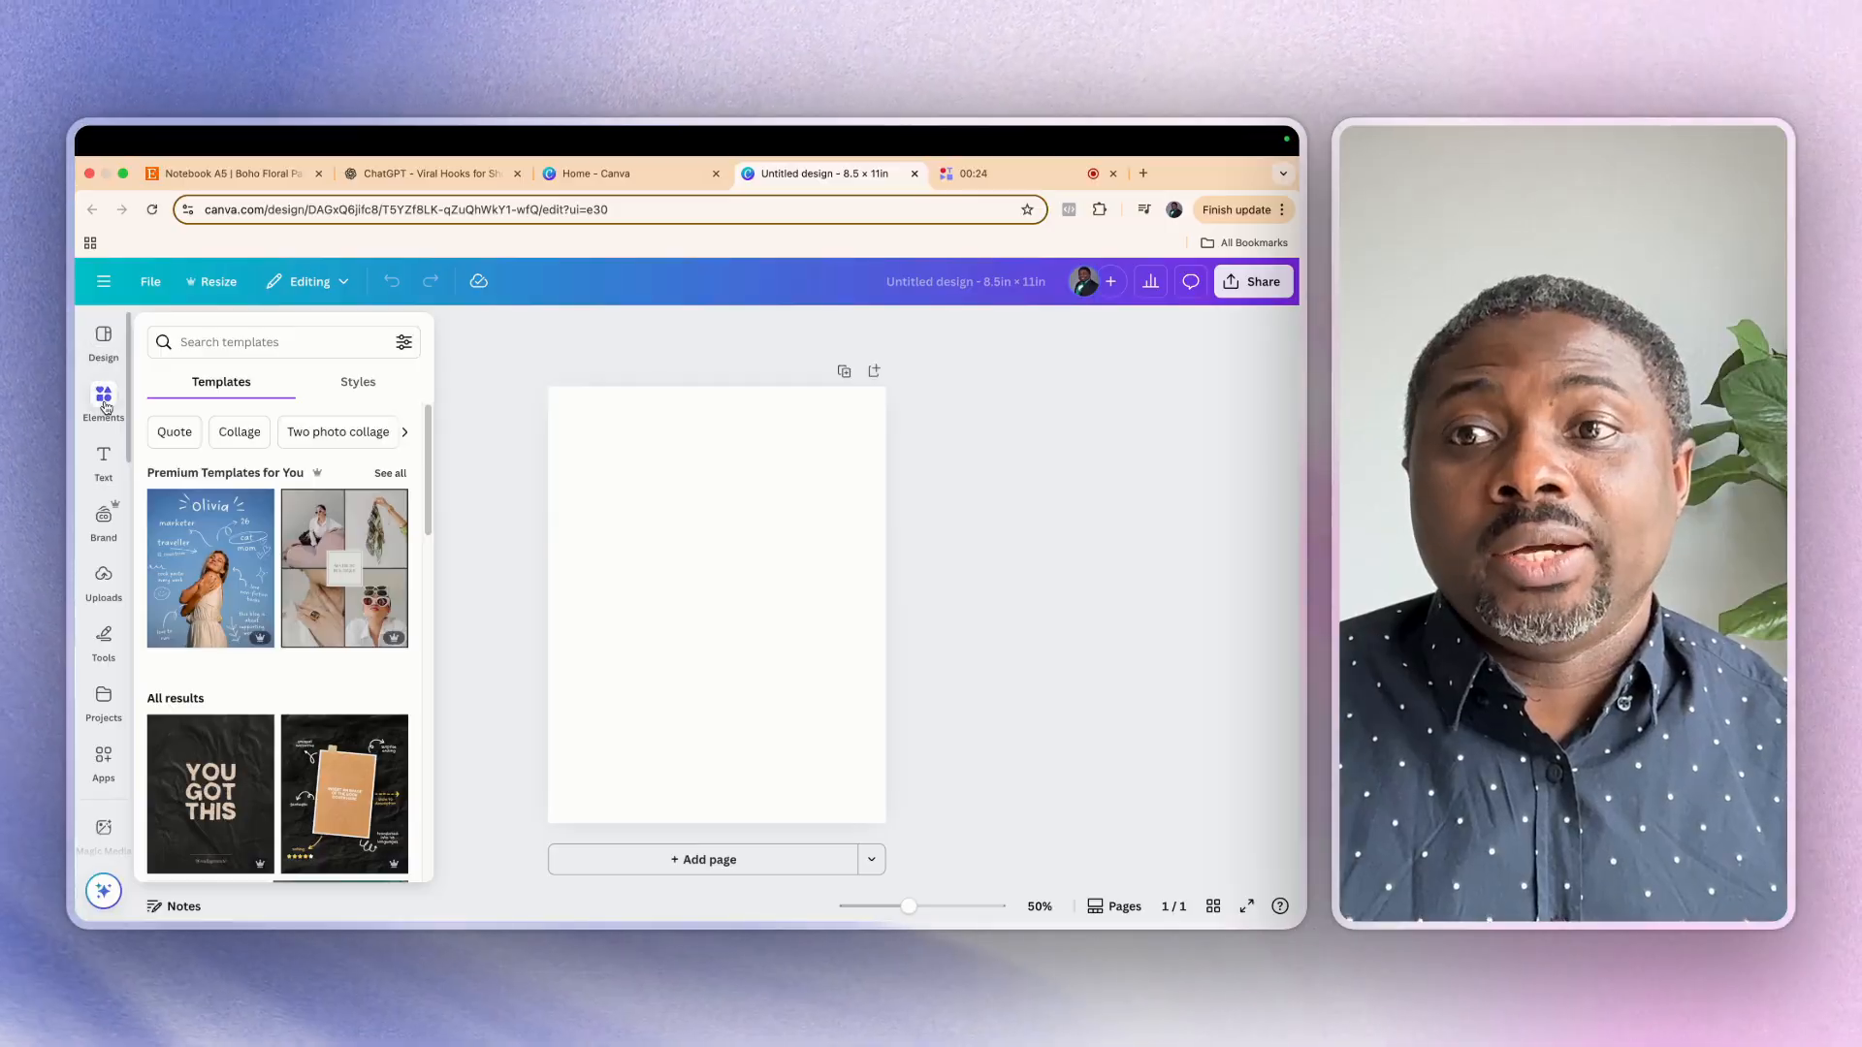
Search the elements library for "vintage floral backgrounds"
{"action": "left_click", "coordinate": [107, 395]}
{"action": "left_click", "coordinate": [233, 337]}
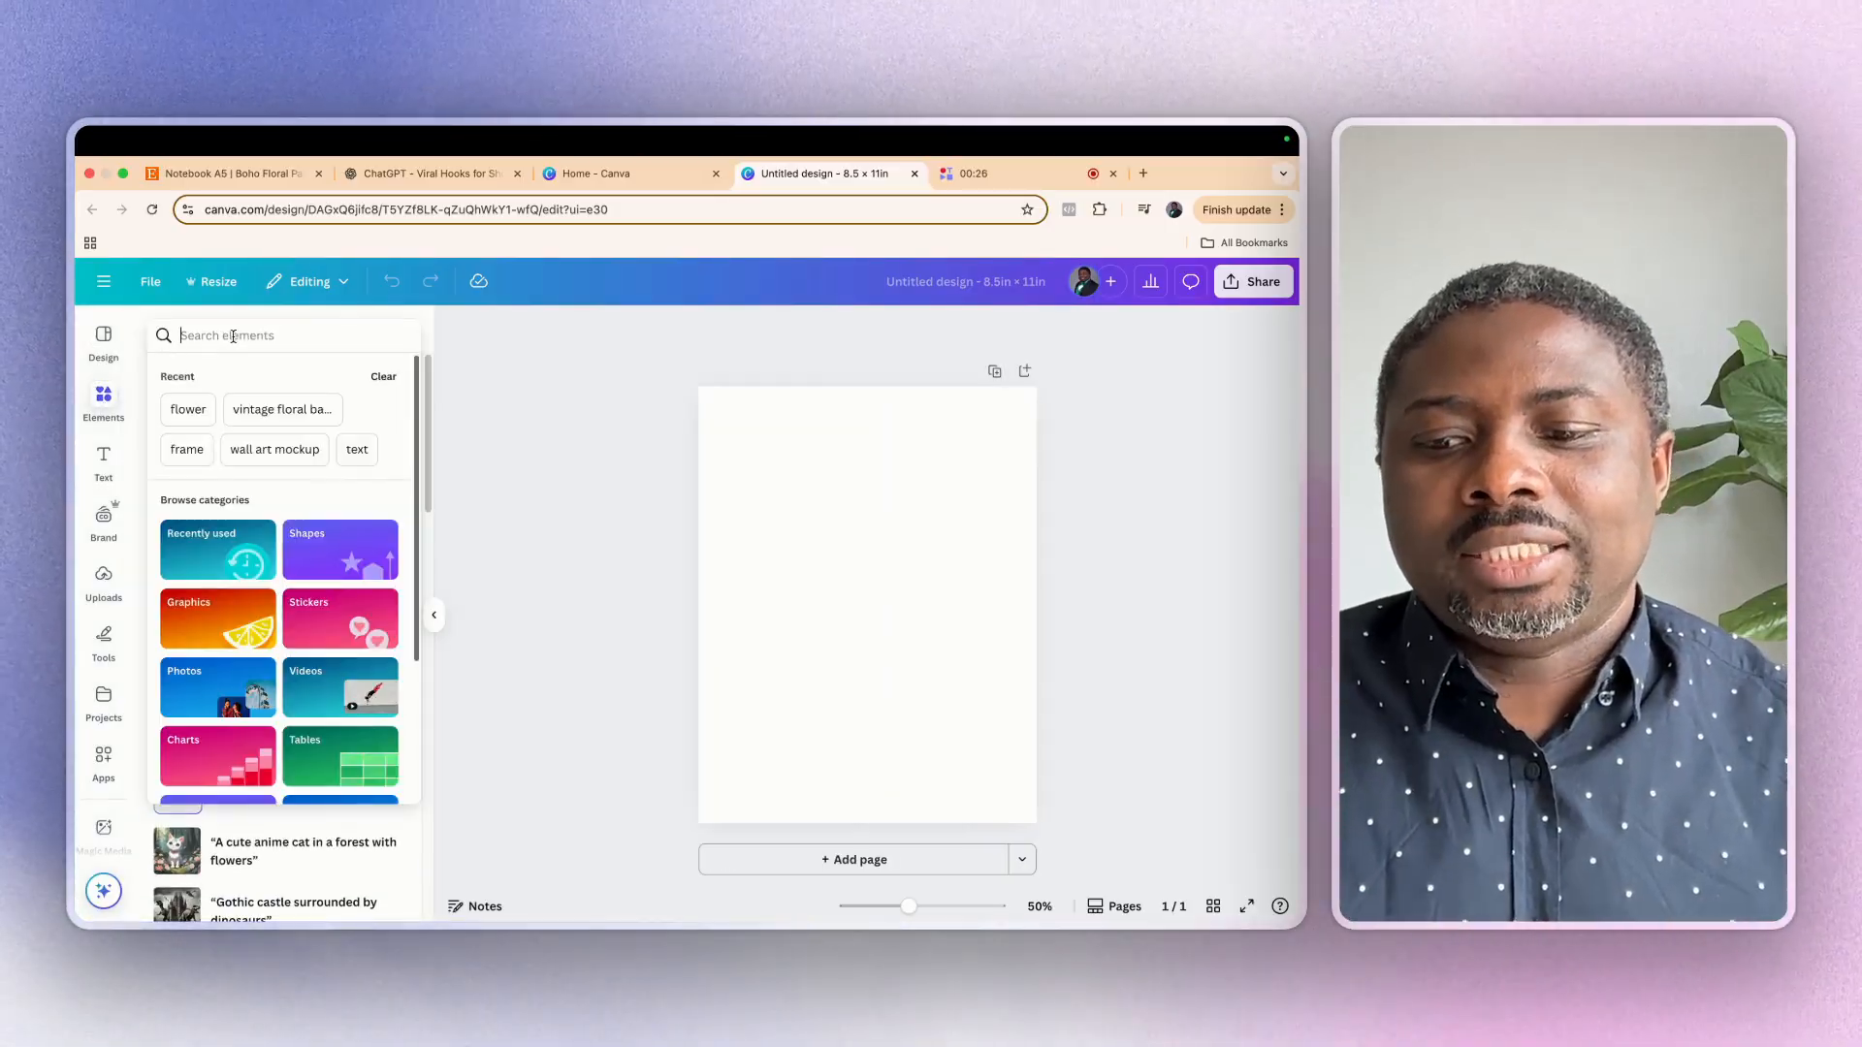
{"action": "type", "text": "vintage flor"}
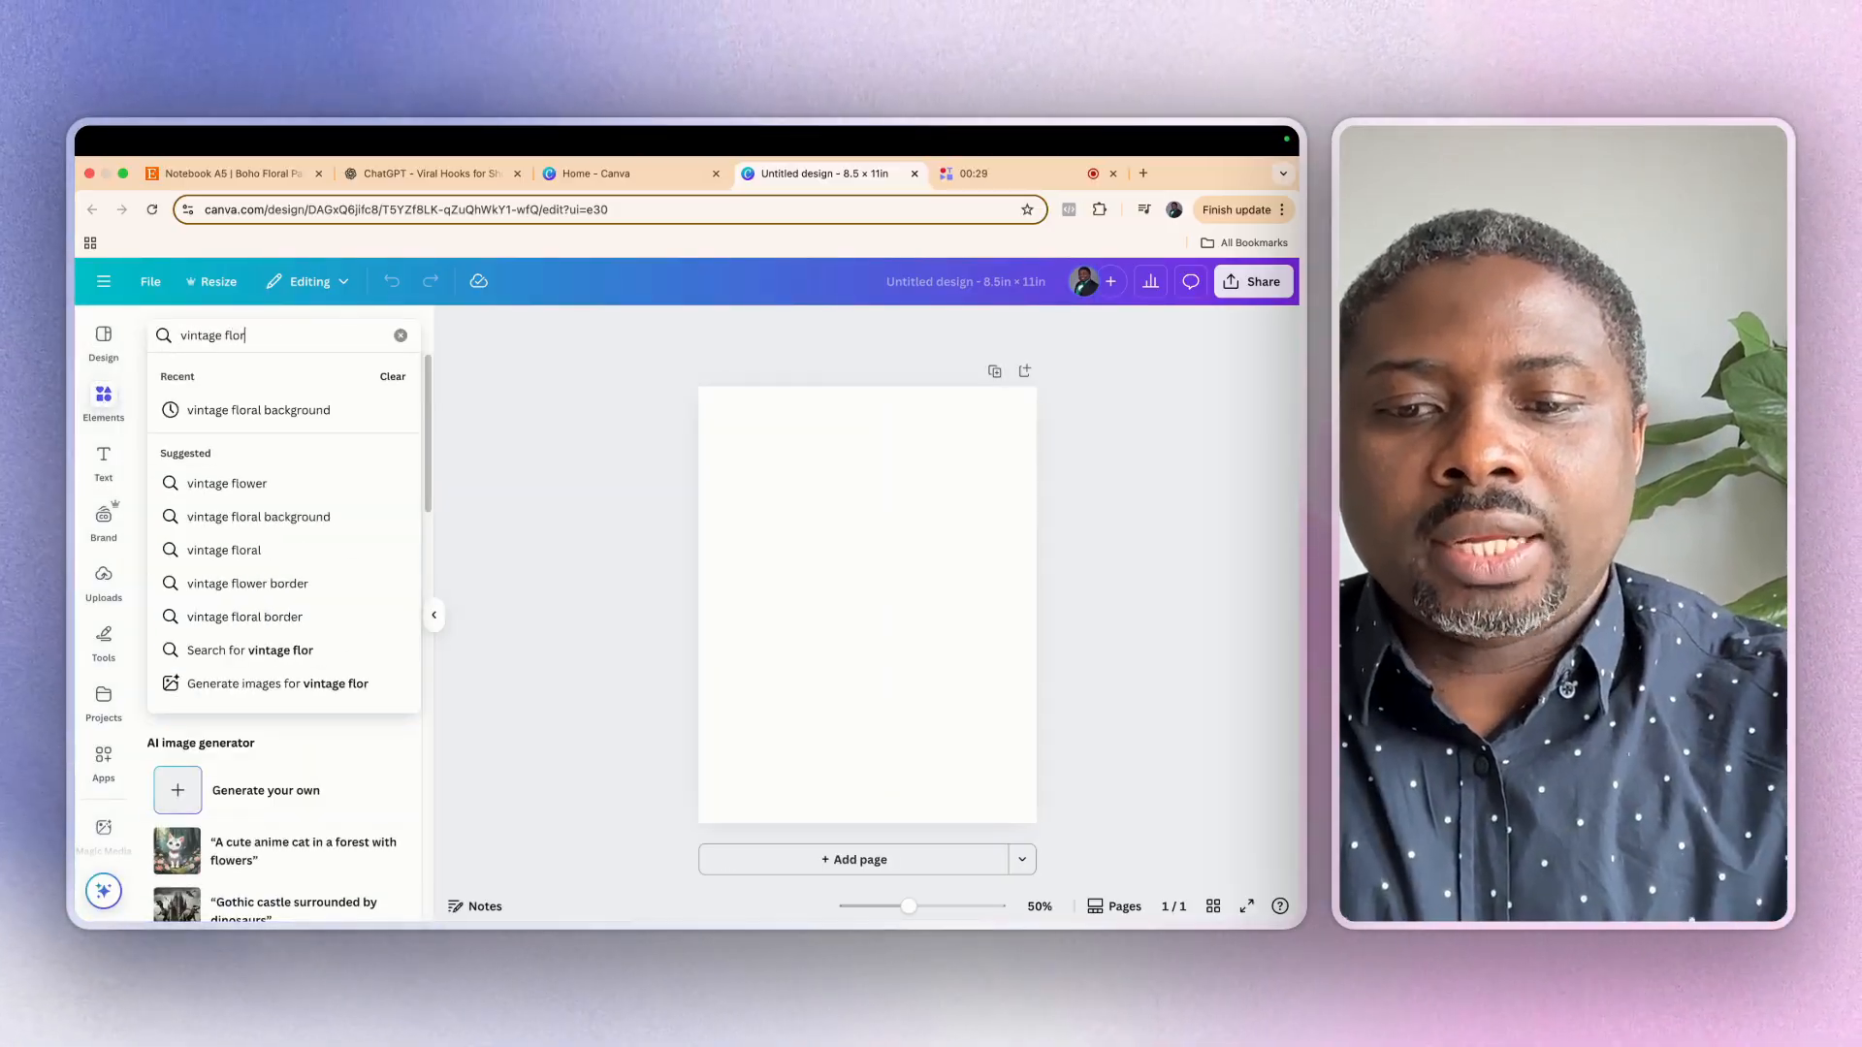
{"action": "type", "text": "al backgrounds"}
{"action": "key", "text": "Return"}
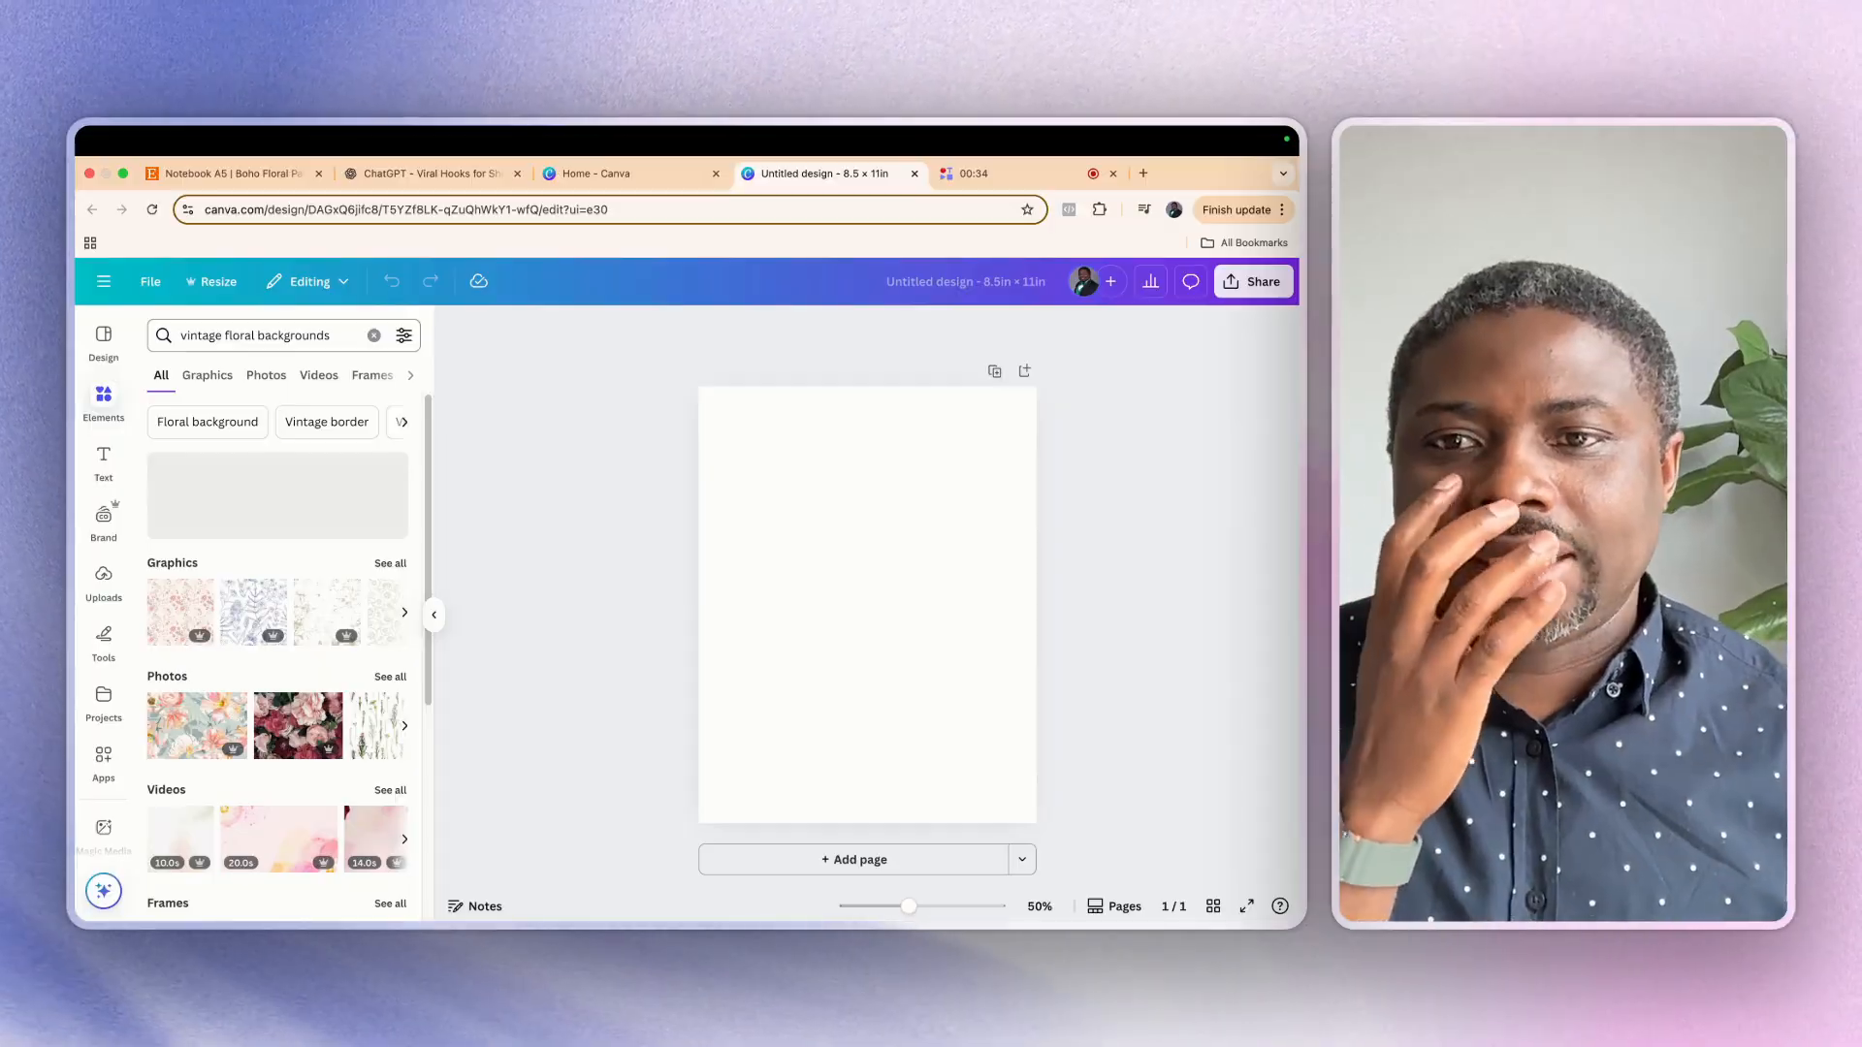
Limit the results to graphics and add the white wildflower pattern with pink and yellow blooms to the page
{"action": "scroll", "coordinate": [300, 764], "scroll_direction": "down", "scroll_amount": 1}
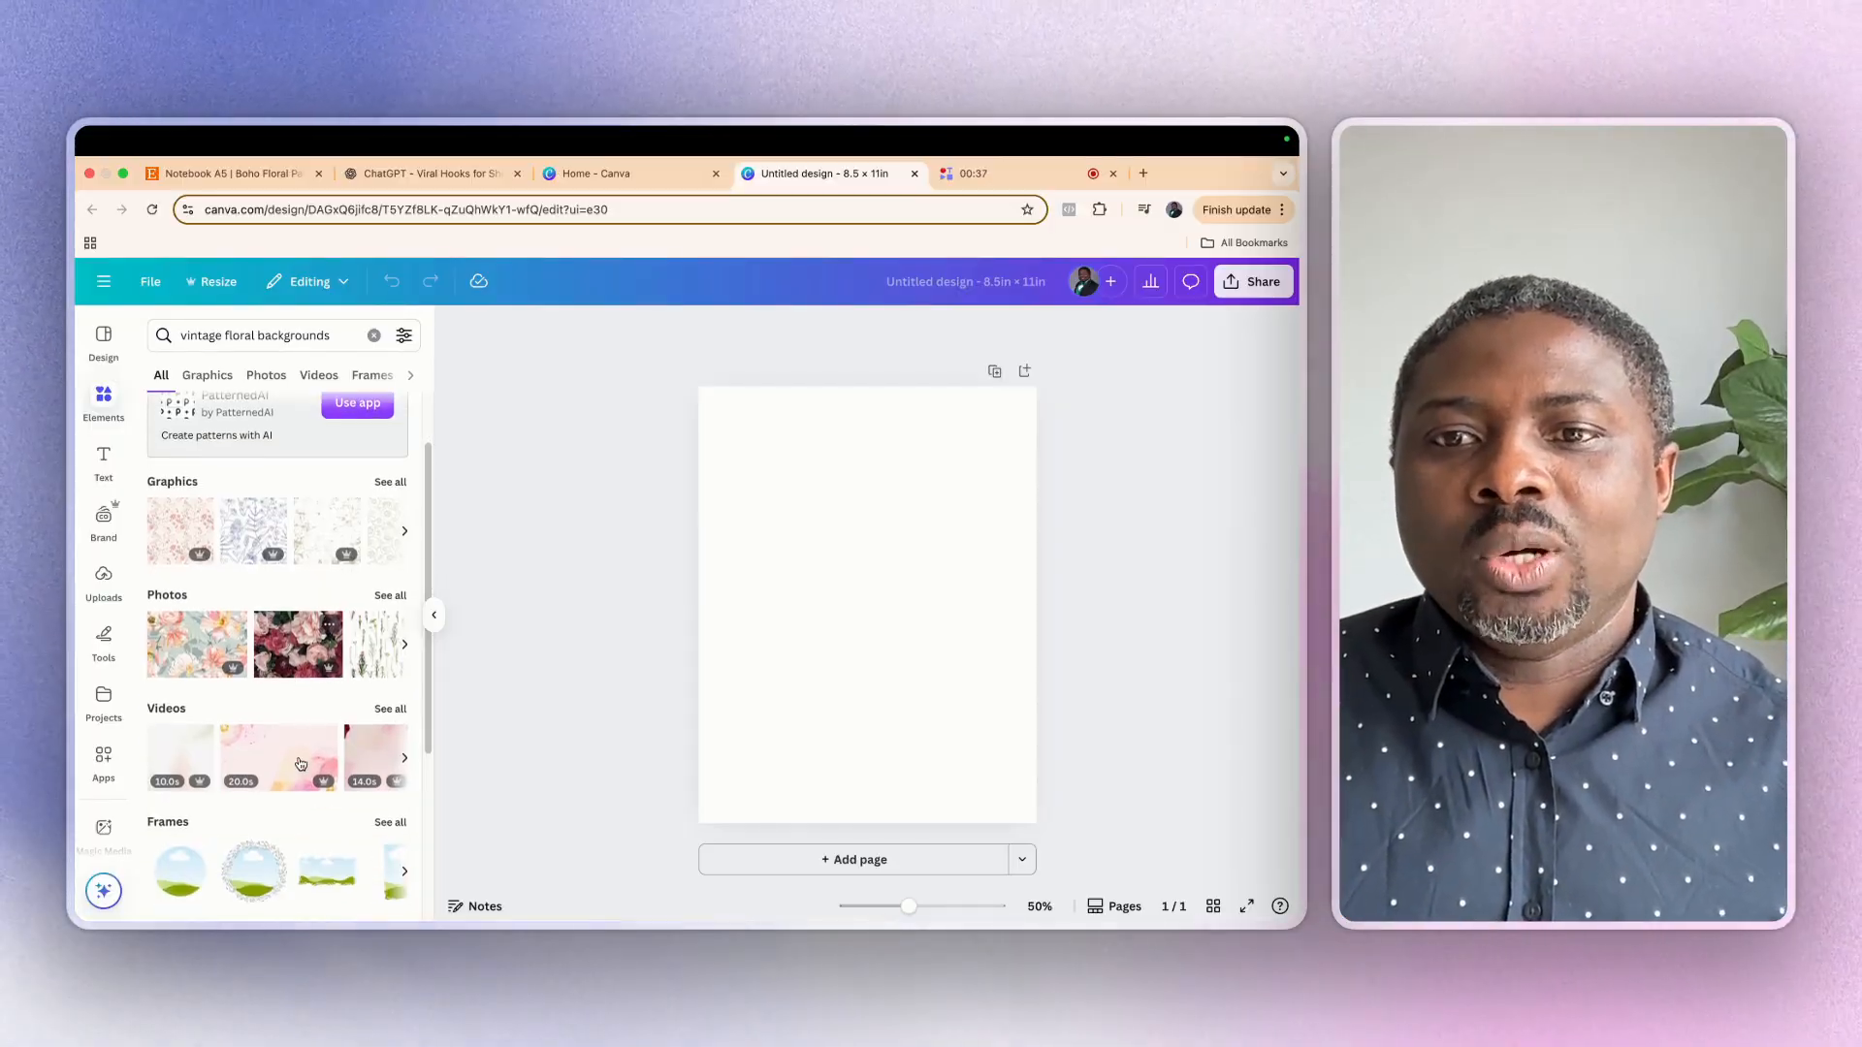
{"action": "scroll", "coordinate": [277, 718], "scroll_direction": "up", "scroll_amount": 1}
{"action": "left_click", "coordinate": [218, 377]}
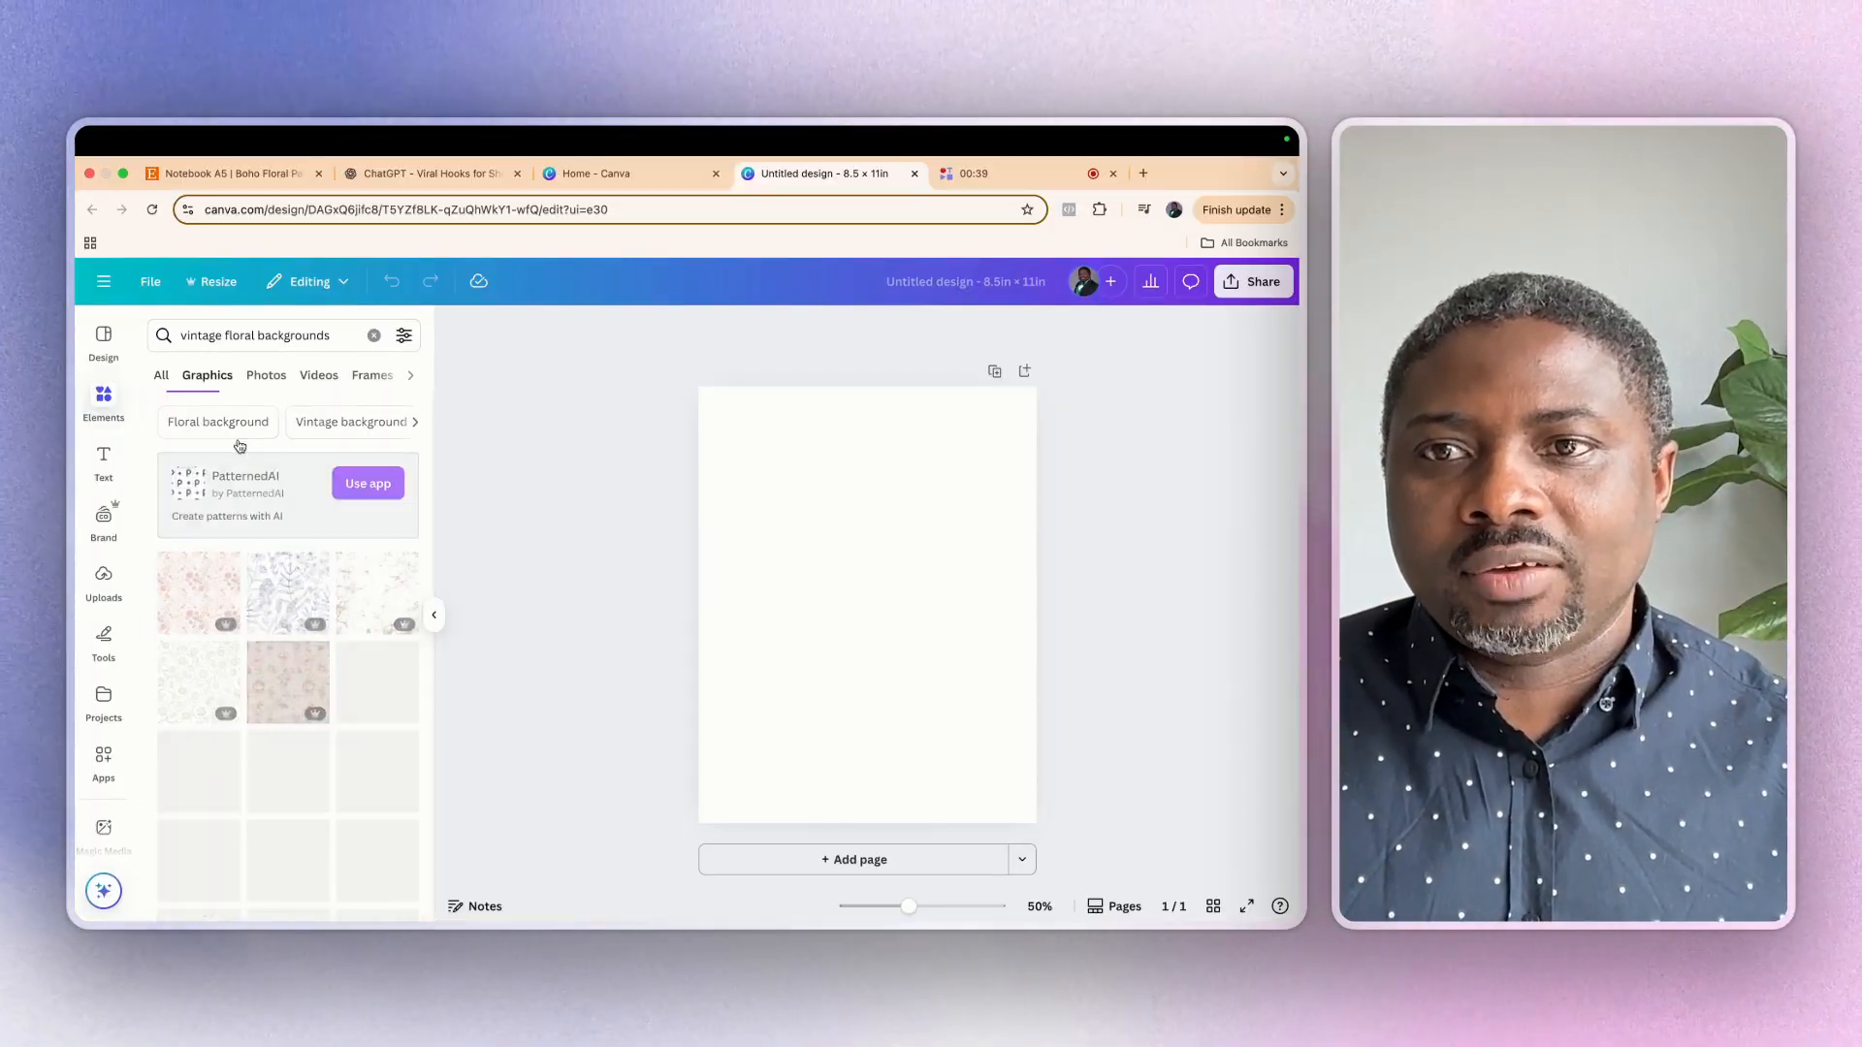
{"action": "scroll", "coordinate": [310, 761], "scroll_direction": "down", "scroll_amount": 5}
{"action": "scroll", "coordinate": [309, 760], "scroll_direction": "down", "scroll_amount": 3}
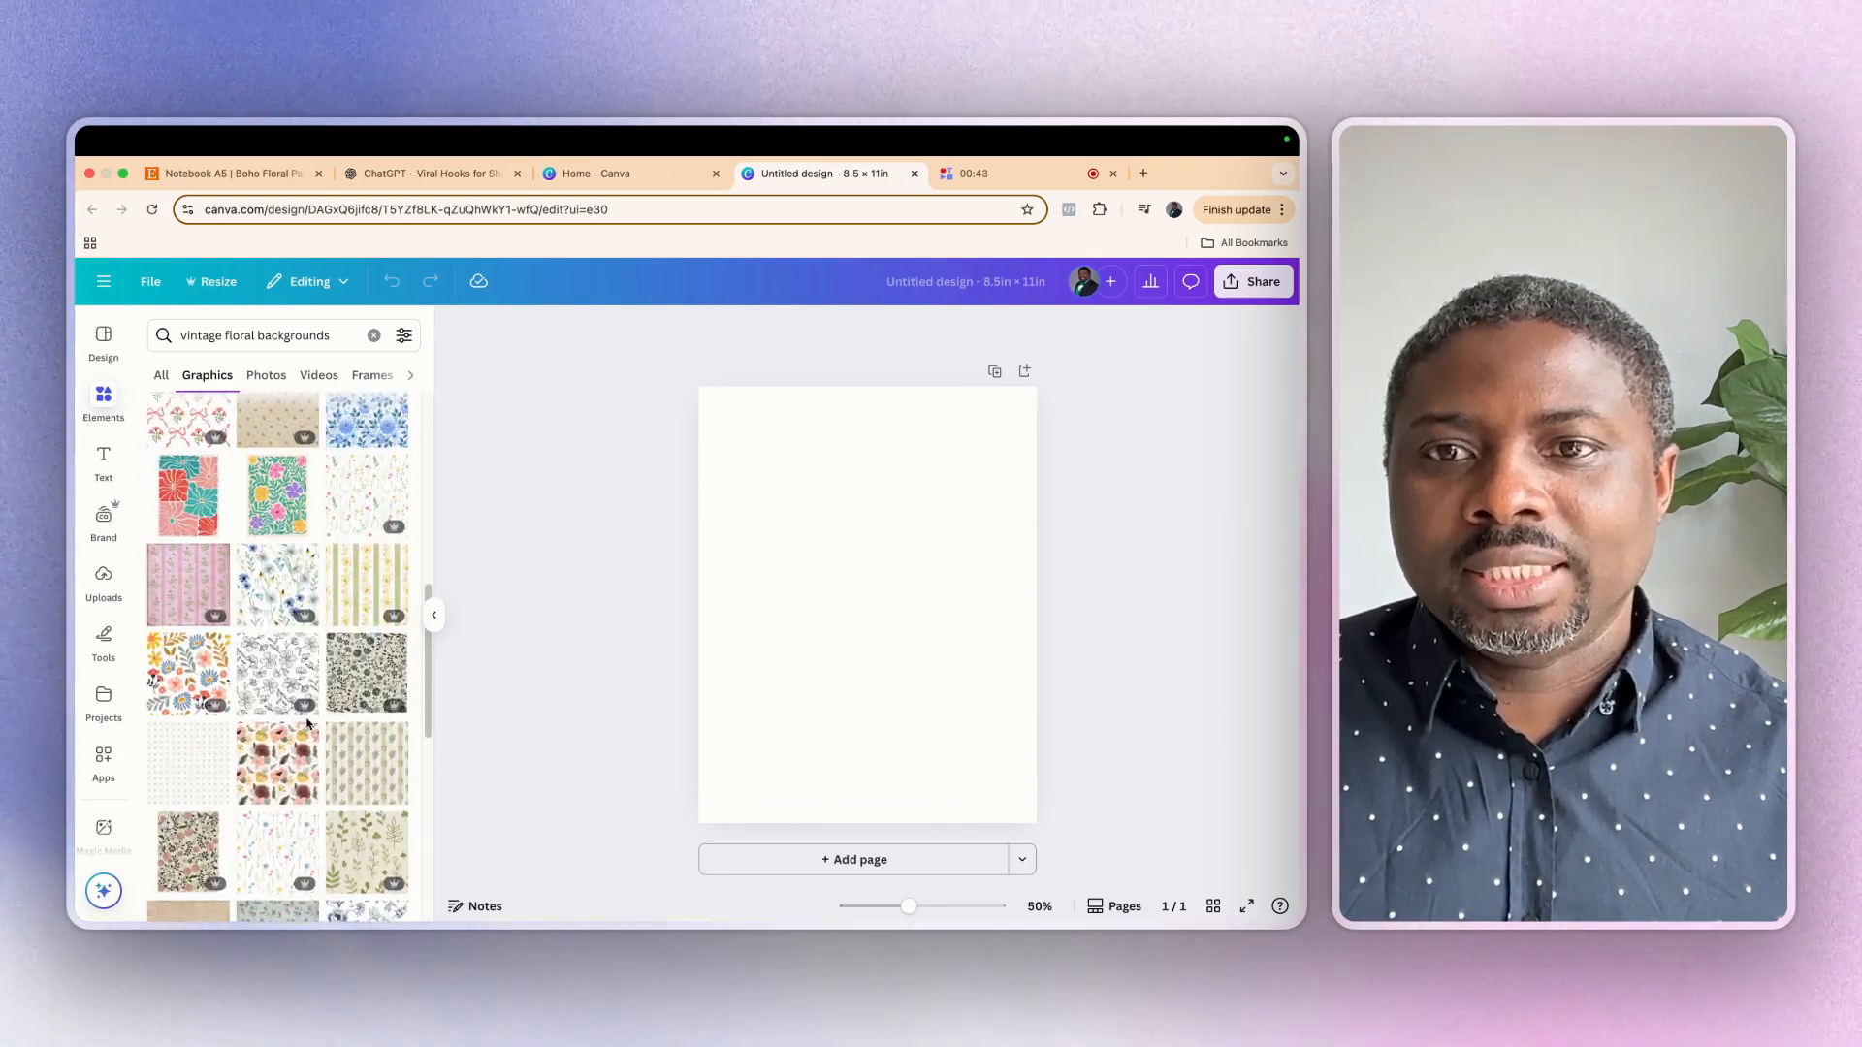
{"action": "scroll", "coordinate": [307, 723], "scroll_direction": "up", "scroll_amount": 1}
{"action": "left_click", "coordinate": [367, 518]}
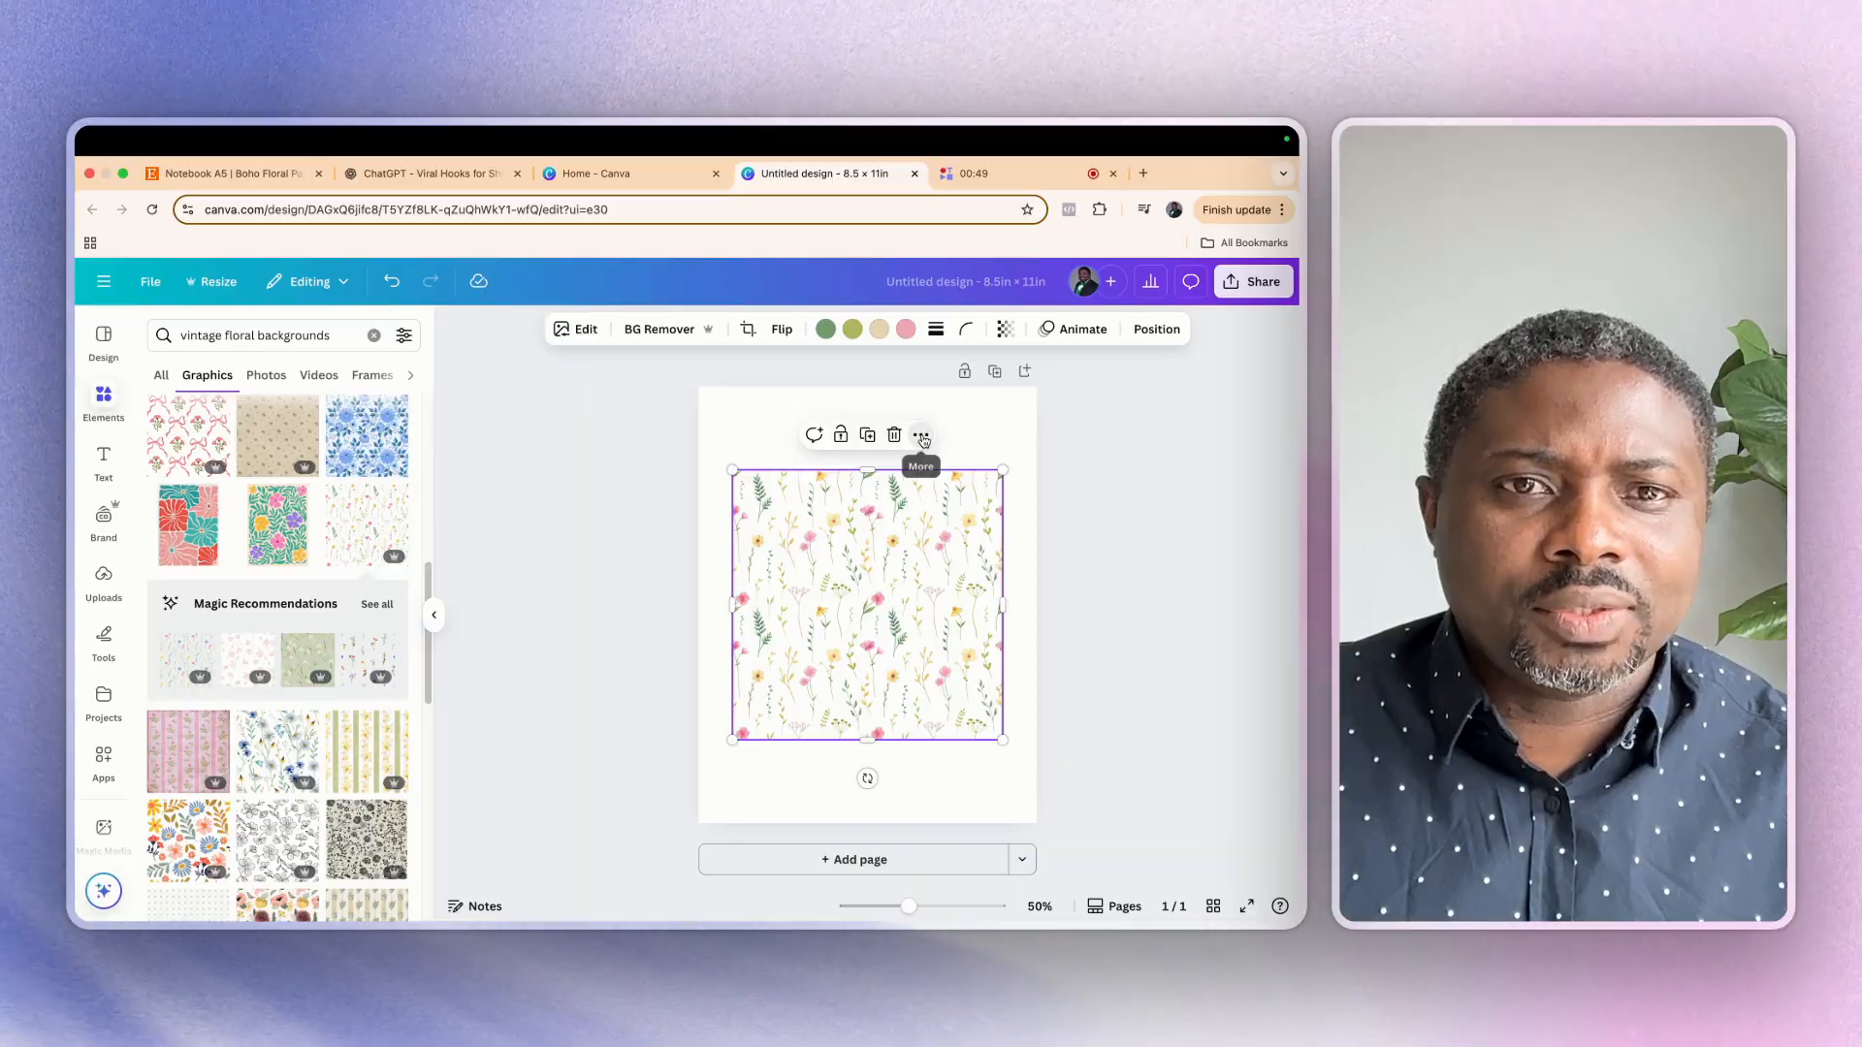
Try the wildflower pattern as the page background, and detach it from the background again
{"action": "left_click", "coordinate": [922, 438]}
{"action": "left_click", "coordinate": [1014, 853]}
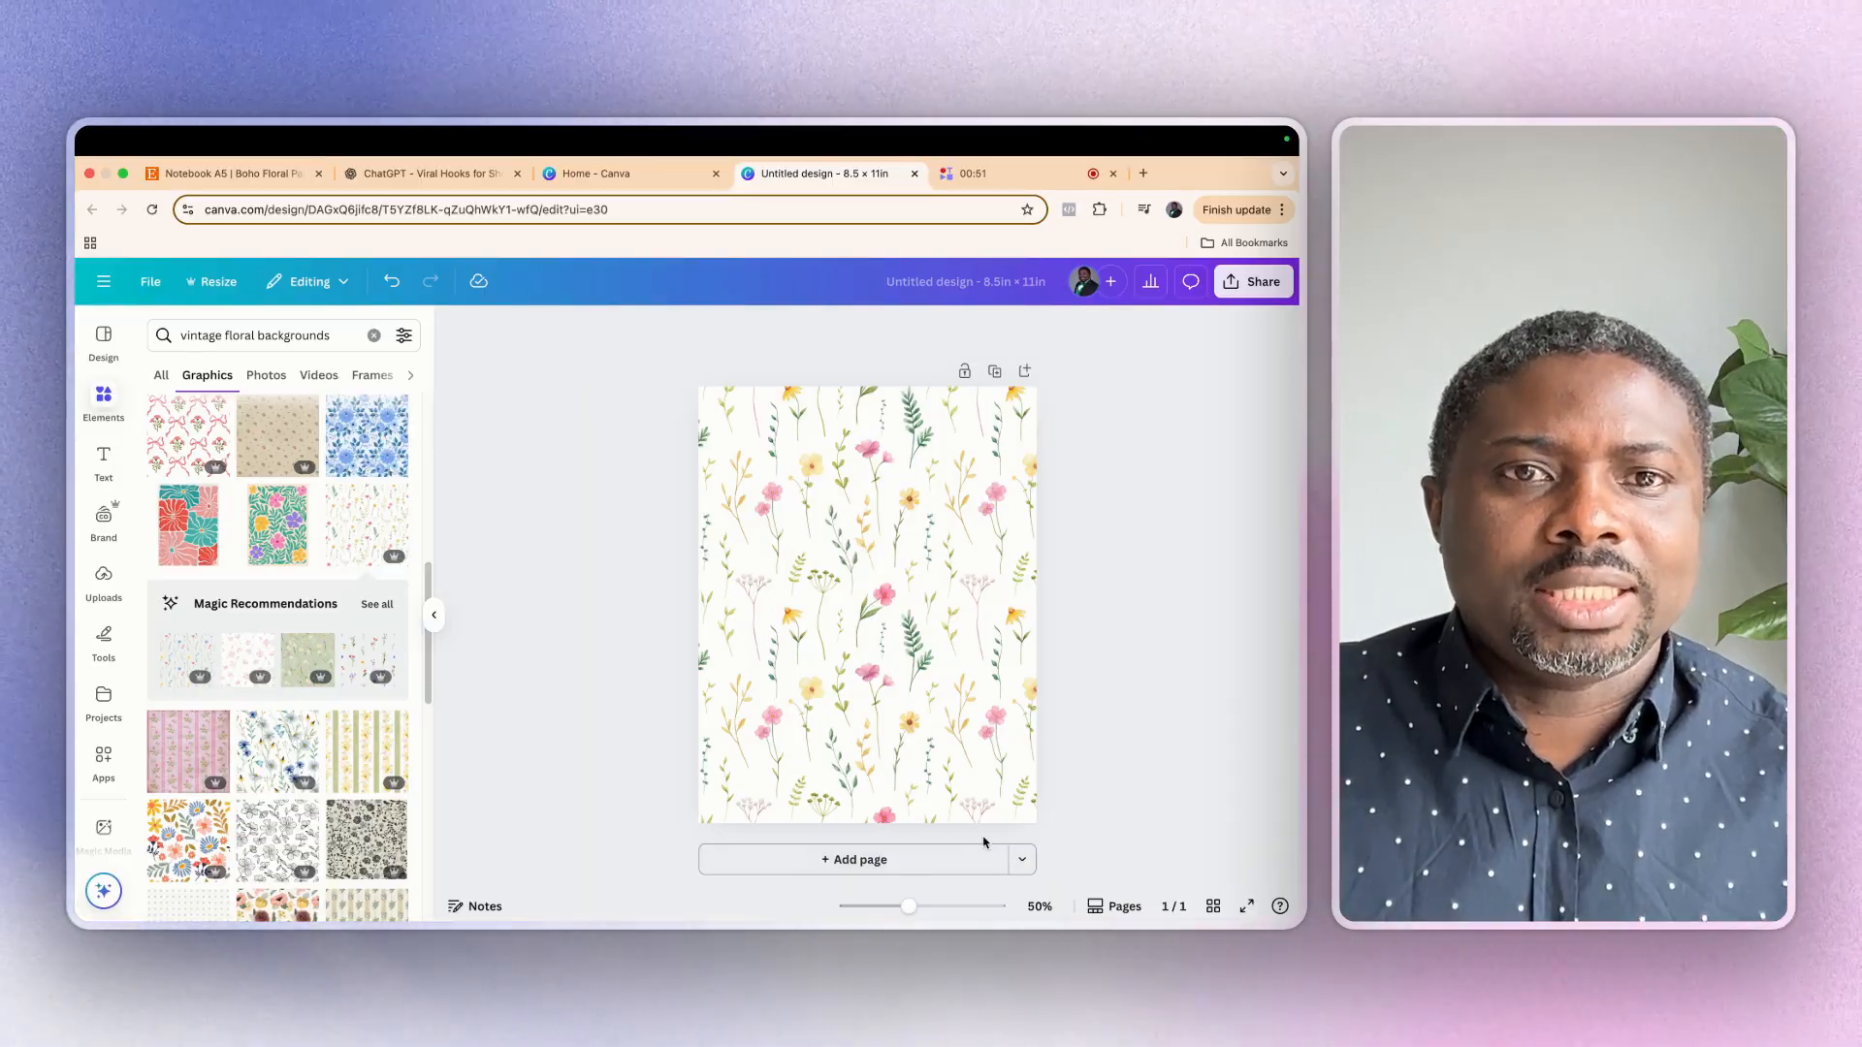
{"action": "left_click", "coordinate": [883, 588]}
{"action": "right_click", "coordinate": [883, 589]}
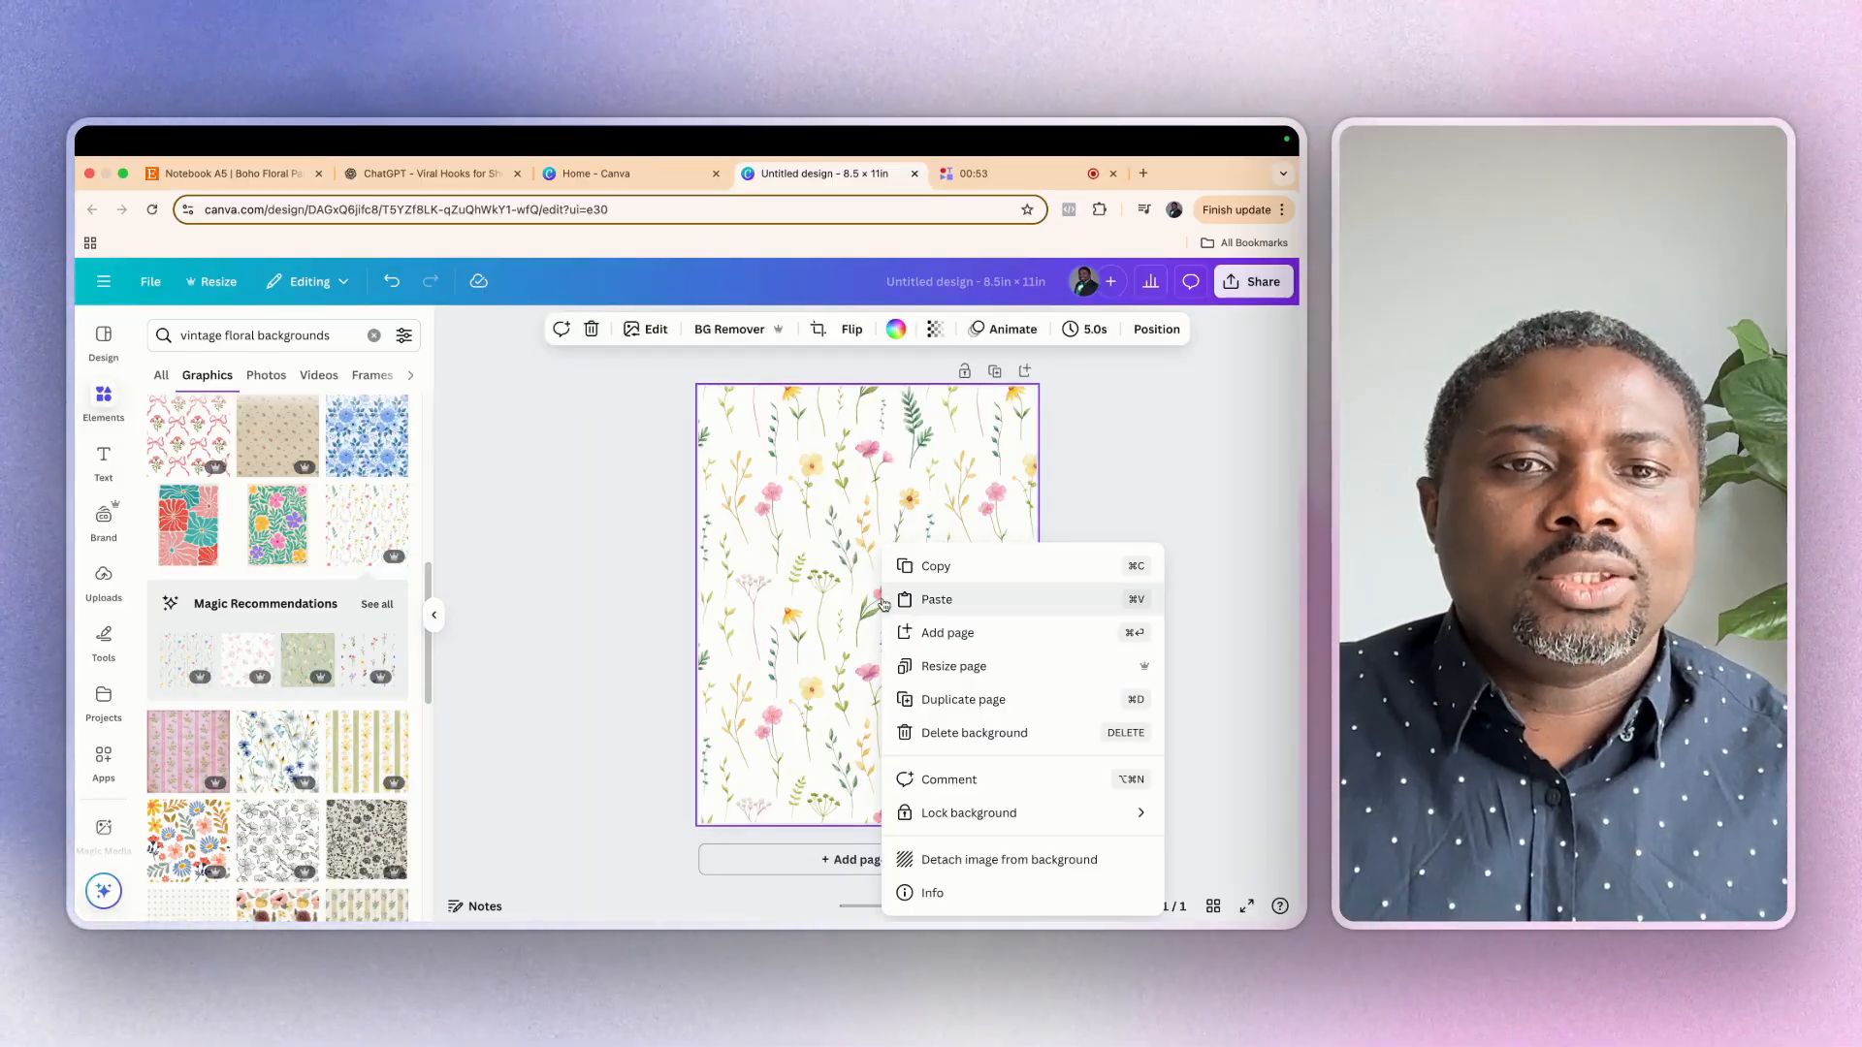
{"action": "left_click", "coordinate": [989, 866]}
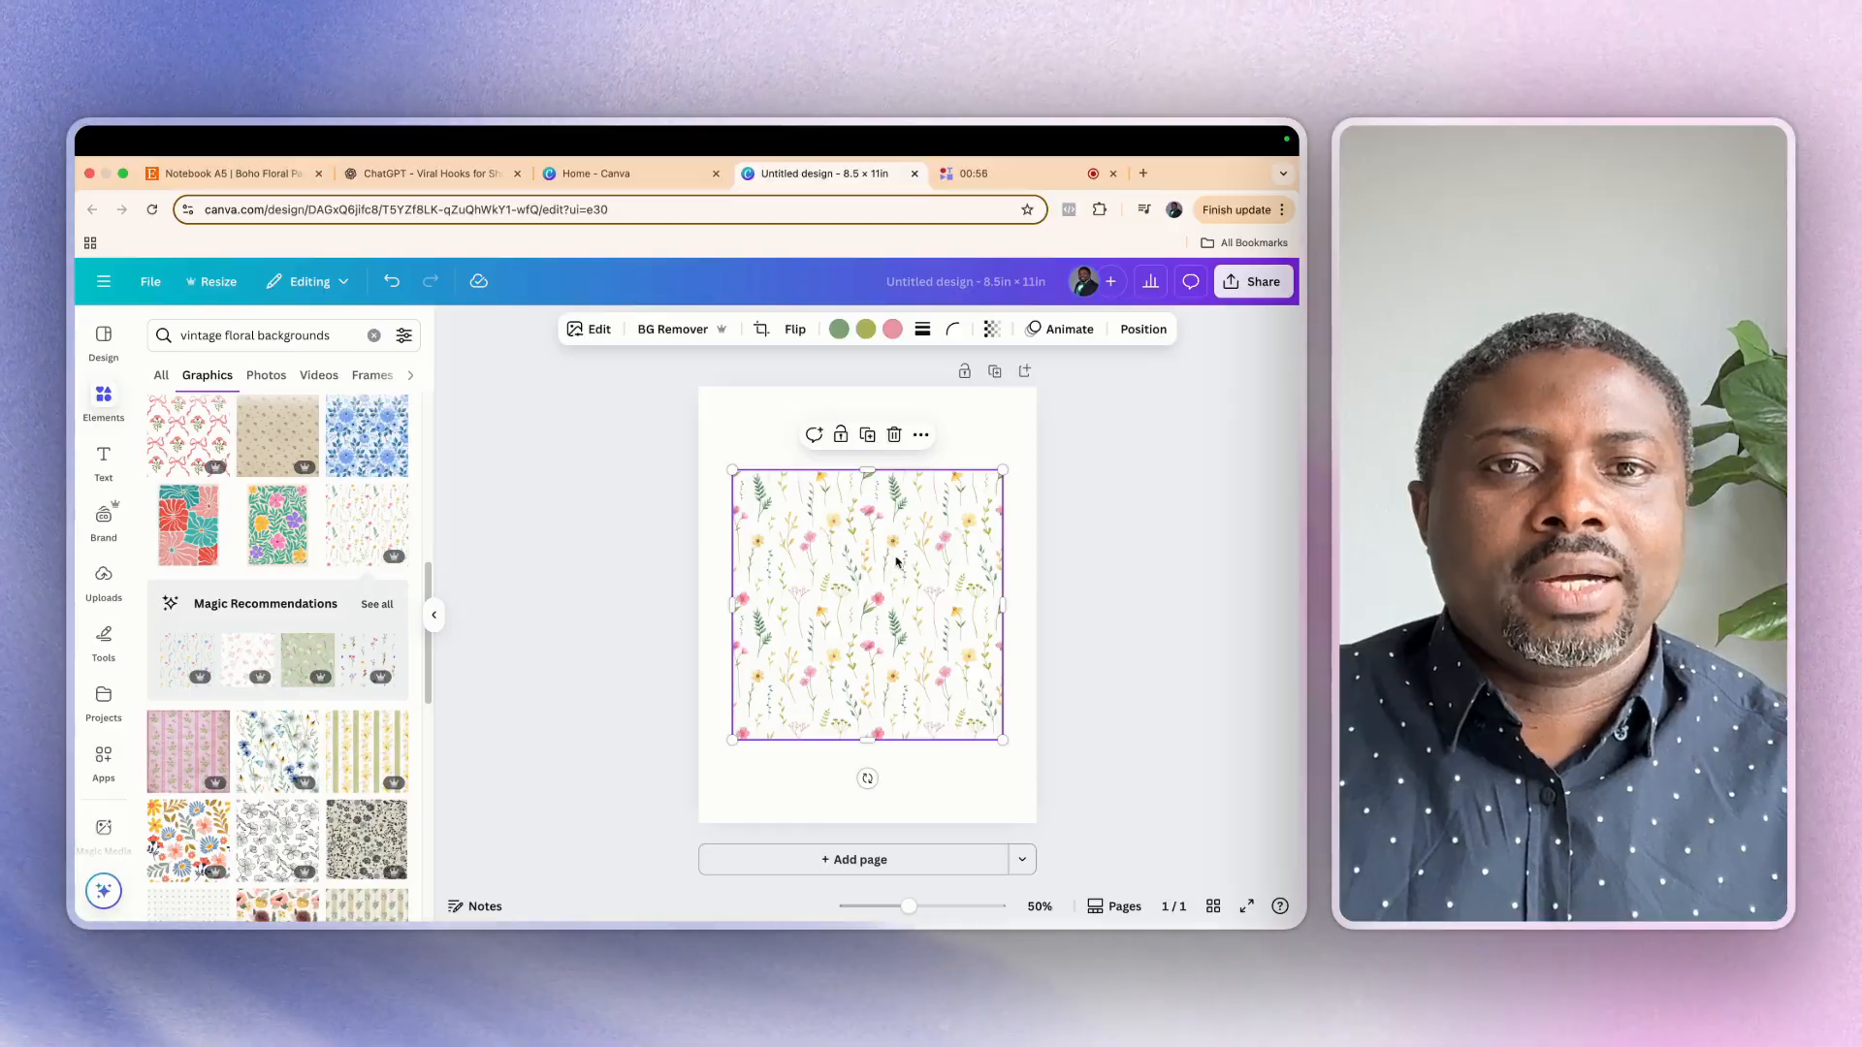
Move the wildflower pattern to the page's upper-left corner and tile copies beside and below it to cover the page
{"action": "left_click_drag", "start_coordinate": [867, 489], "coordinate": [860, 482]}
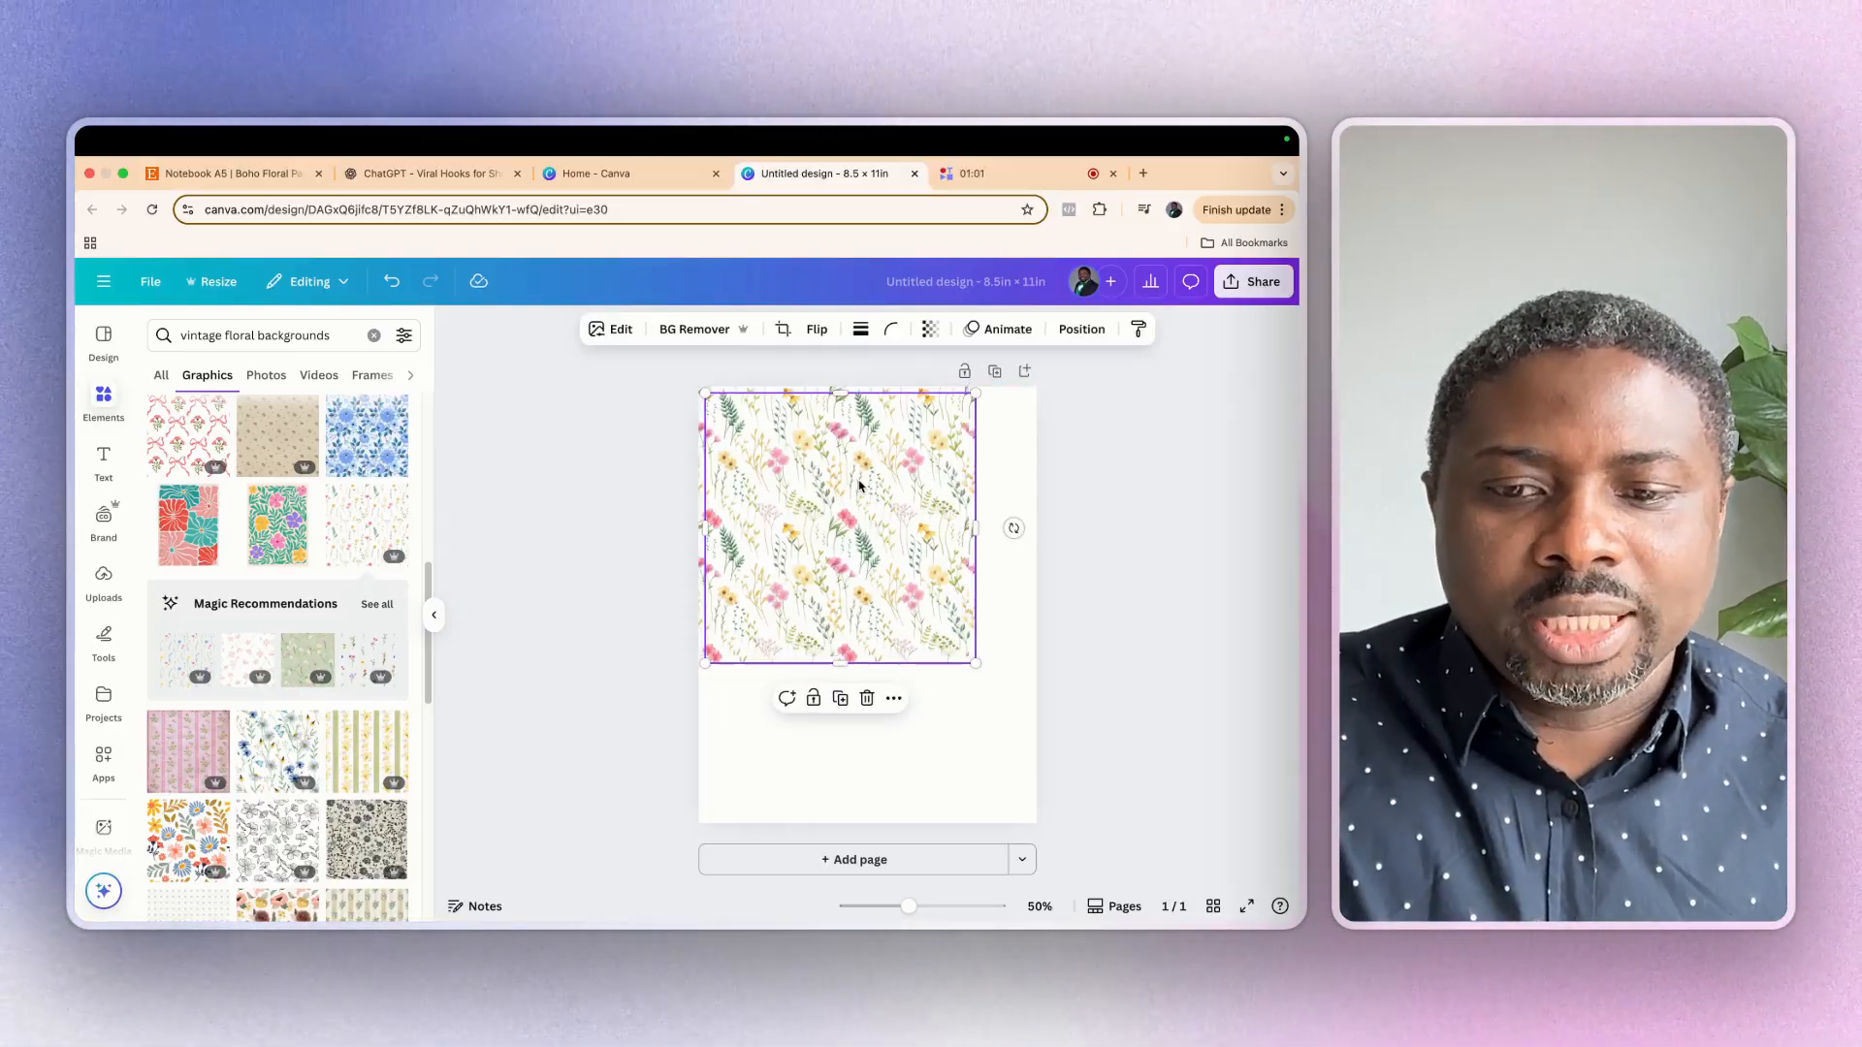
{"action": "left_click_drag", "start_coordinate": [856, 482], "coordinate": [1132, 512]}
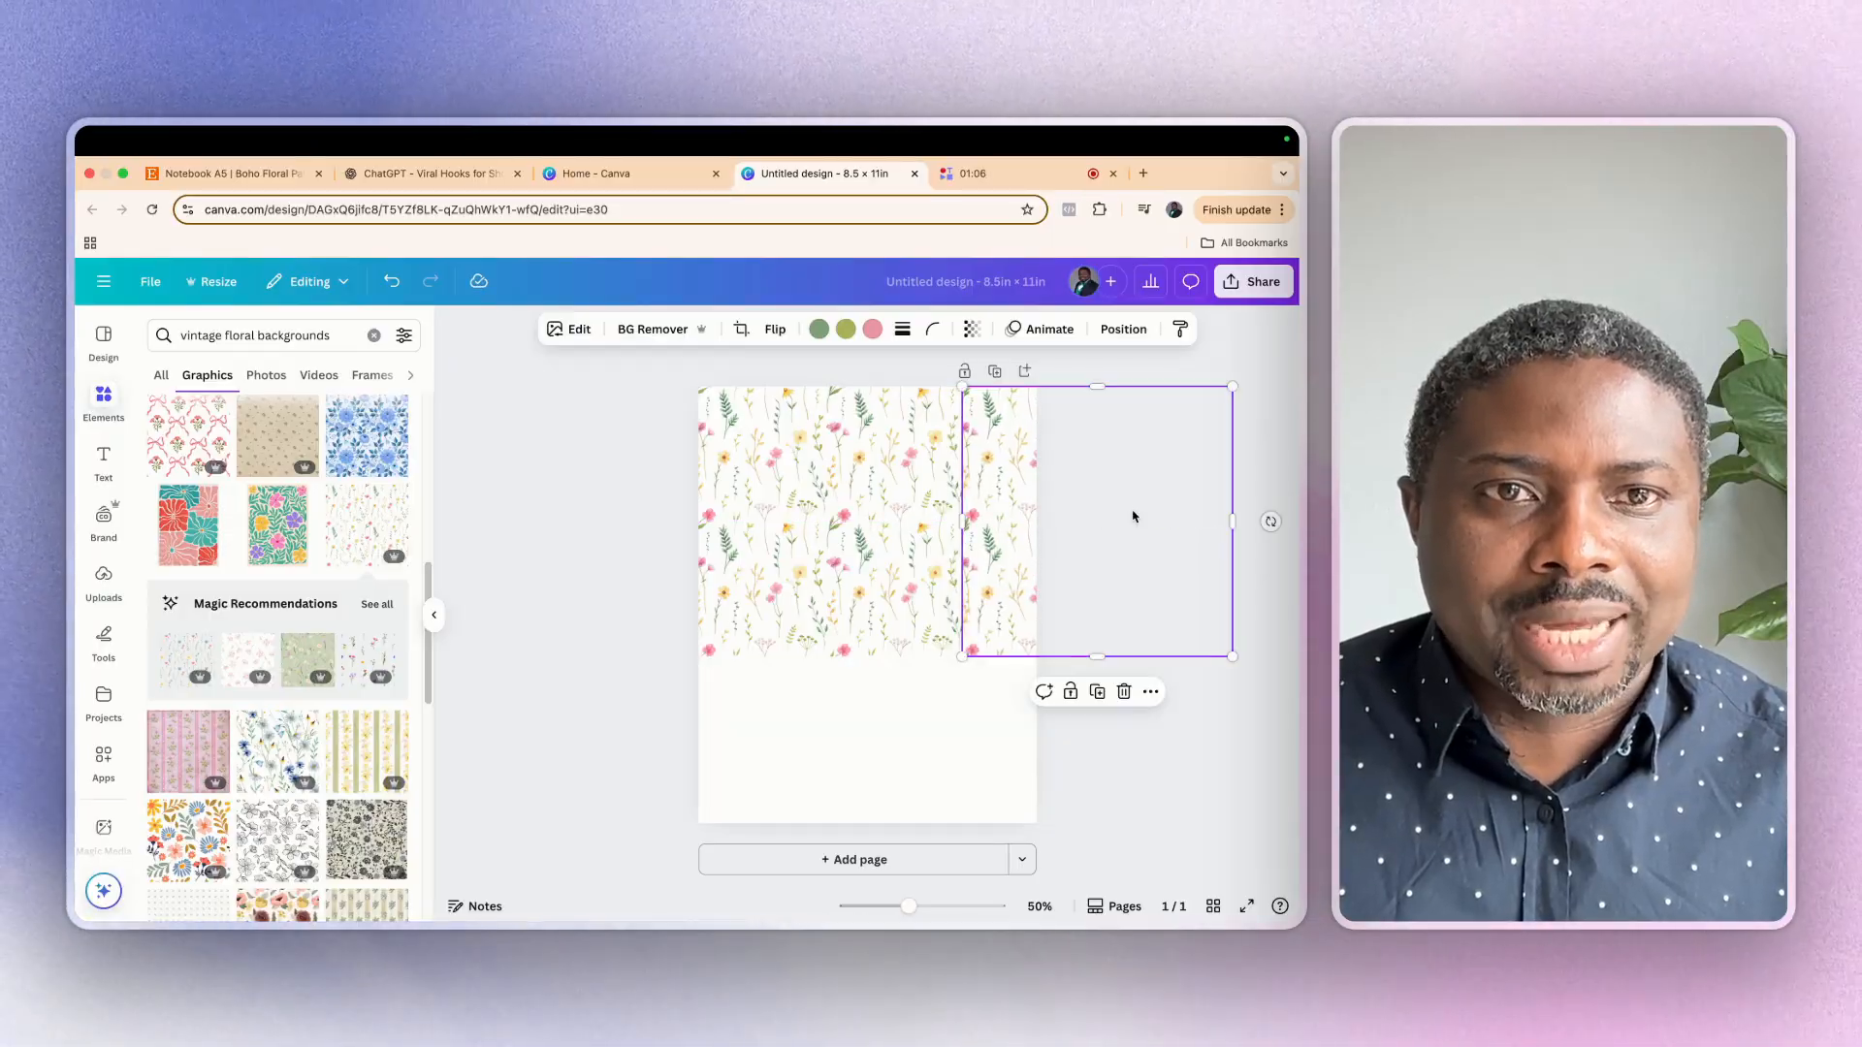
{"action": "left_click", "coordinate": [789, 630]}
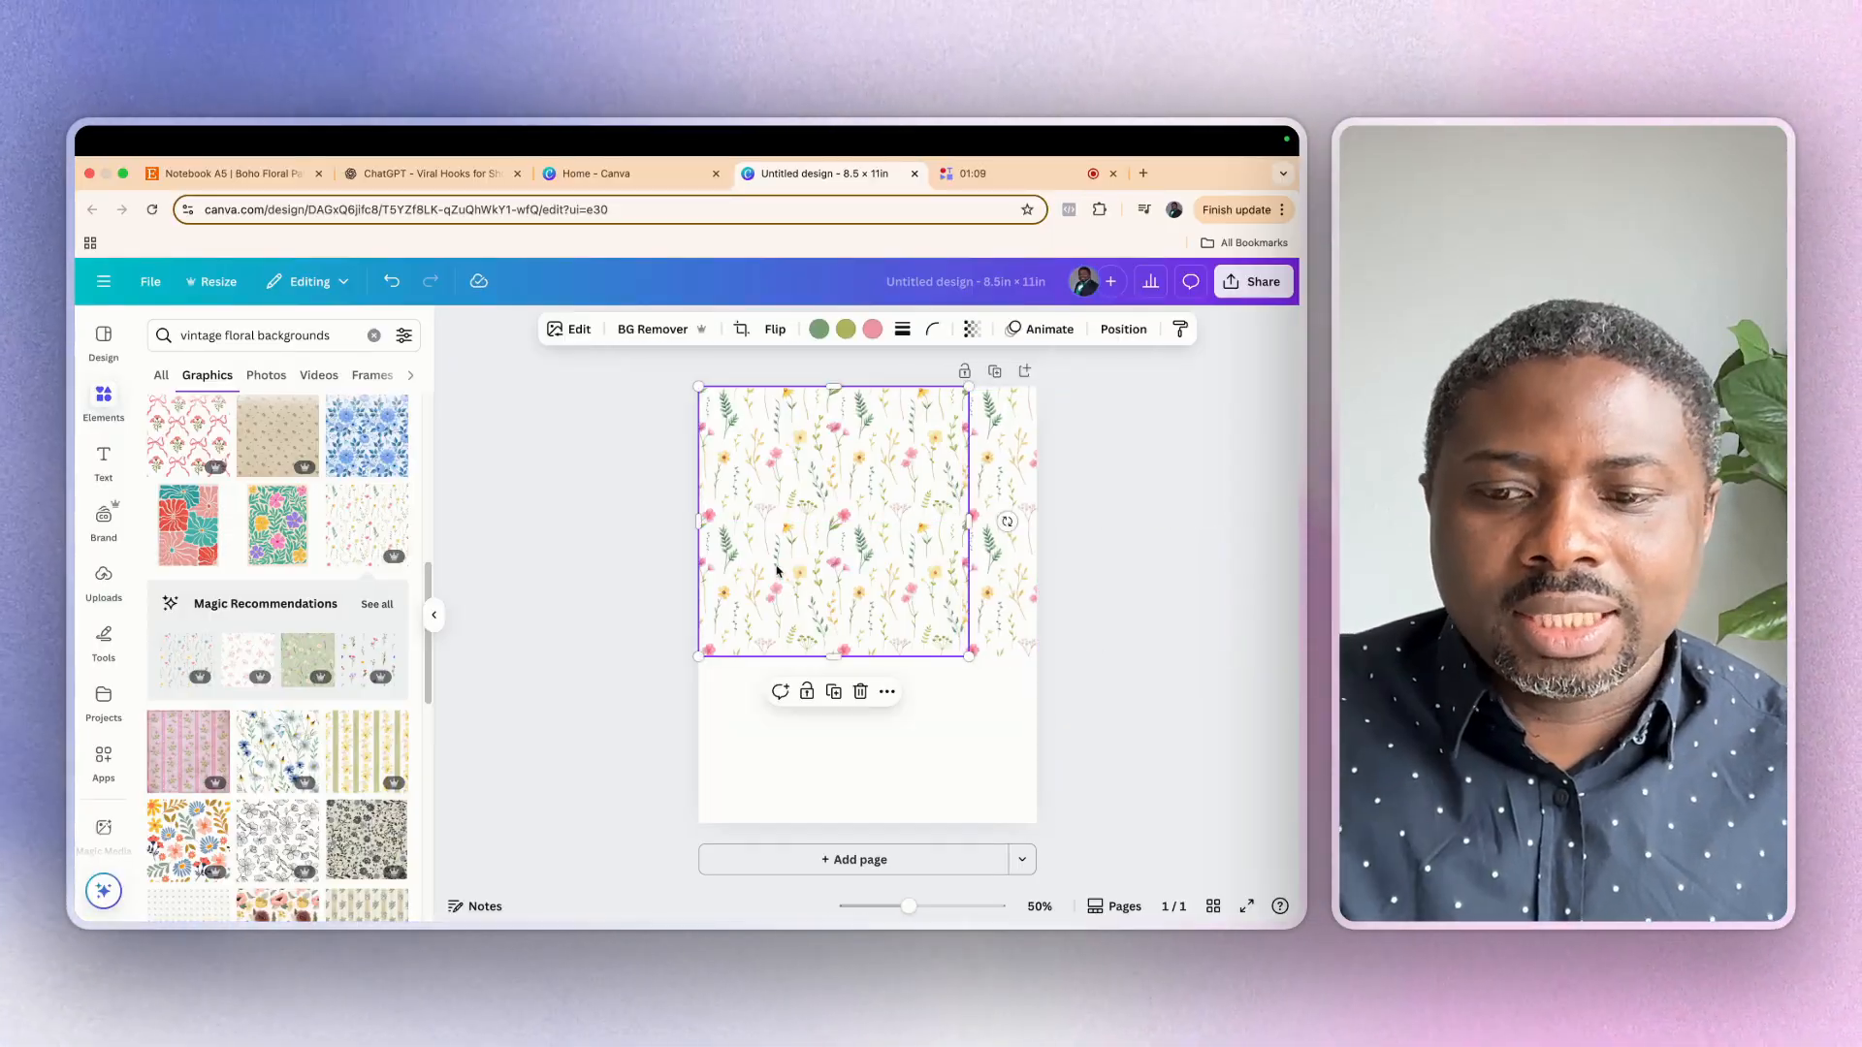
{"action": "left_click_drag", "start_coordinate": [775, 570], "coordinate": [1047, 790]}
{"action": "left_click", "coordinate": [1096, 615]}
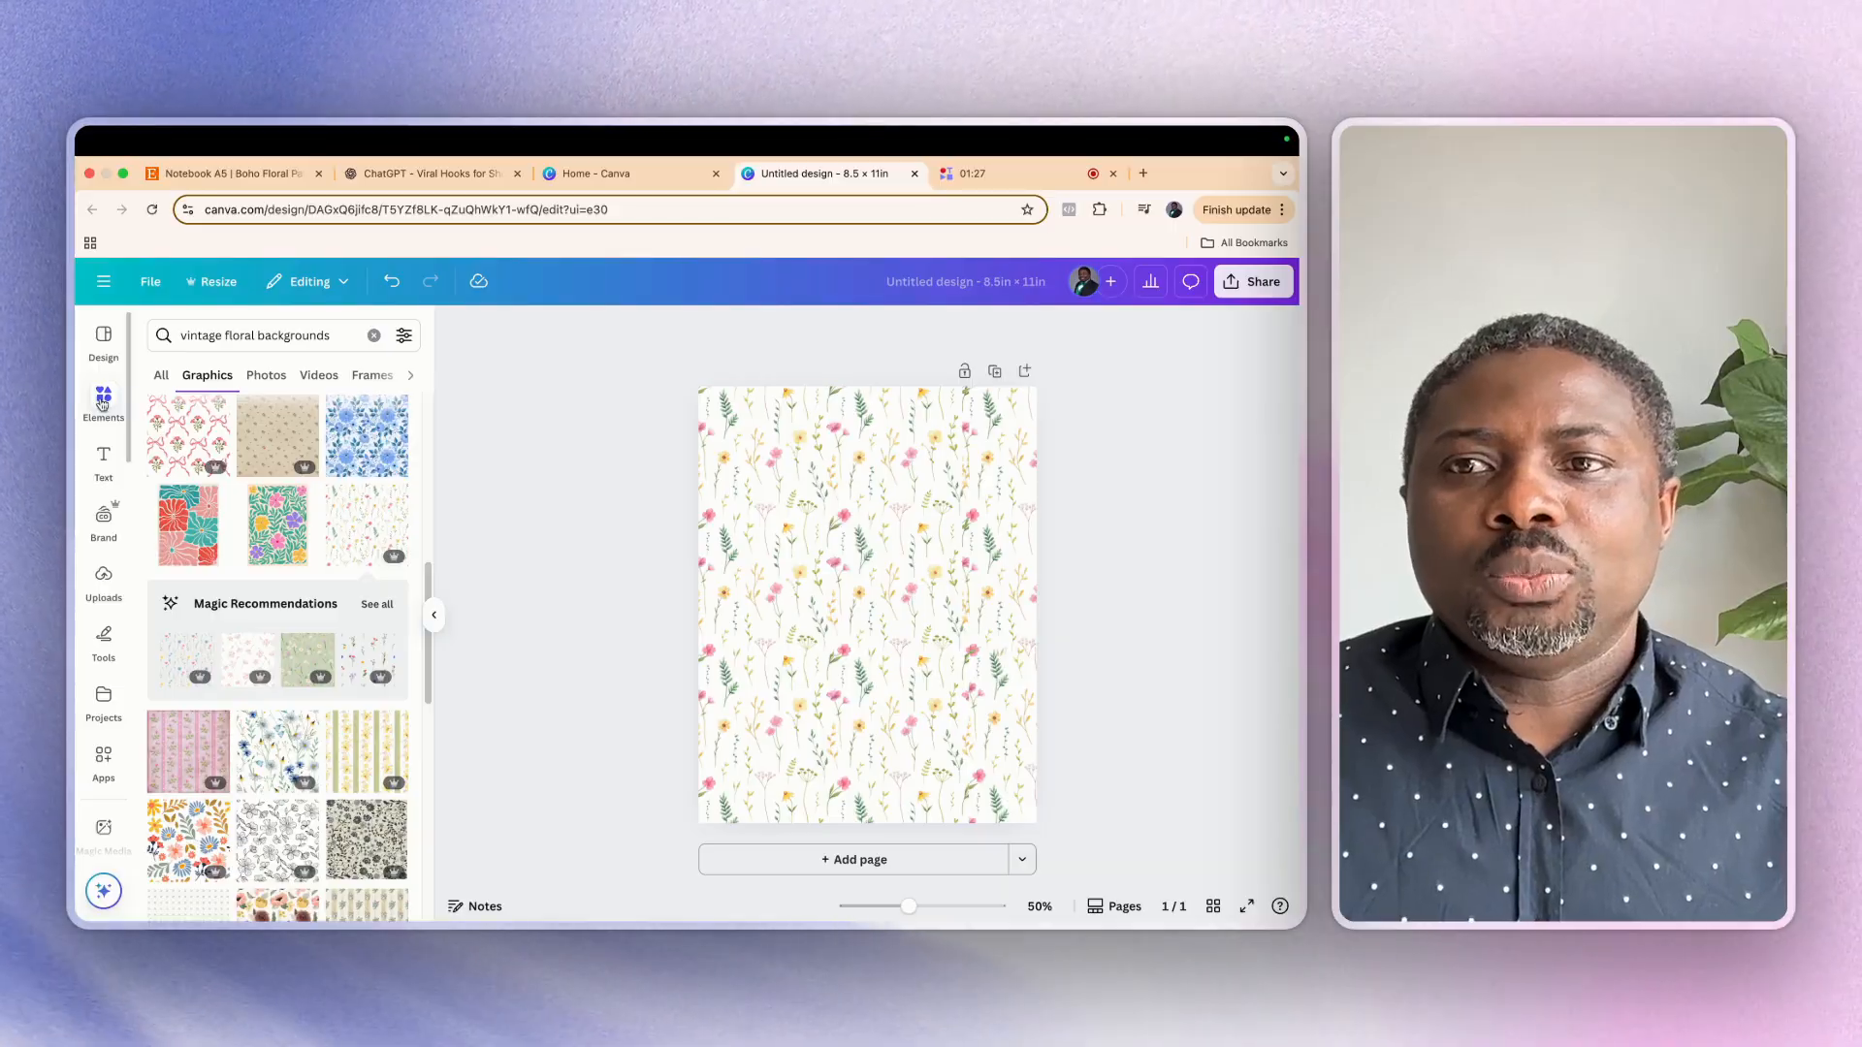
Add the recently used rounded square to the upper middle of the page and fill it with pink
{"action": "left_click", "coordinate": [373, 336]}
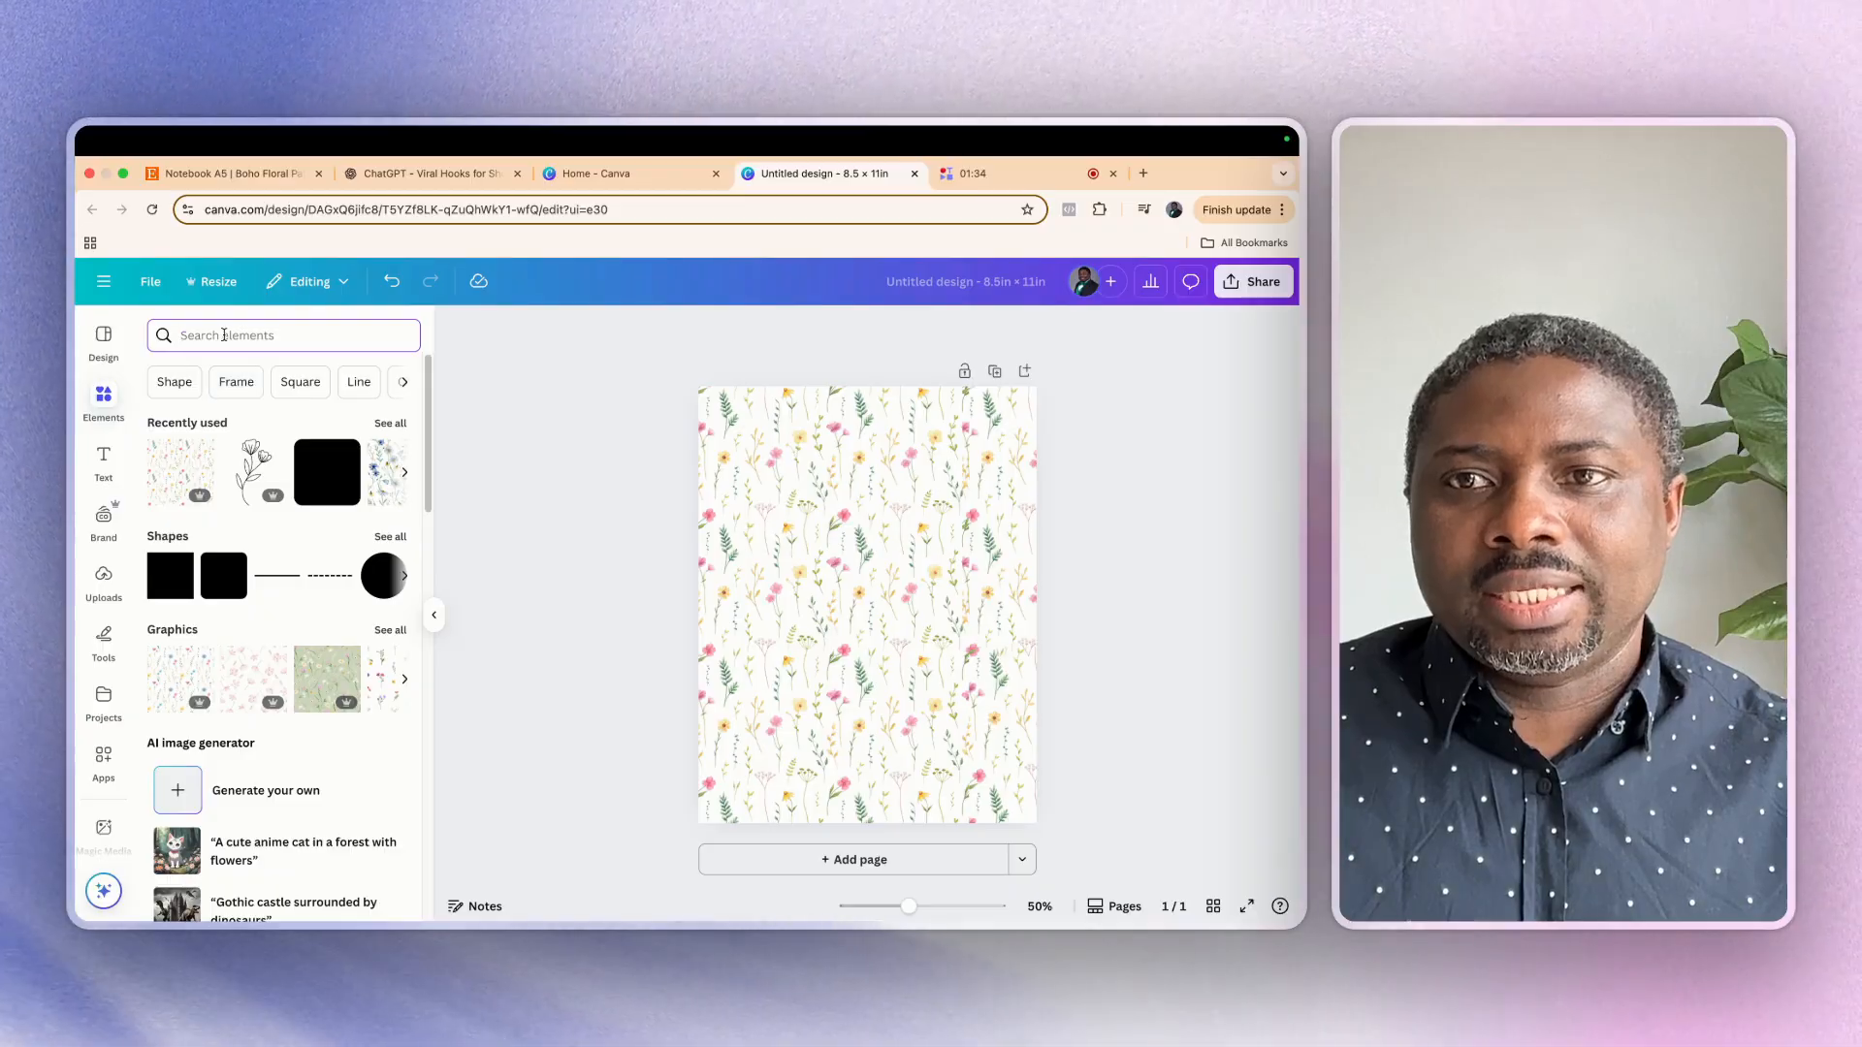
{"action": "left_click", "coordinate": [327, 472]}
{"action": "left_click_drag", "start_coordinate": [864, 596], "coordinate": [842, 545]}
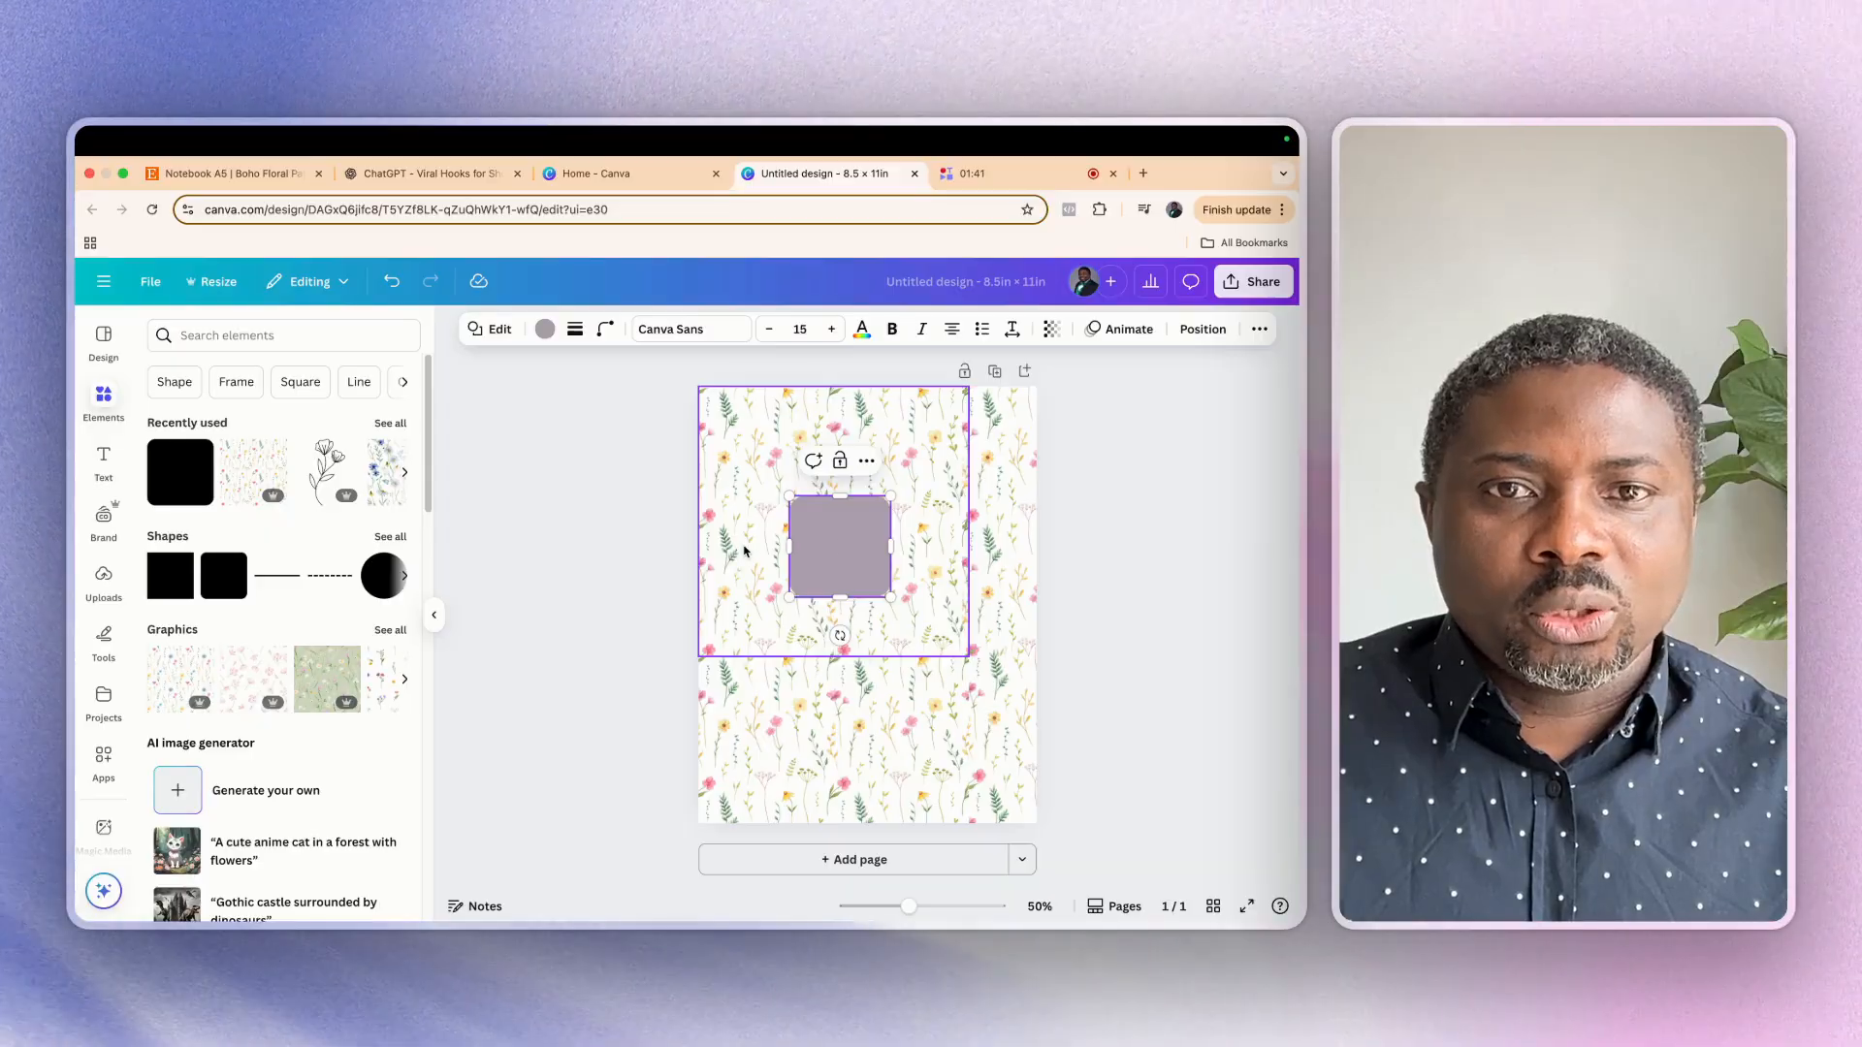
{"action": "left_click", "coordinate": [545, 329]}
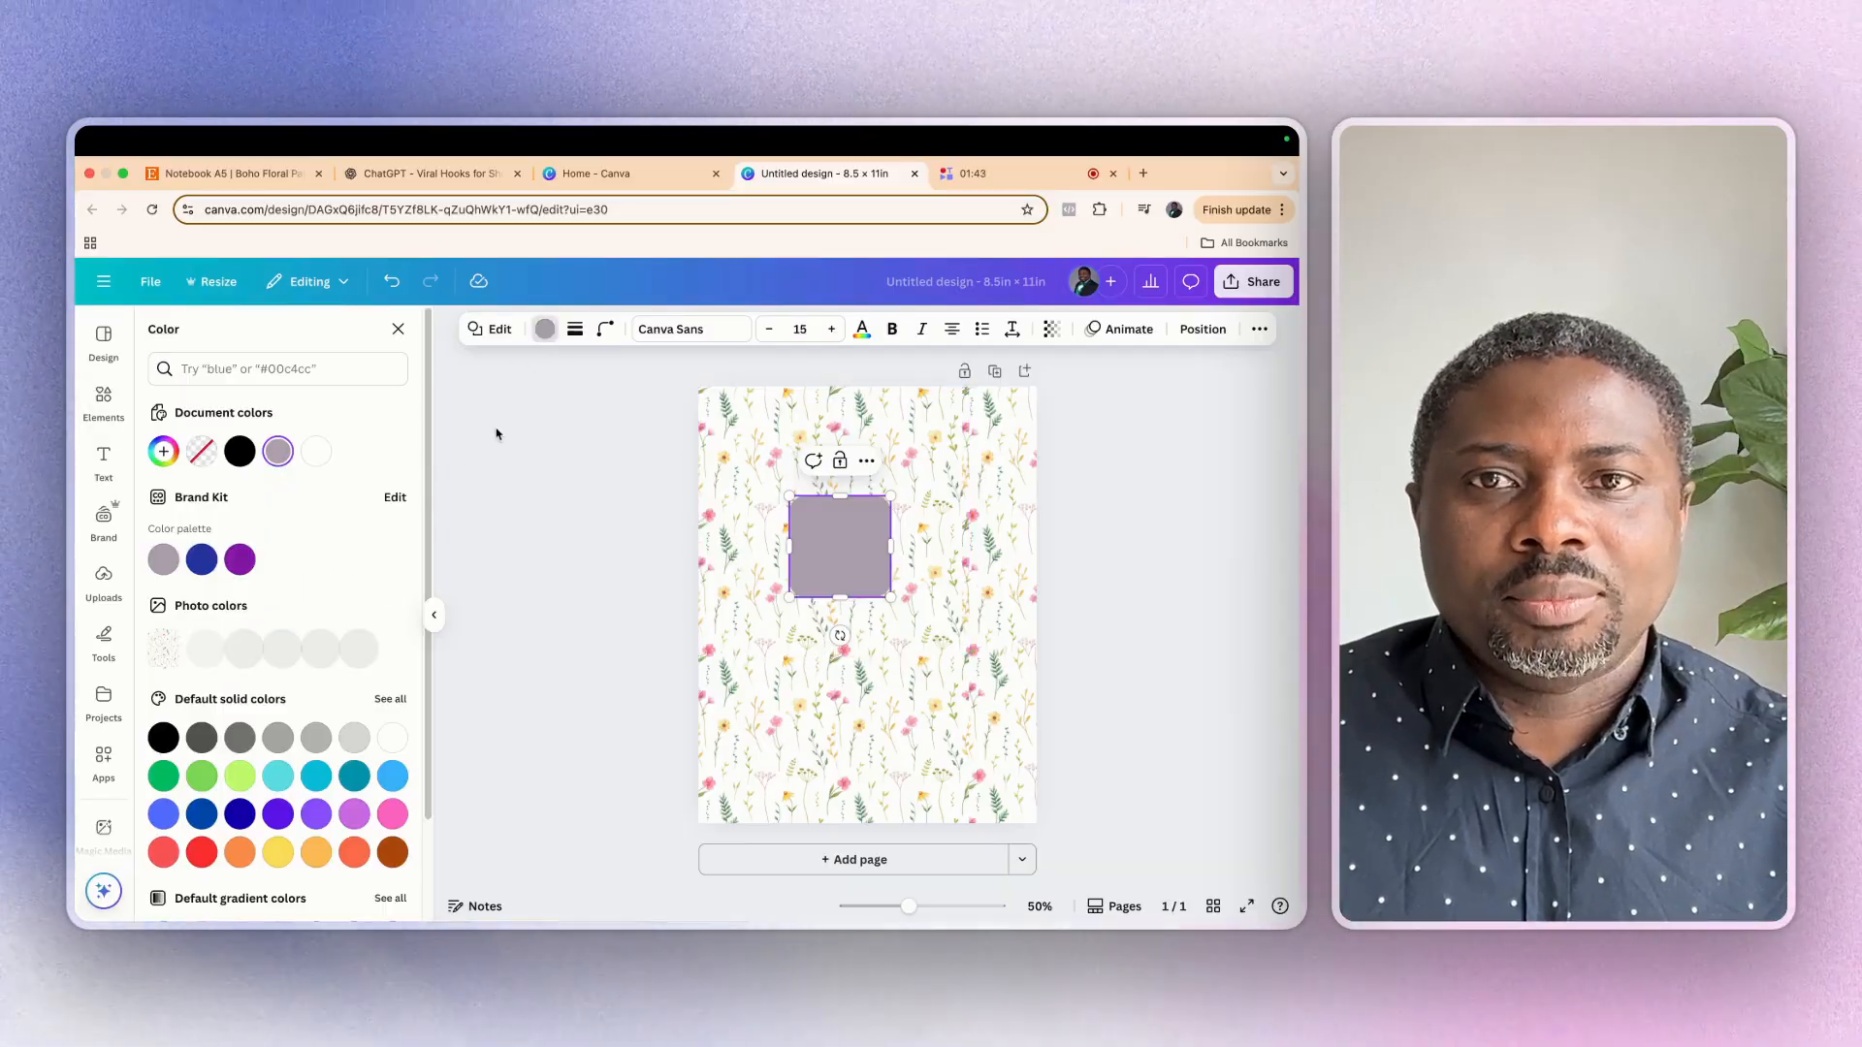
{"action": "left_click", "coordinate": [393, 807]}
Widen the pink square on both sides into a title label and centre it horizontally on the page
{"action": "left_click_drag", "start_coordinate": [890, 546], "coordinate": [982, 546]}
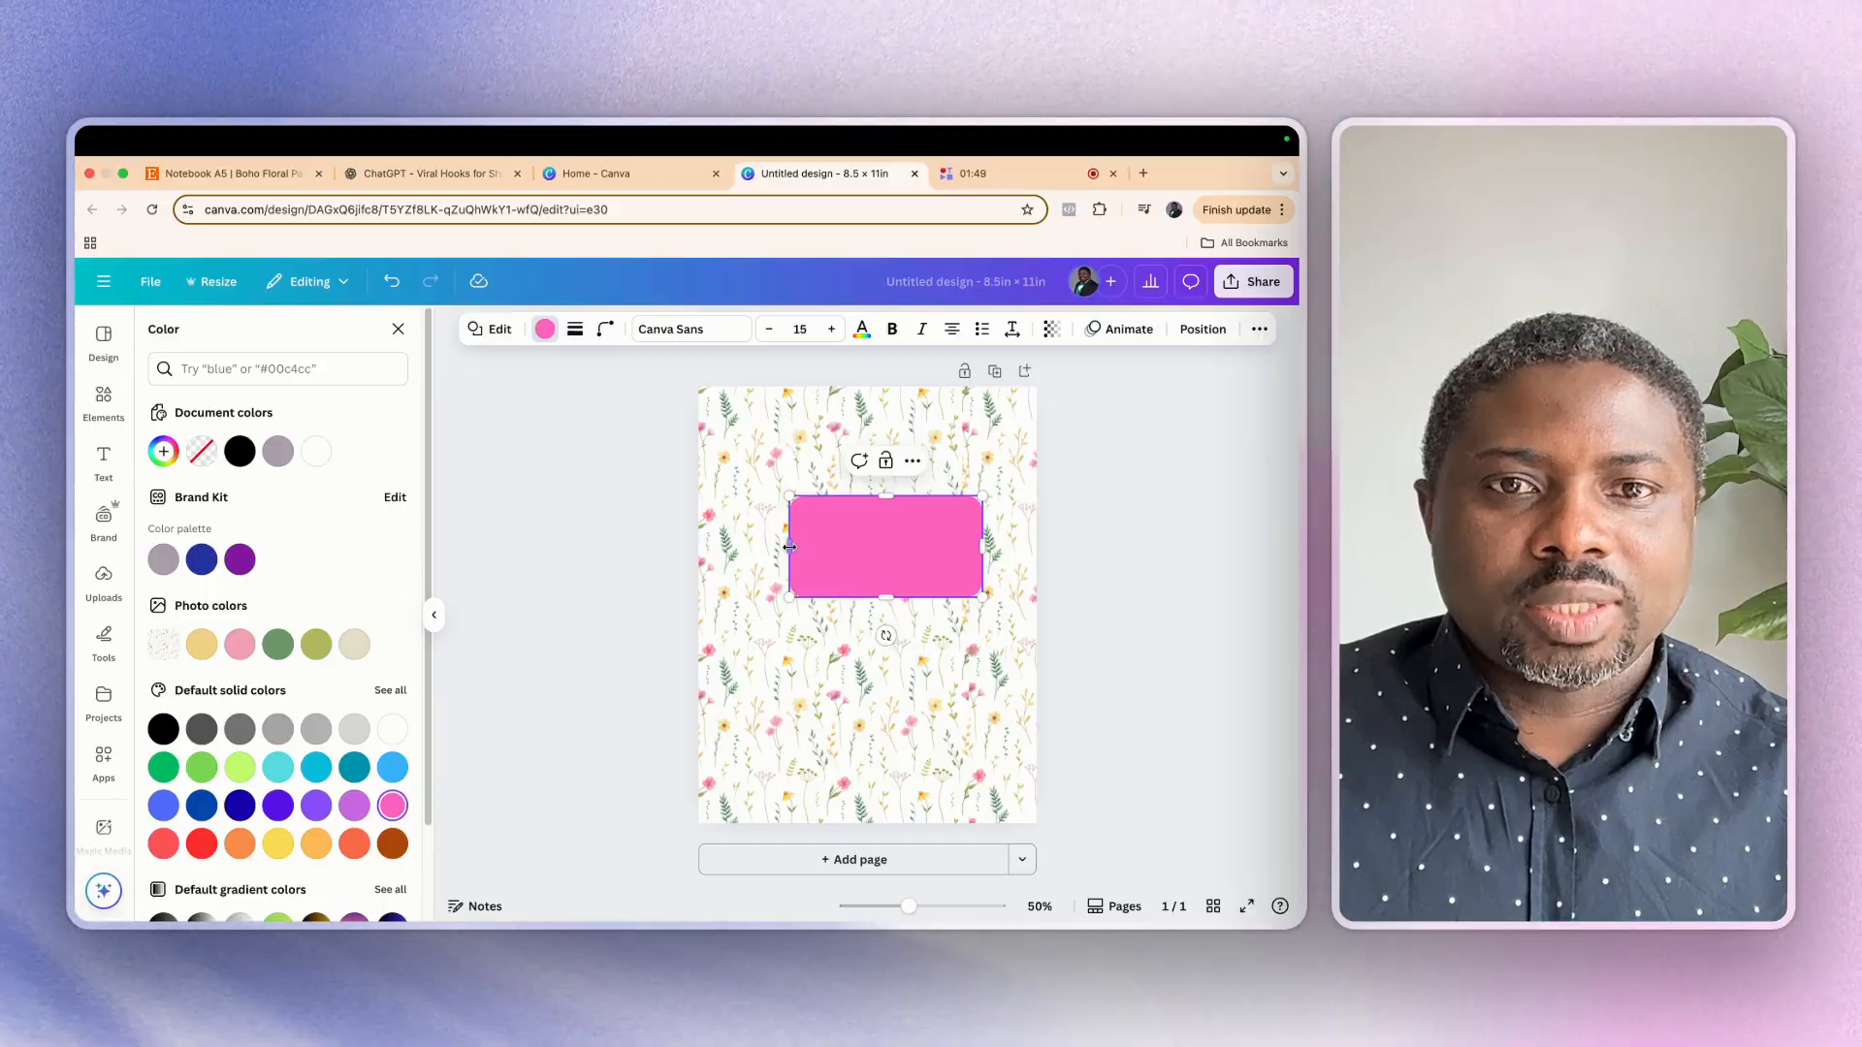
{"action": "left_click_drag", "start_coordinate": [789, 547], "coordinate": [750, 547]}
{"action": "left_click", "coordinate": [905, 677]}
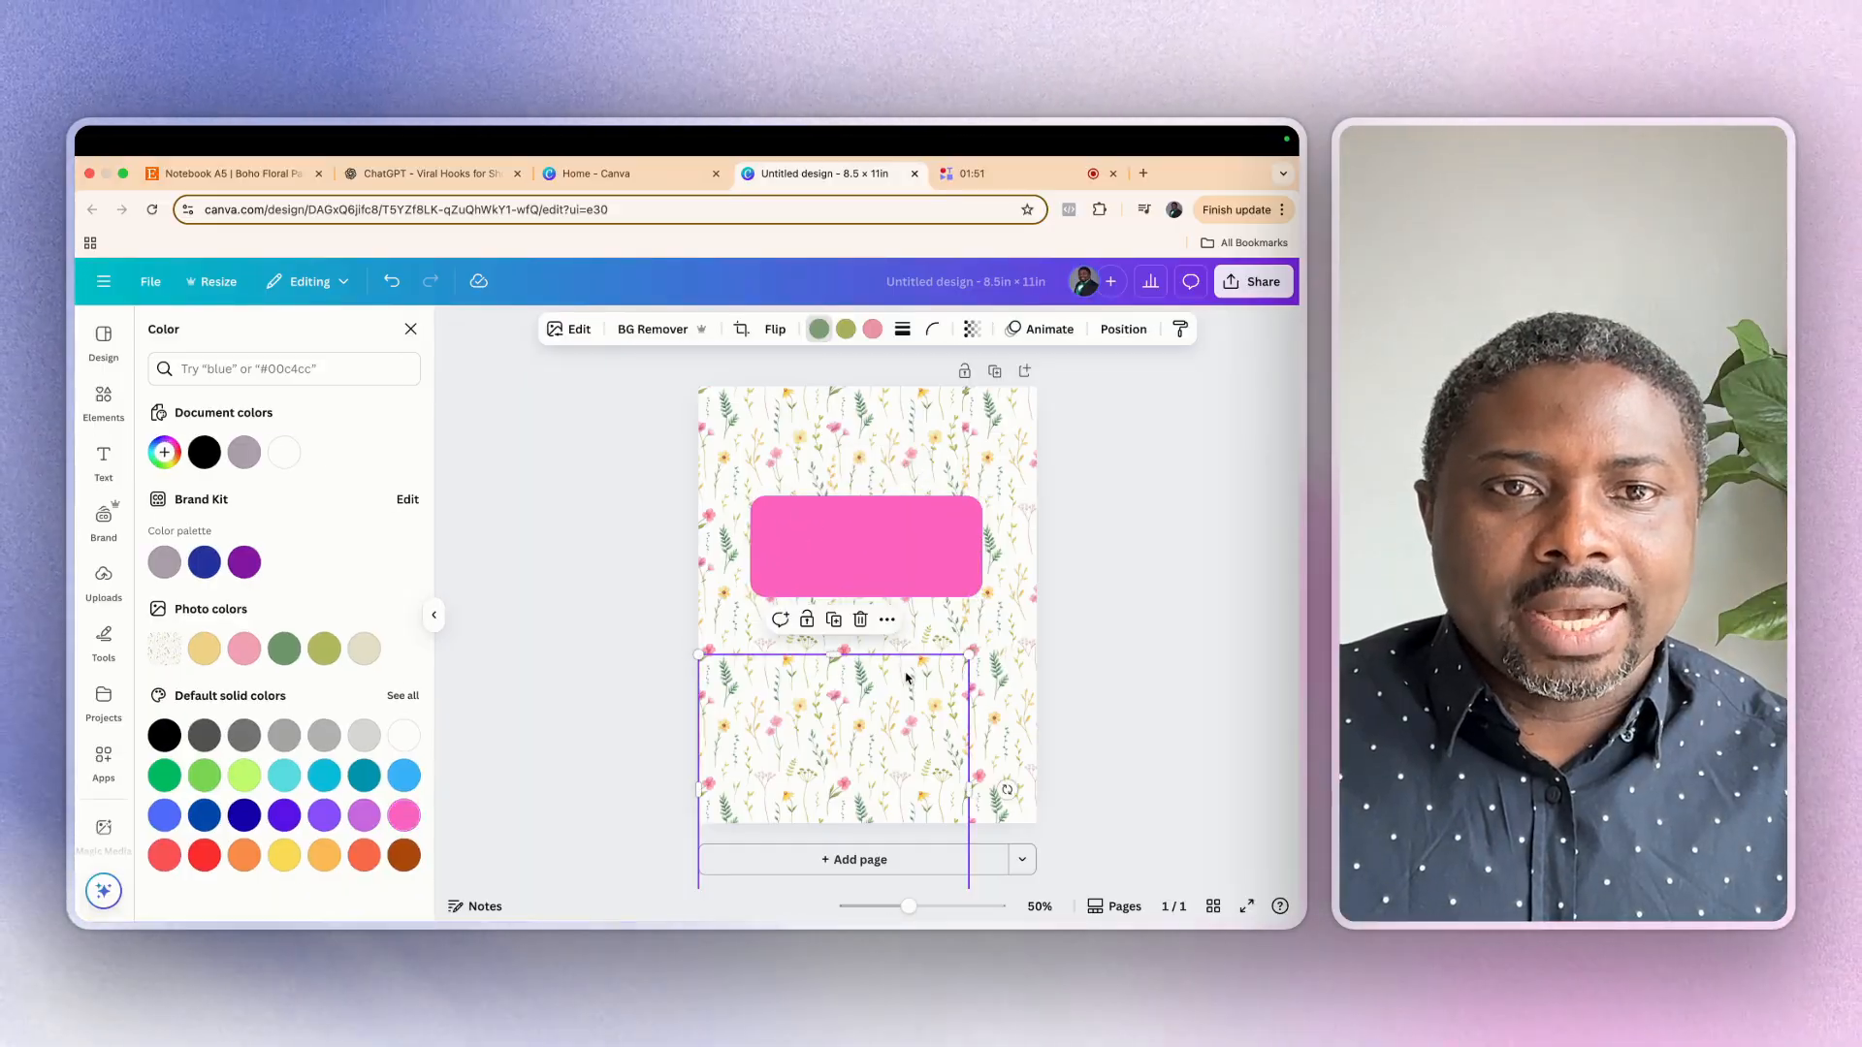
{"action": "left_click_drag", "start_coordinate": [887, 537], "coordinate": [886, 533]}
Reduce the pink label's transparency value to about 30 so the floral pattern shows through
{"action": "left_click", "coordinate": [1051, 328]}
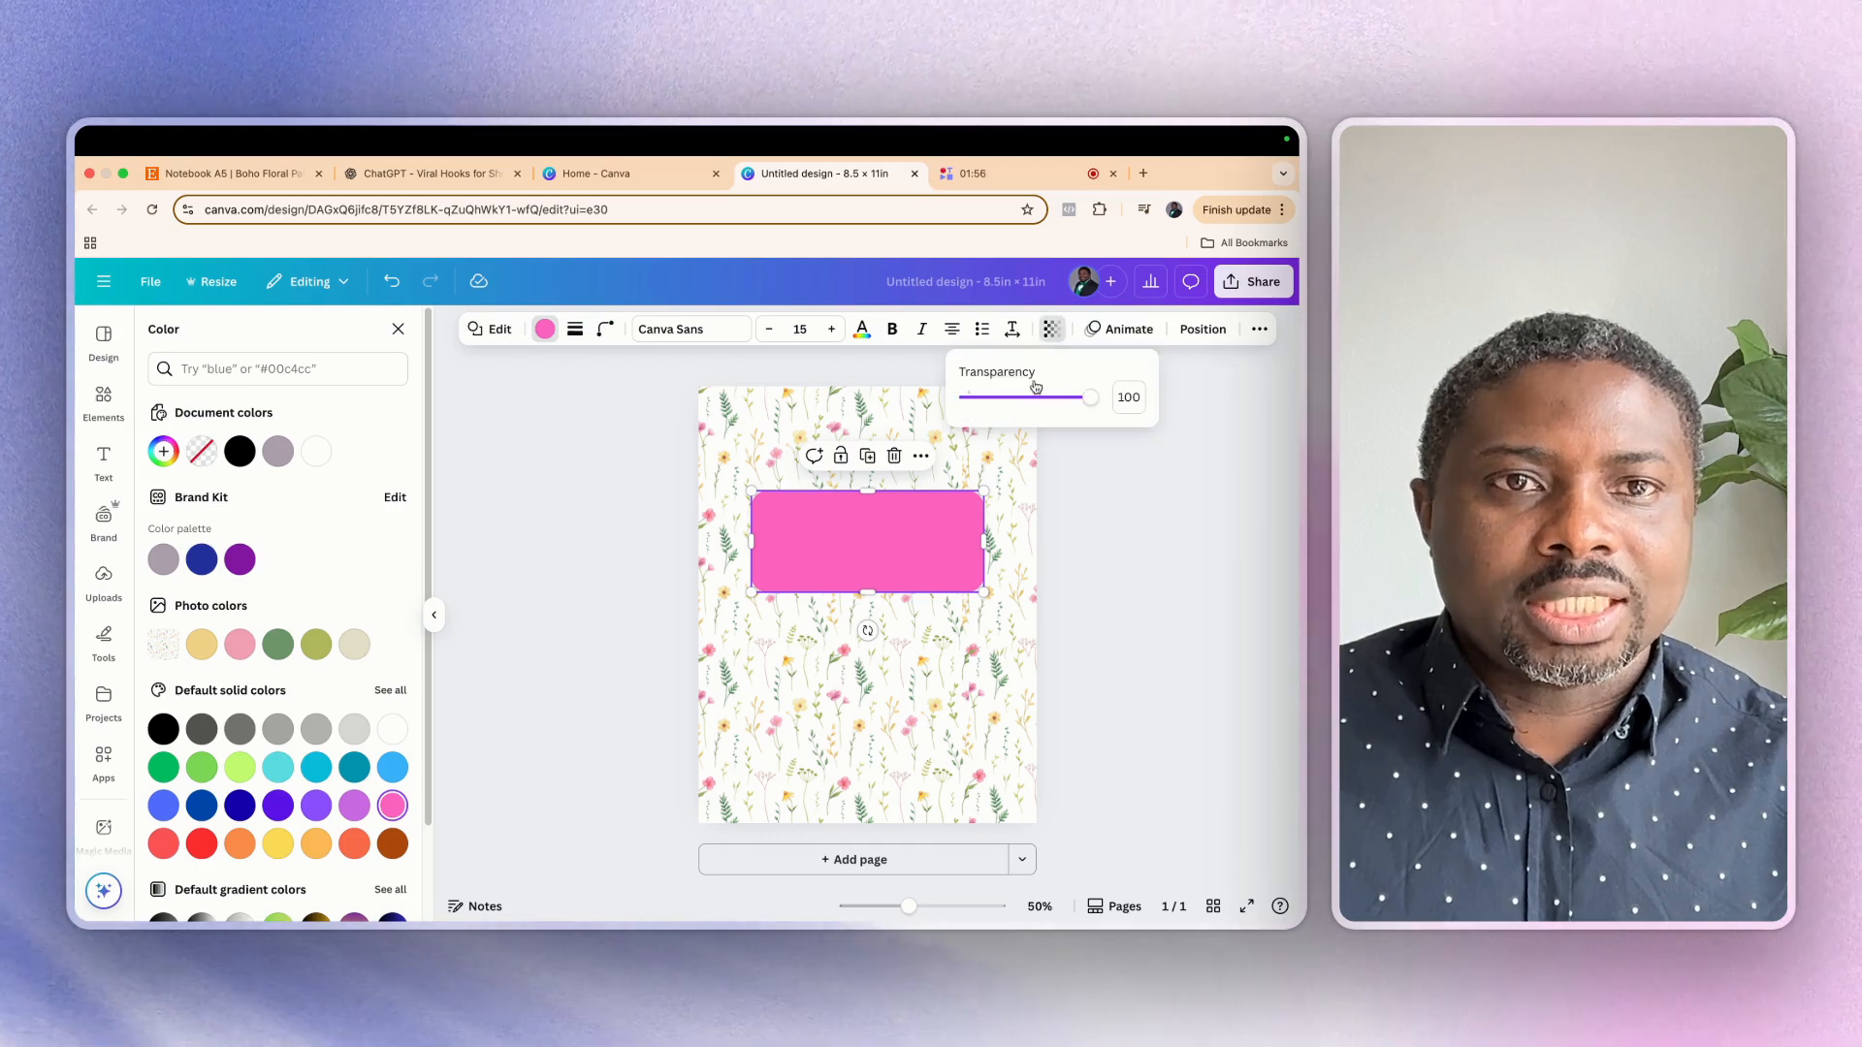
{"action": "left_click_drag", "start_coordinate": [1094, 402], "coordinate": [1031, 415]}
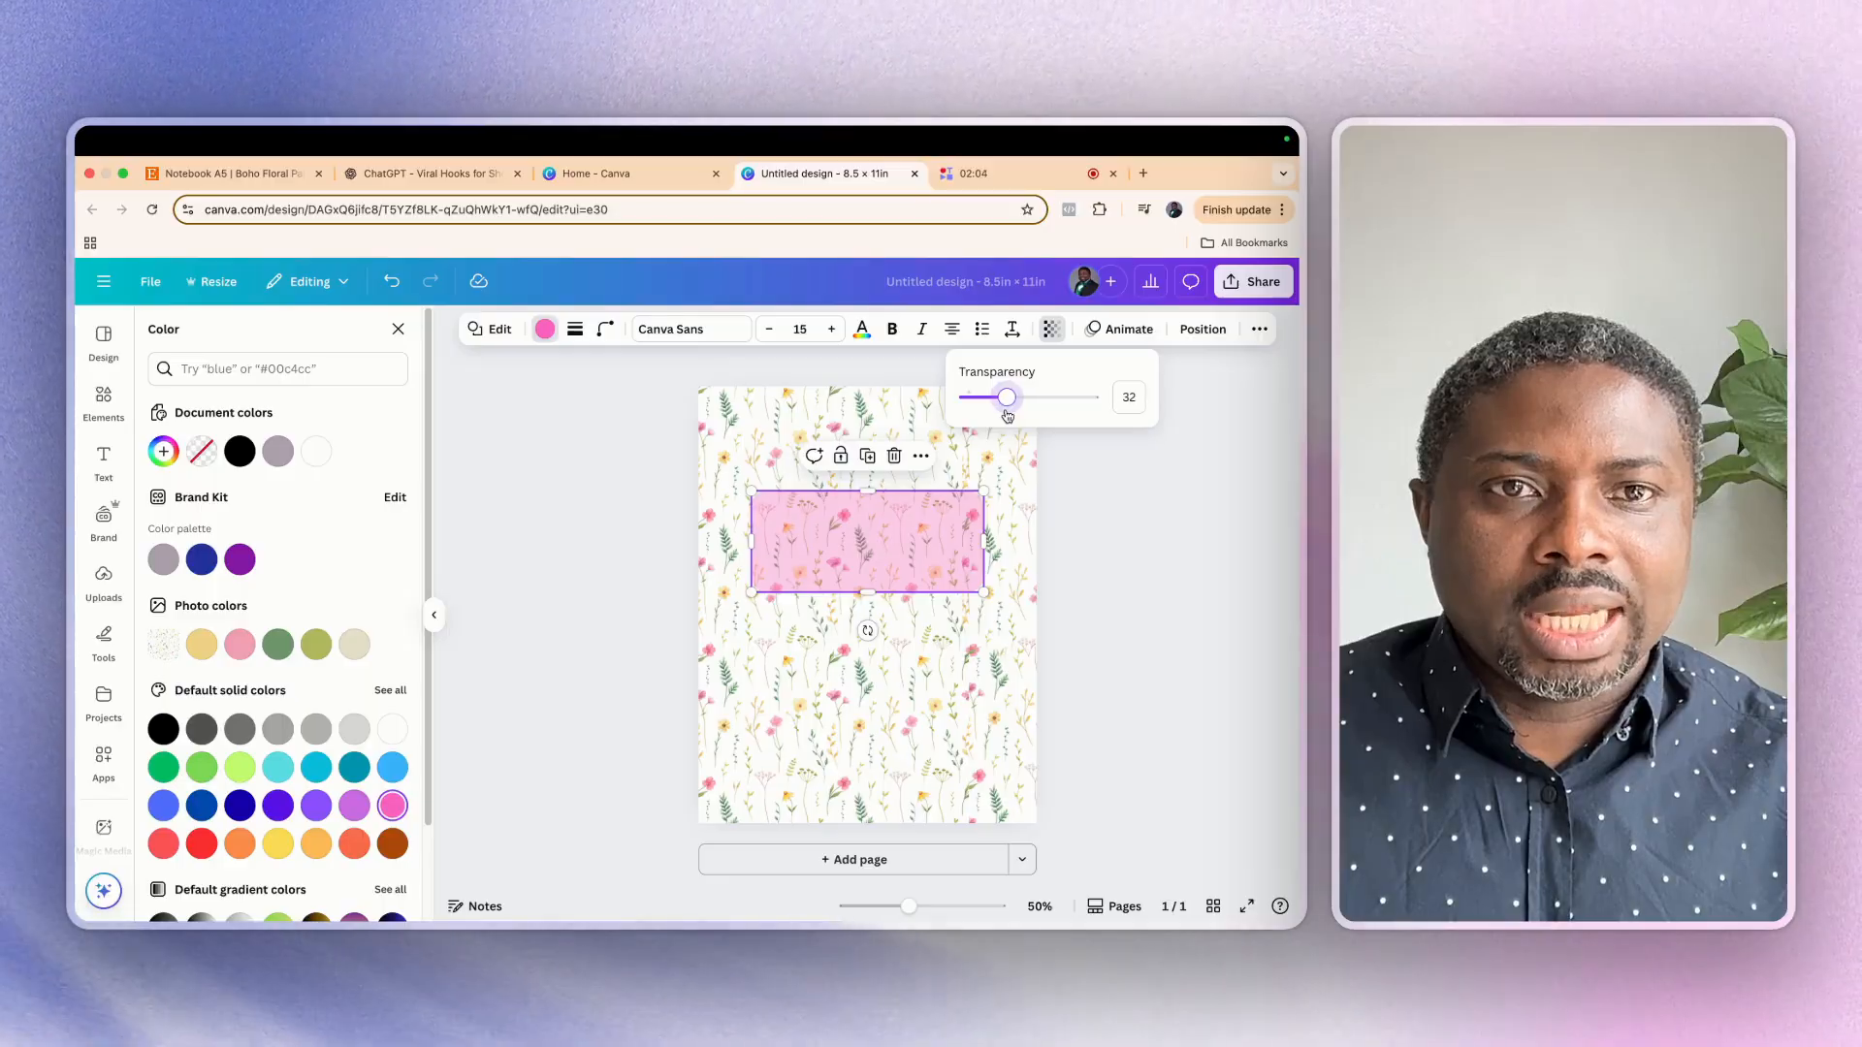
{"action": "left_click_drag", "start_coordinate": [1009, 416], "coordinate": [999, 413]}
{"action": "left_click", "coordinate": [559, 467]}
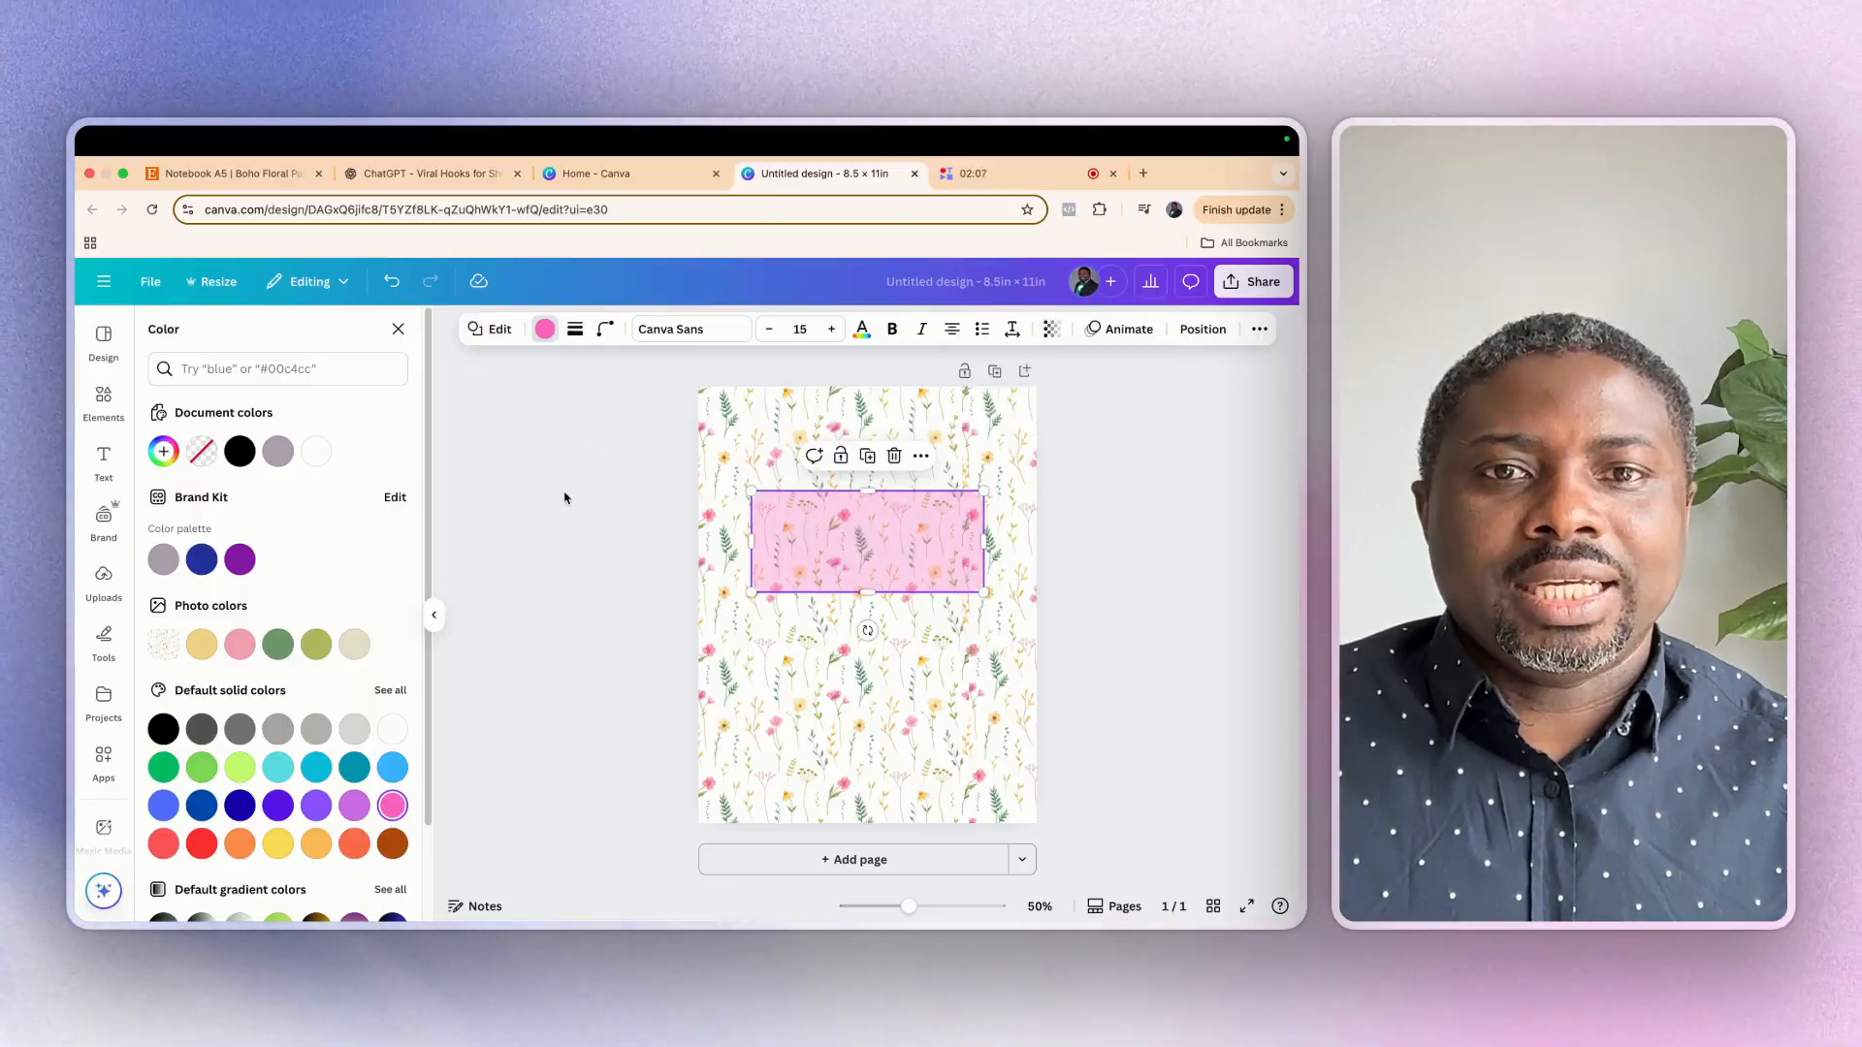
Add a heading reading "Notebook" and place it centred on the pink label
{"action": "left_click", "coordinate": [105, 462]}
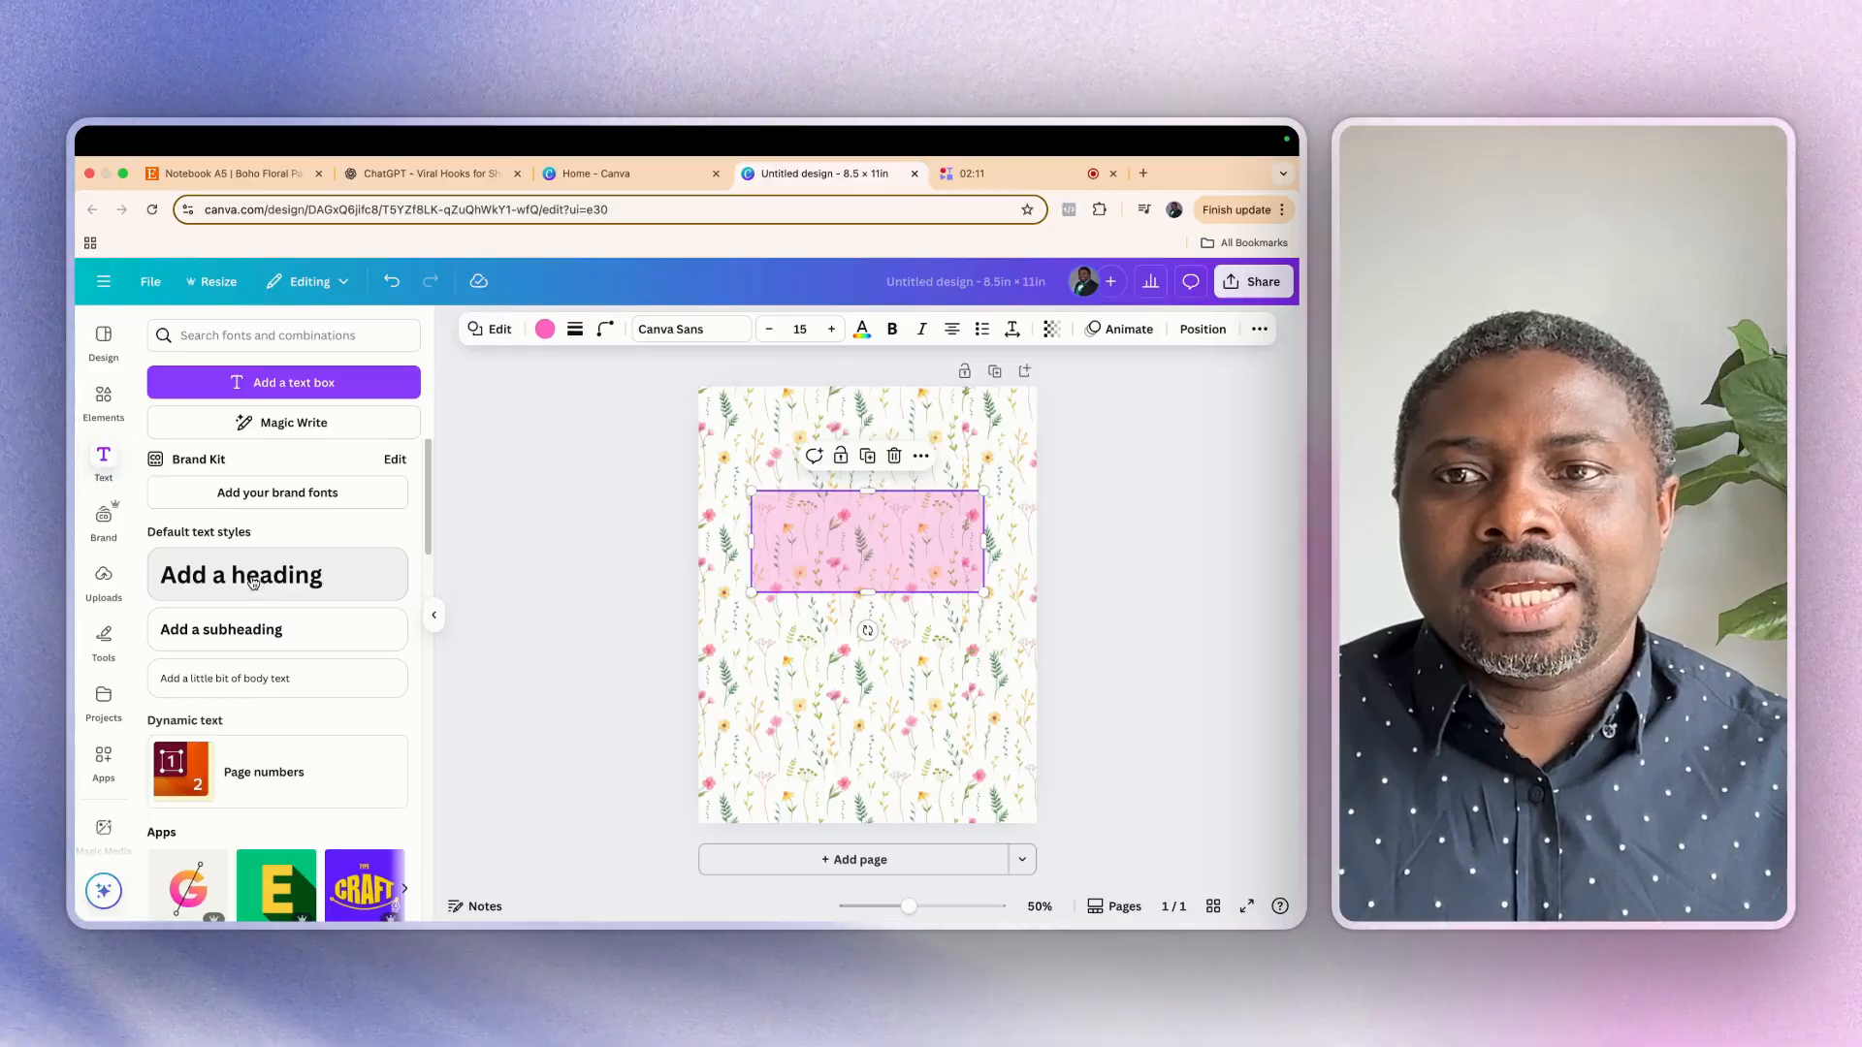
{"action": "left_click_drag", "start_coordinate": [252, 580], "coordinate": [864, 638]}
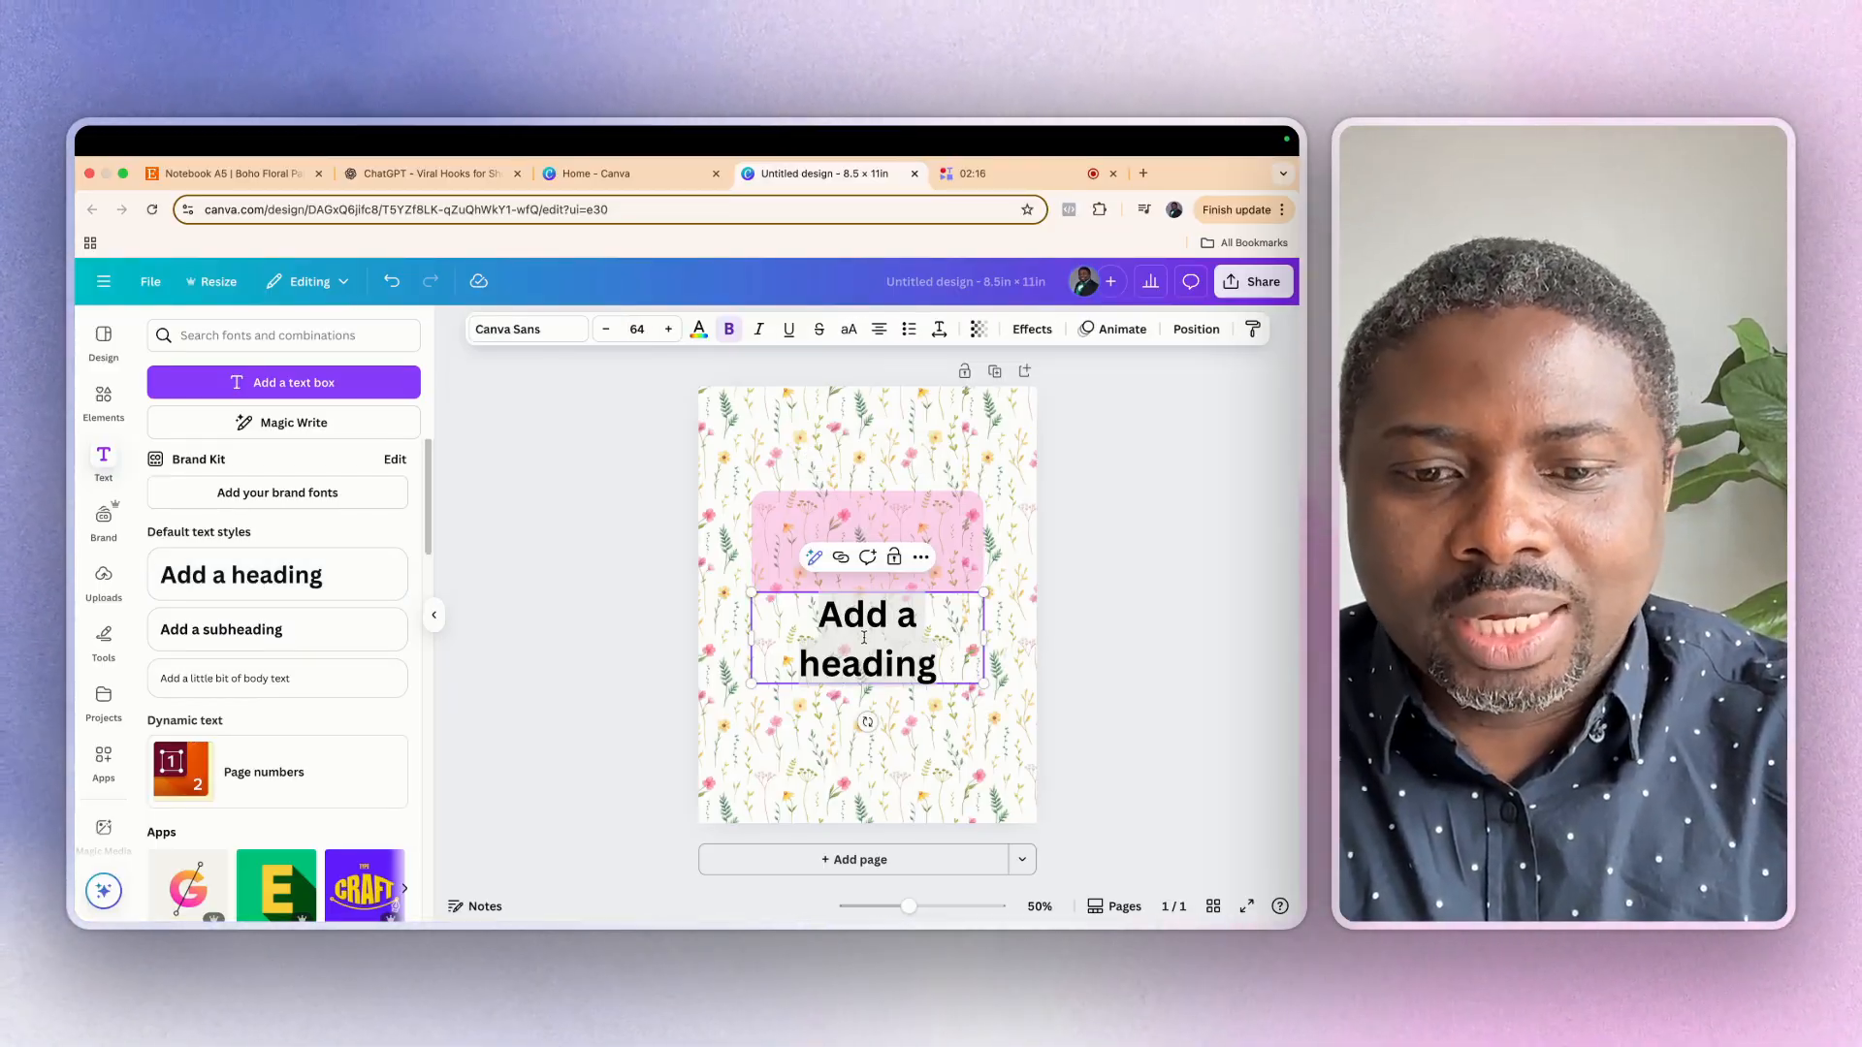
{"action": "type", "text": "Notzebook"}
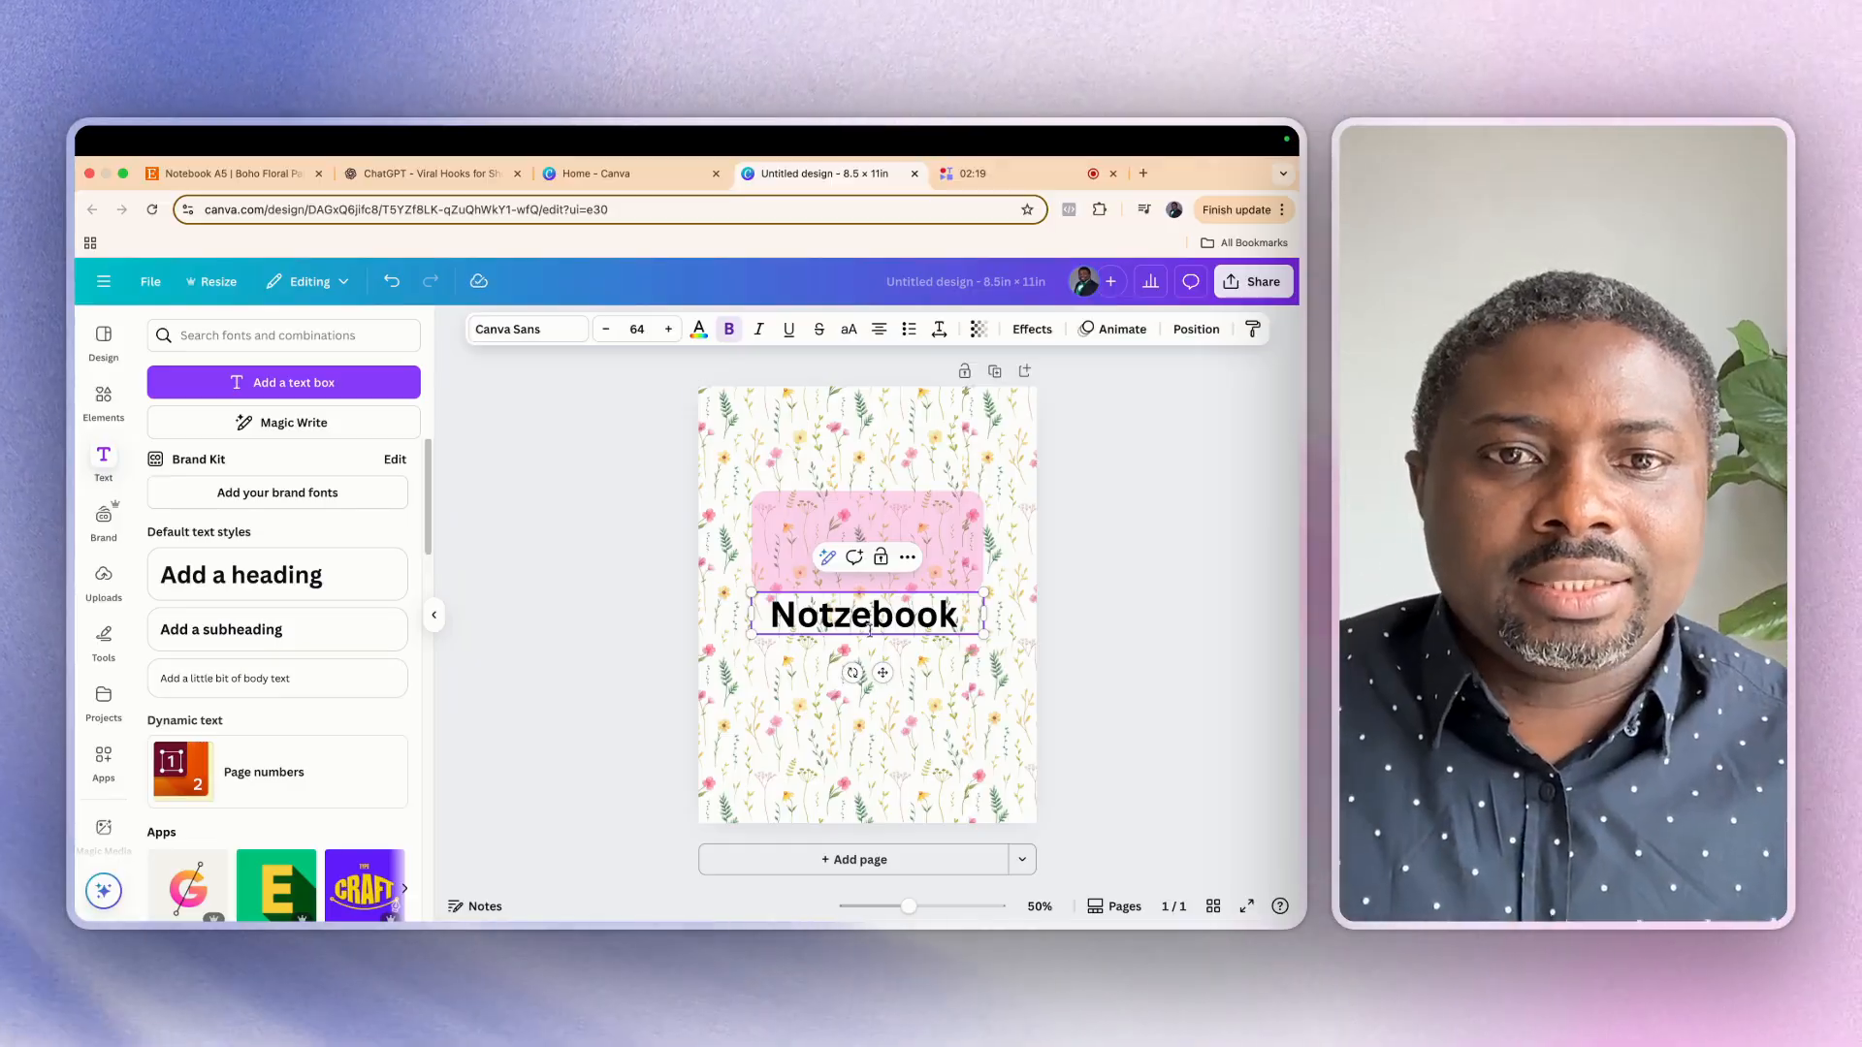
{"action": "key", "text": "BackSpace"}
{"action": "left_click", "coordinate": [870, 648]}
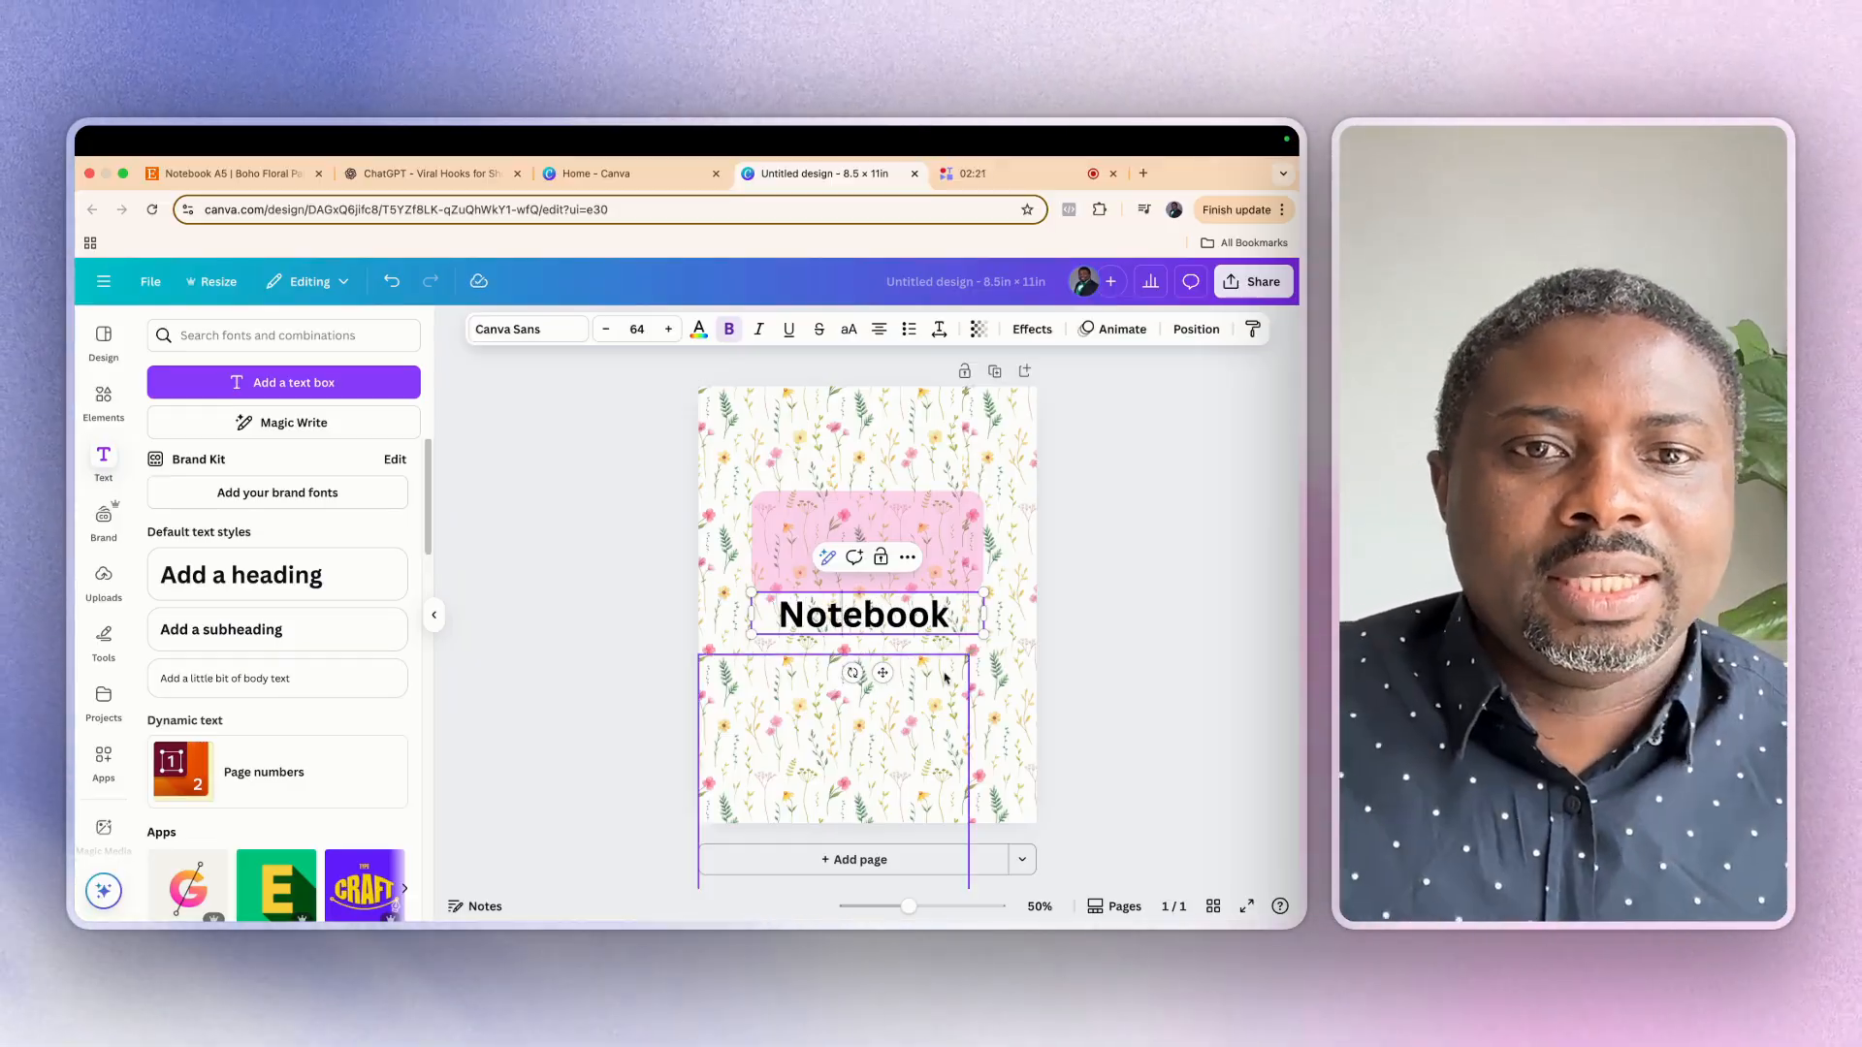
{"action": "left_click_drag", "start_coordinate": [946, 620], "coordinate": [907, 544]}
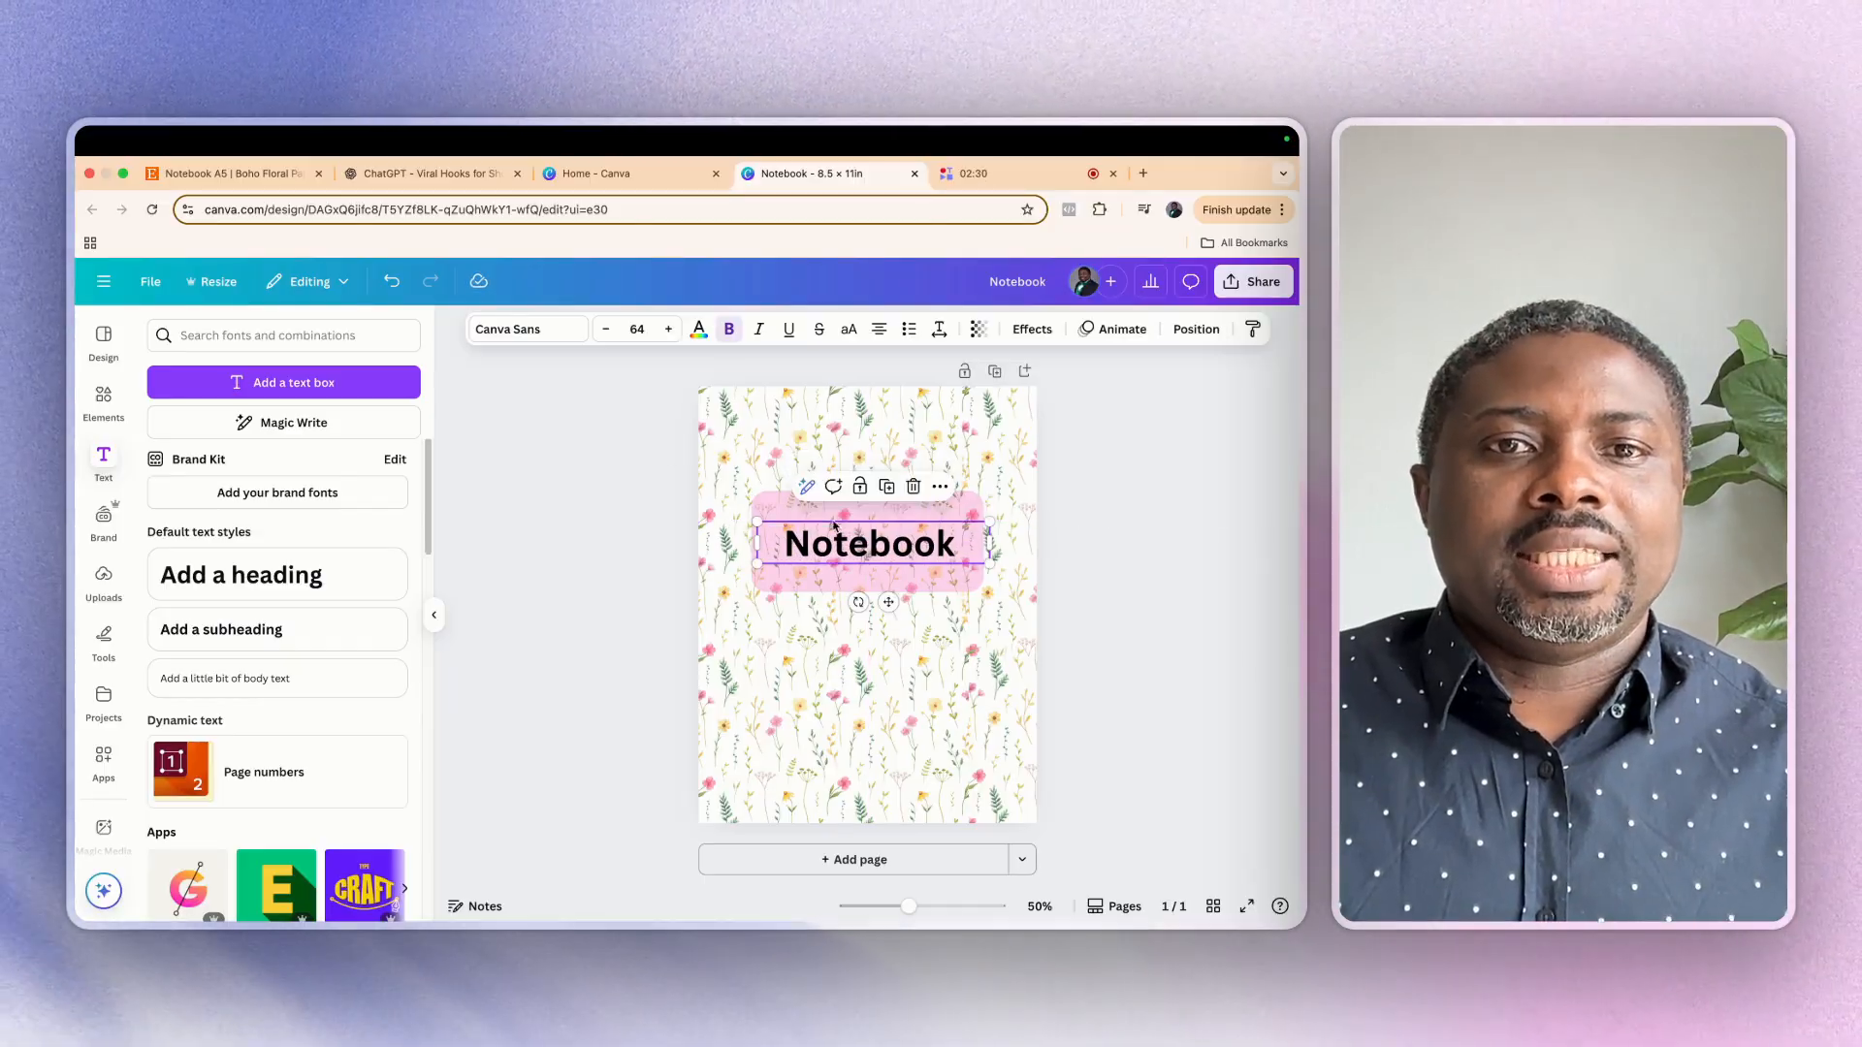
Set the "Notebook" heading in the Beth Ellen handwriting font and nudge it slightly upward on the pink label
{"action": "left_click", "coordinate": [502, 333]}
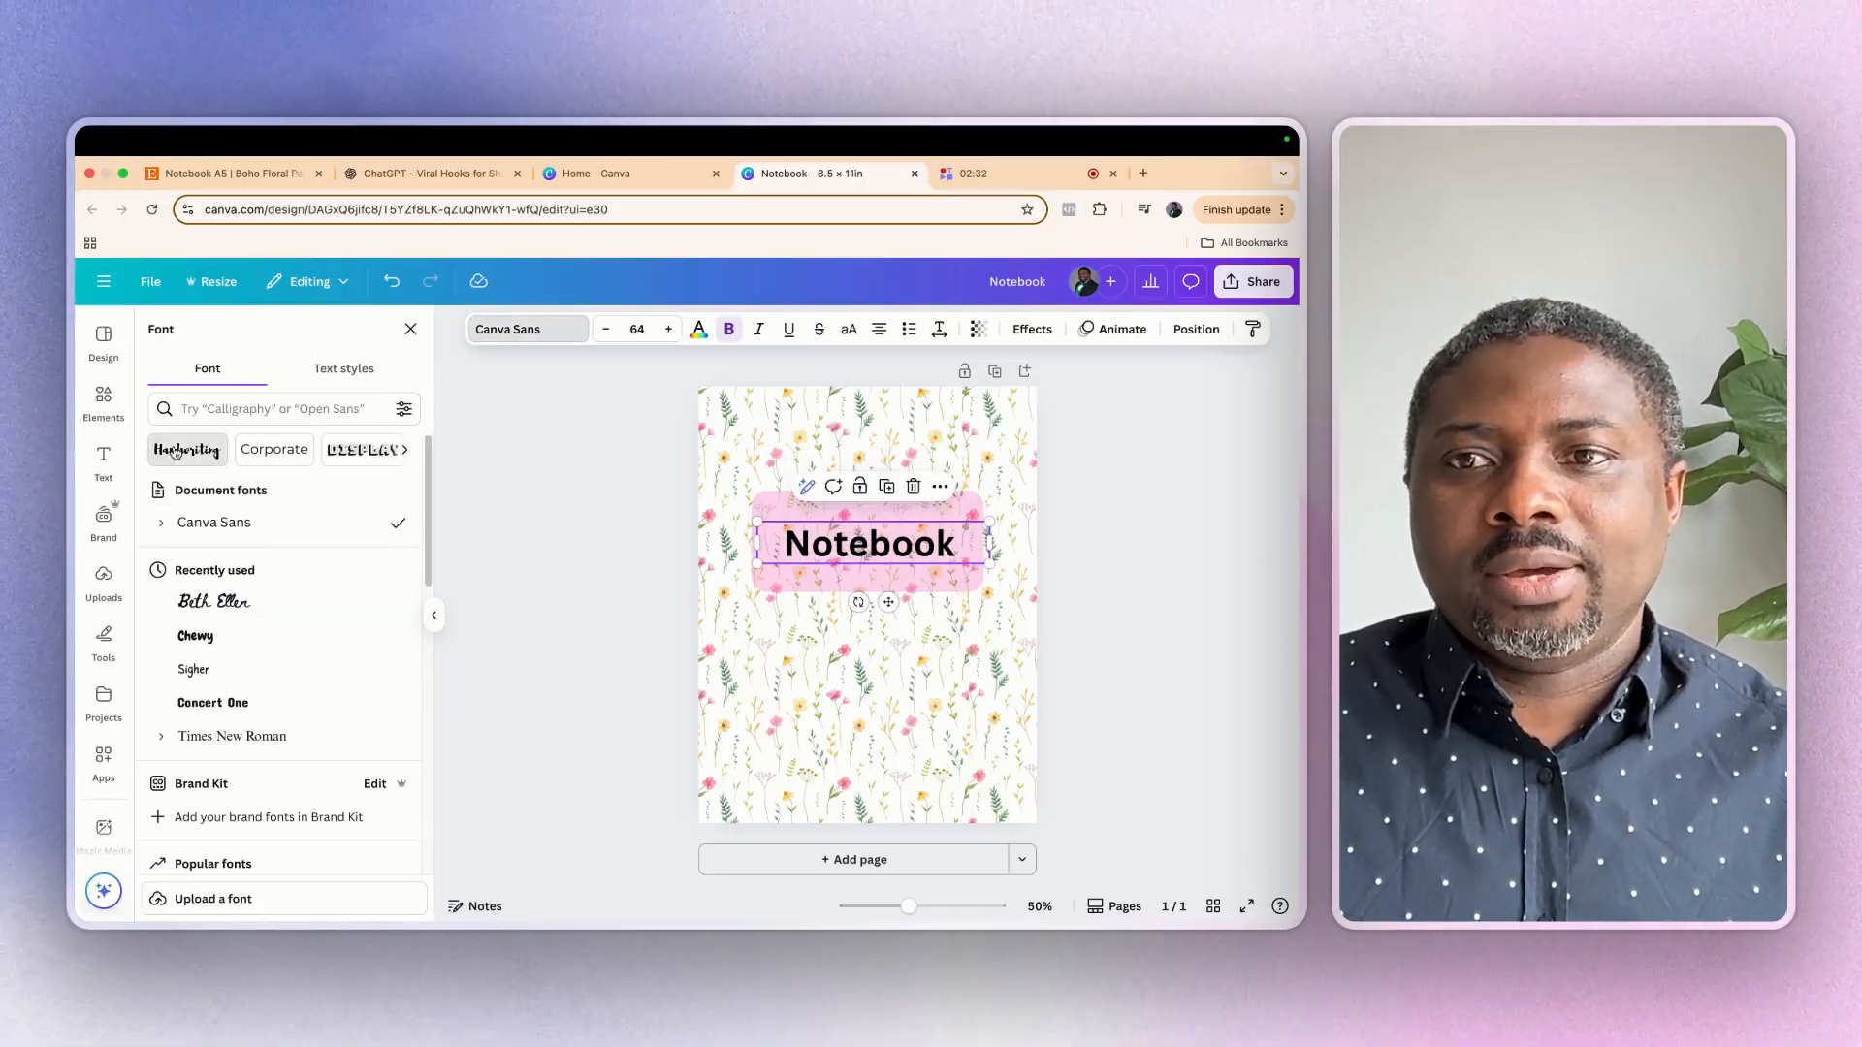
{"action": "left_click", "coordinate": [175, 452]}
{"action": "left_click", "coordinate": [221, 757]}
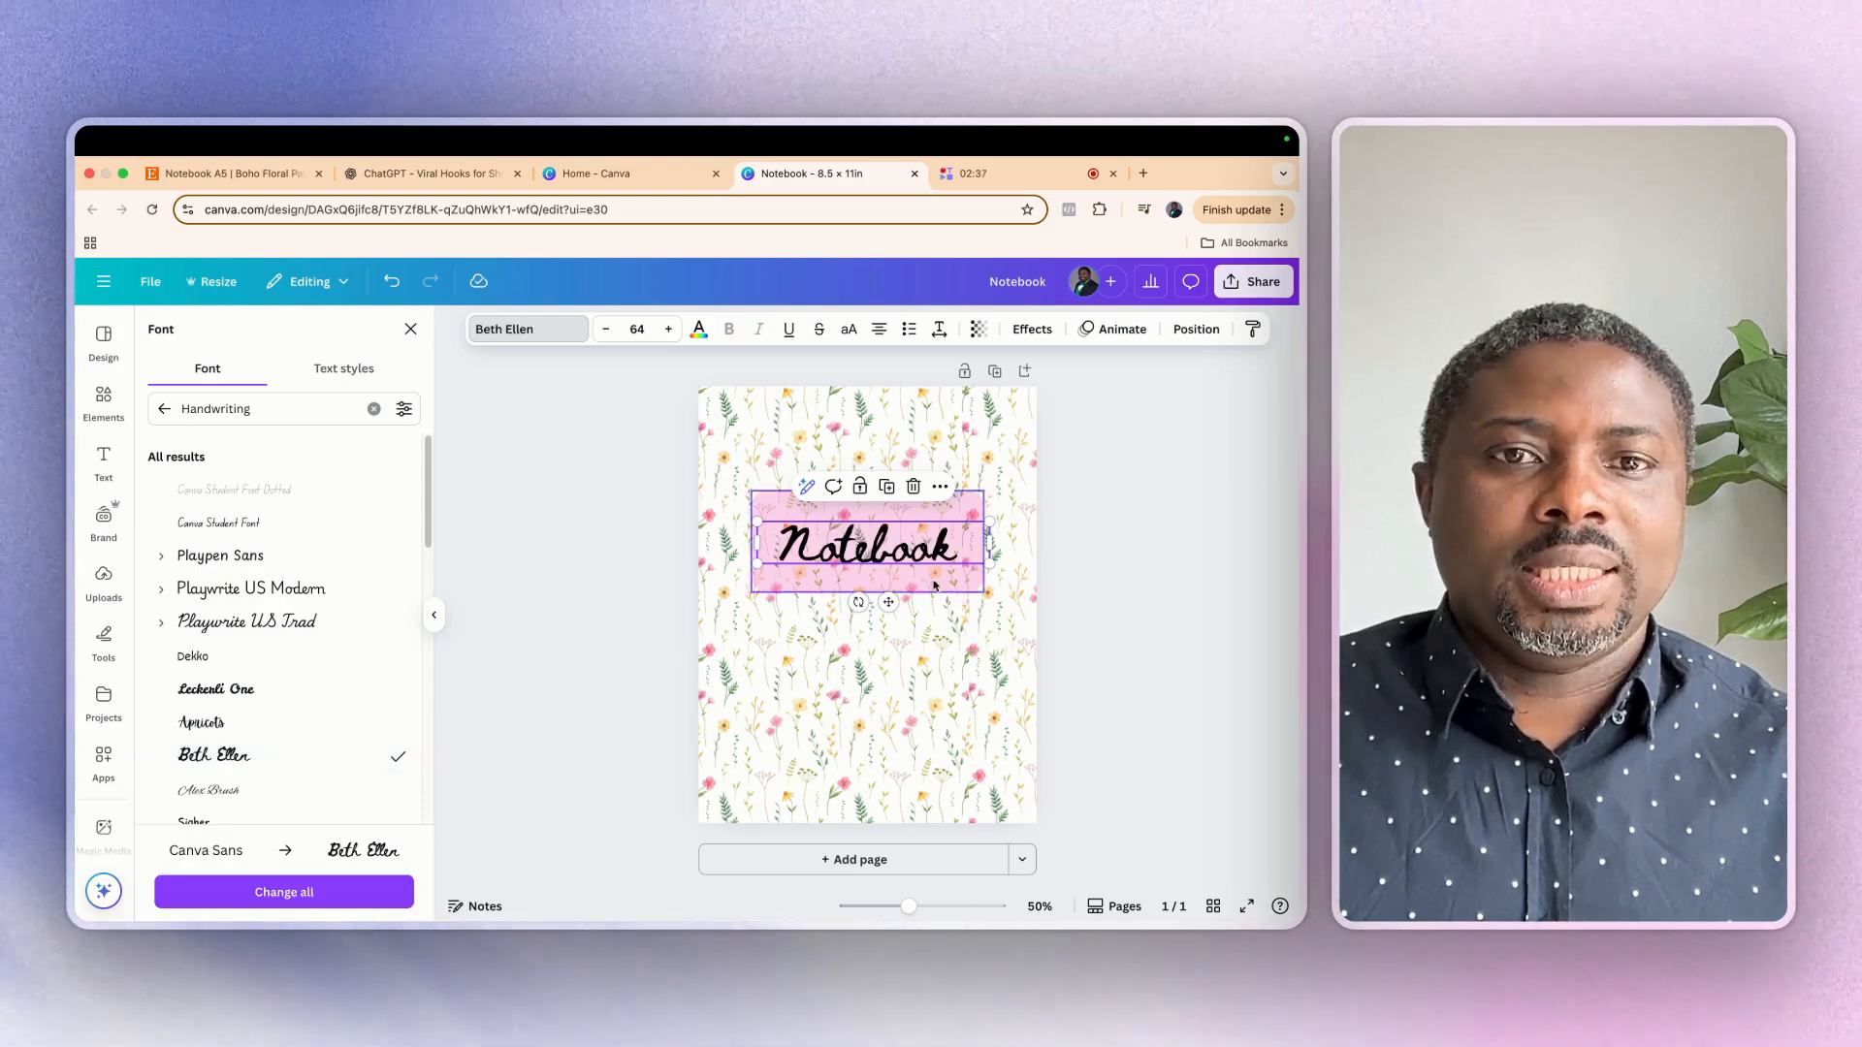
{"action": "left_click", "coordinate": [869, 426]}
{"action": "left_click_drag", "start_coordinate": [856, 560], "coordinate": [856, 545]}
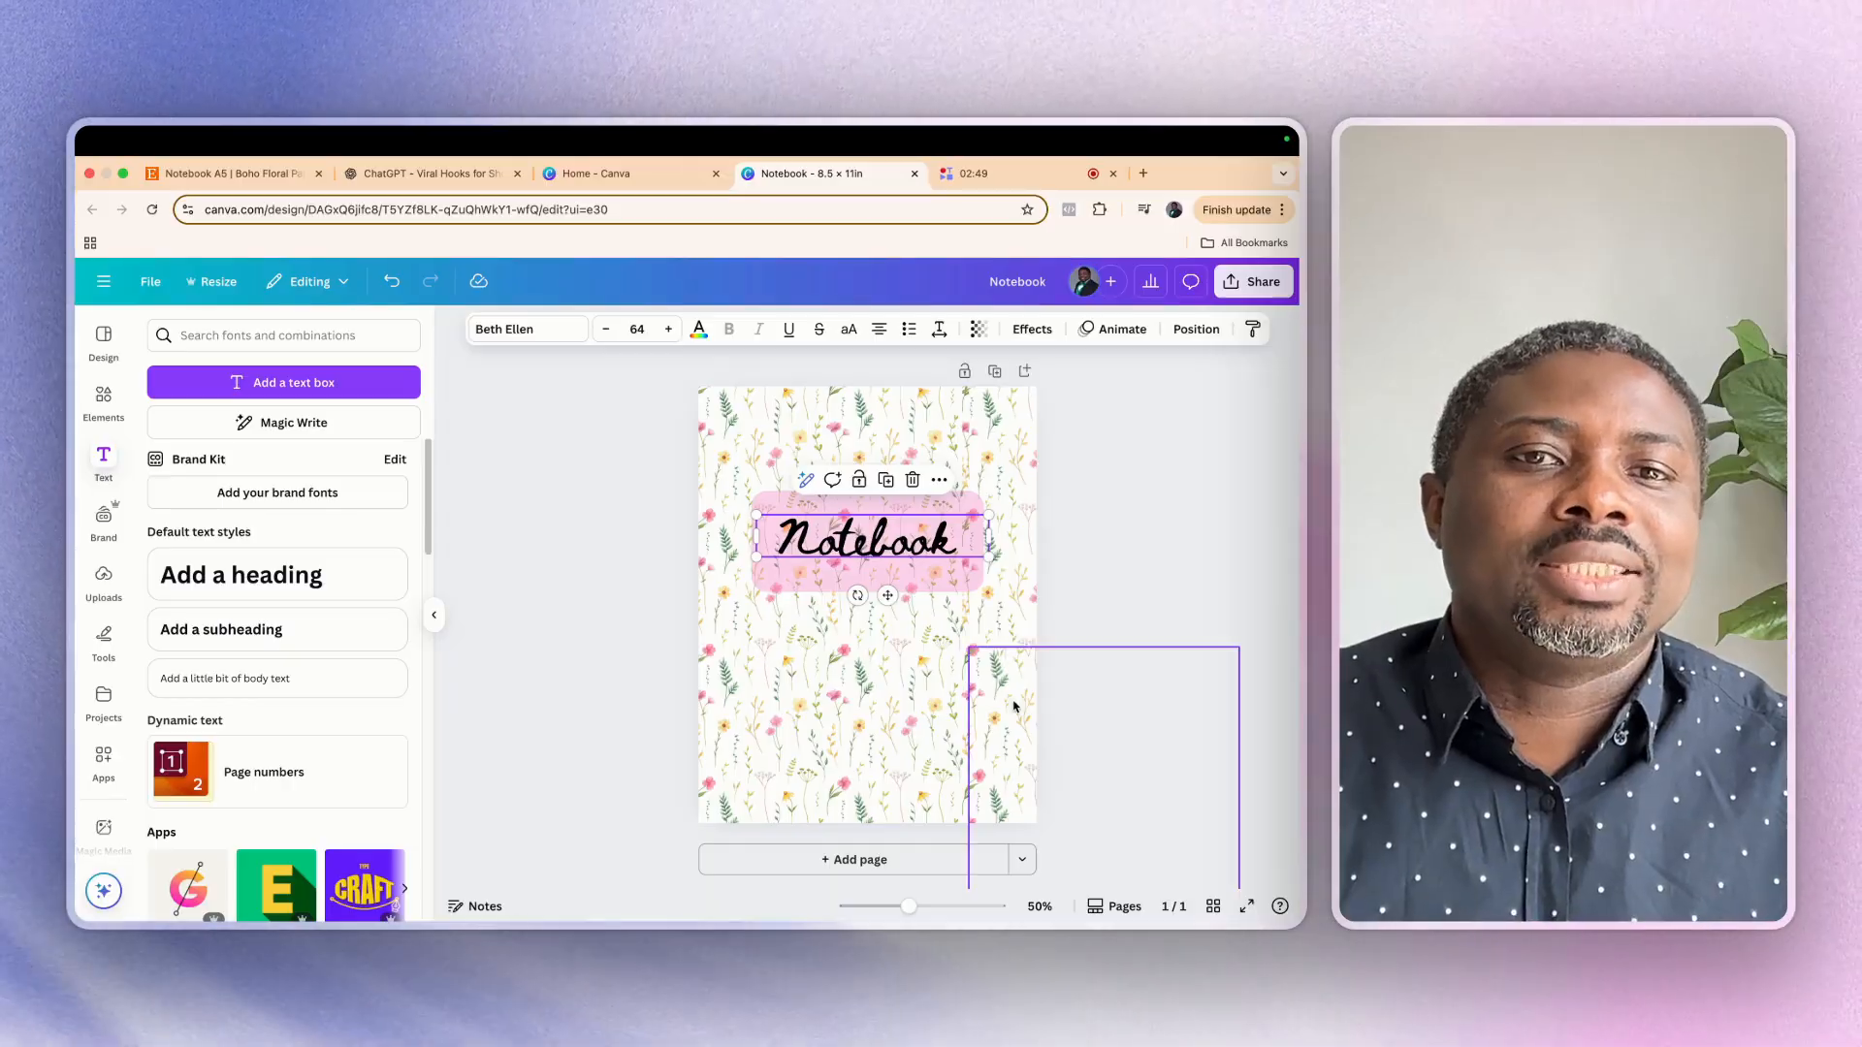
Recolour the "Notebook" heading with the green sampled from the floral pattern
{"action": "left_click", "coordinate": [932, 545]}
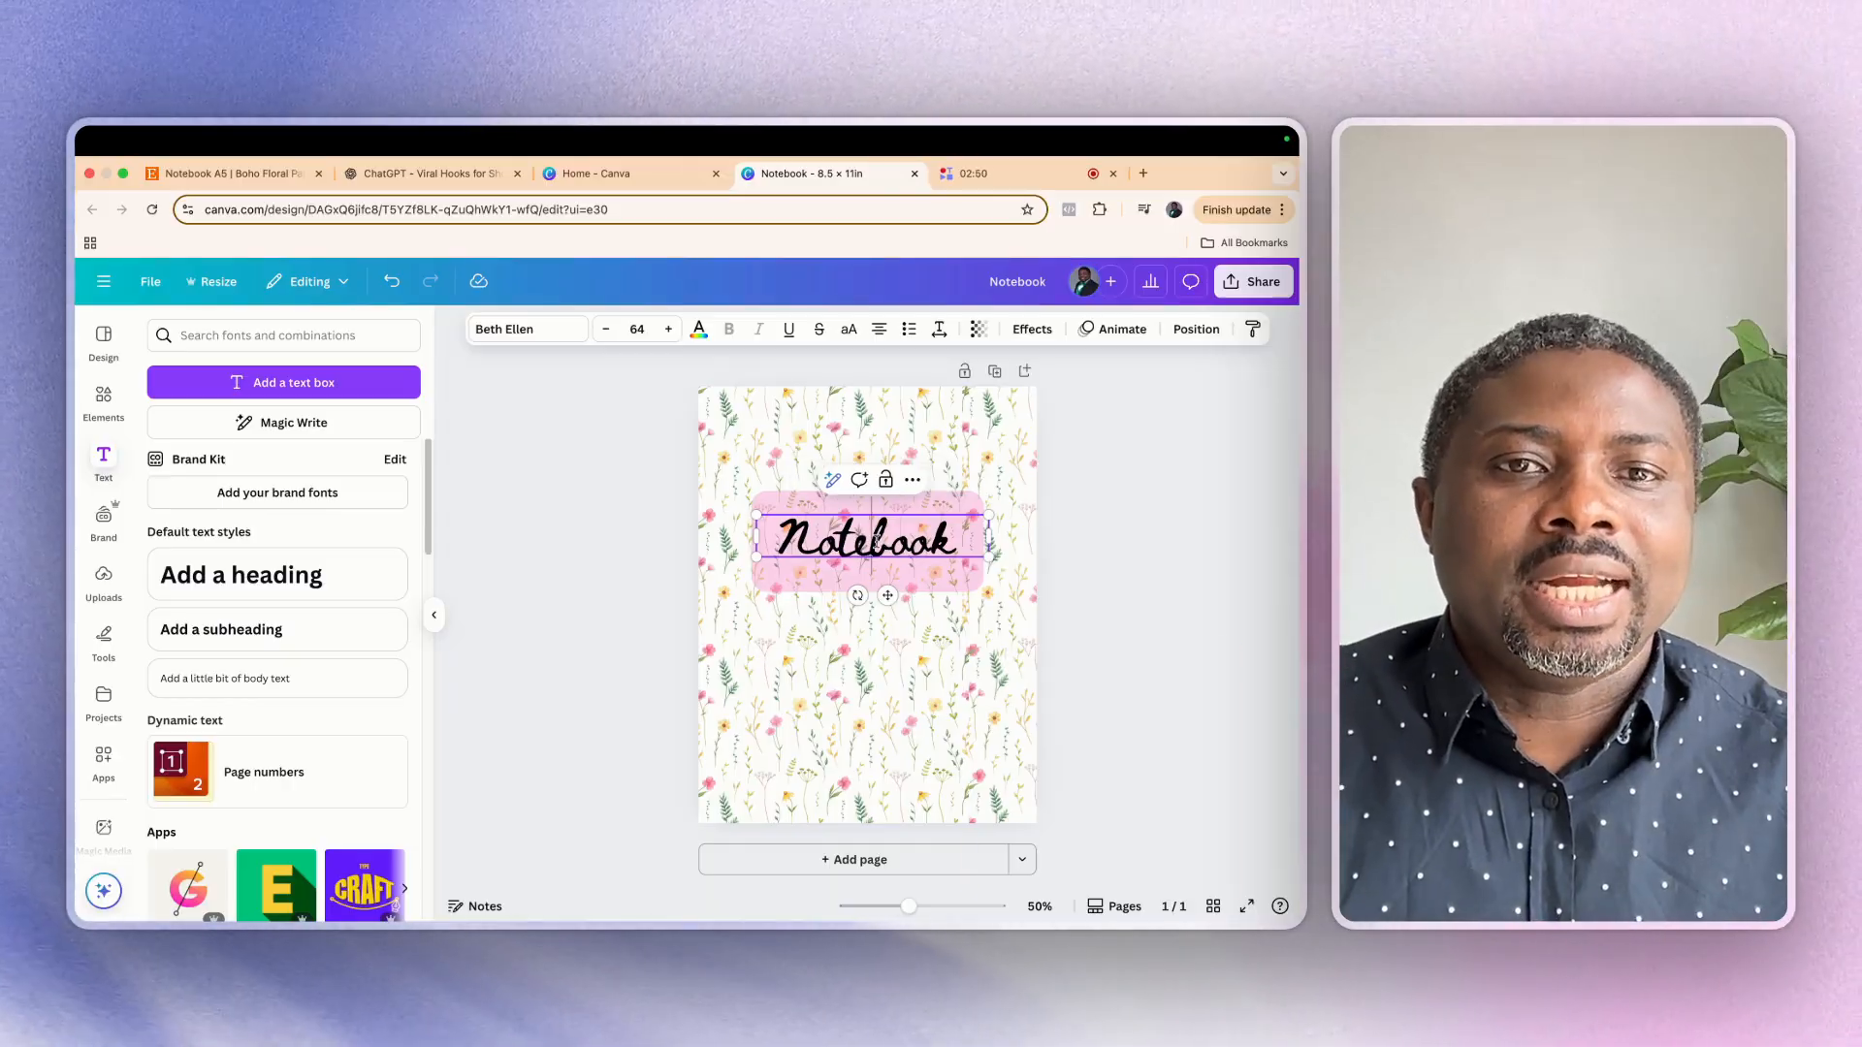
{"action": "left_click", "coordinate": [940, 597]}
{"action": "left_click", "coordinate": [937, 542]}
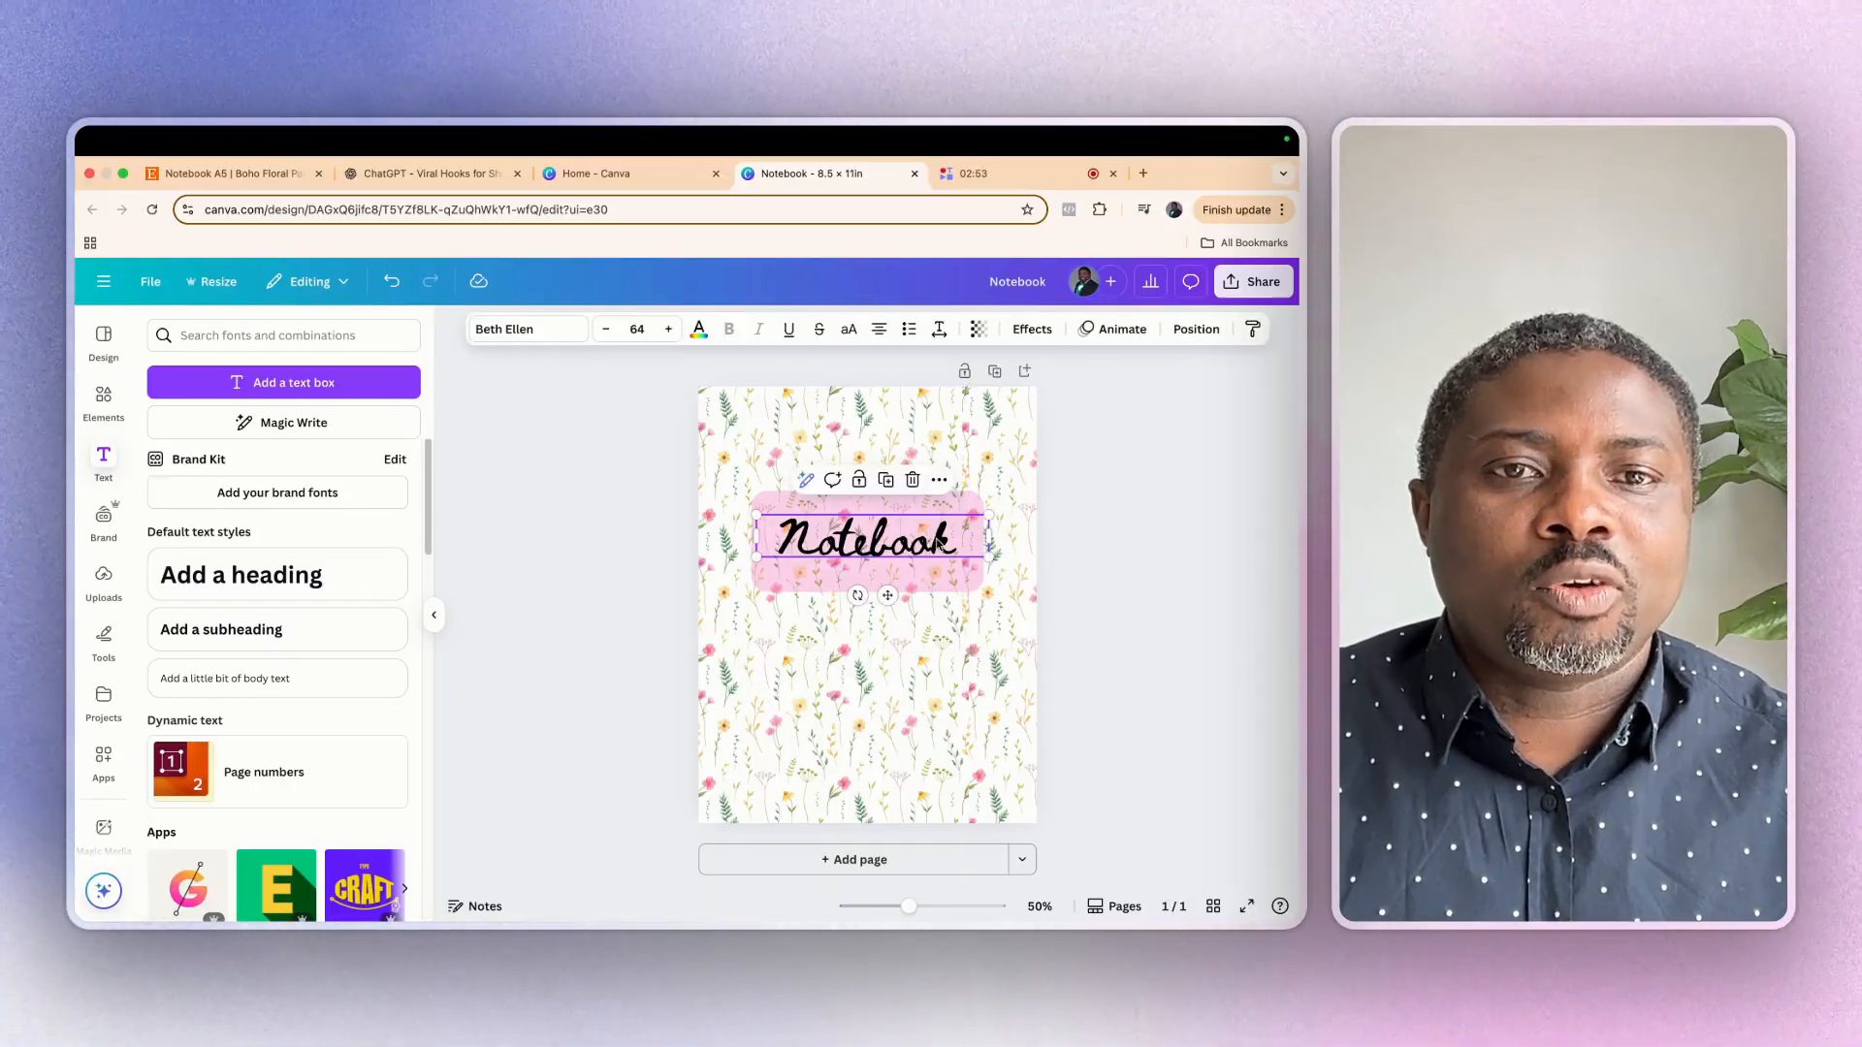
{"action": "left_click", "coordinate": [697, 334]}
{"action": "left_click", "coordinate": [287, 662]}
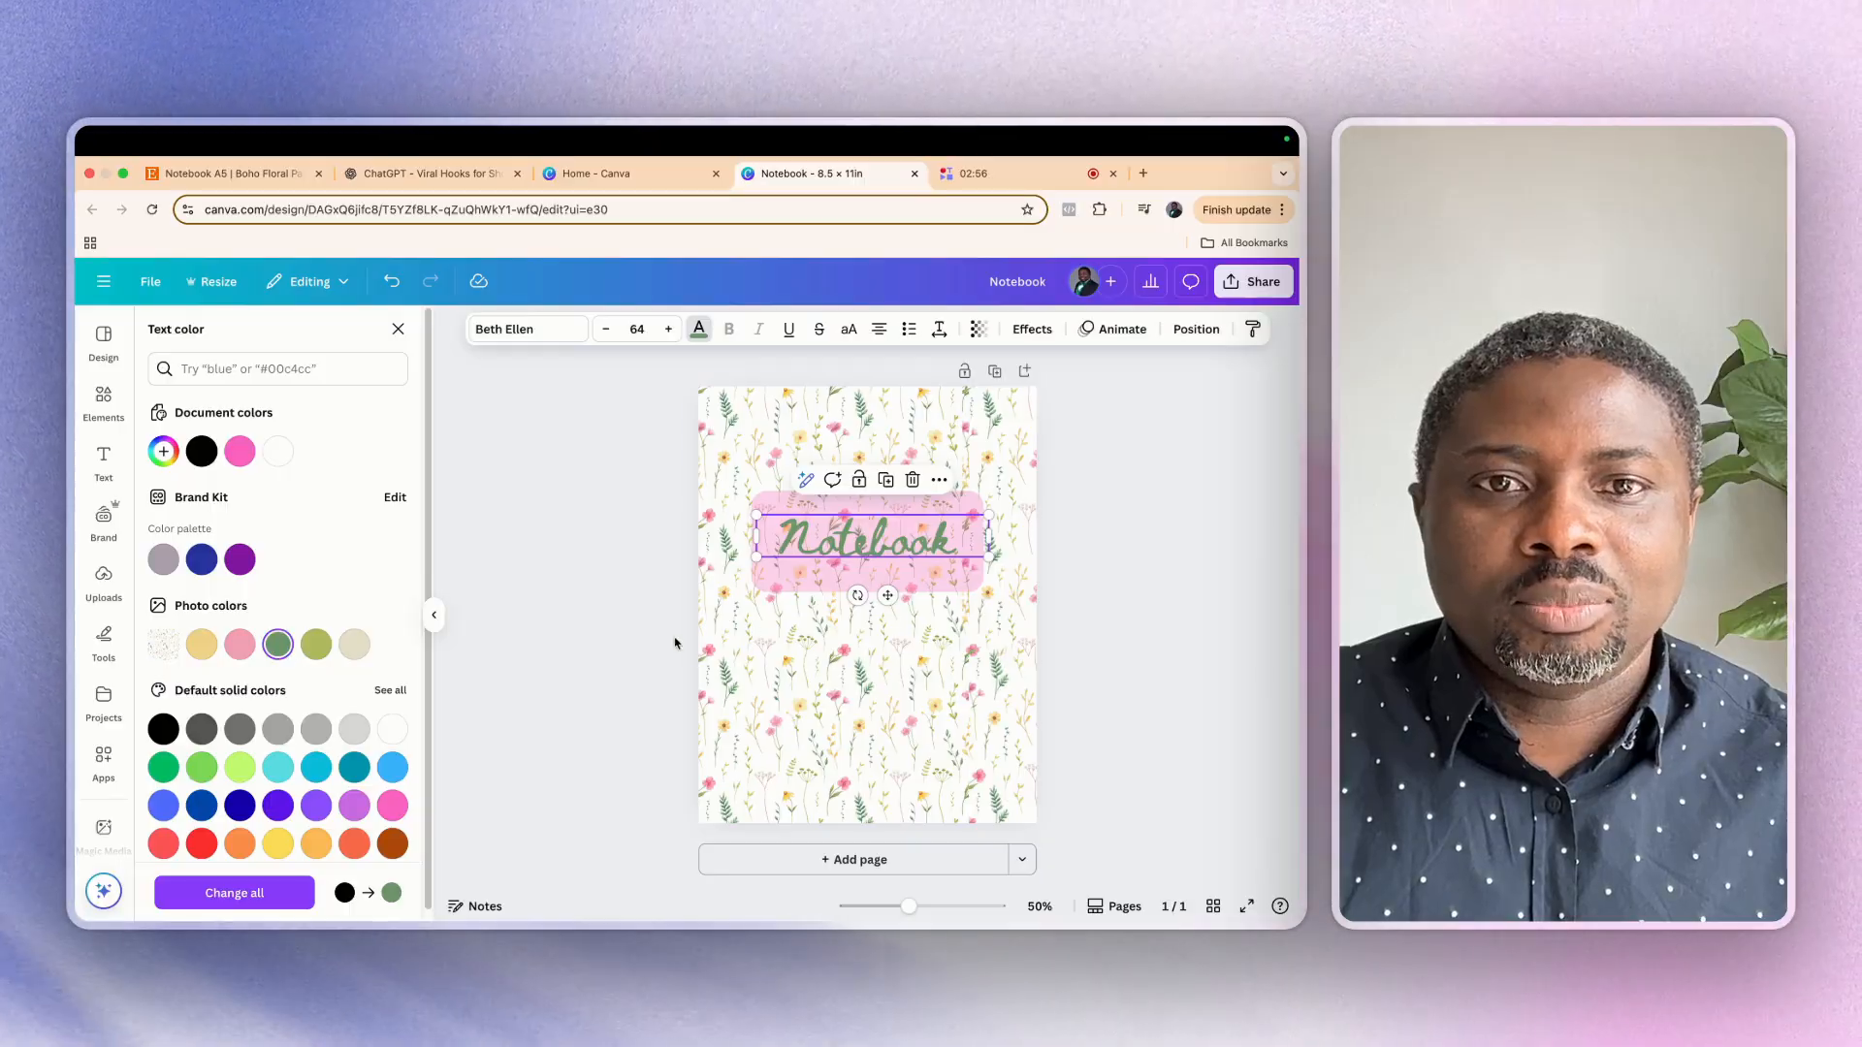
{"action": "left_click", "coordinate": [1001, 438]}
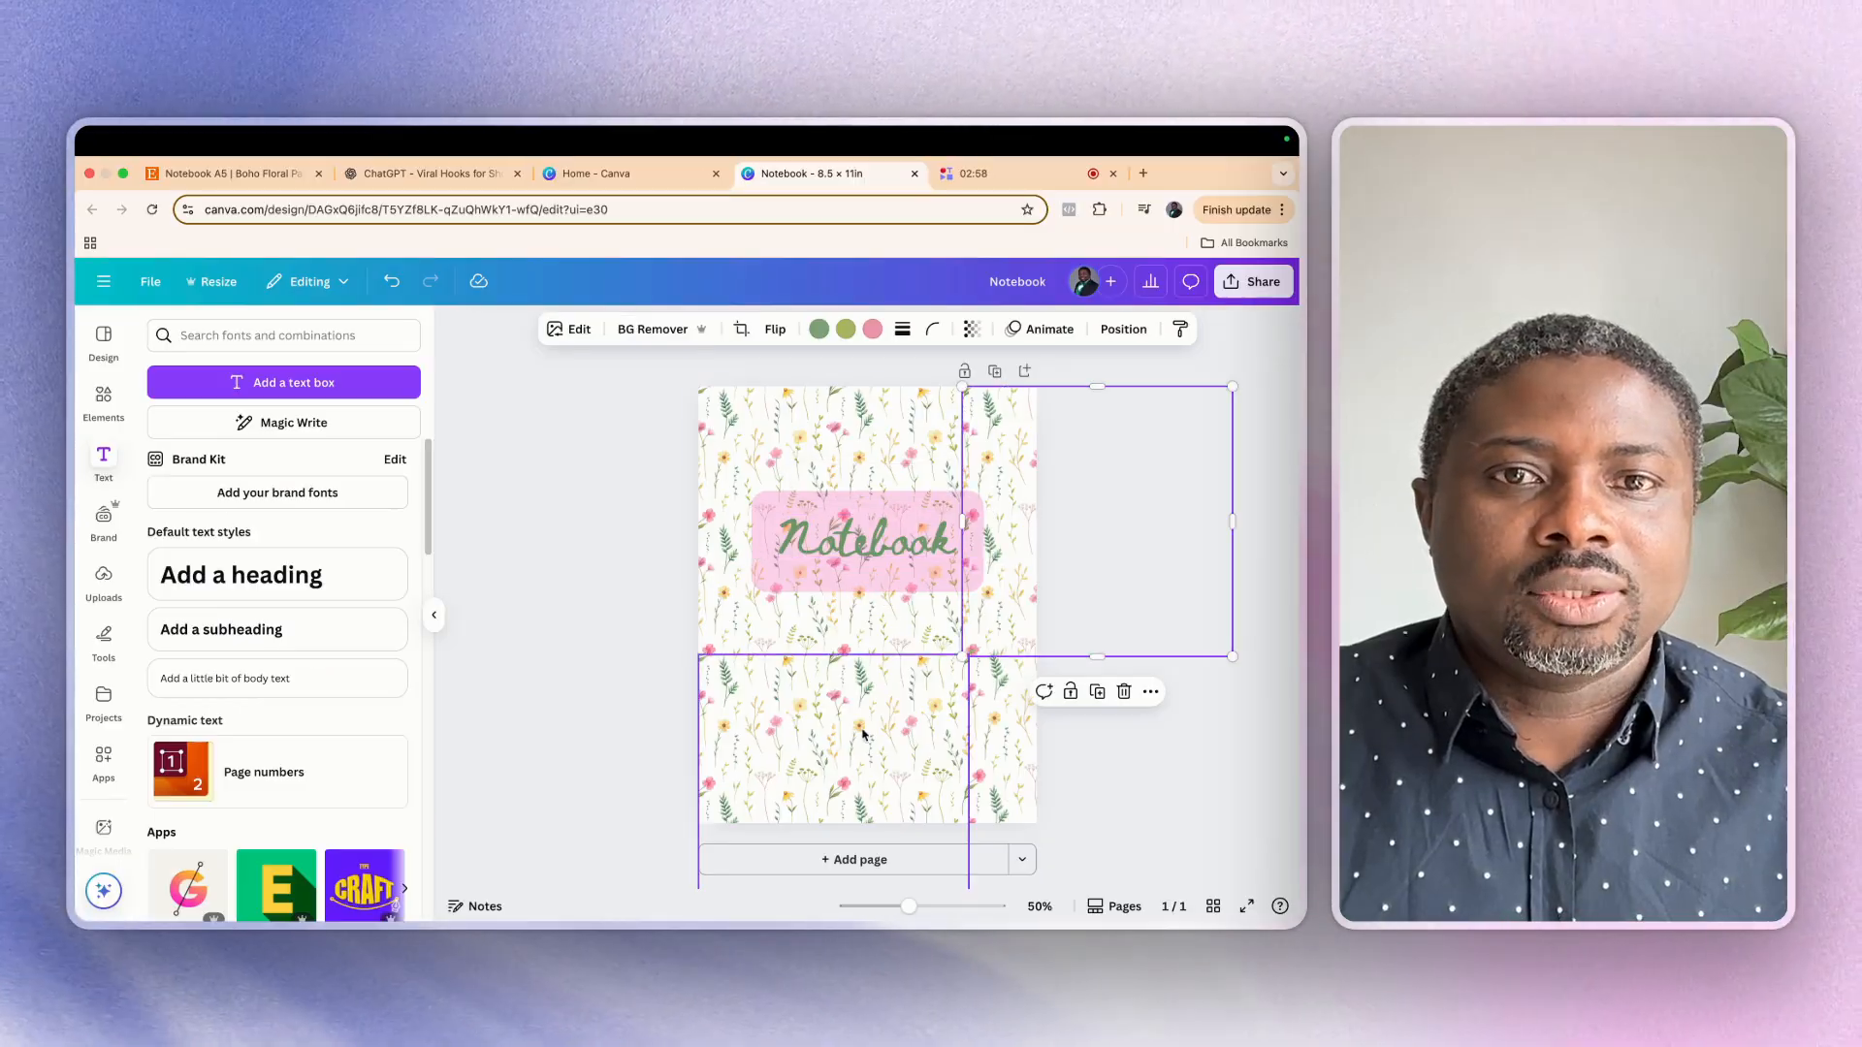
Try white, beige and grey fills on the title label, then restore its pink fill
{"action": "left_click", "coordinate": [779, 584]}
{"action": "left_click", "coordinate": [545, 330]}
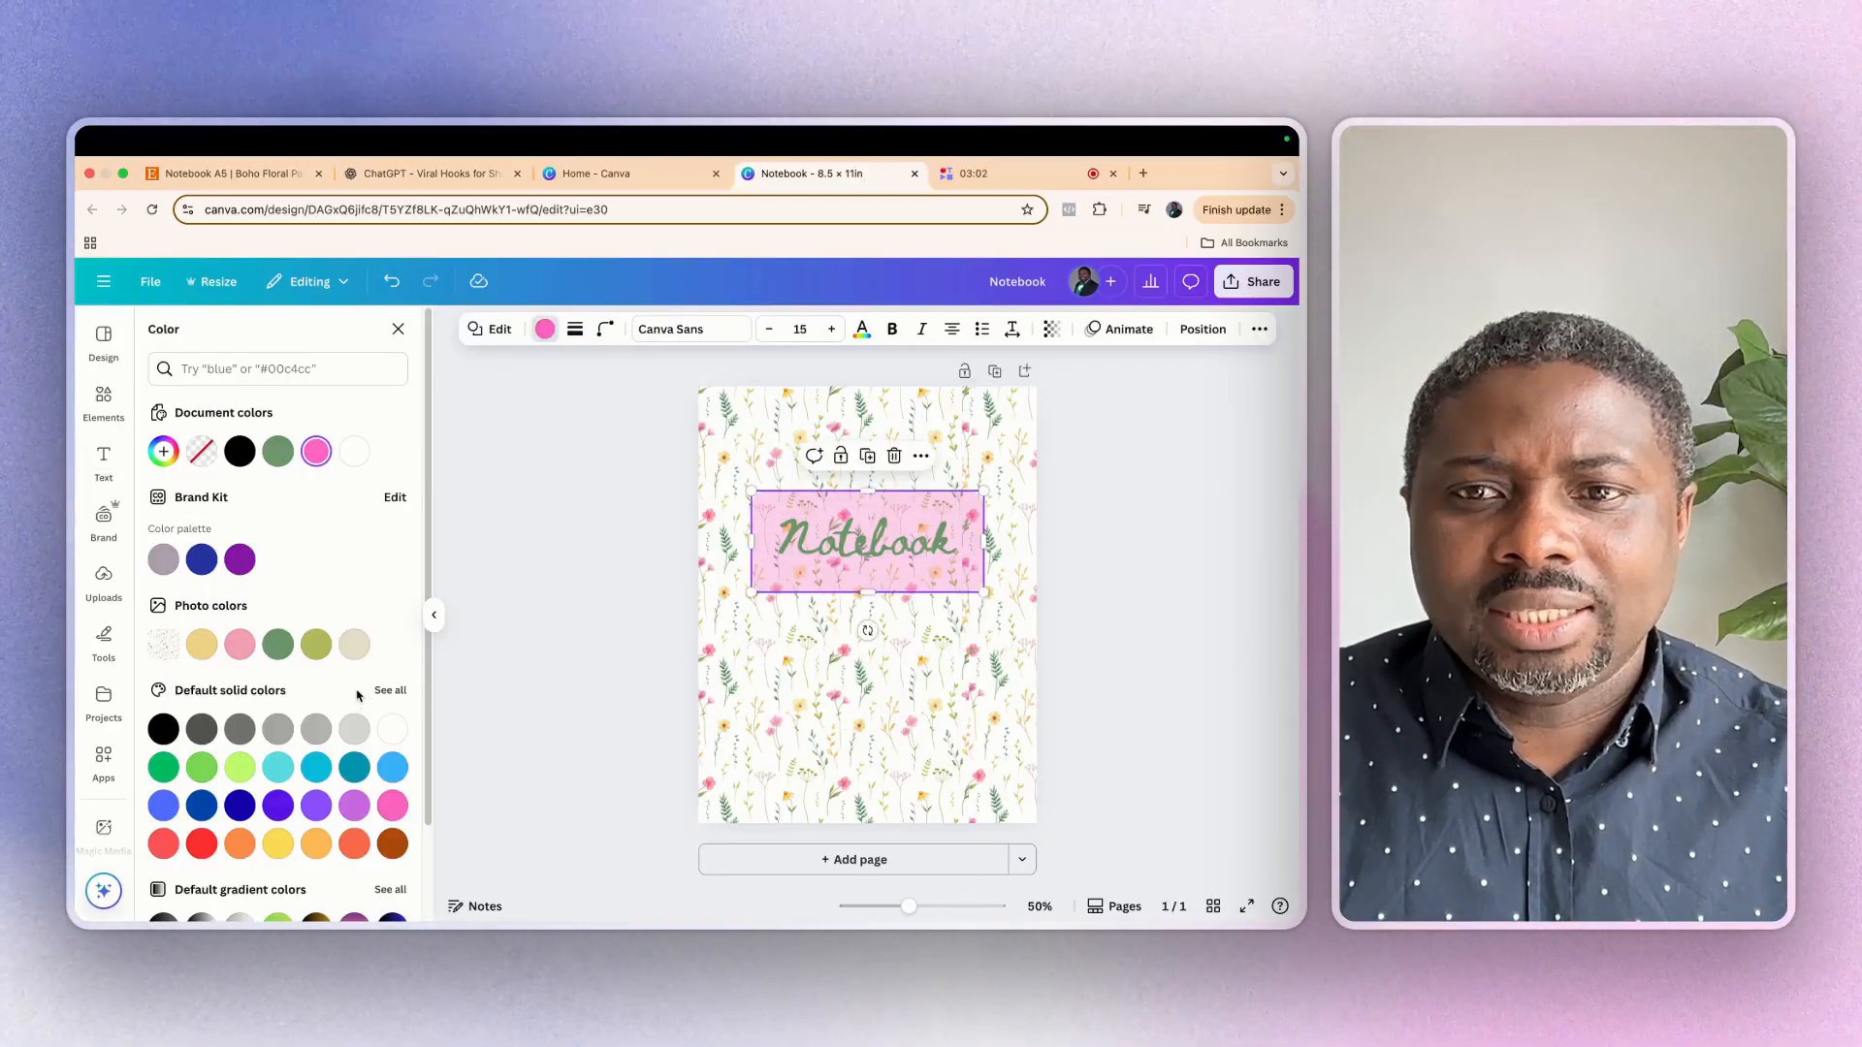
{"action": "left_click", "coordinate": [396, 732]}
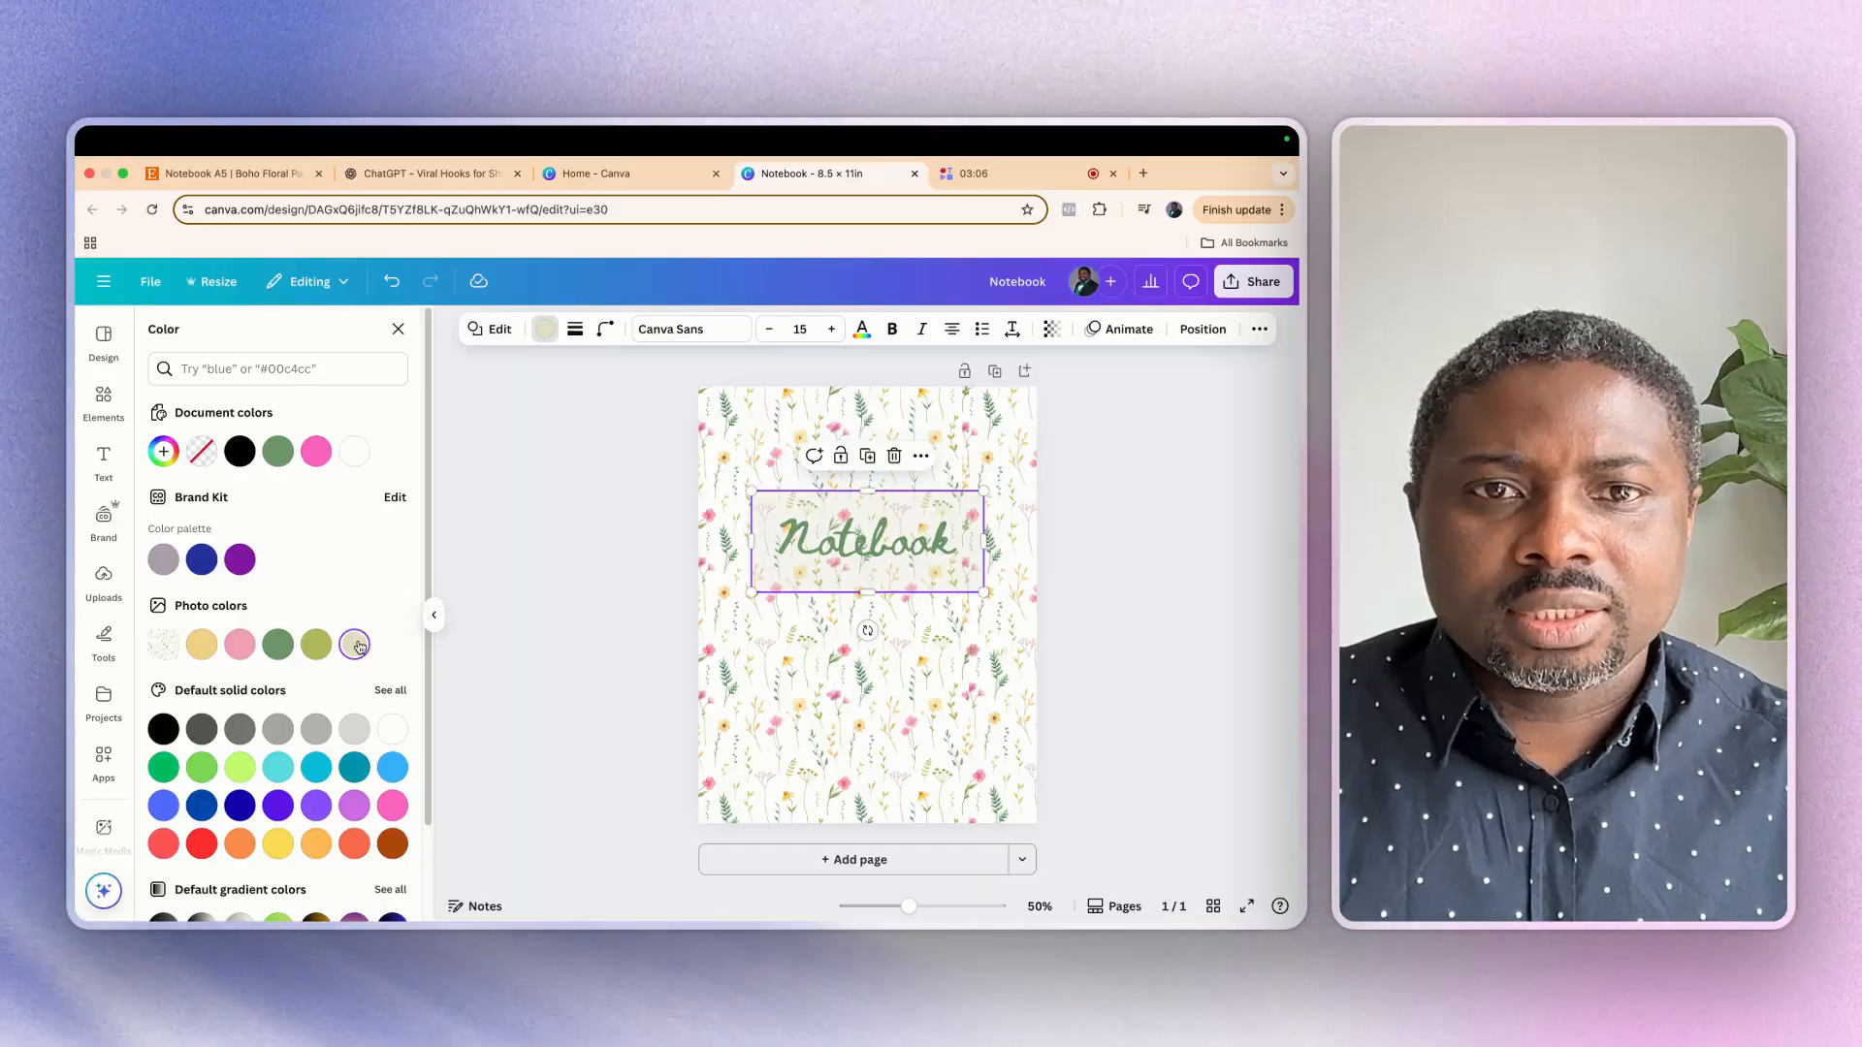
{"action": "left_click", "coordinate": [245, 735]}
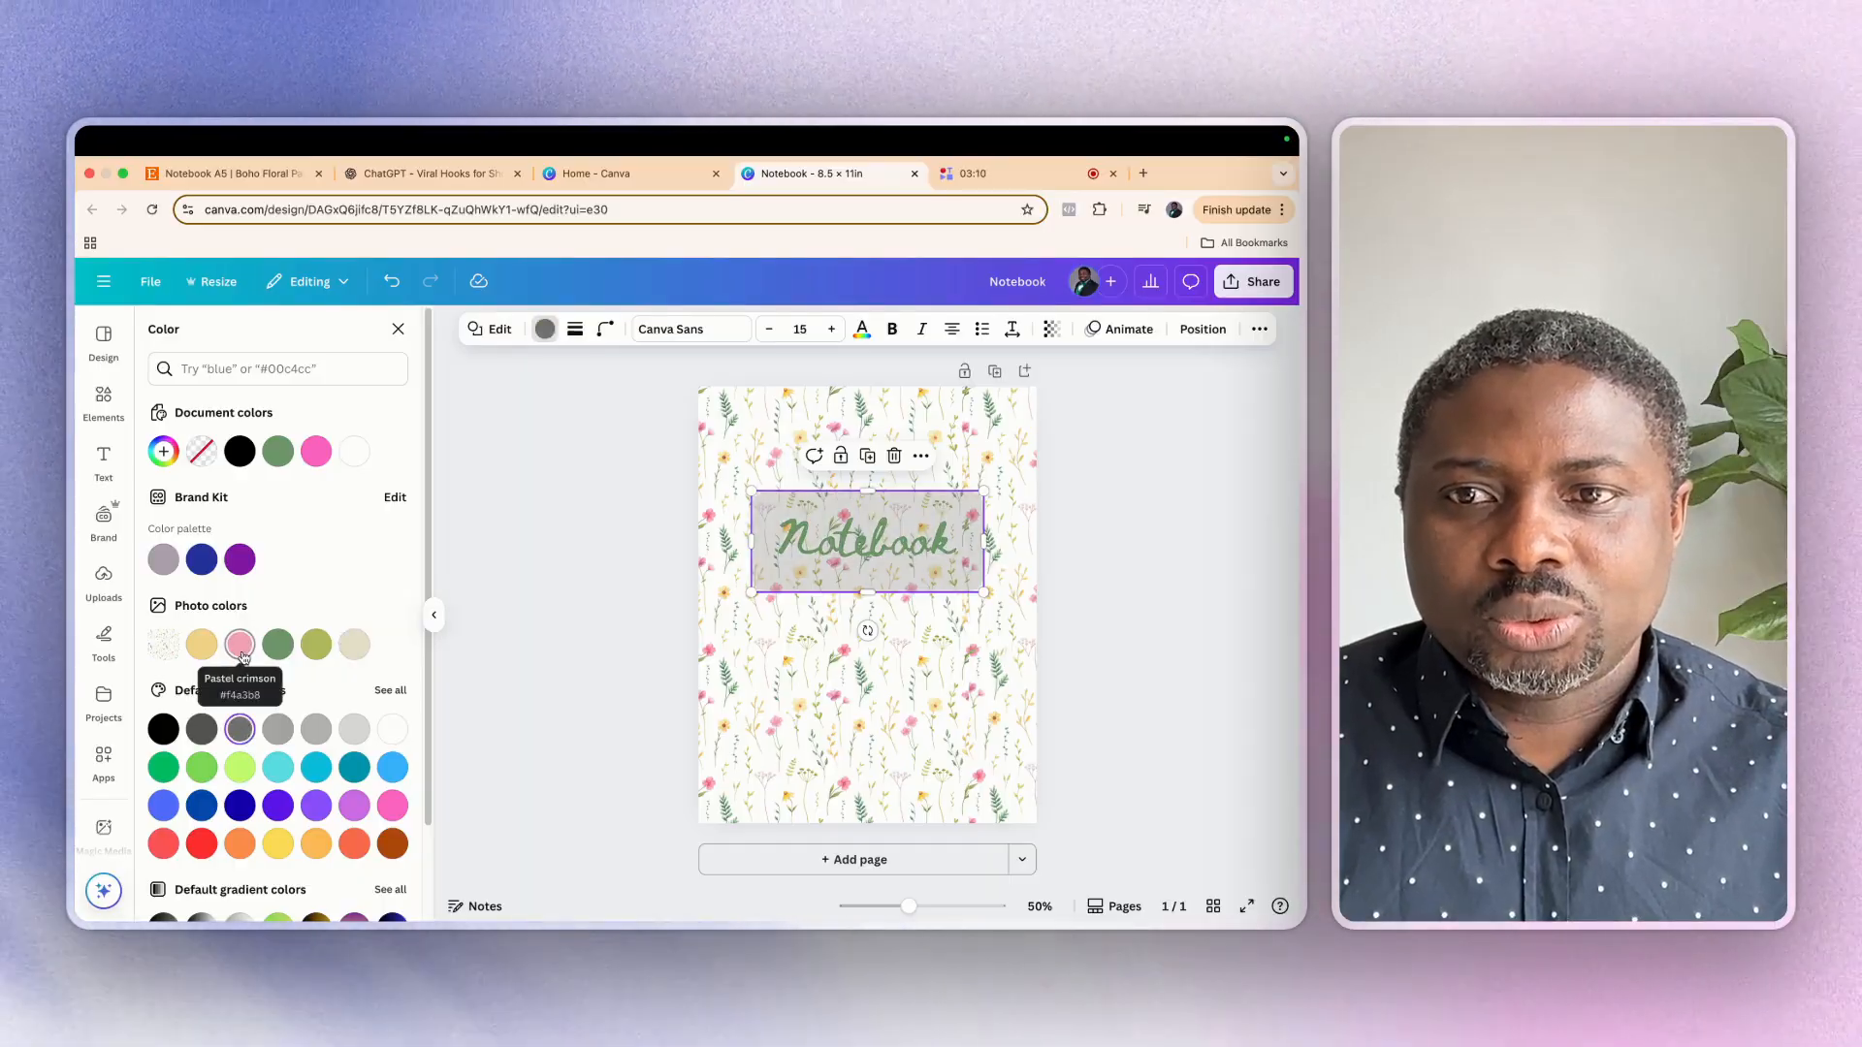
{"action": "left_click", "coordinate": [316, 451]}
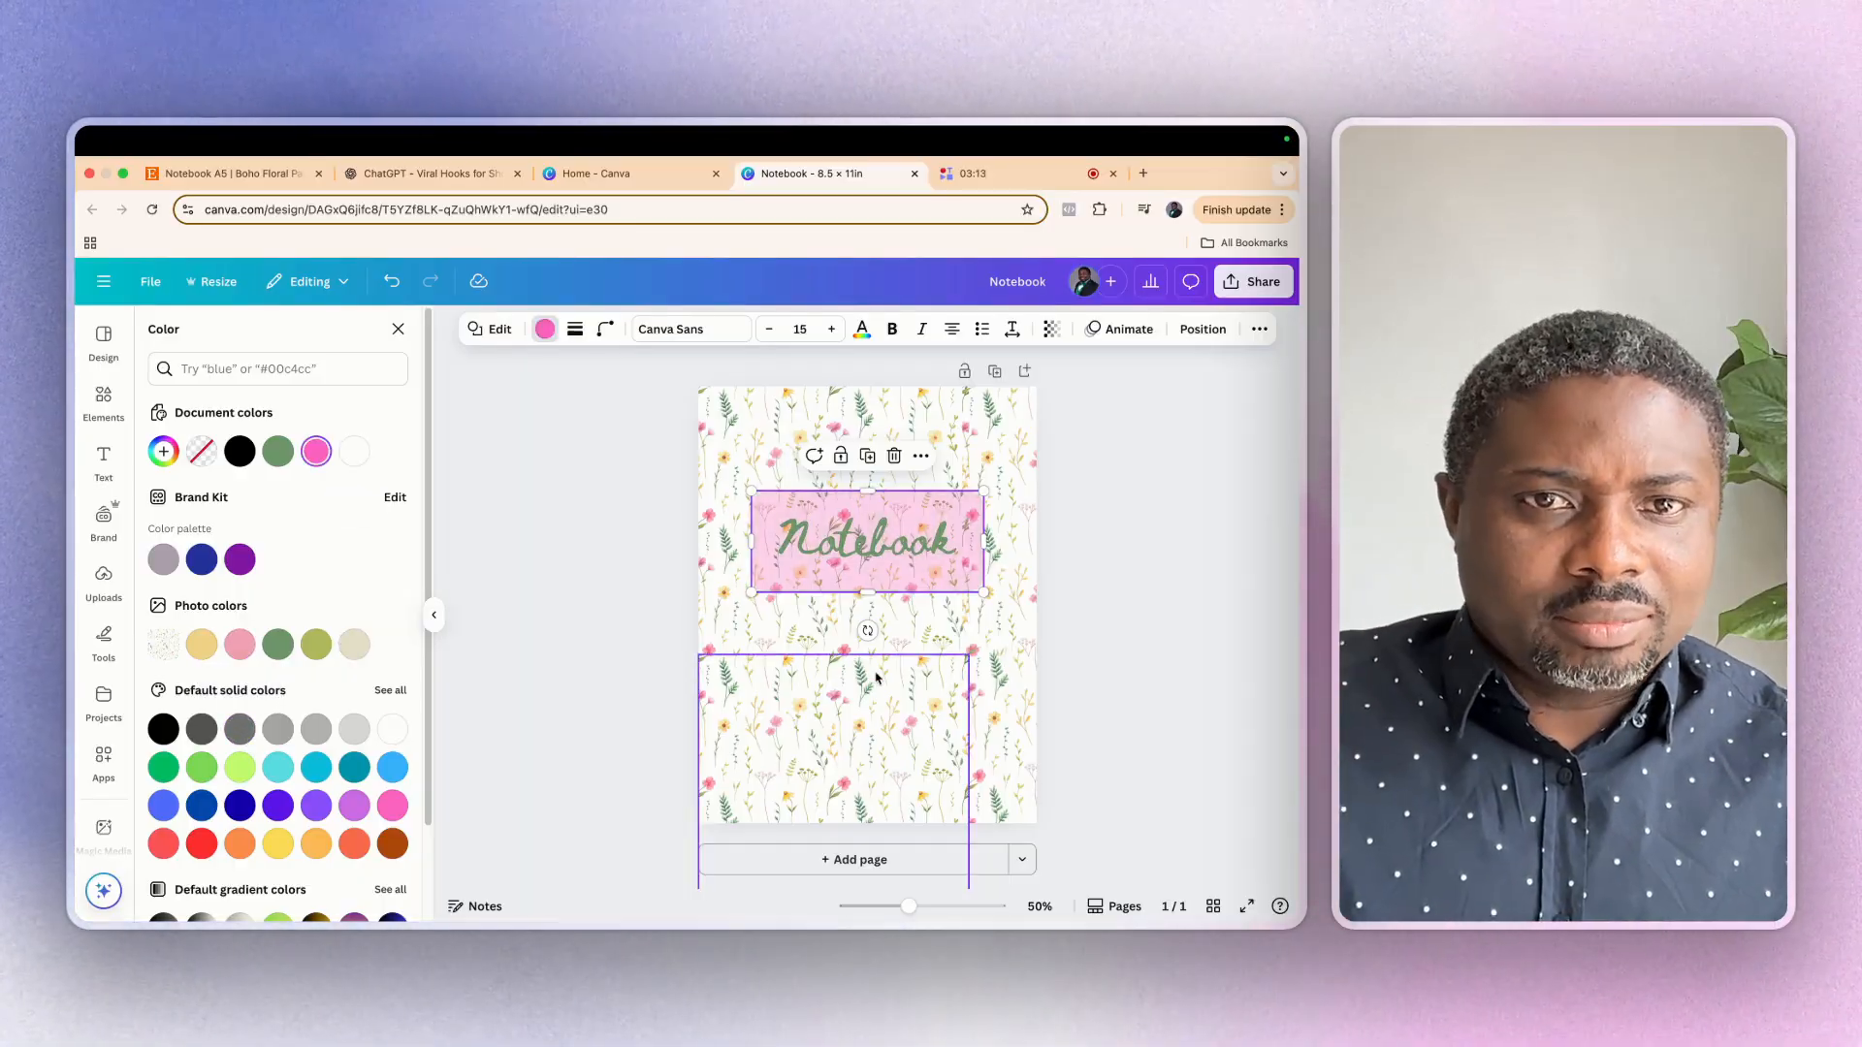
{"action": "left_click", "coordinate": [510, 637]}
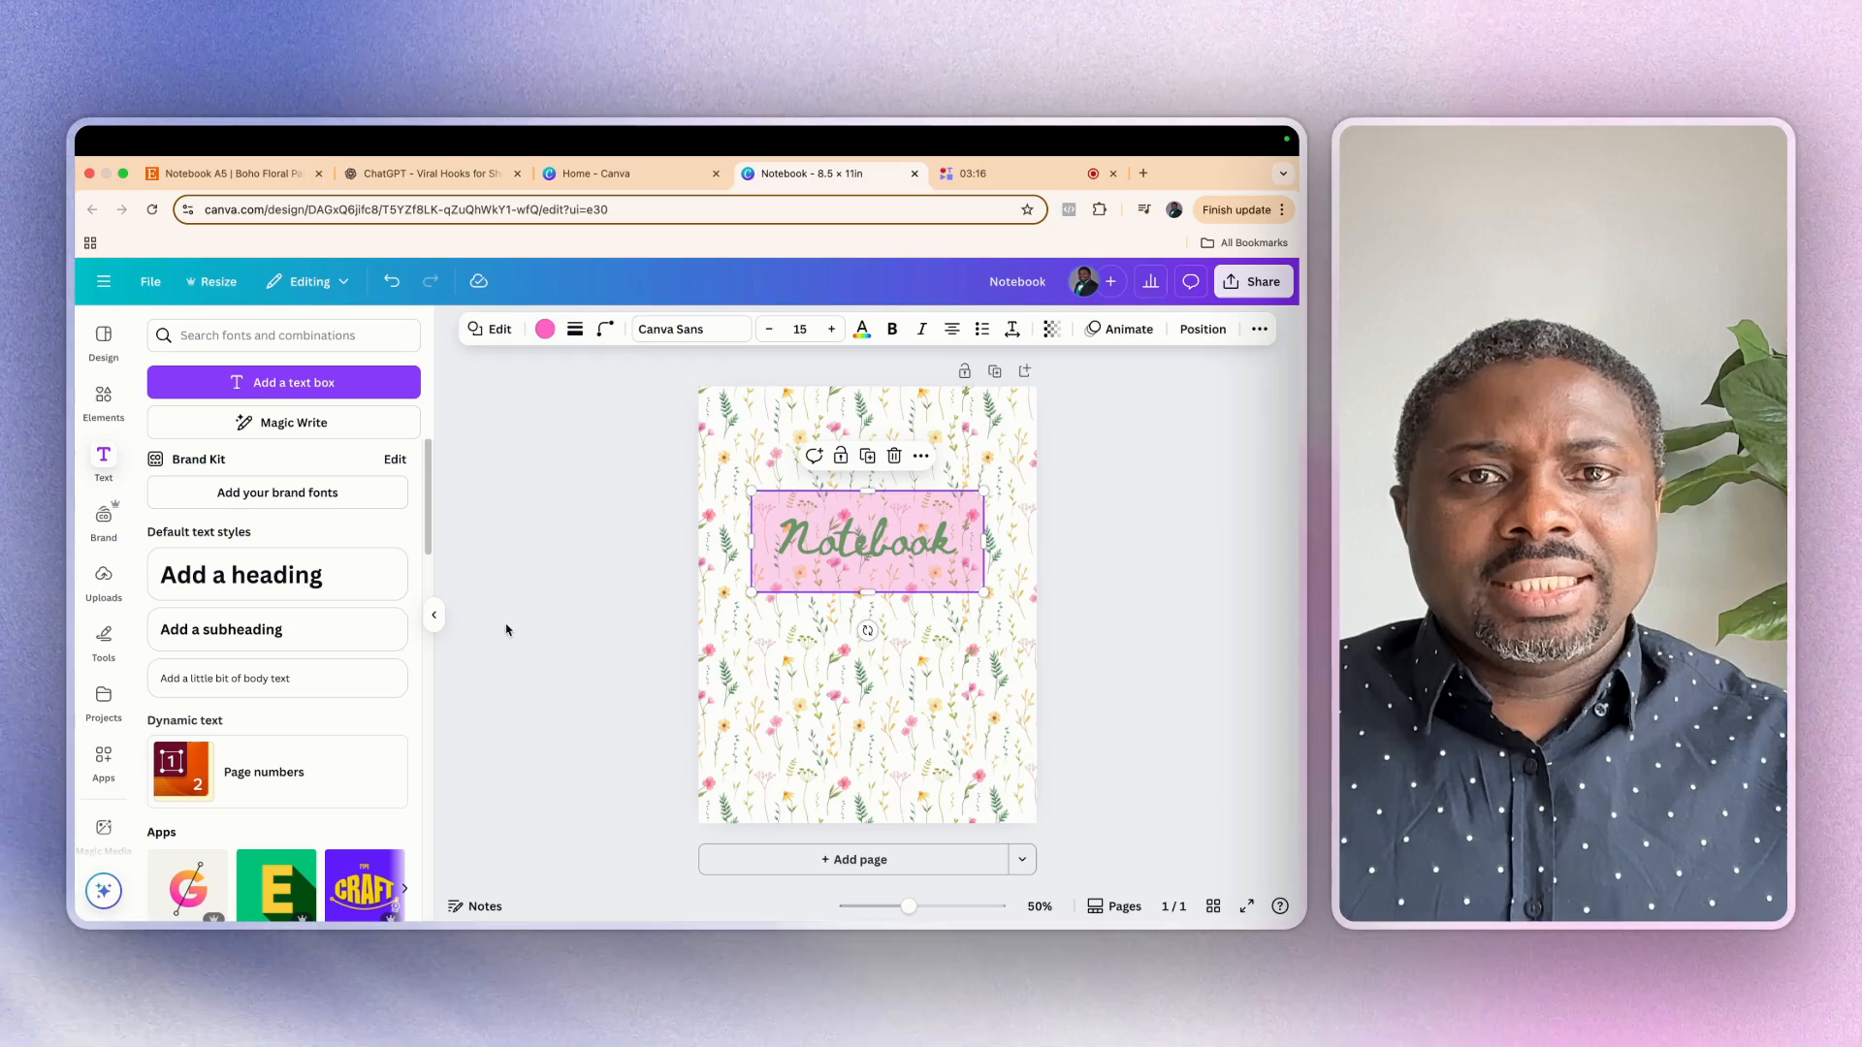
{"action": "left_click", "coordinate": [563, 666]}
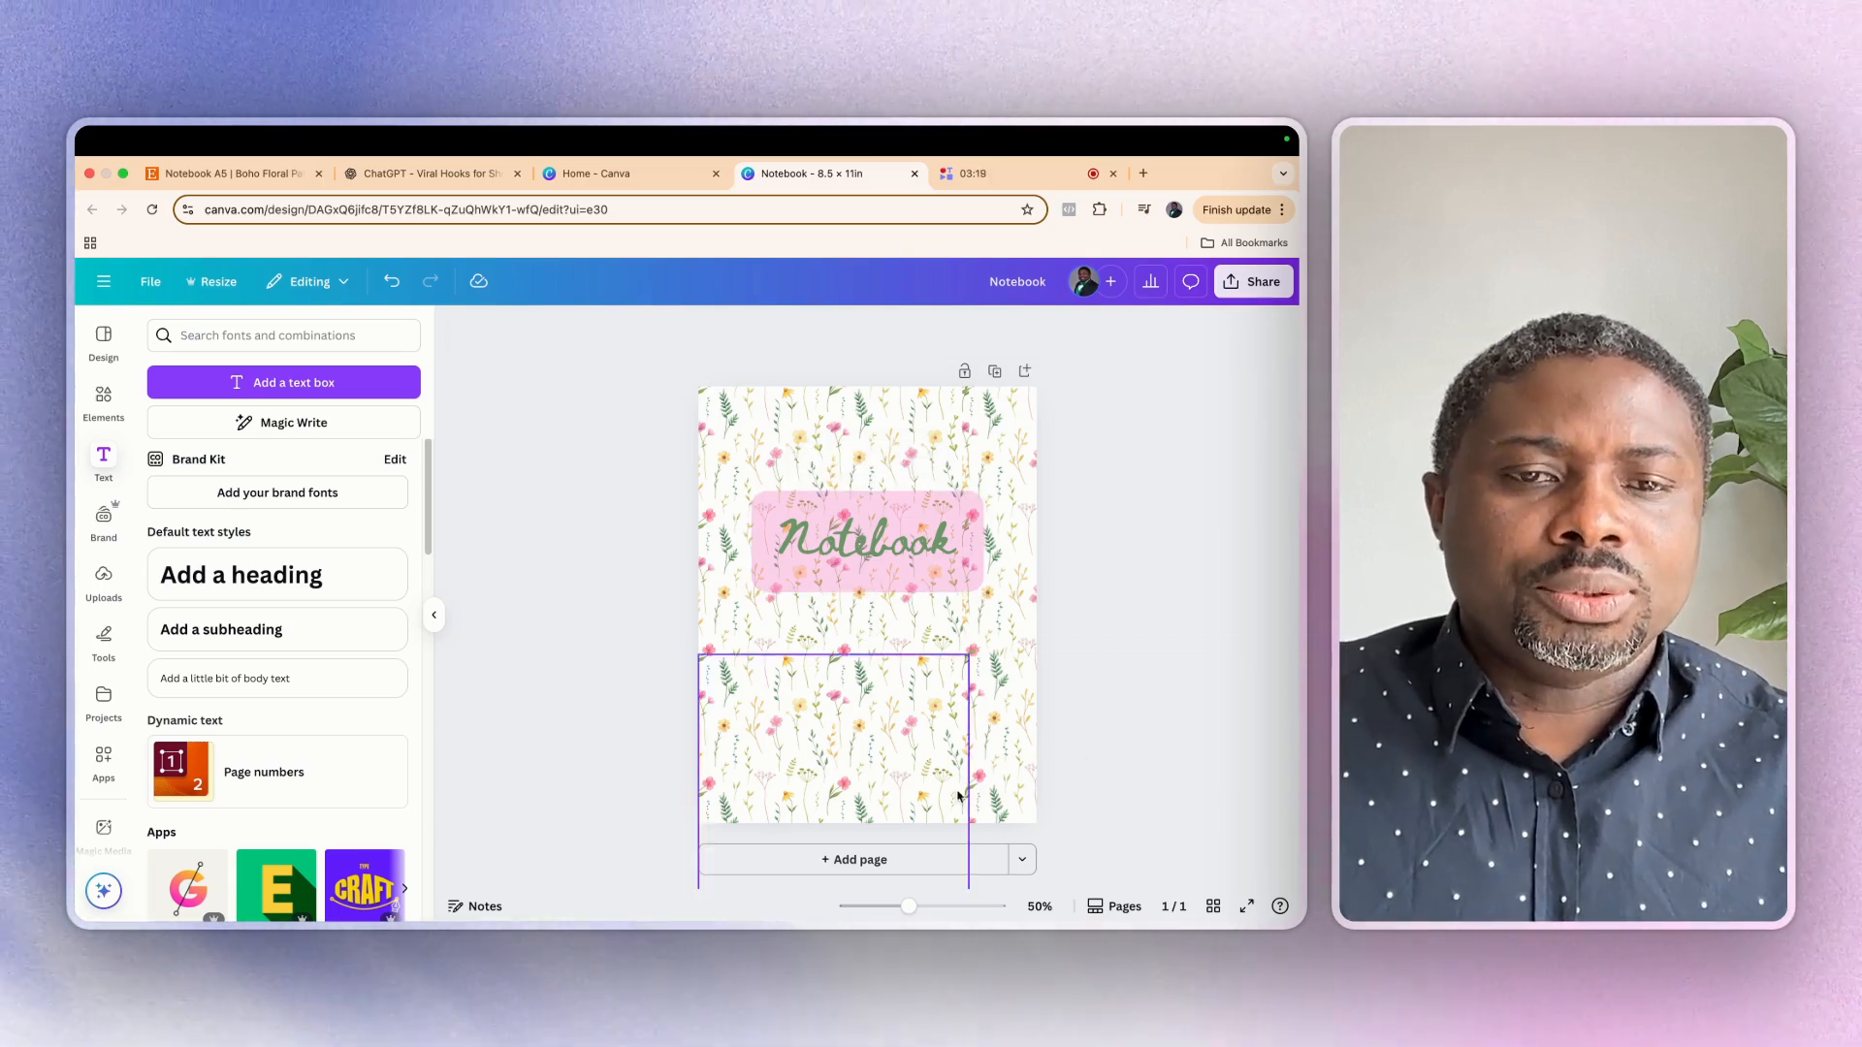
Add a blank second page to the notebook and show the page margins
{"action": "left_click", "coordinate": [860, 863]}
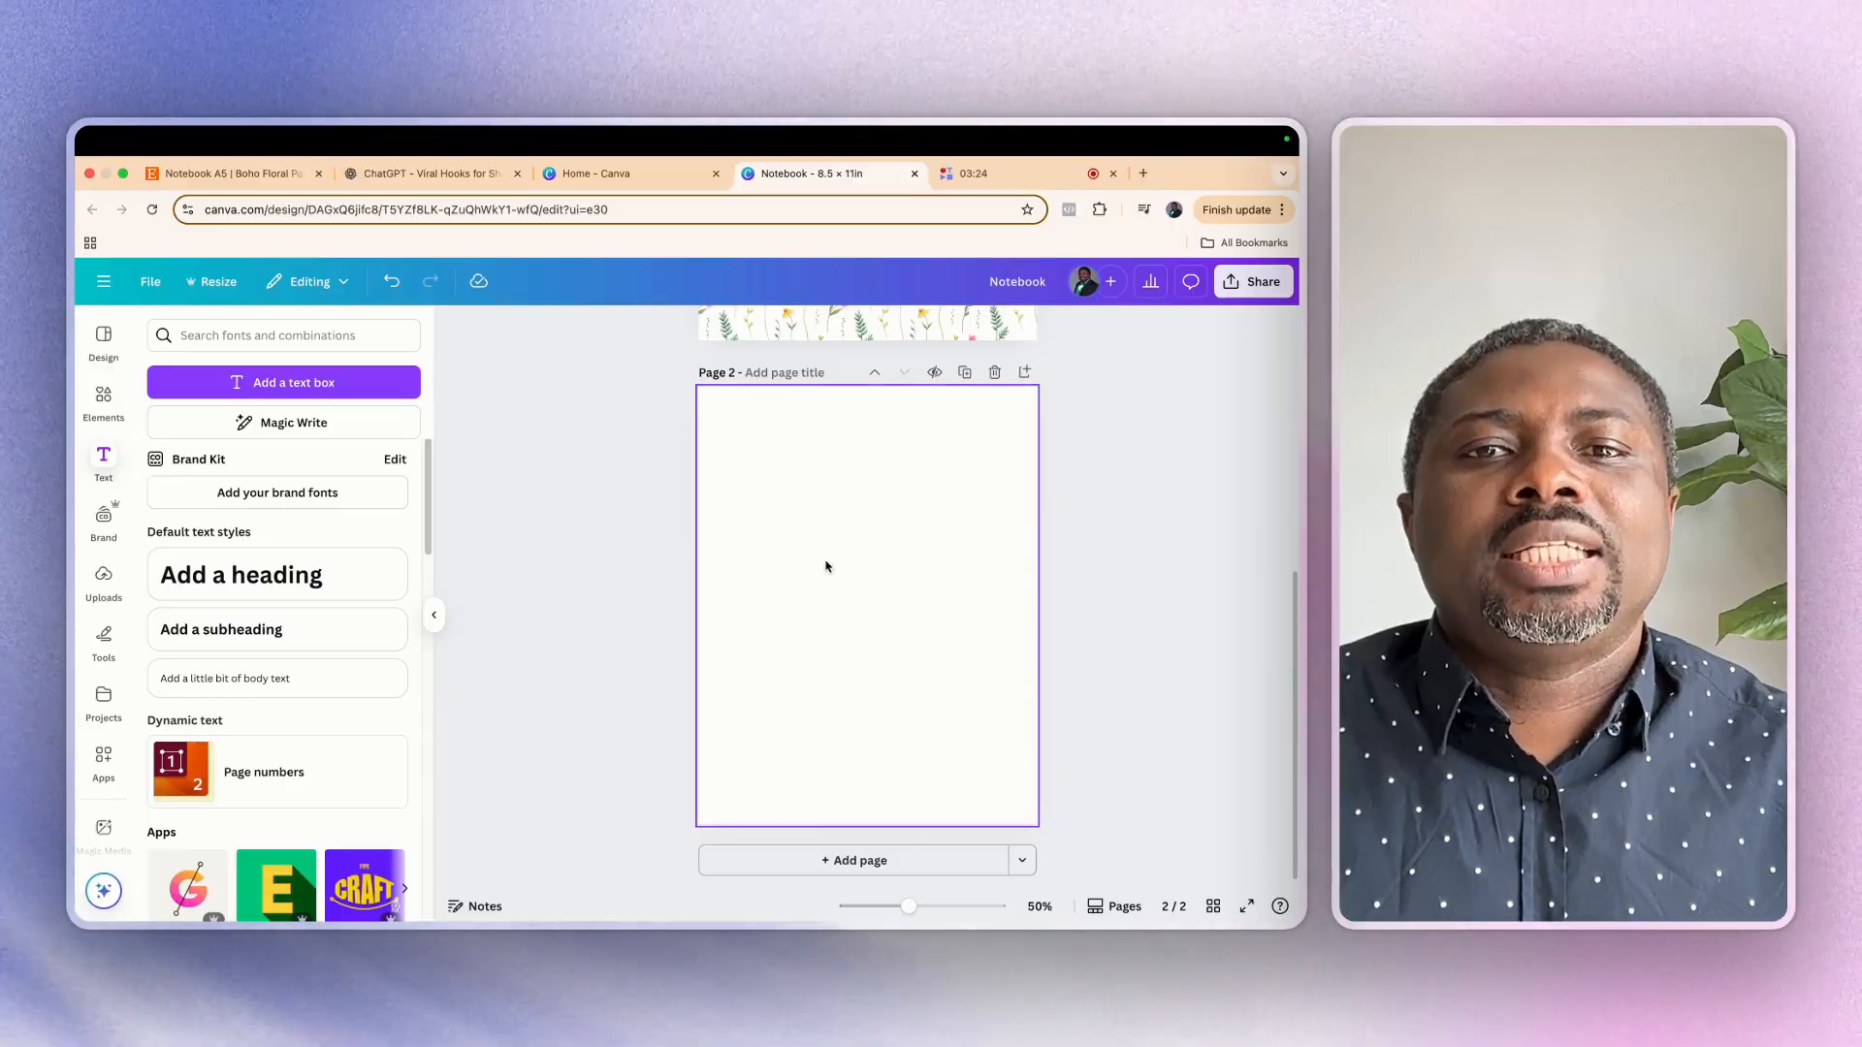
{"action": "left_click", "coordinate": [151, 281]}
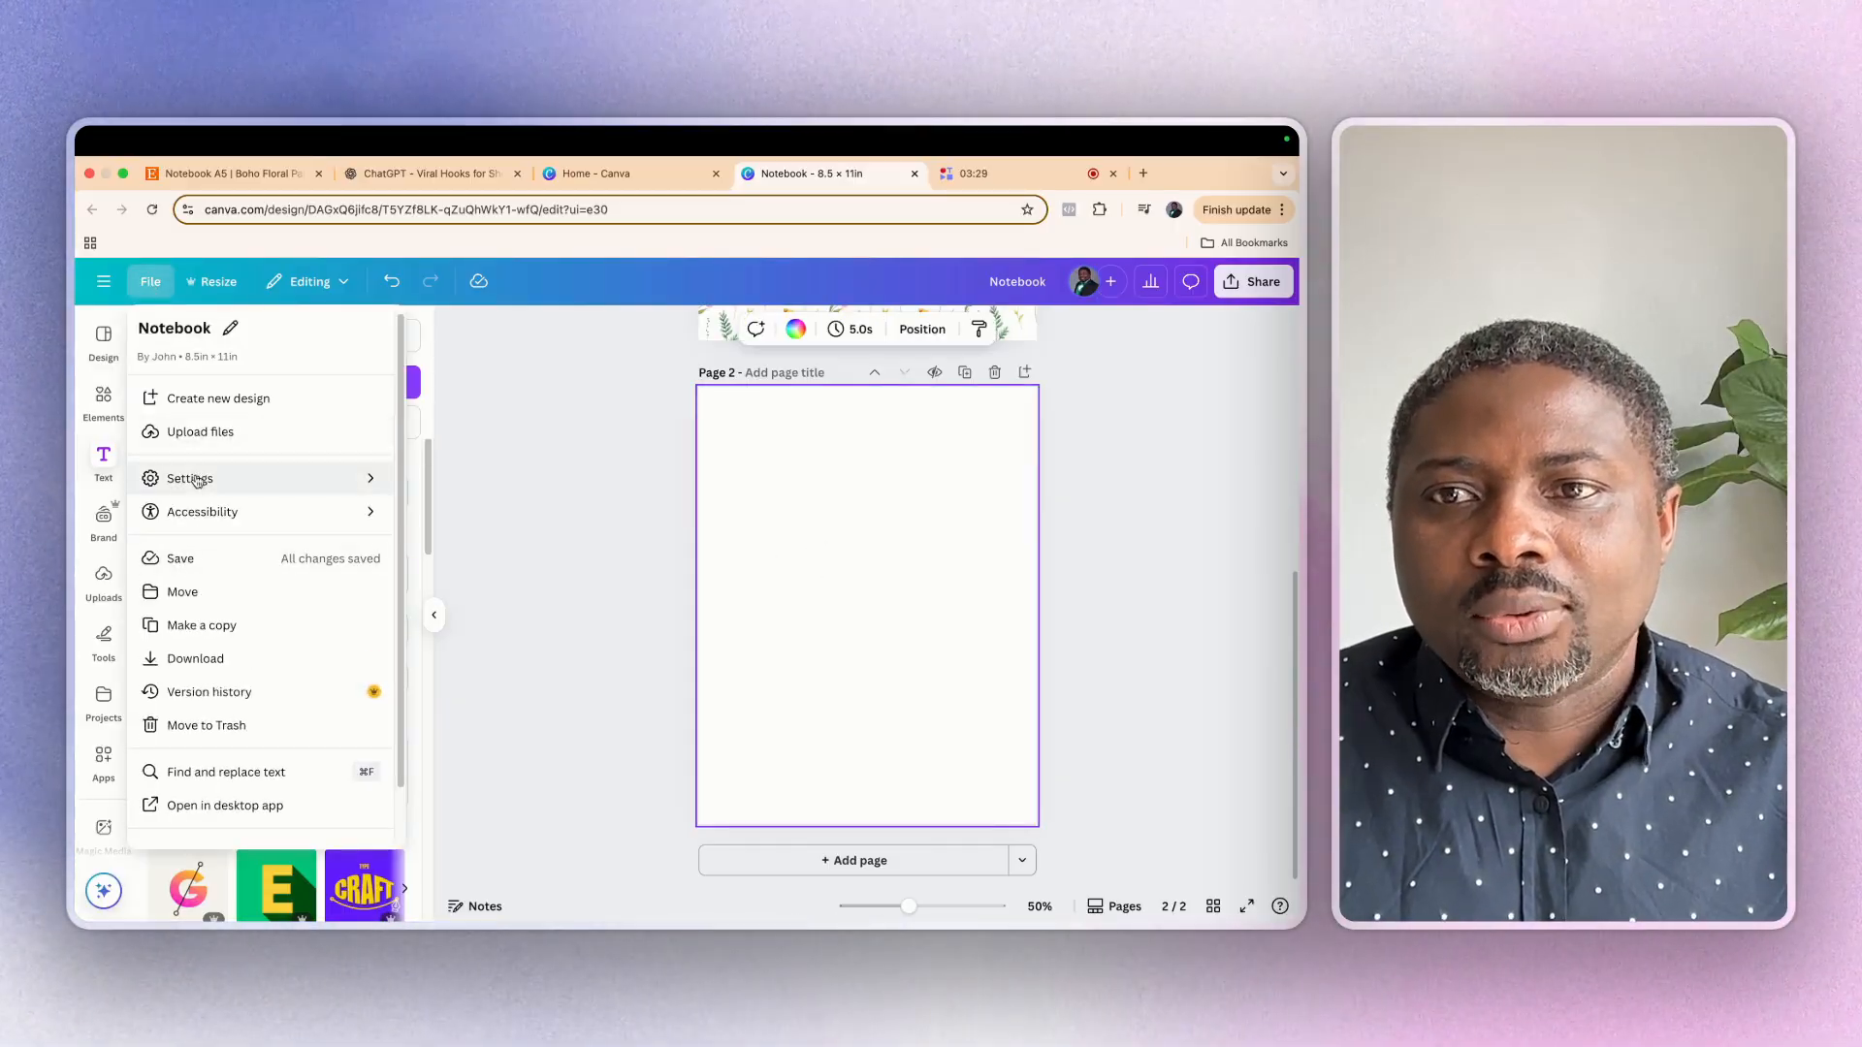
{"action": "mouse_move", "coordinate": [198, 485]}
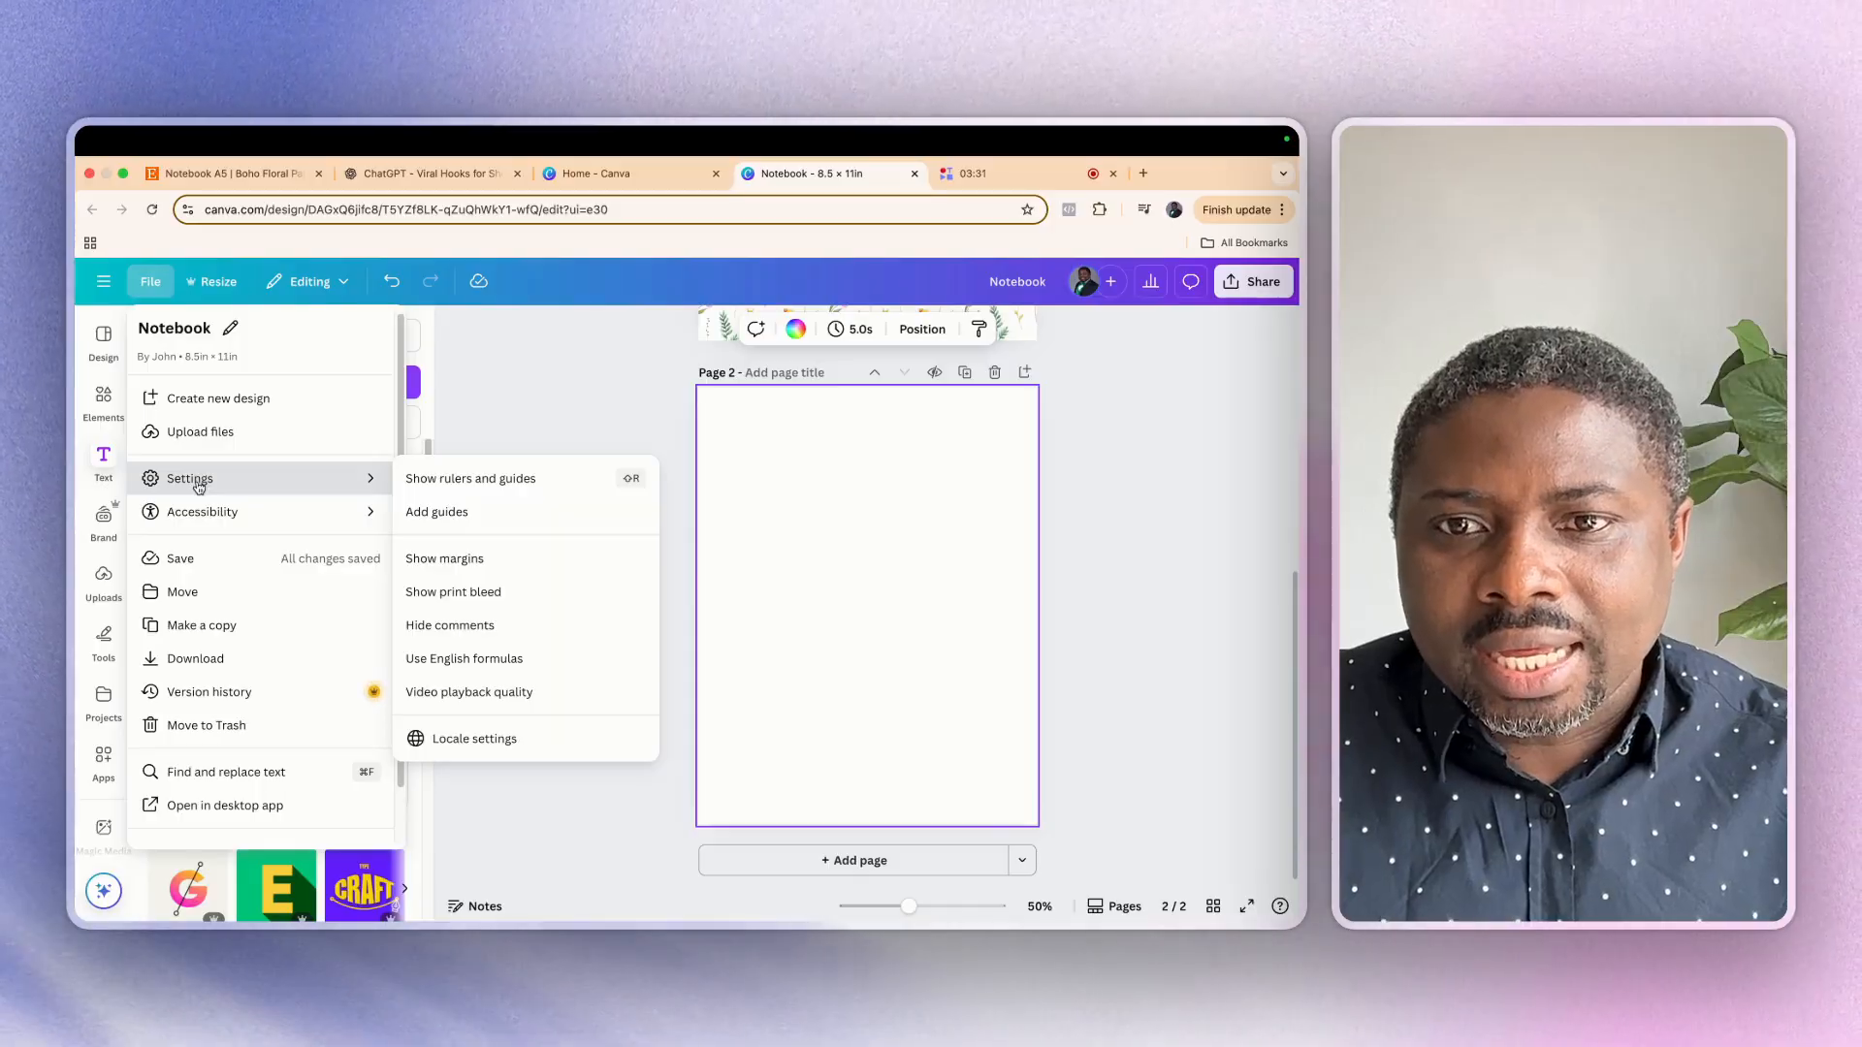
{"action": "left_click", "coordinate": [438, 561]}
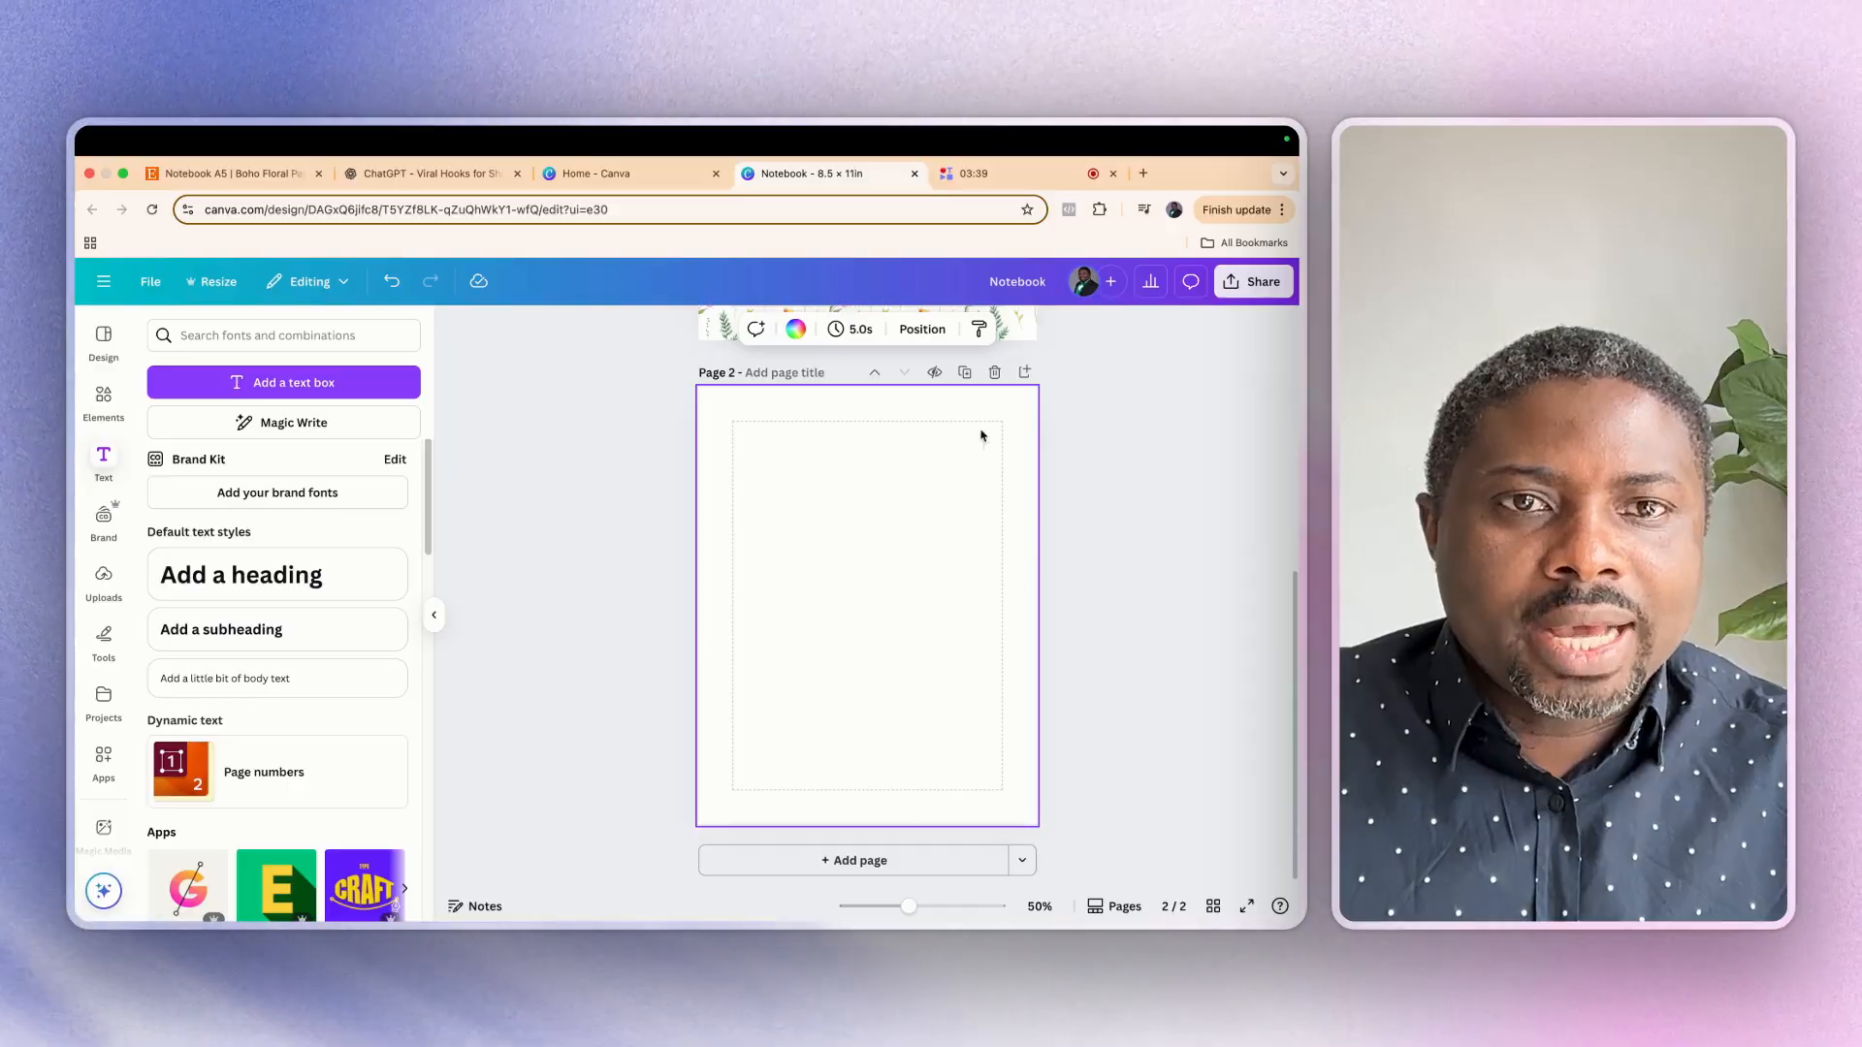
Add a heading reading "notes" to page 2 and set it in the Beth Ellen font
{"action": "left_click", "coordinate": [223, 585]}
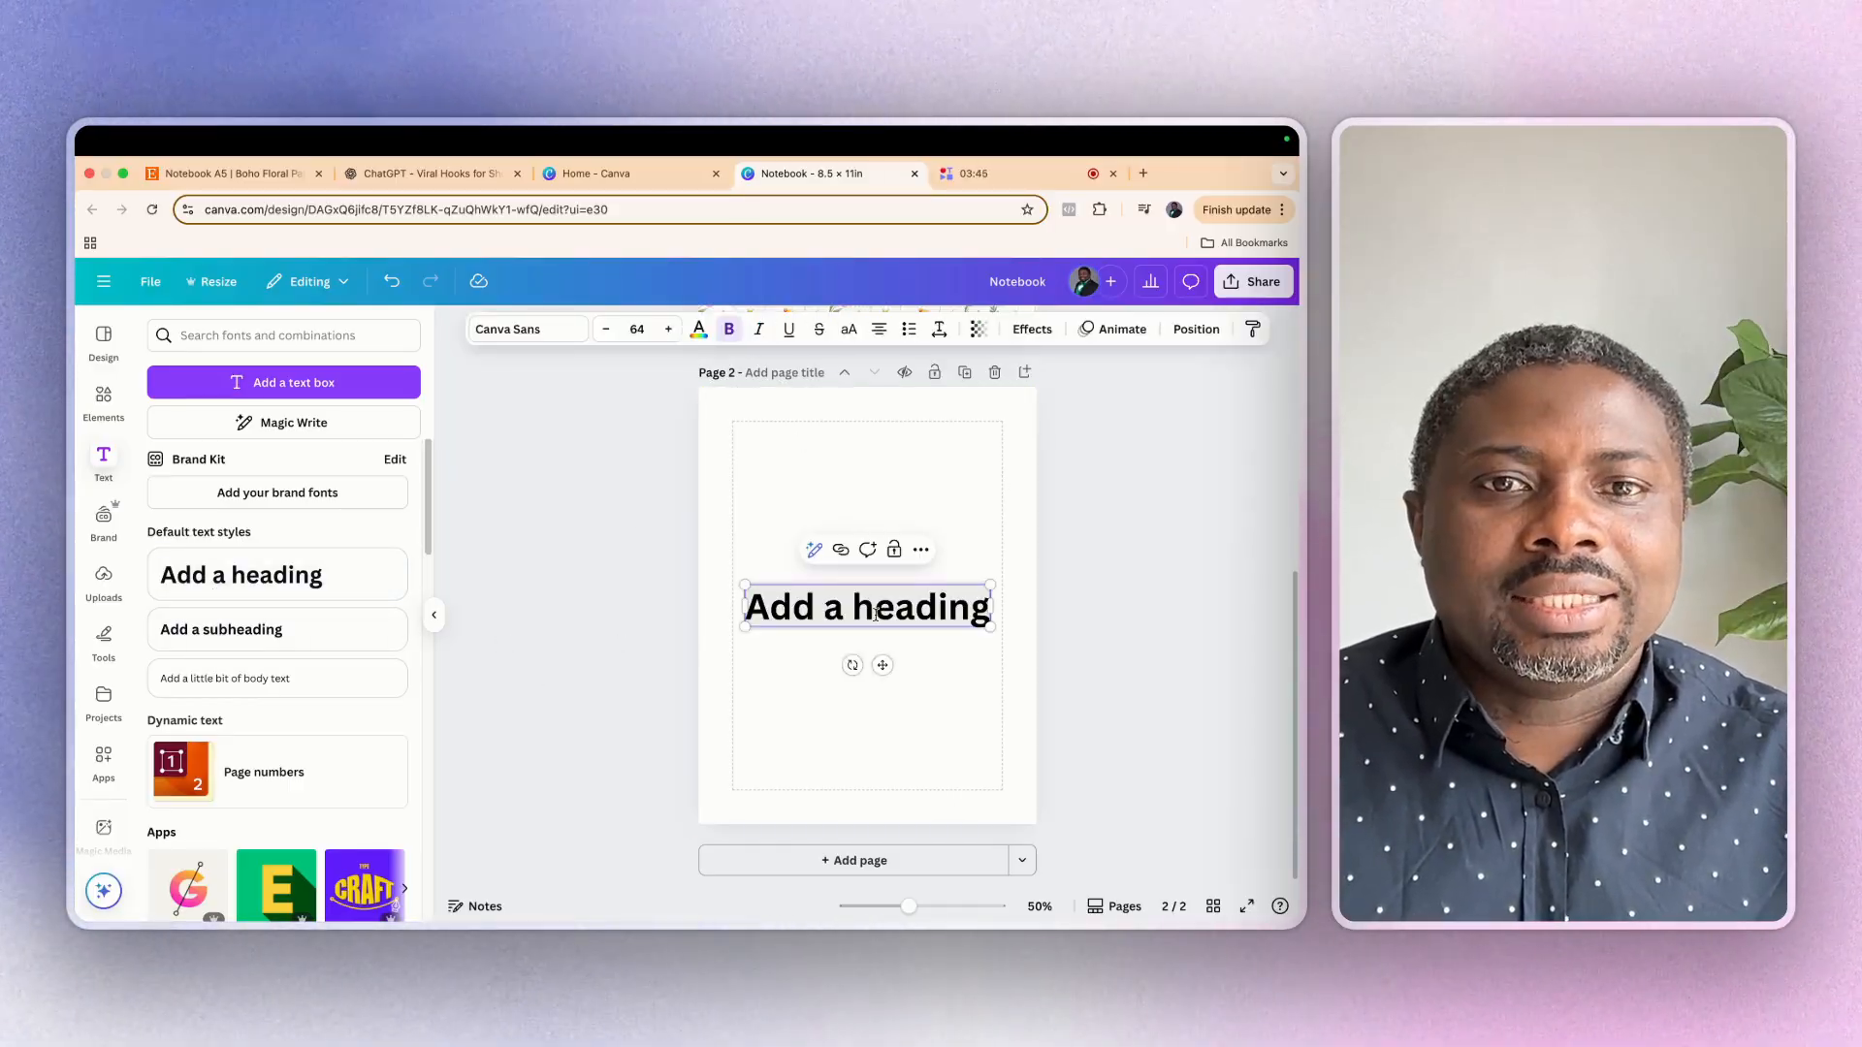
{"action": "type", "text": "notes"}
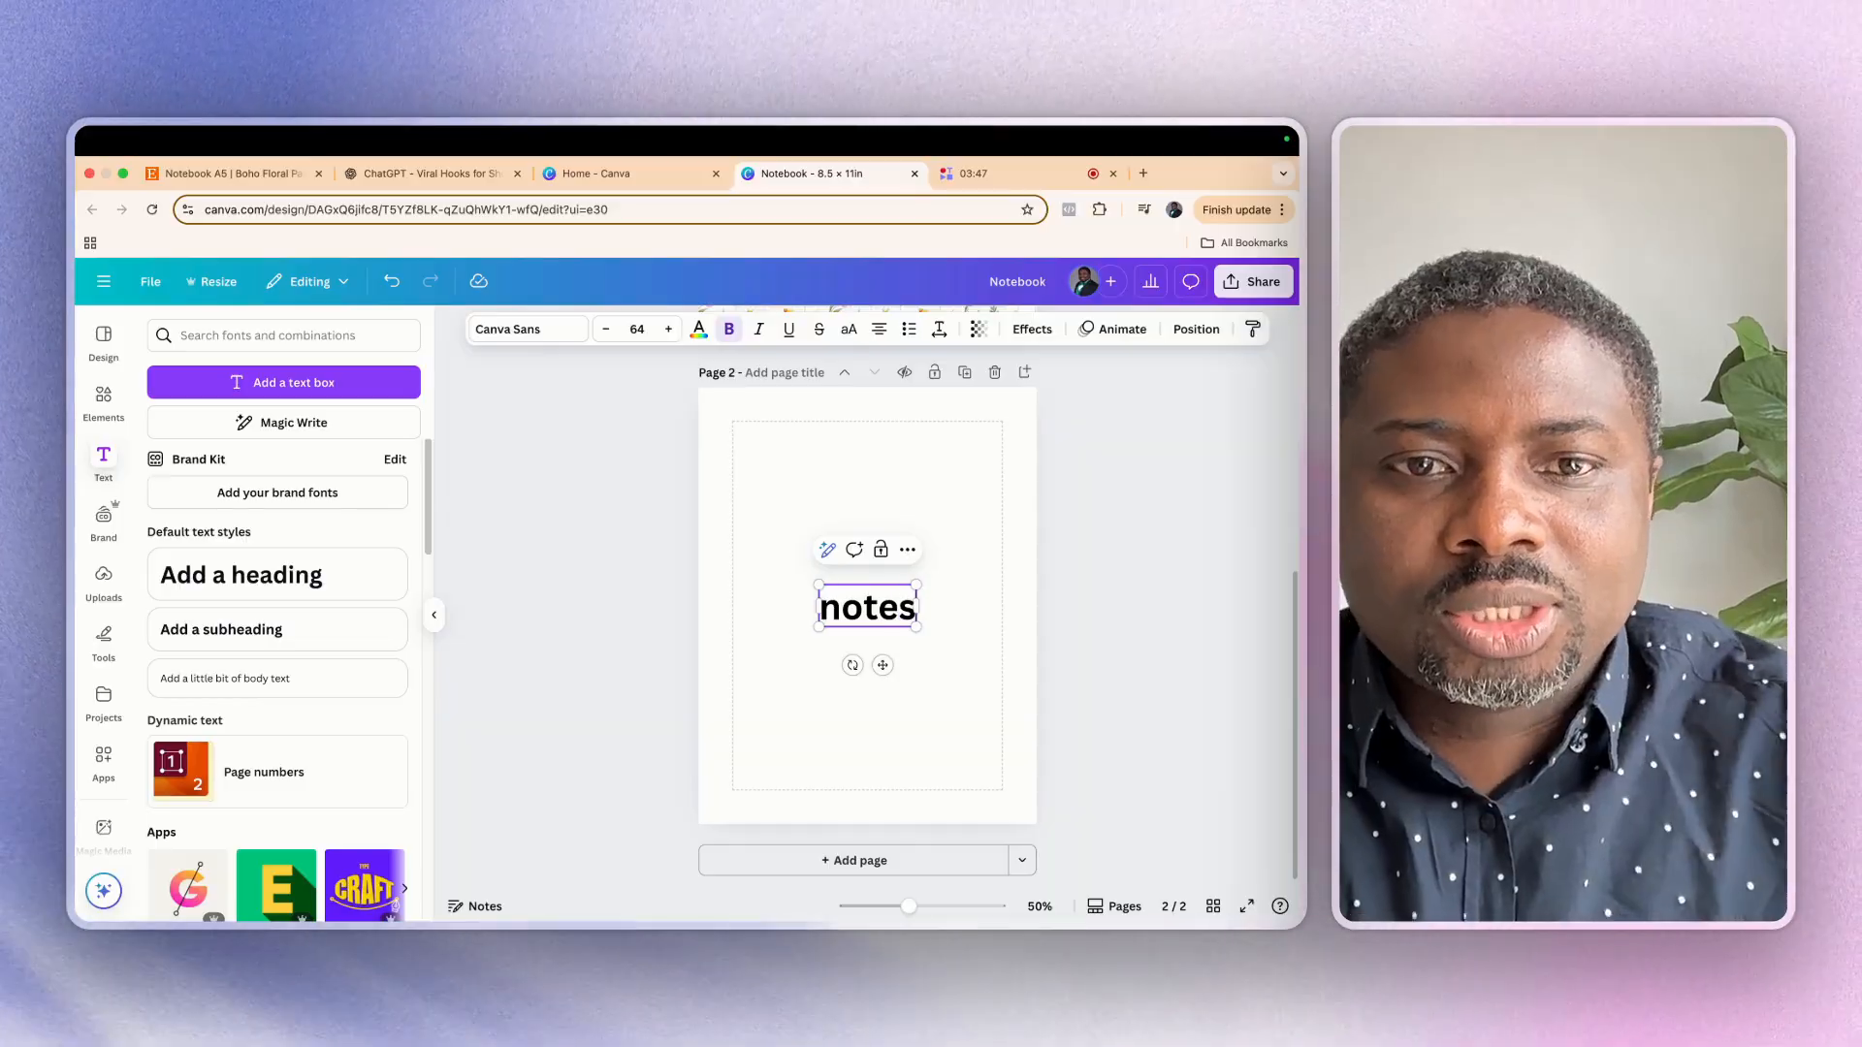
{"action": "left_click", "coordinate": [530, 331]}
{"action": "left_click", "coordinate": [223, 754]}
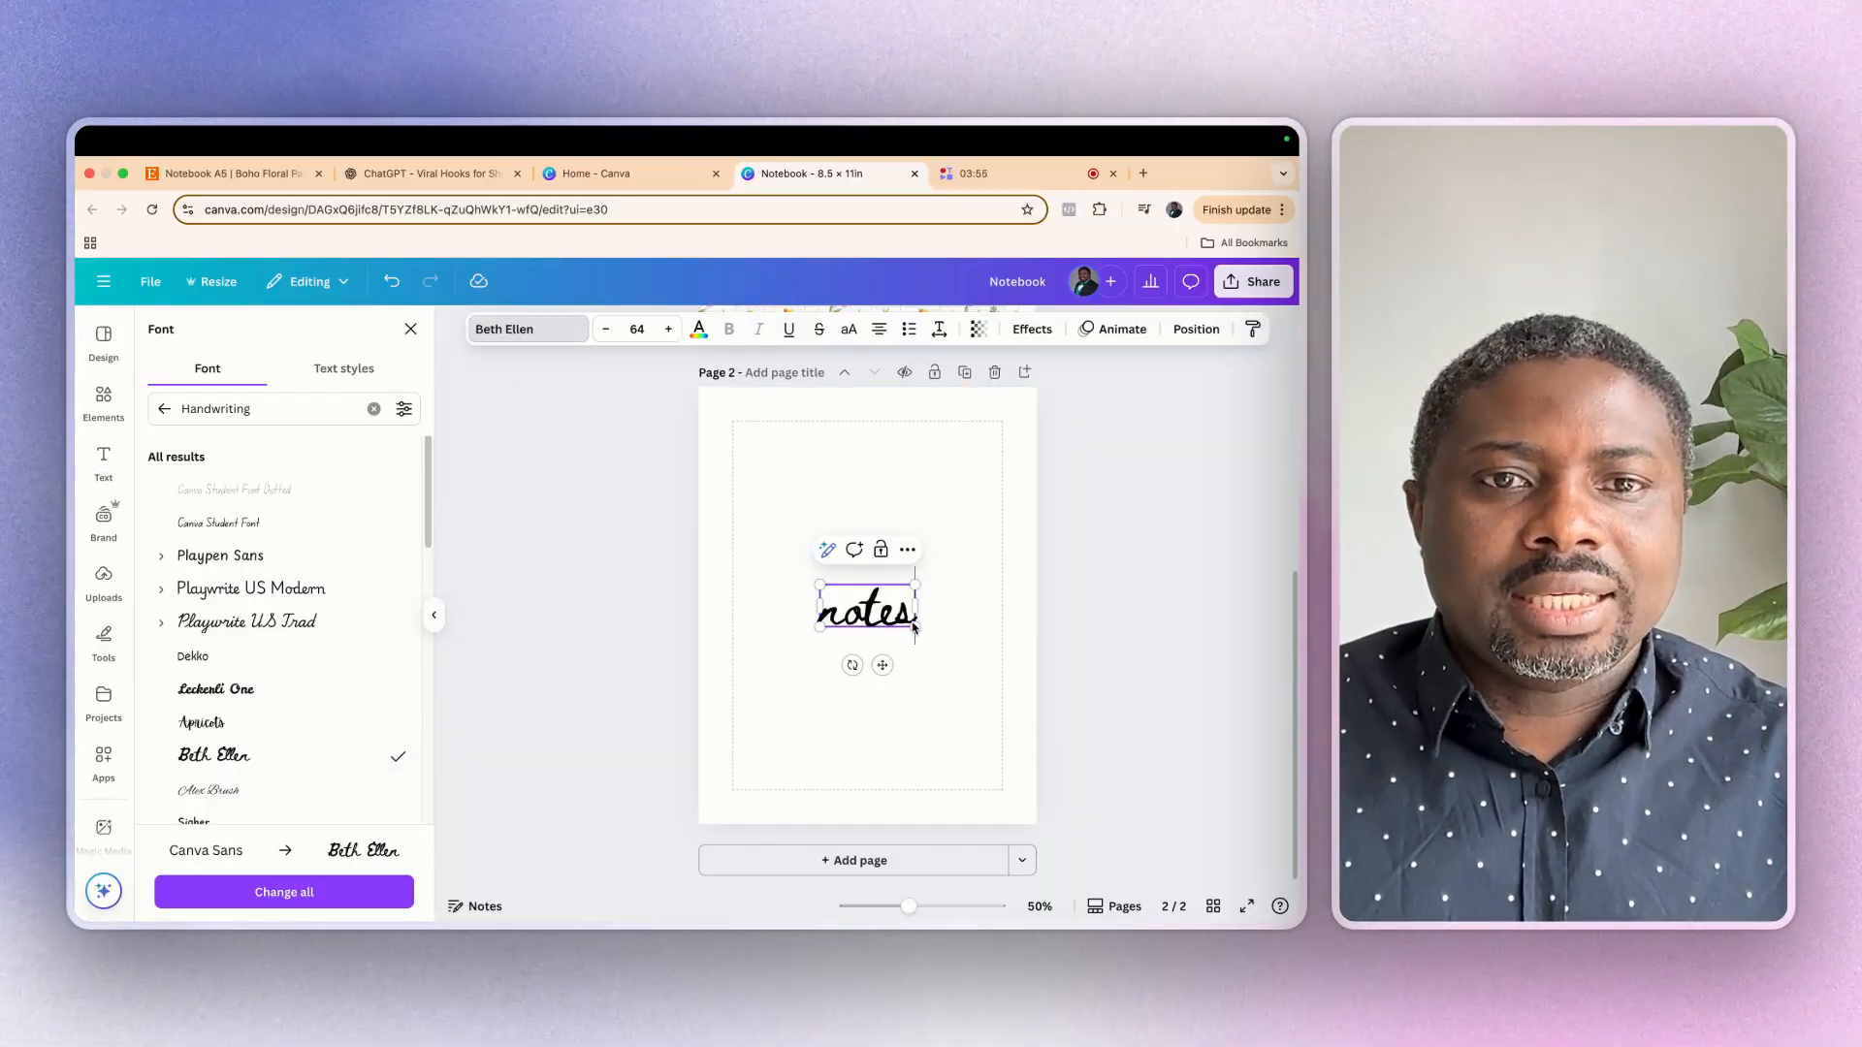
Shrink the "notes" heading to a font size of about 44.4 and place it just inside the upper-left margin corner
{"action": "left_click_drag", "start_coordinate": [892, 616], "coordinate": [778, 454]}
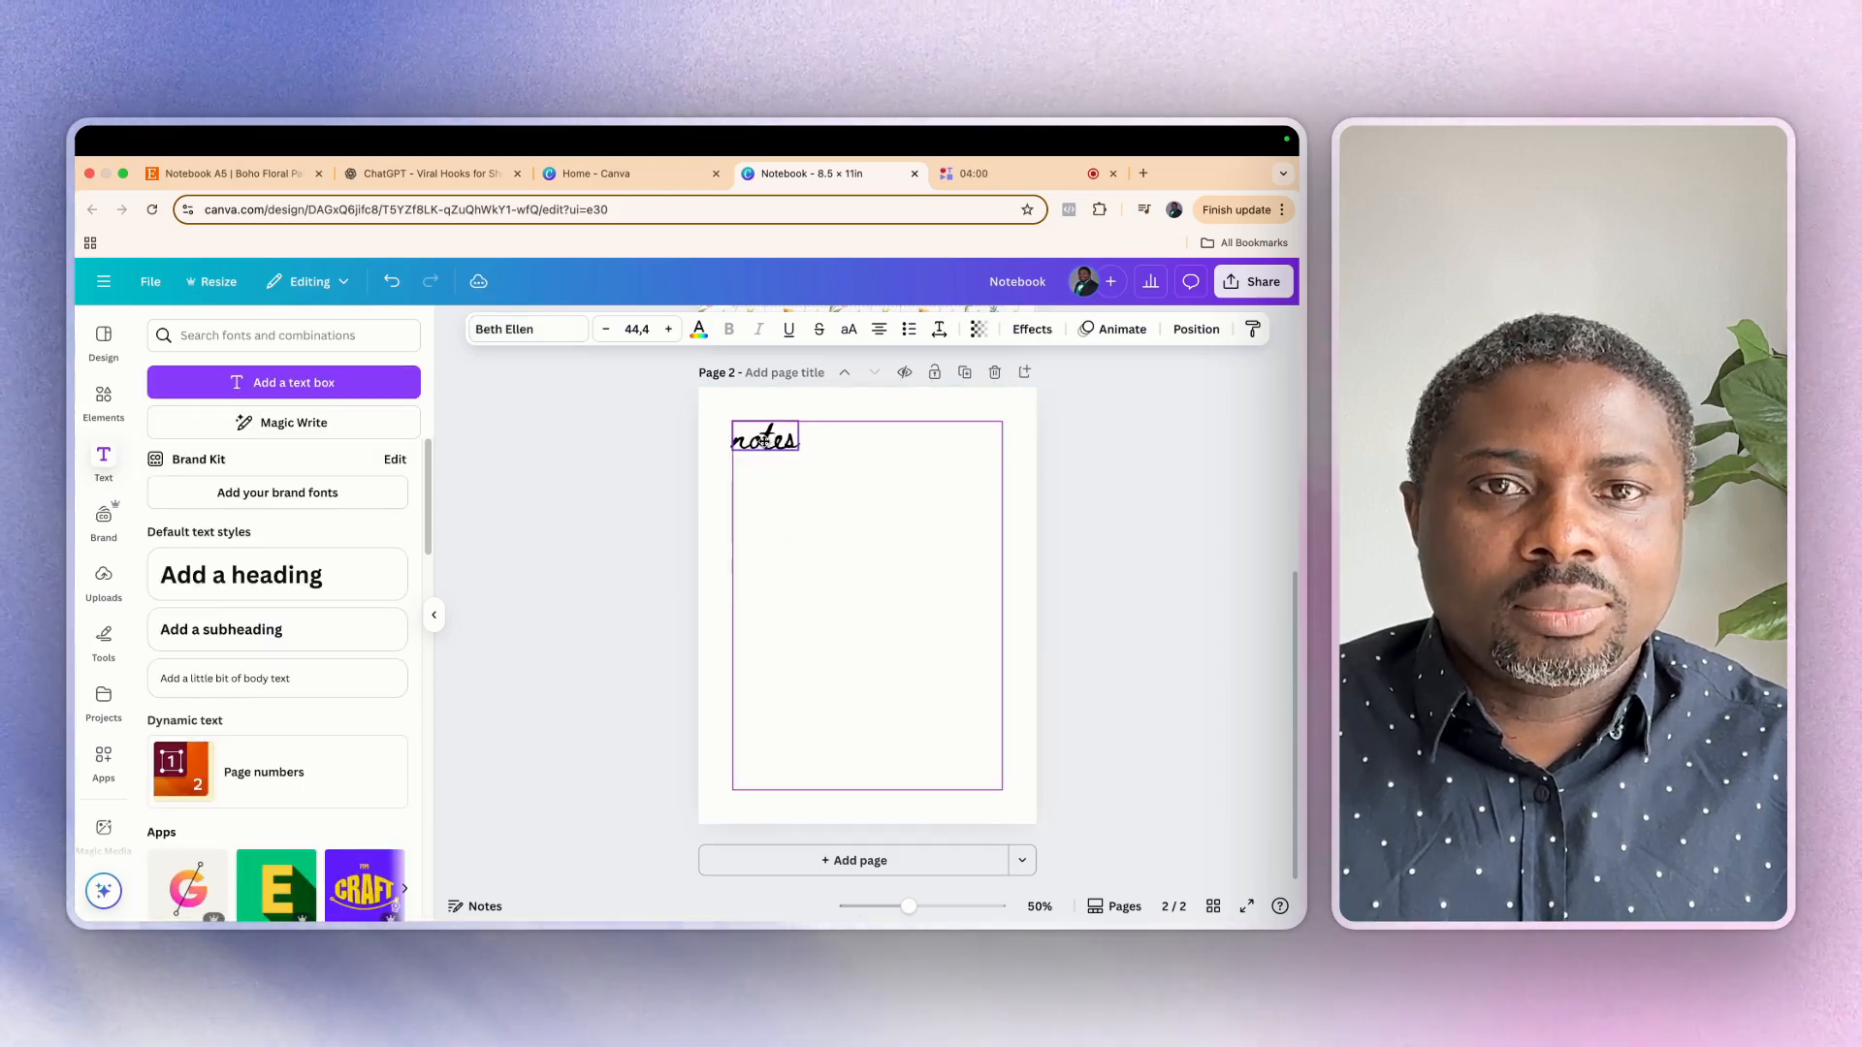
{"action": "left_click", "coordinate": [851, 641]}
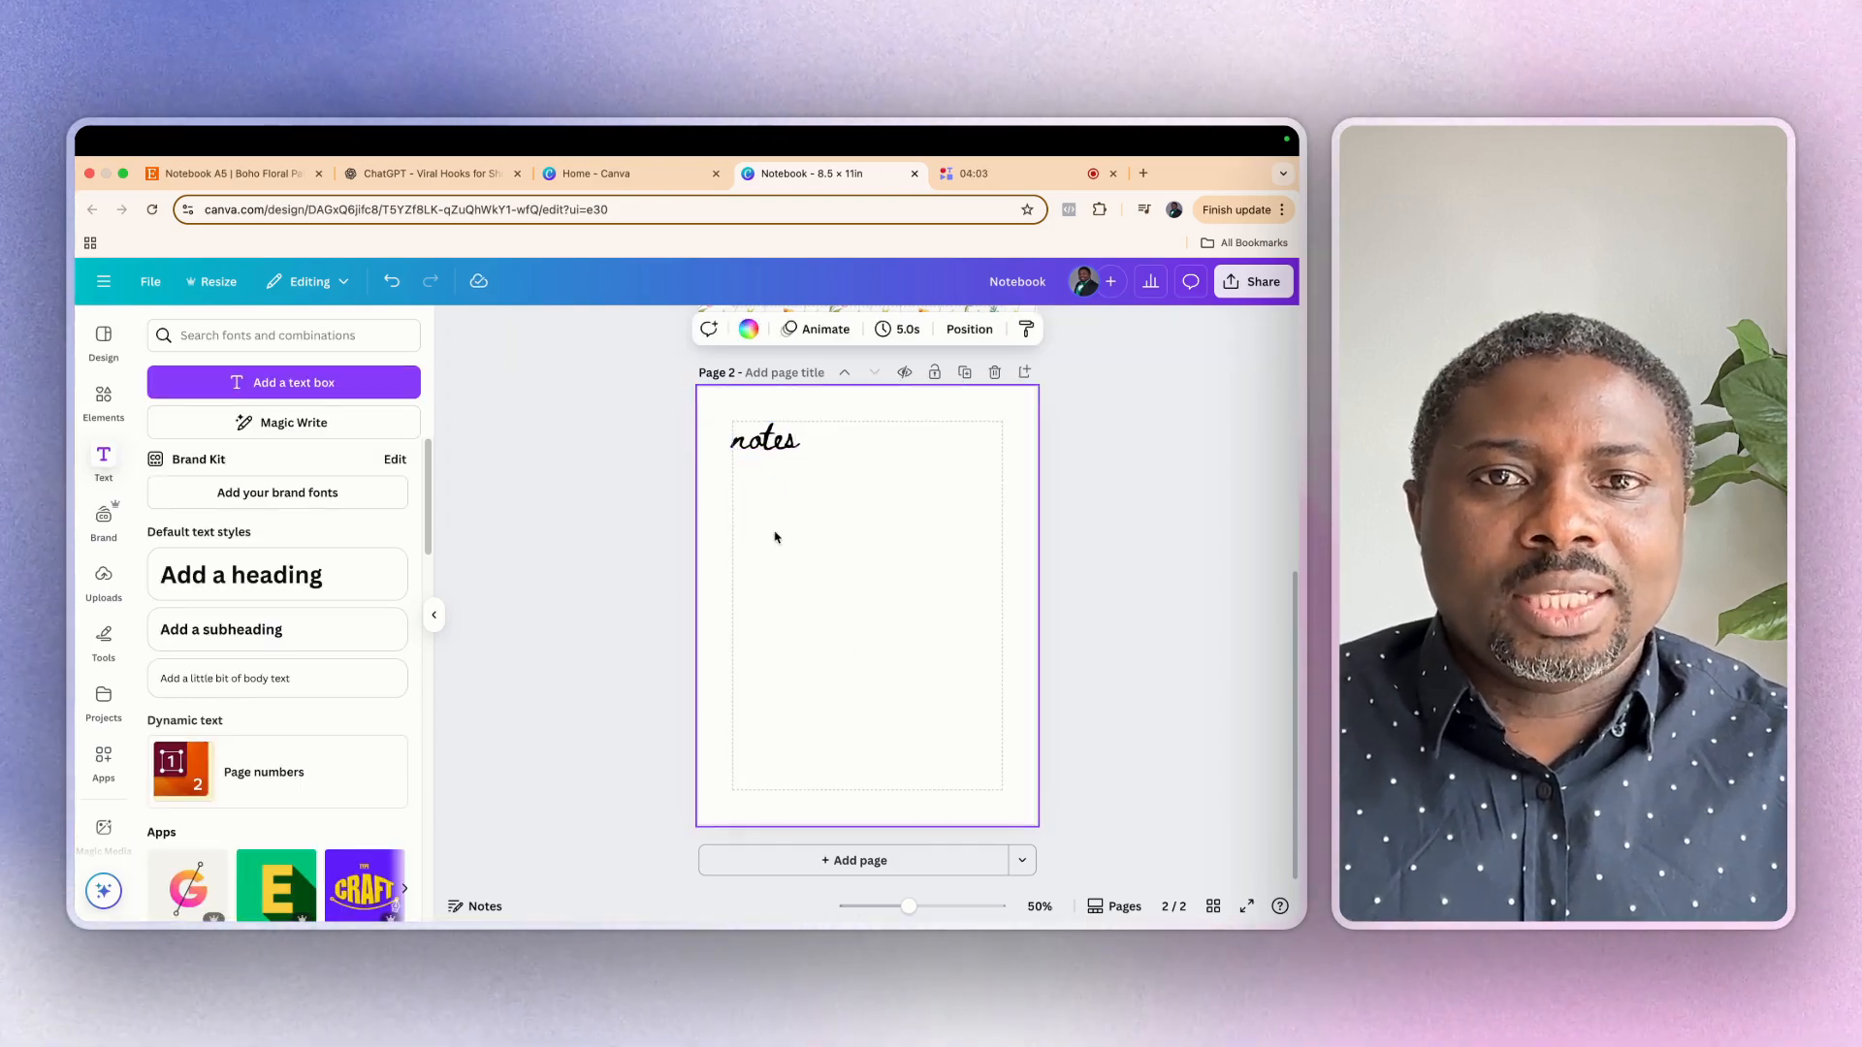
{"action": "left_click", "coordinate": [760, 447]}
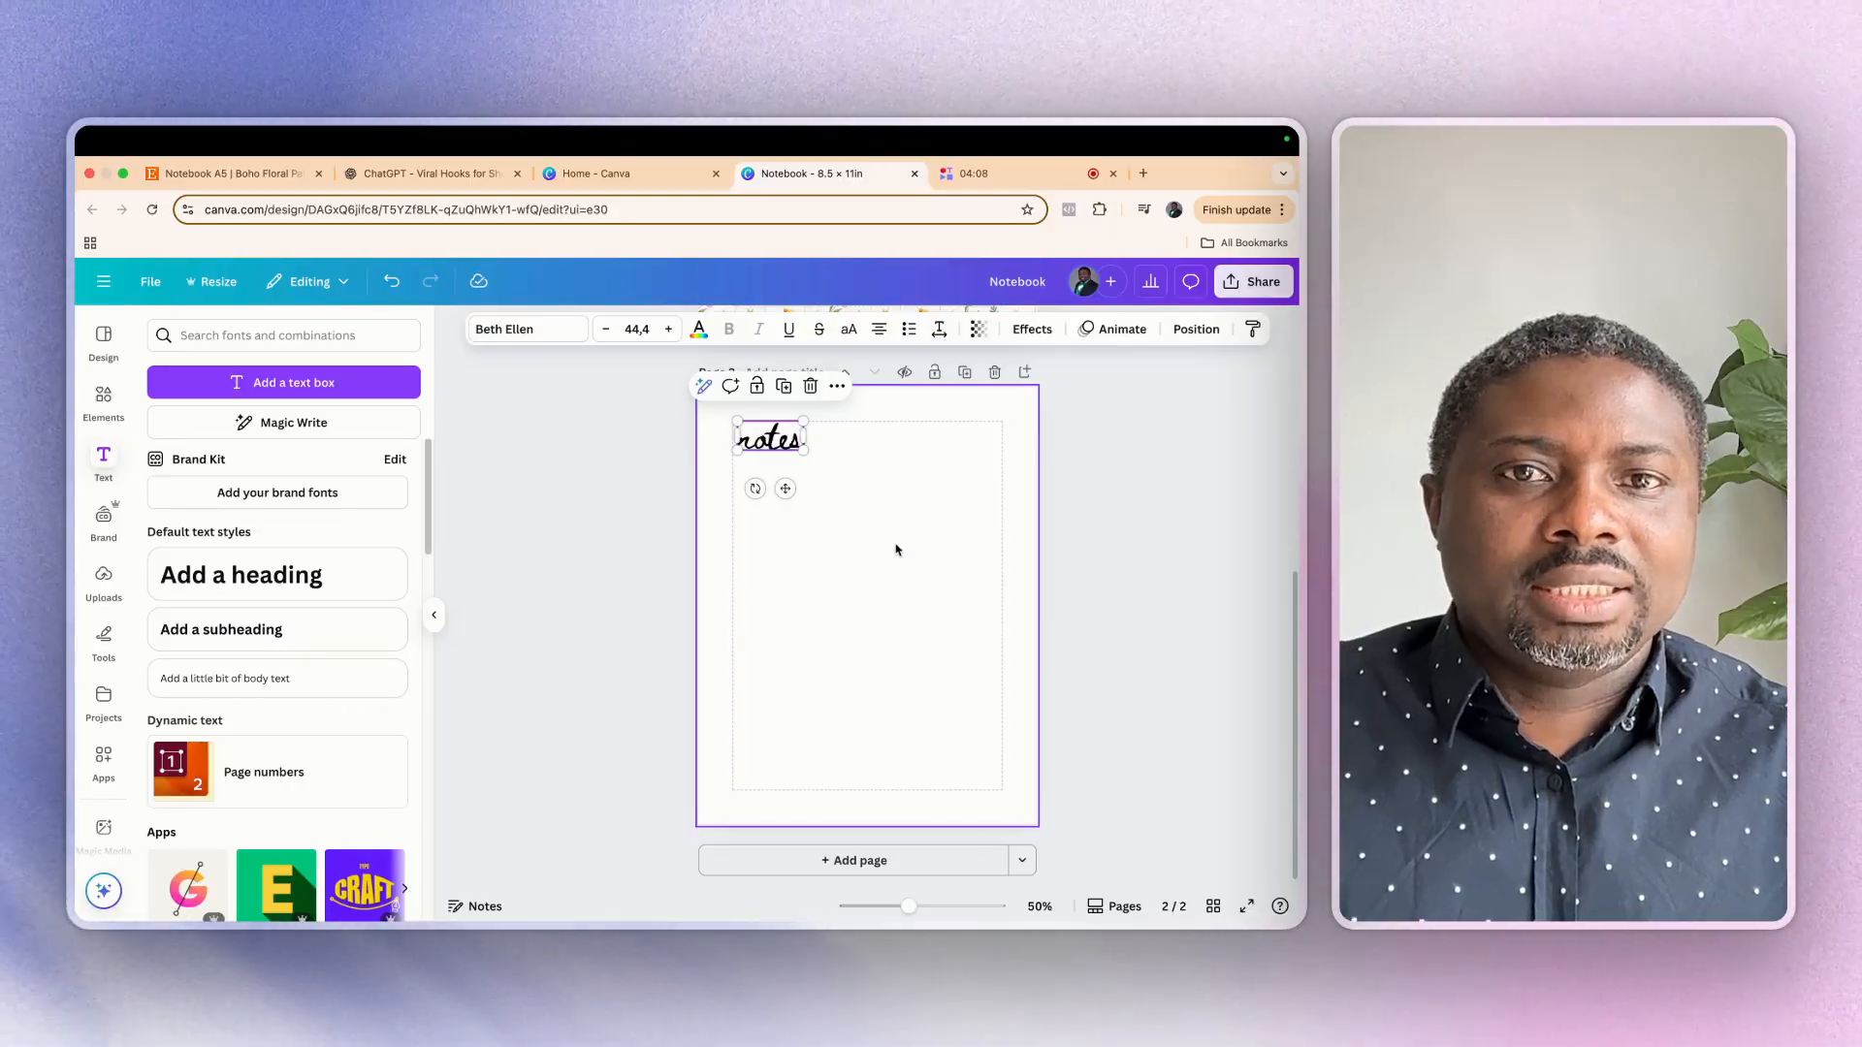
{"action": "left_click", "coordinate": [863, 517]}
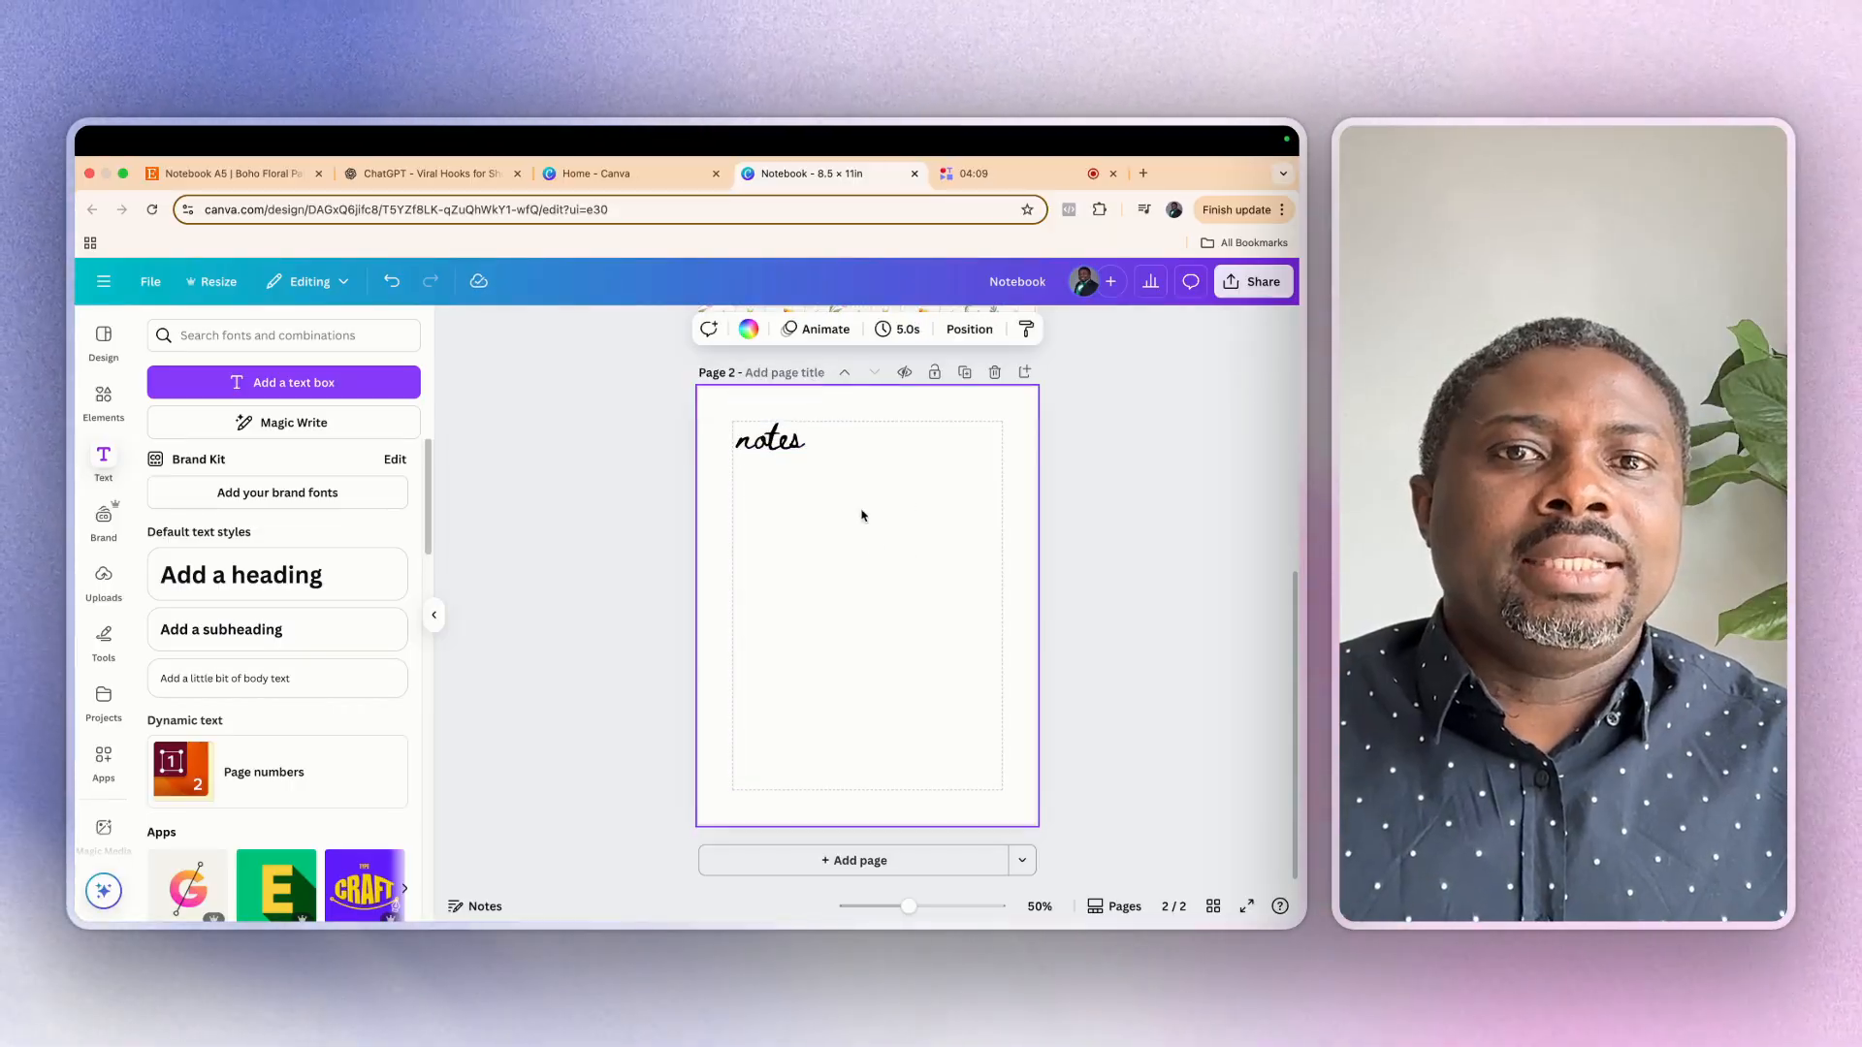
Add a heading reading "date" to page 2 and set it in the Playwrite US Trad font
{"action": "left_click", "coordinate": [259, 587]}
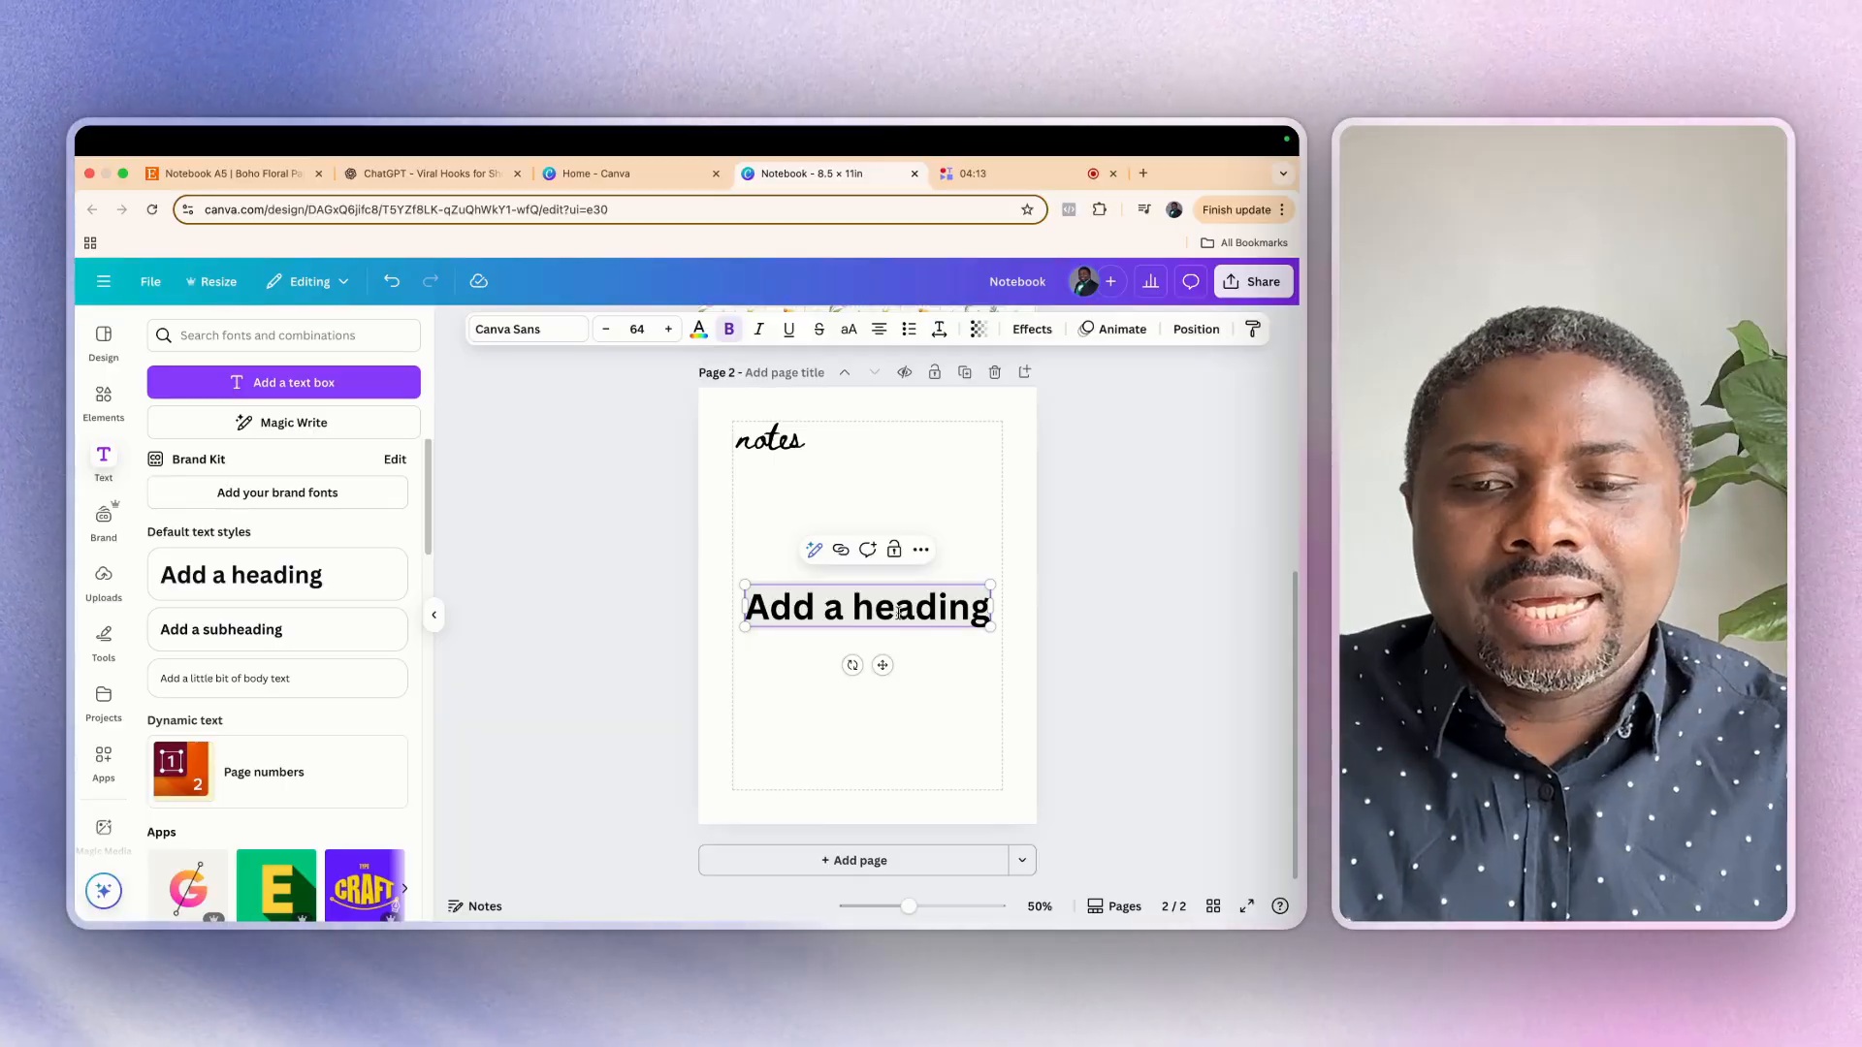
{"action": "type", "text": "date"}
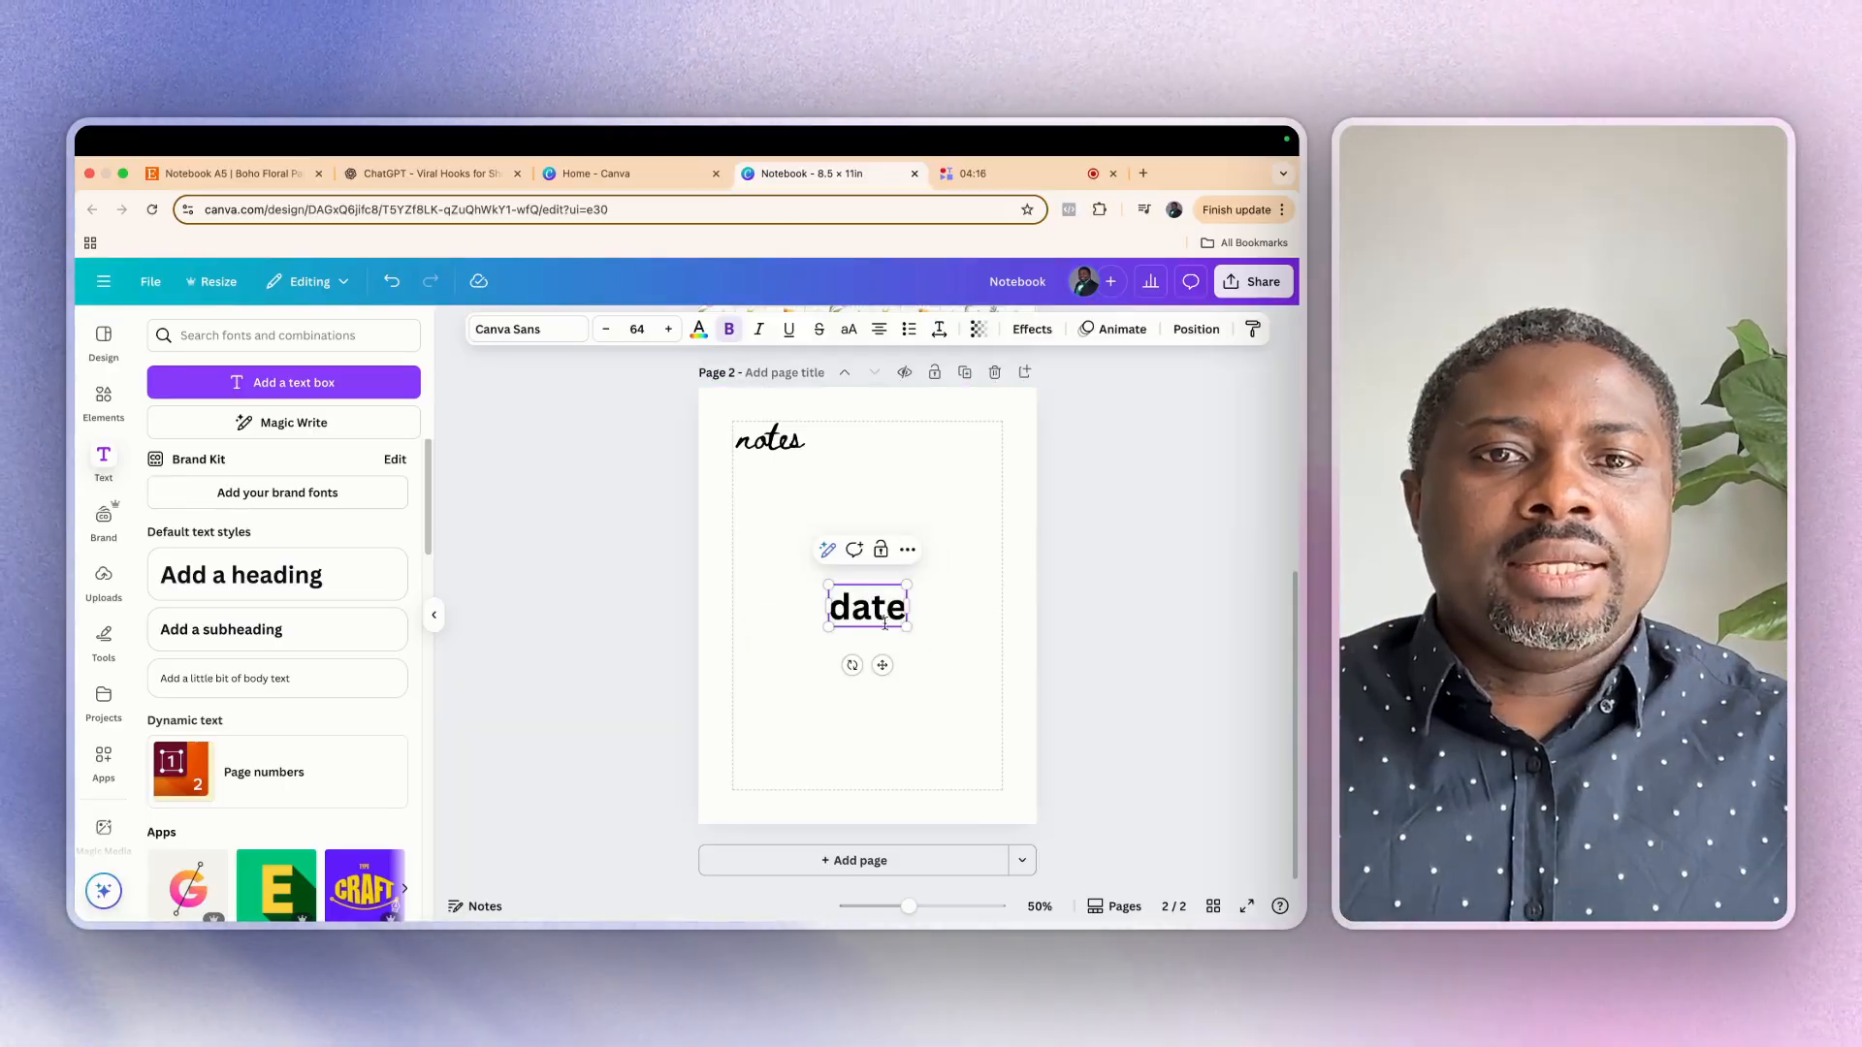
{"action": "left_click", "coordinate": [519, 334]}
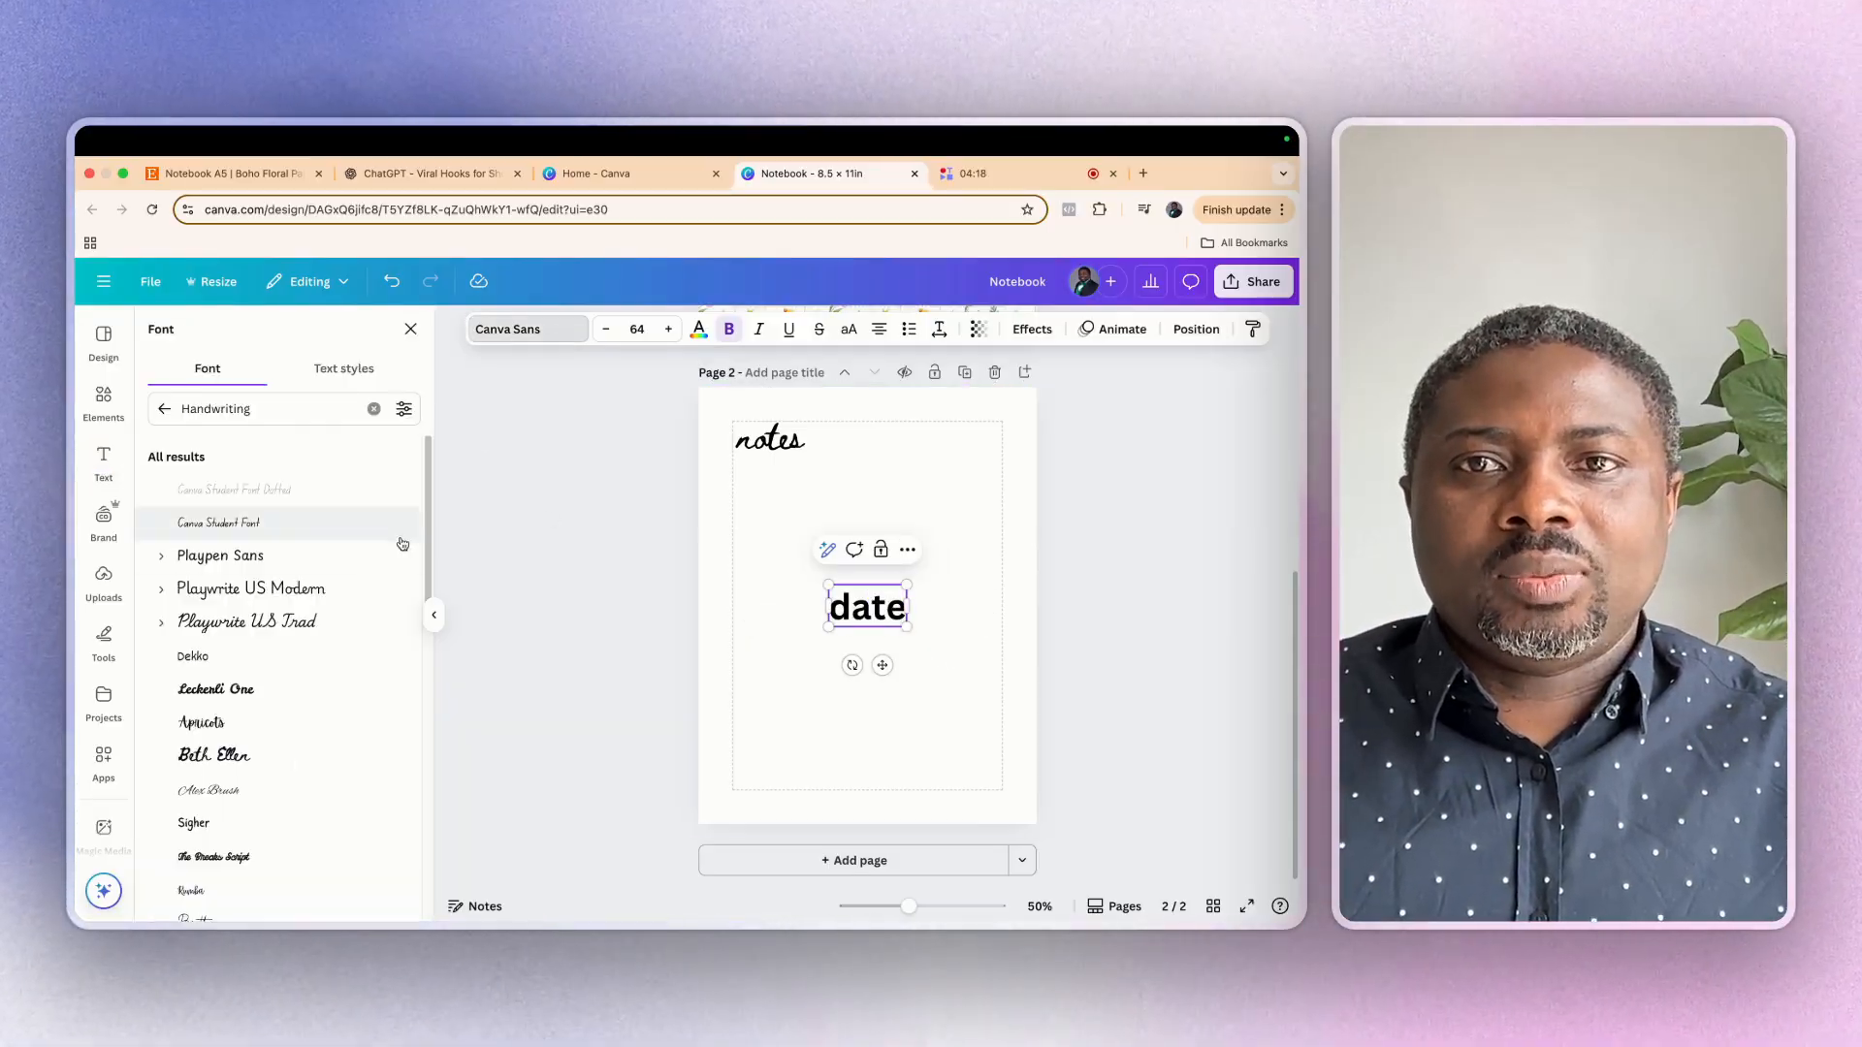
{"action": "left_click", "coordinate": [246, 622]}
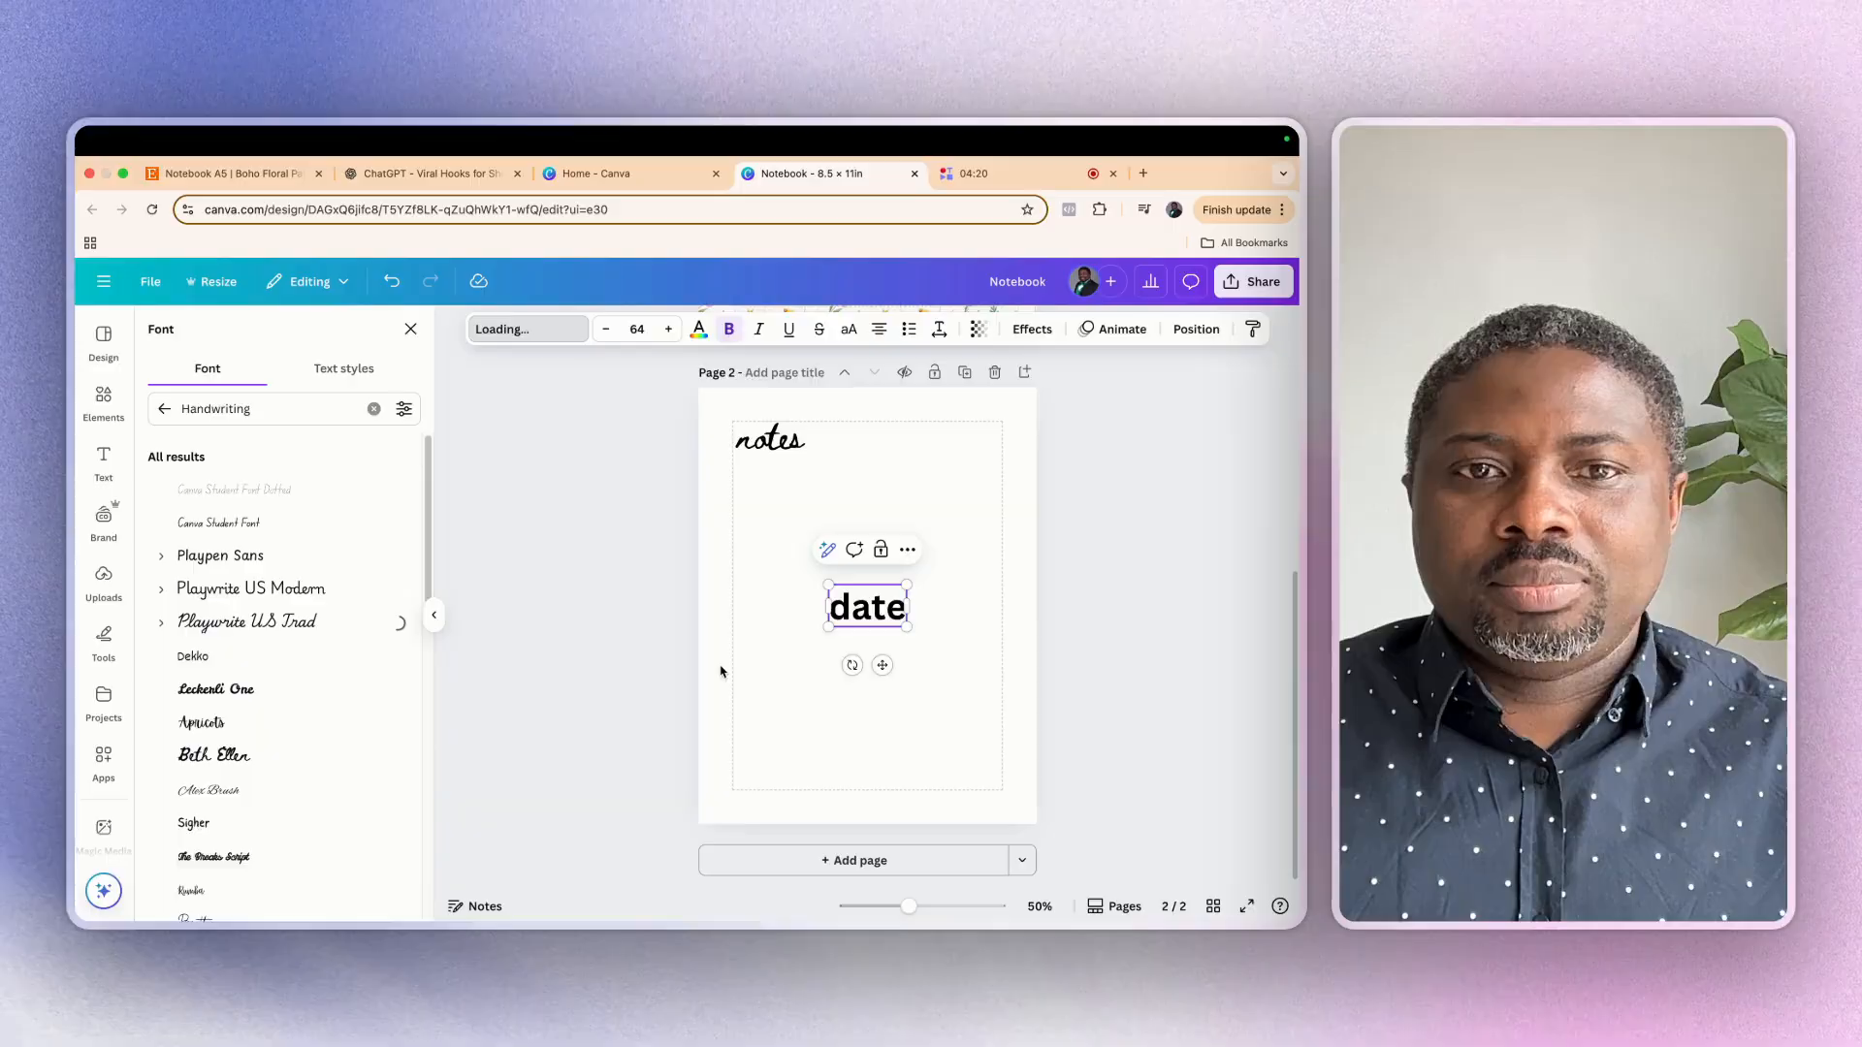
Shrink the "date" heading to a font size of about 38.8 and place it inside the upper-right margin corner
{"action": "left_click", "coordinate": [940, 644]}
{"action": "left_click_drag", "start_coordinate": [853, 613], "coordinate": [972, 447]}
{"action": "left_click", "coordinate": [851, 536]}
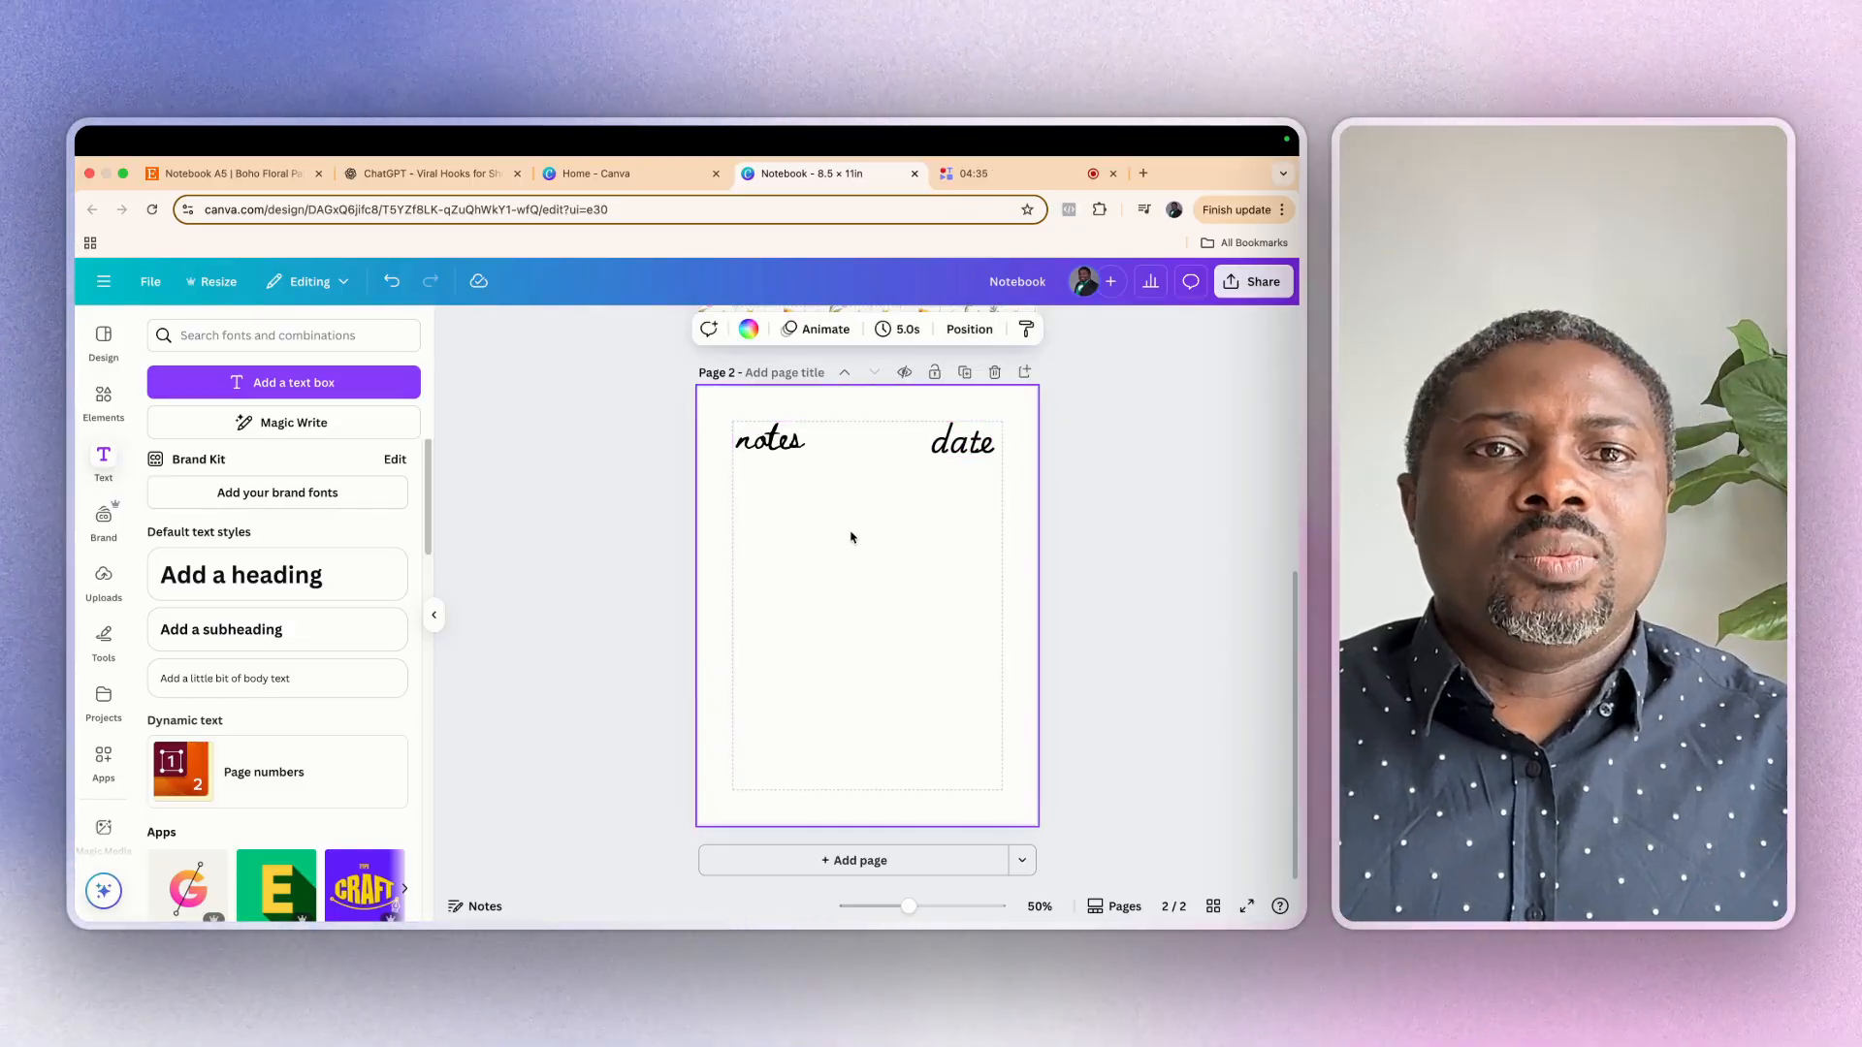
{"action": "left_click", "coordinate": [979, 448]}
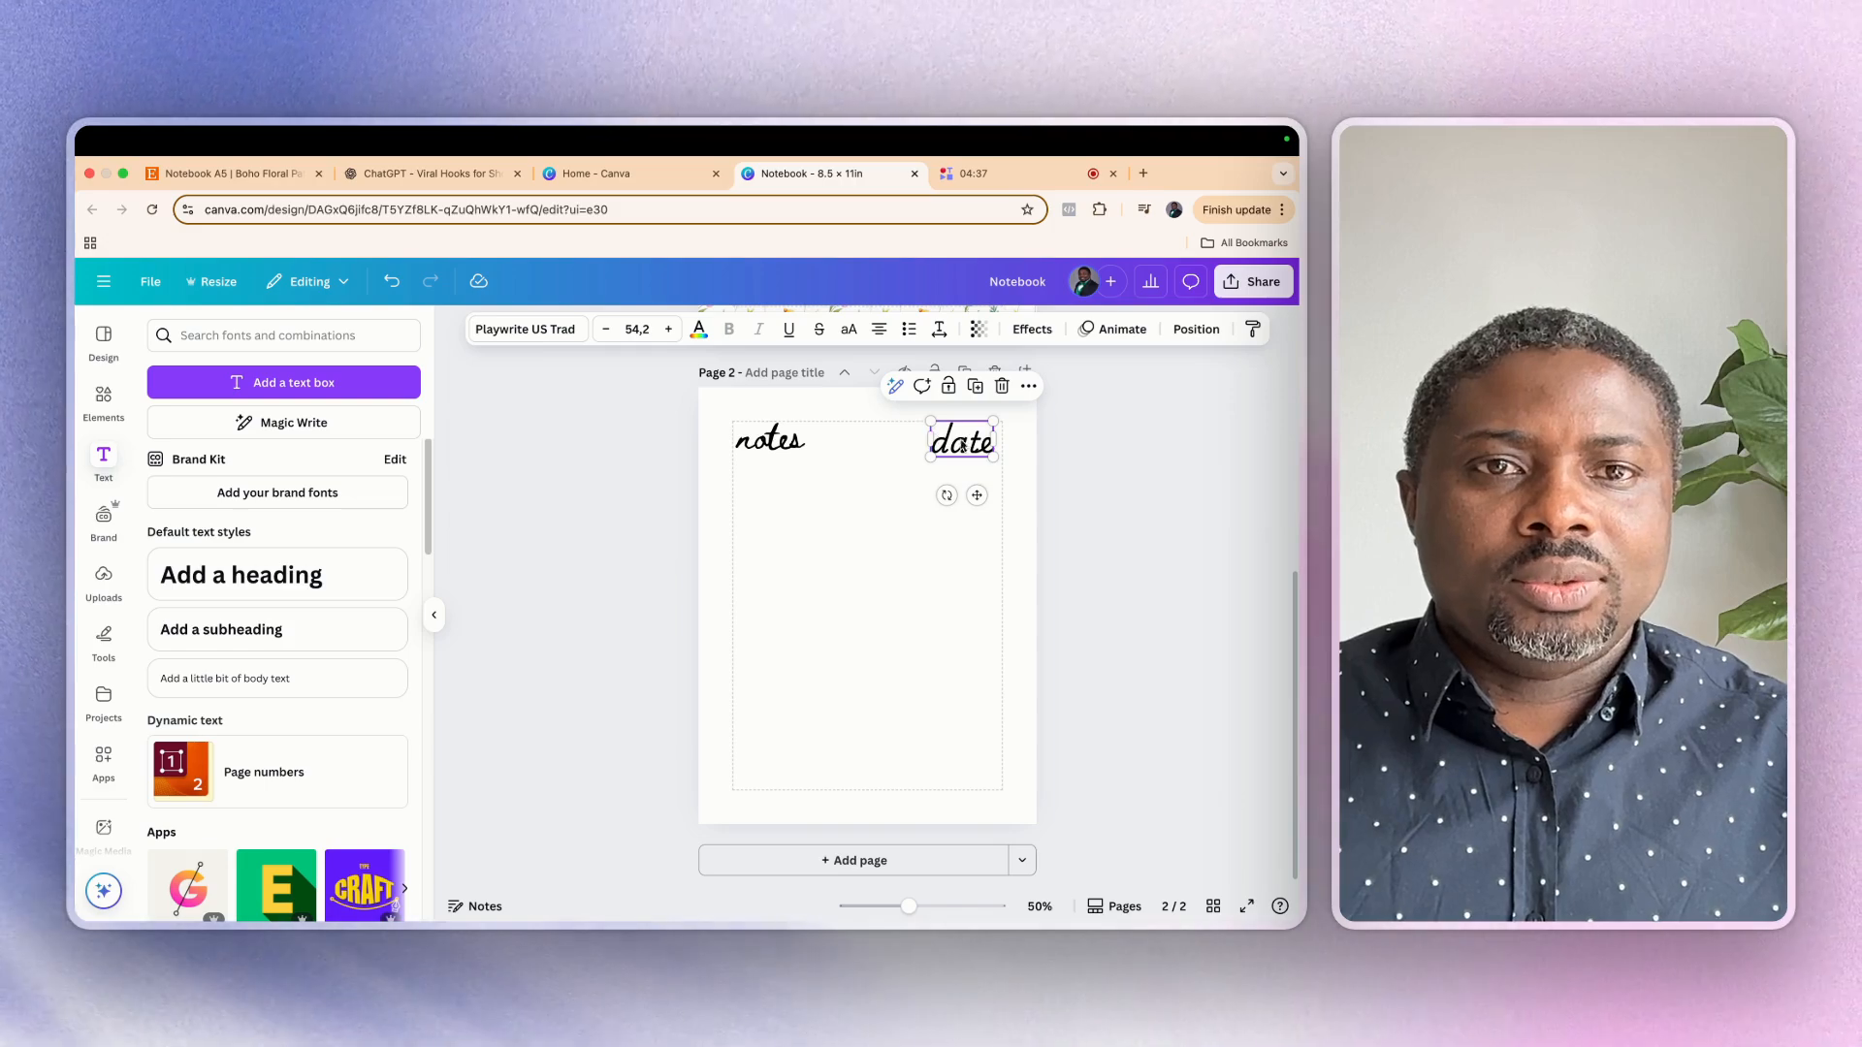
{"action": "left_click_drag", "start_coordinate": [993, 455], "coordinate": [959, 439]}
Scale the "notes" heading down slightly so it matches the "date" heading
{"action": "left_click", "coordinate": [769, 449]}
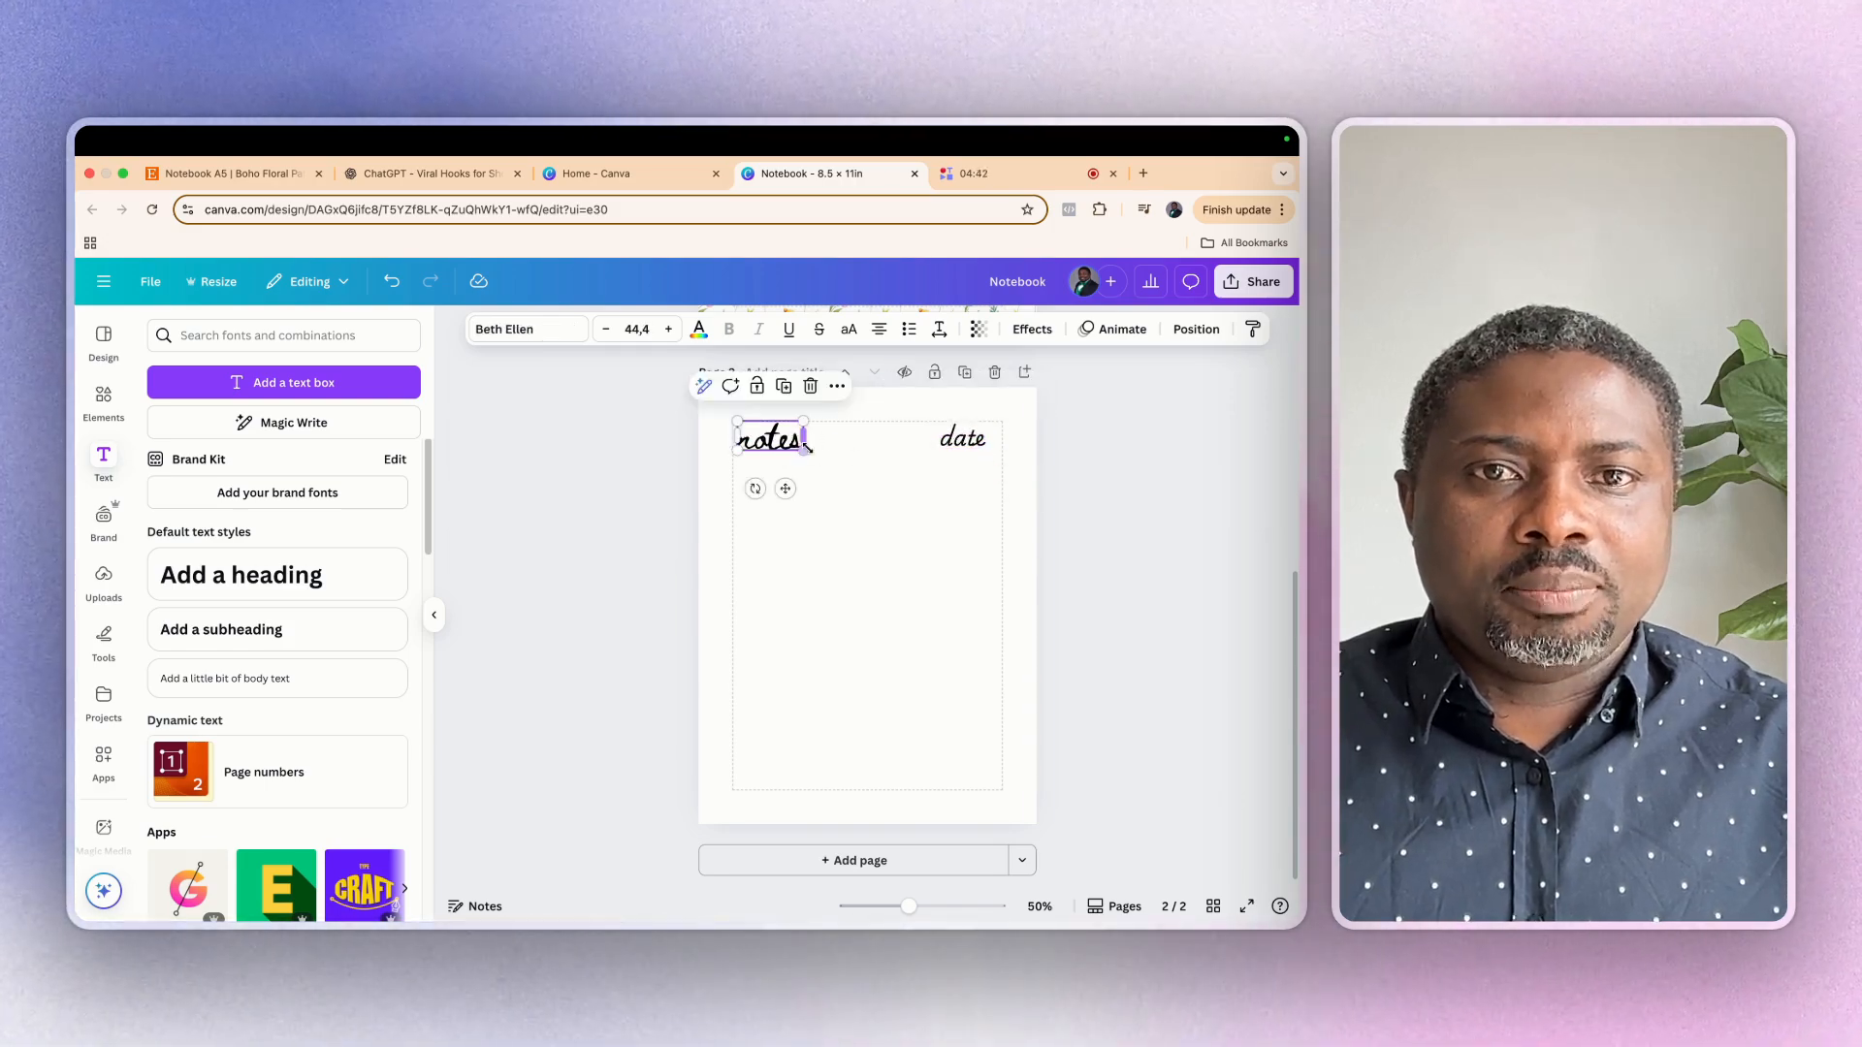
{"action": "left_click_drag", "start_coordinate": [804, 451], "coordinate": [793, 445]}
{"action": "left_click", "coordinate": [839, 690]}
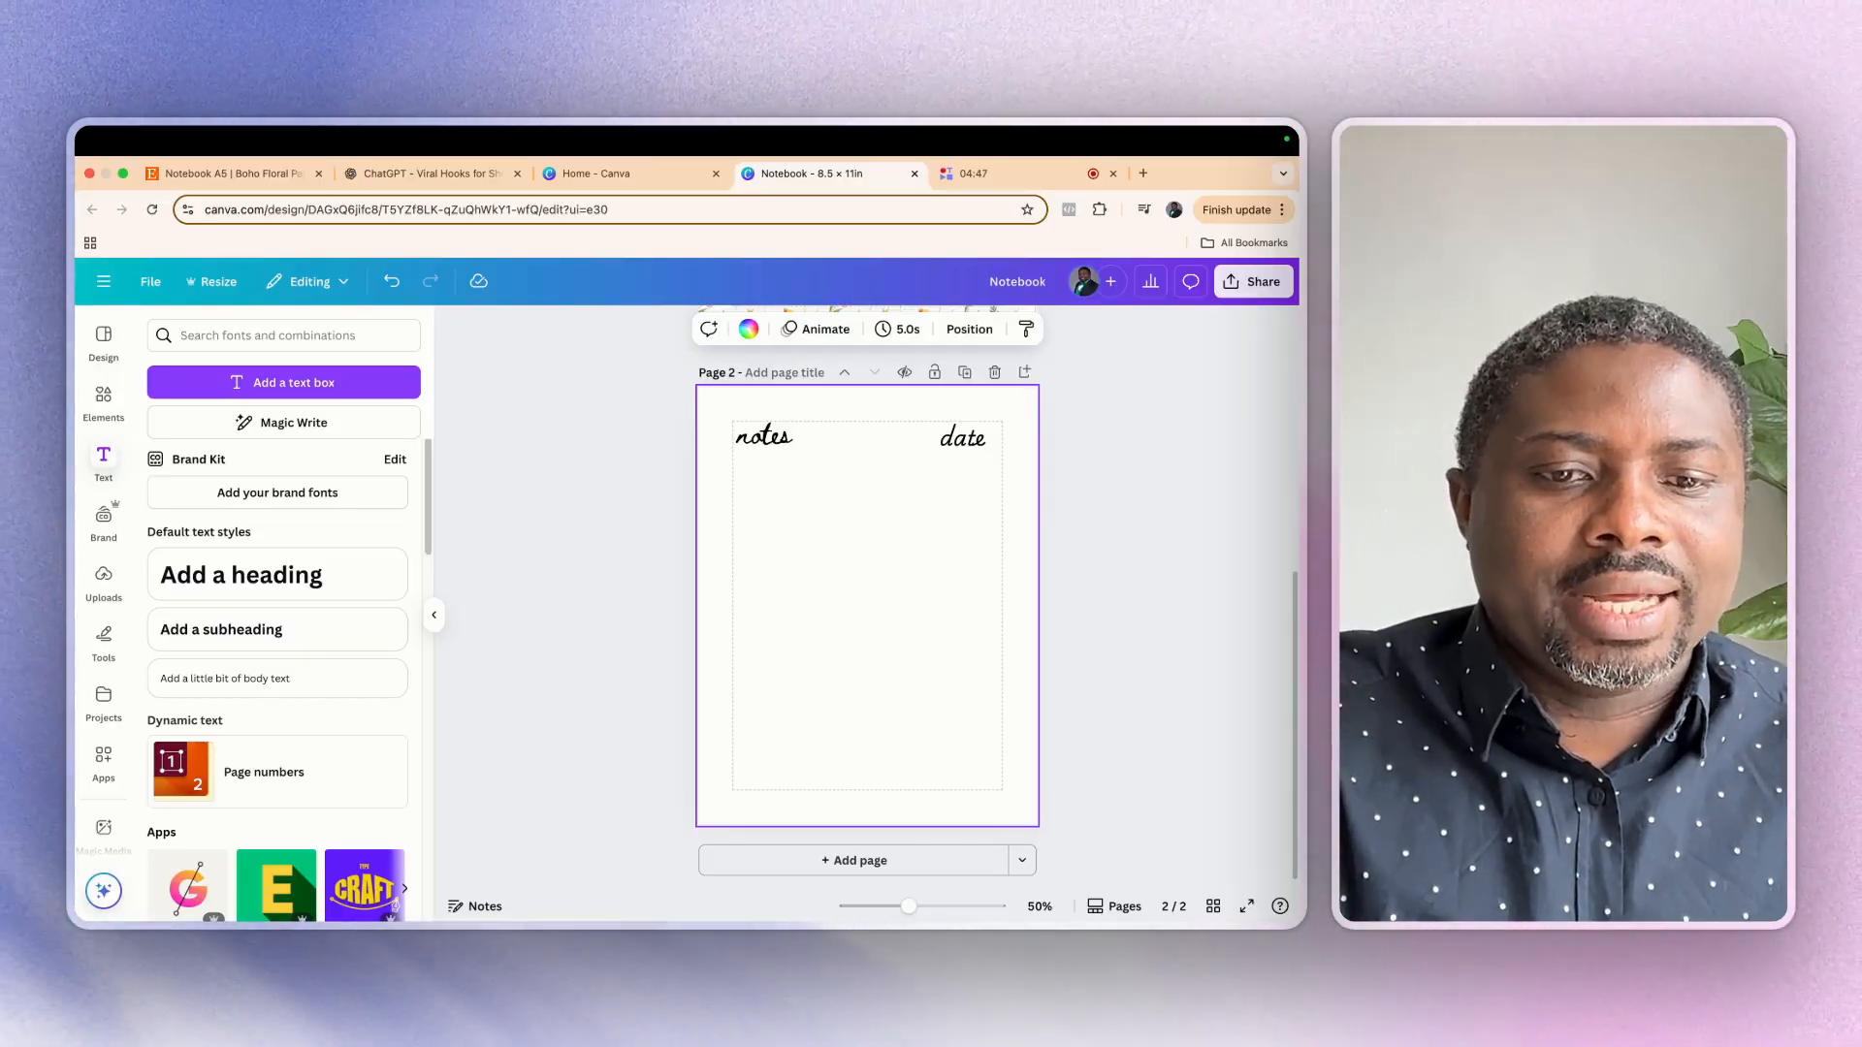
Draw a short horizontal writing line near the upper-right margin corner and align the "date" heading over its left end
{"action": "key", "text": "l"}
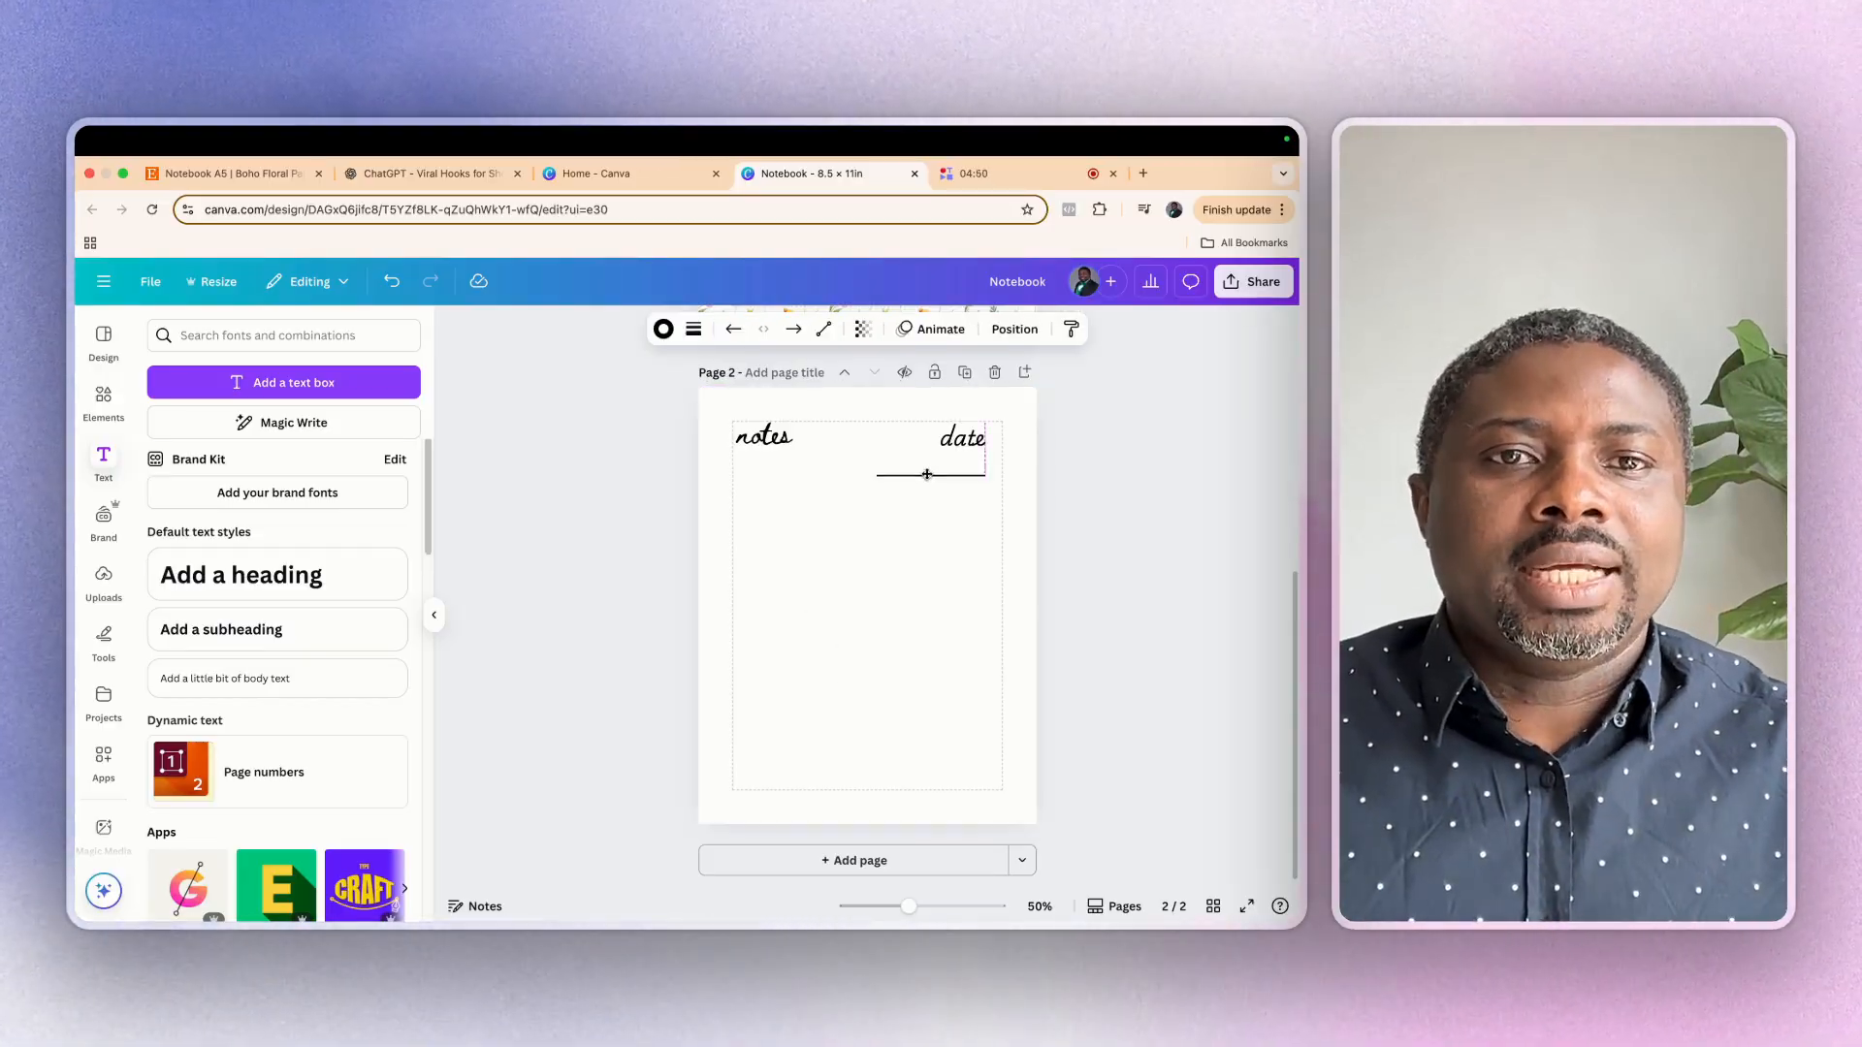
{"action": "mouse_move", "coordinate": [940, 453]}
{"action": "left_mouse_down"}
{"action": "mouse_move", "coordinate": [955, 435]}
{"action": "mouse_move", "coordinate": [910, 442]}
{"action": "left_mouse_up"}
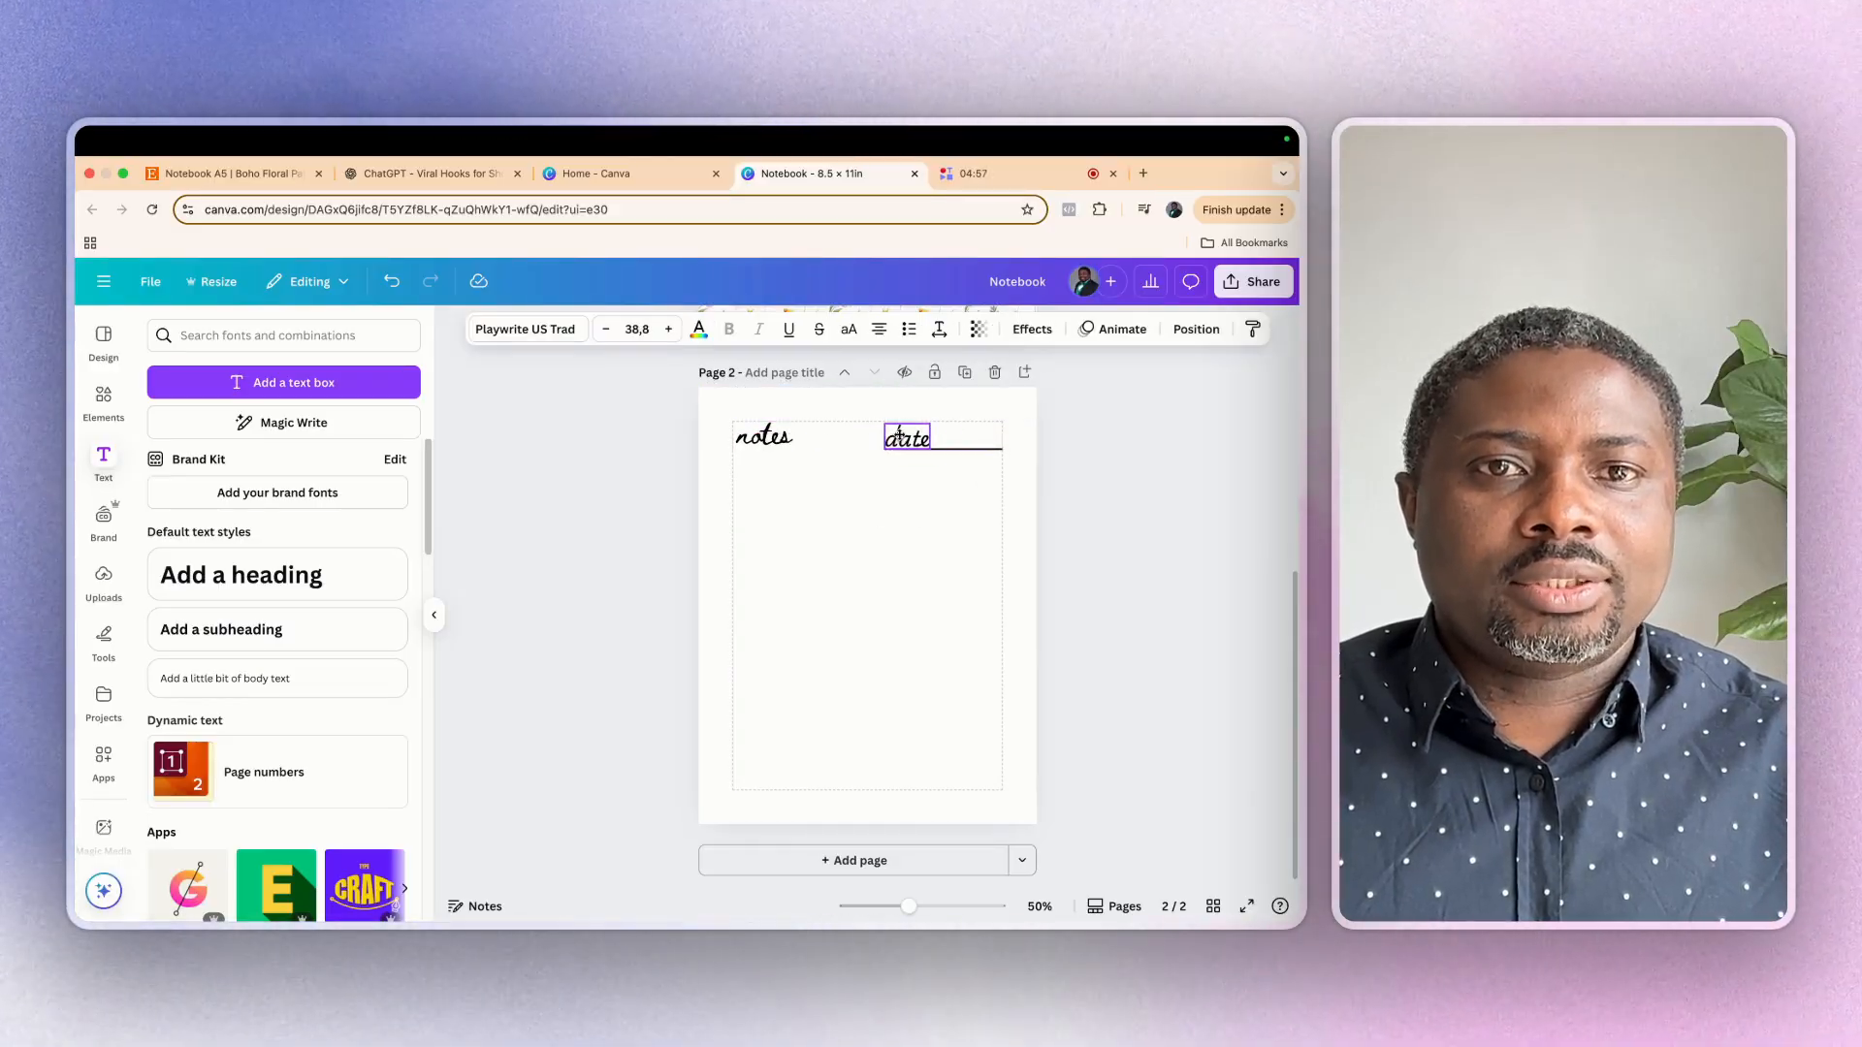
{"action": "left_click", "coordinate": [923, 548]}
{"action": "left_click", "coordinate": [922, 457]}
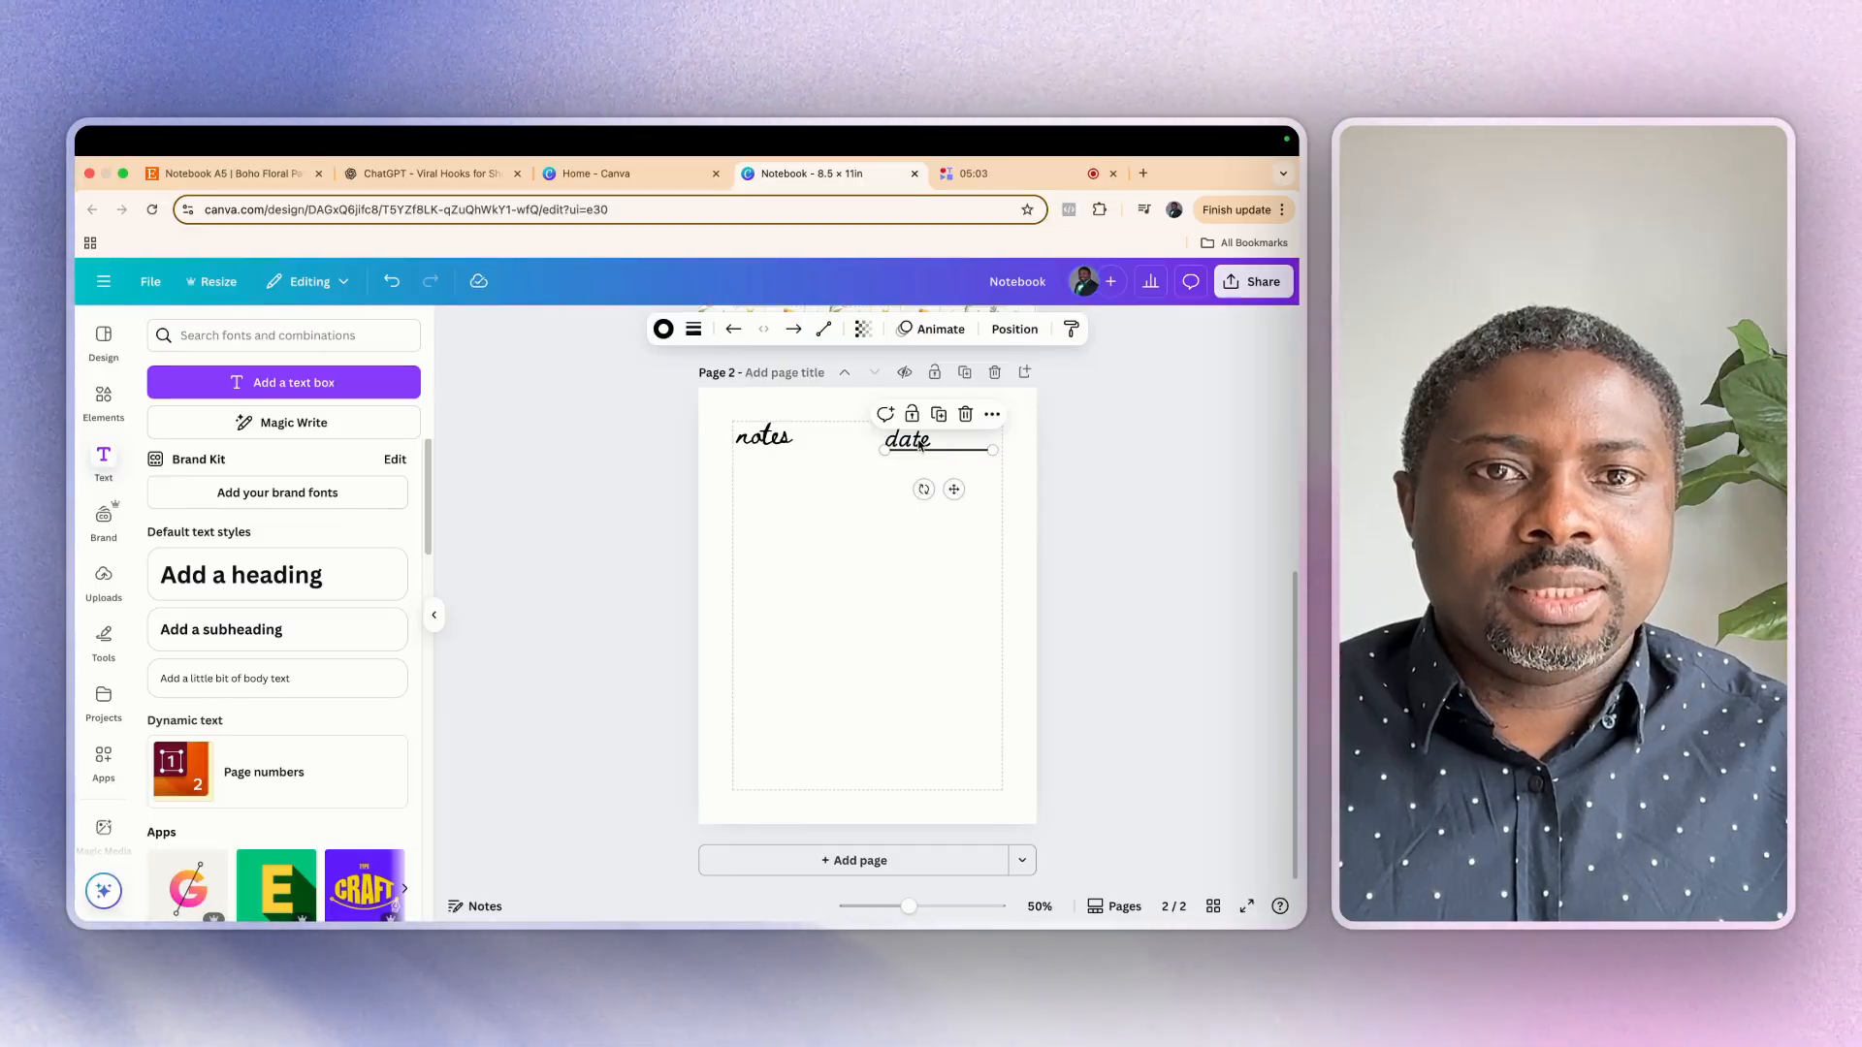
Reduce the "date" heading to a font size of about 32.6, keeping it over the start of its writing line
{"action": "left_click", "coordinate": [864, 528]}
{"action": "left_click", "coordinate": [894, 436]}
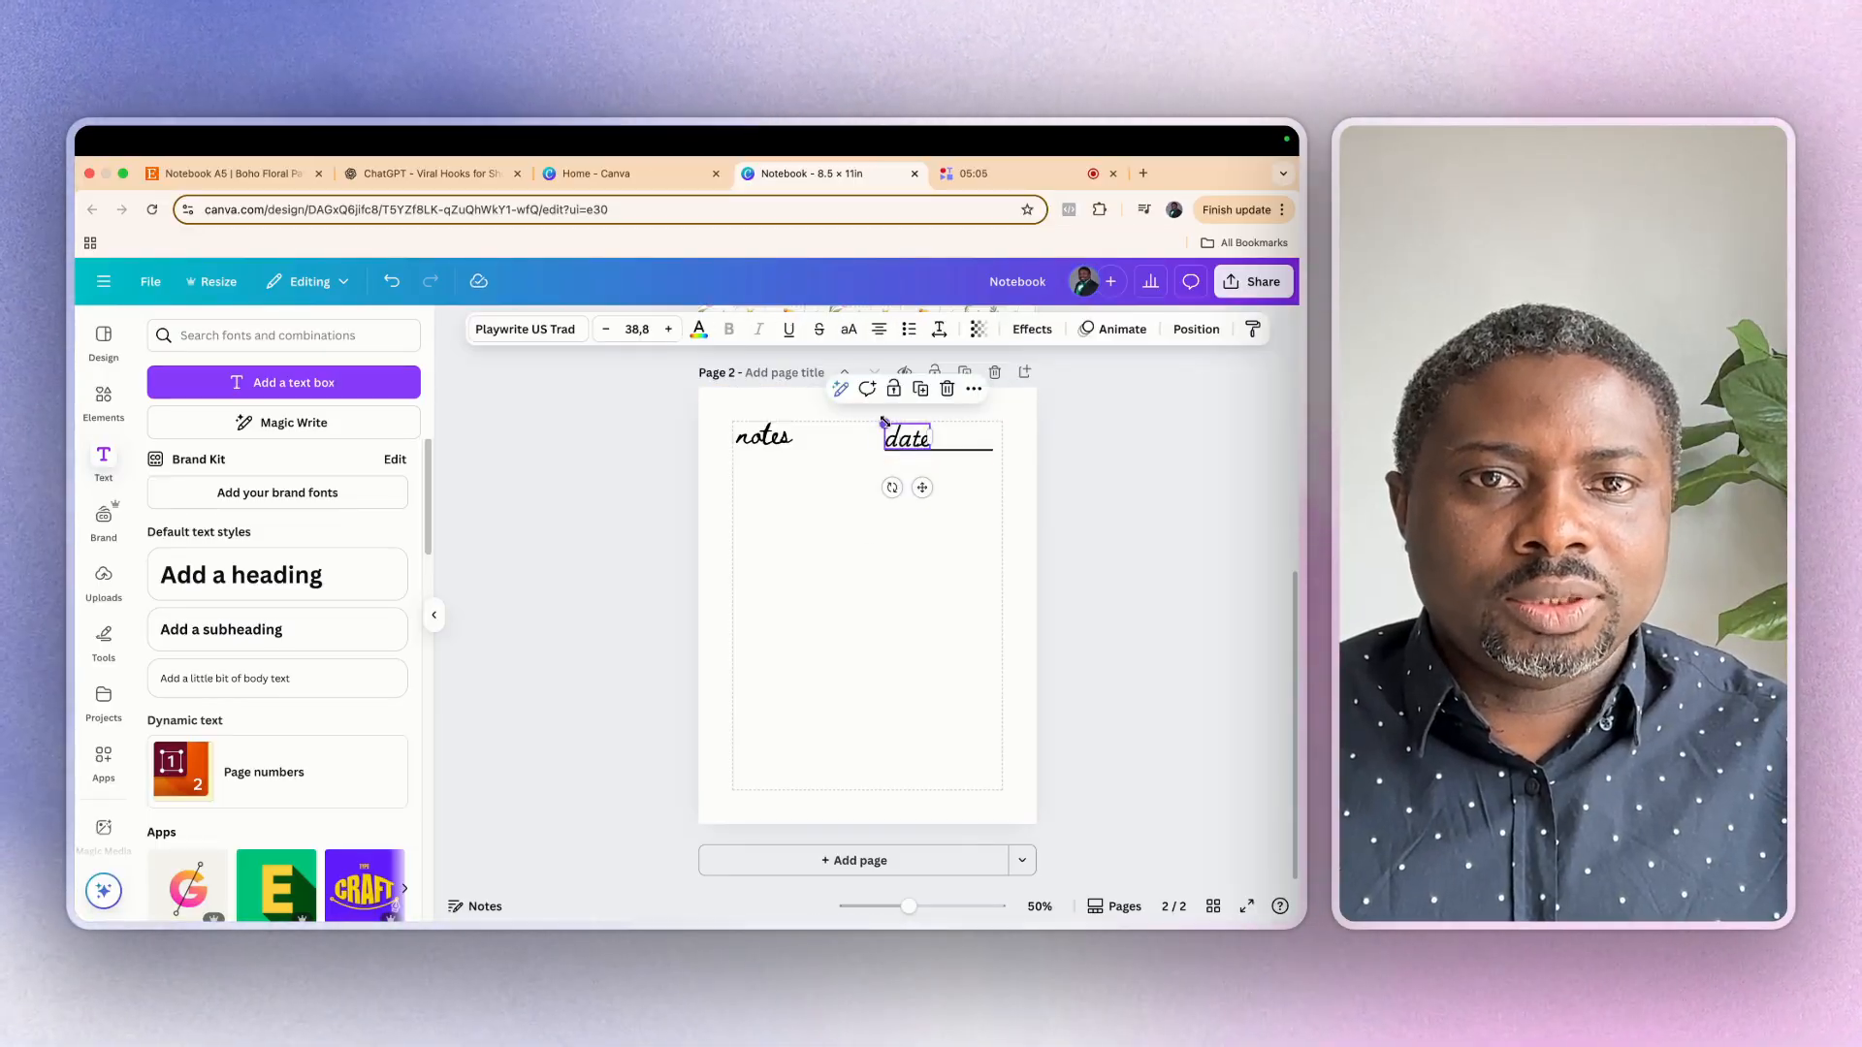
{"action": "left_click_drag", "start_coordinate": [883, 421], "coordinate": [909, 437]}
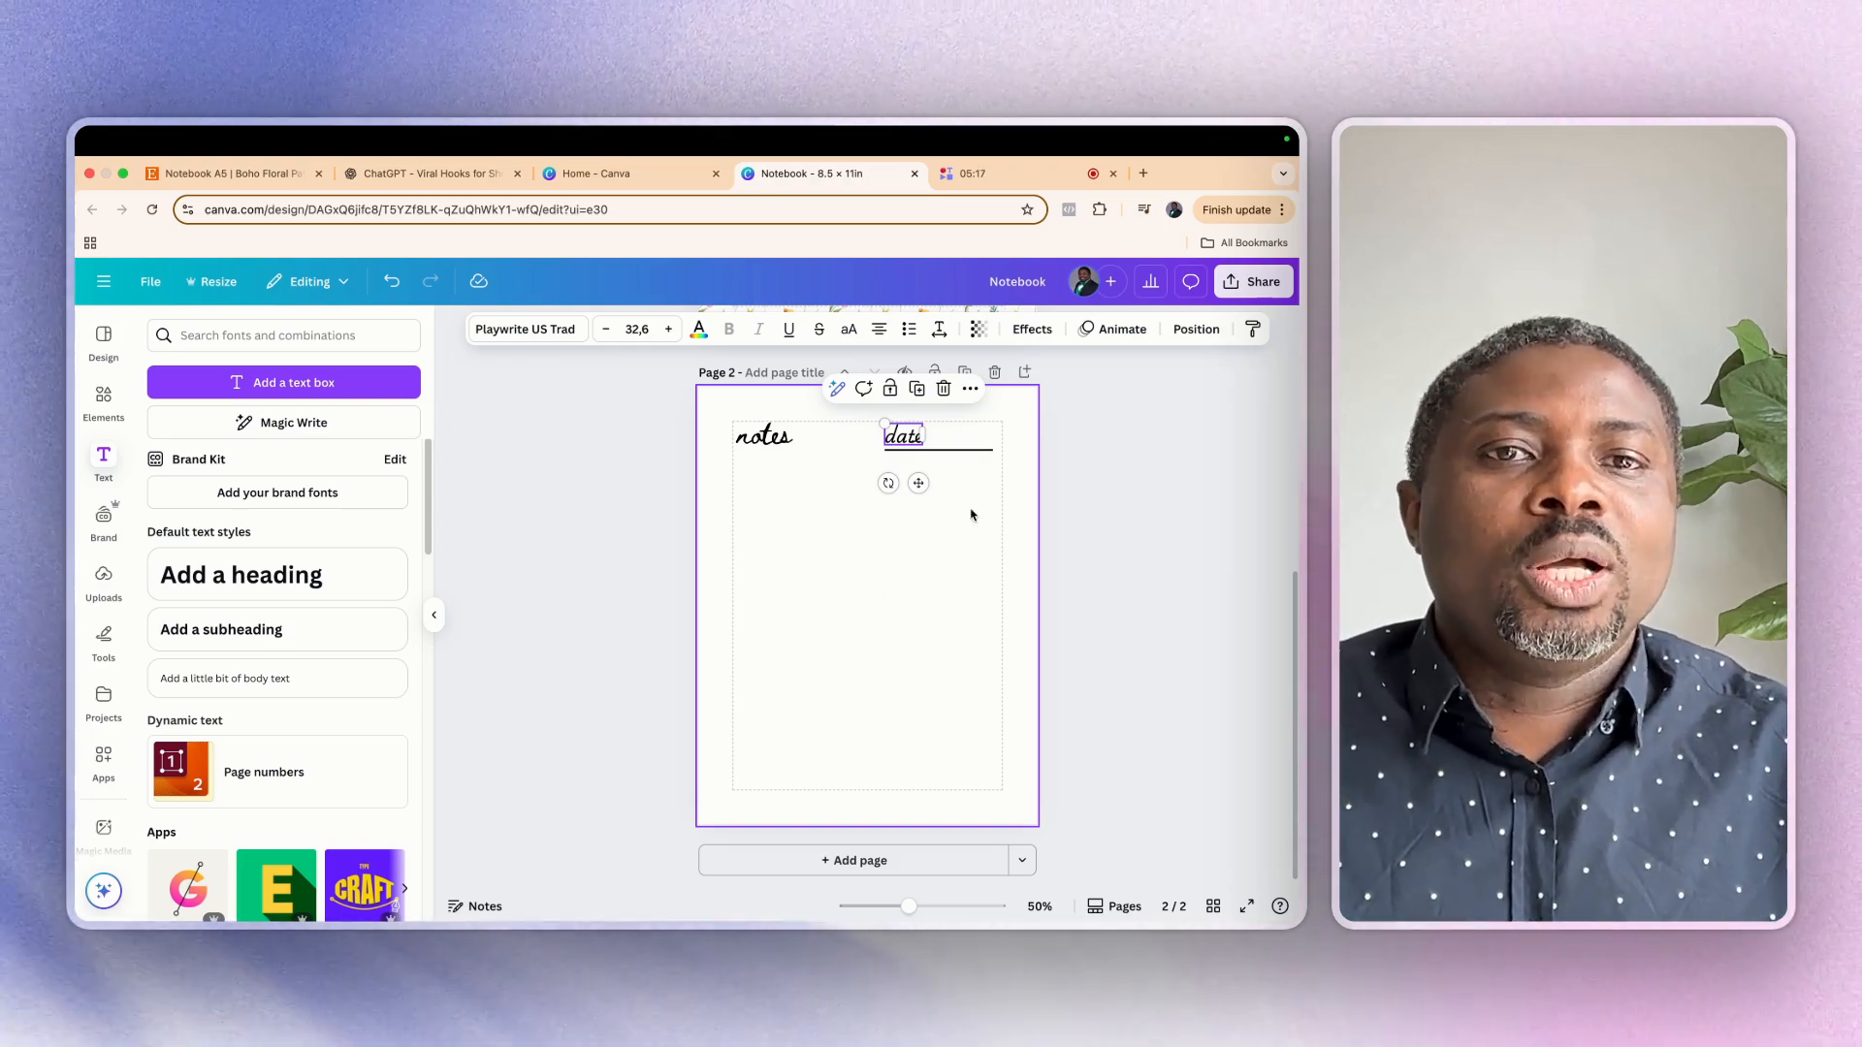
Set the transparency of the writing line under the "date" heading to 45
{"action": "left_click", "coordinate": [966, 451]}
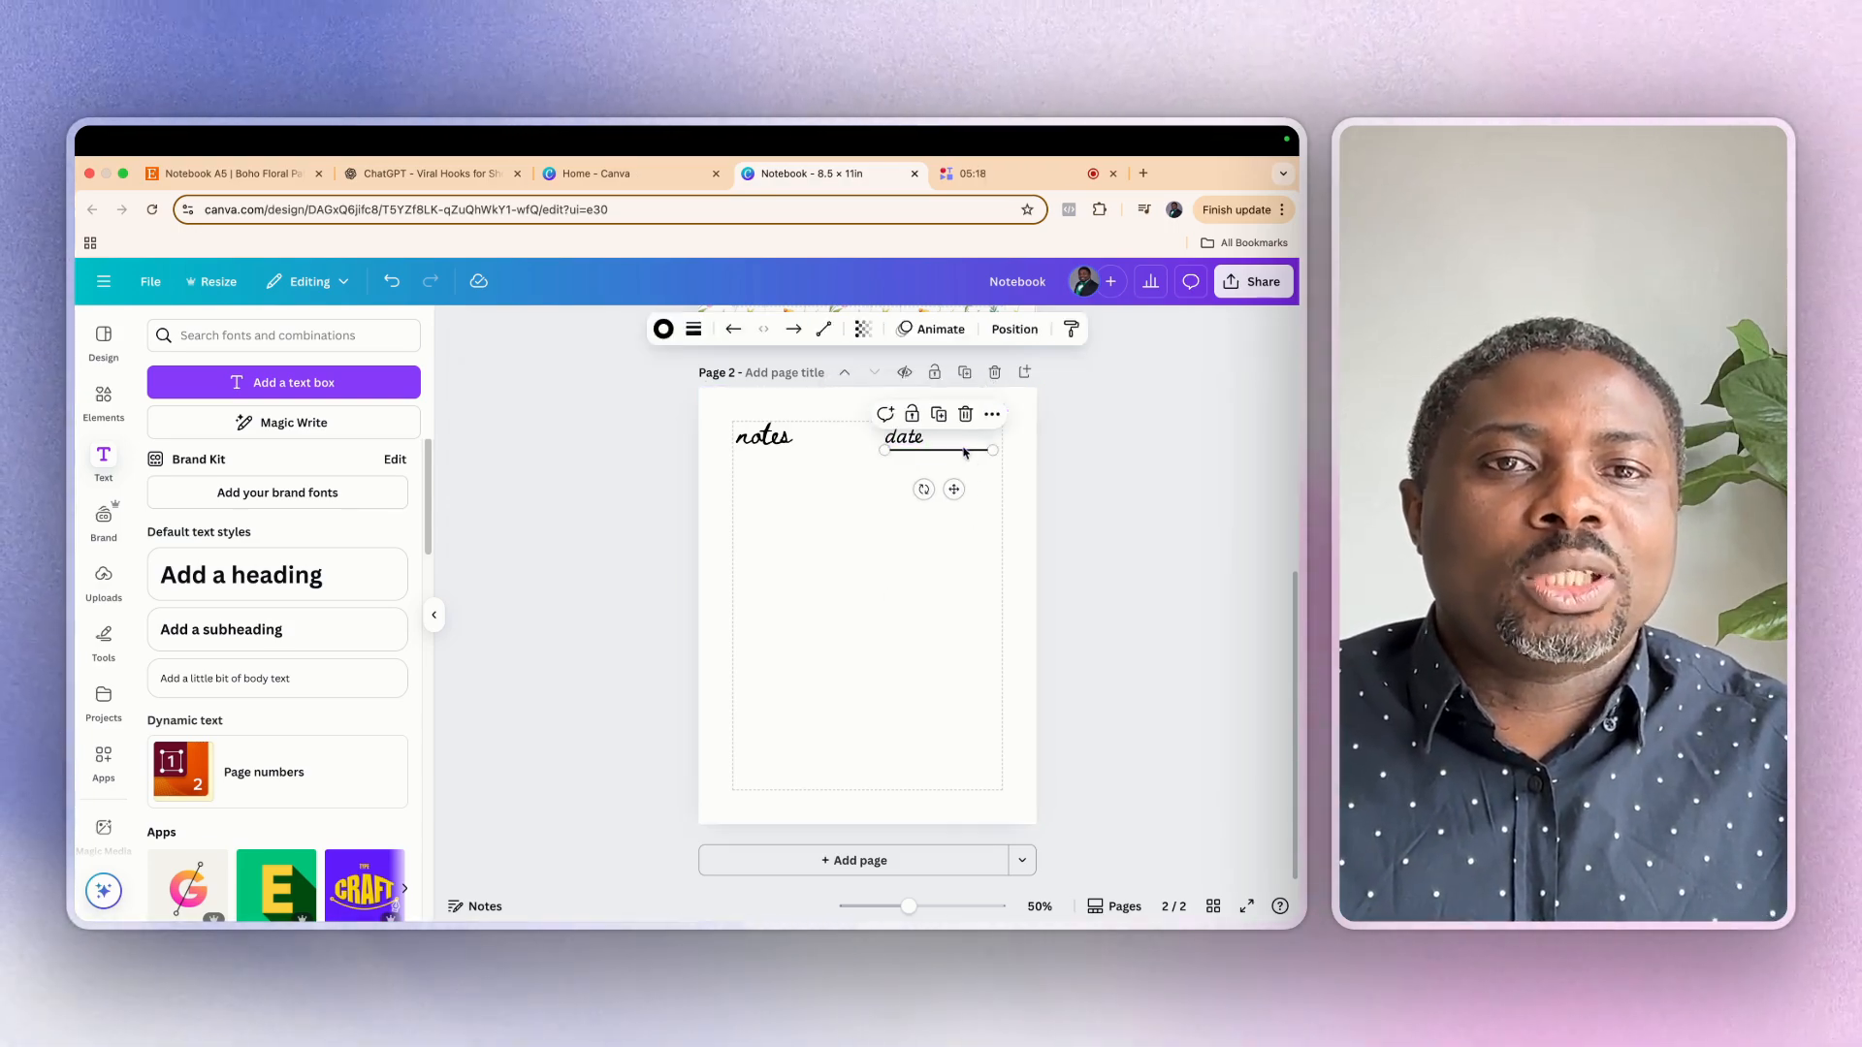
{"action": "left_click", "coordinate": [862, 329]}
{"action": "left_click_drag", "start_coordinate": [896, 403], "coordinate": [835, 407]}
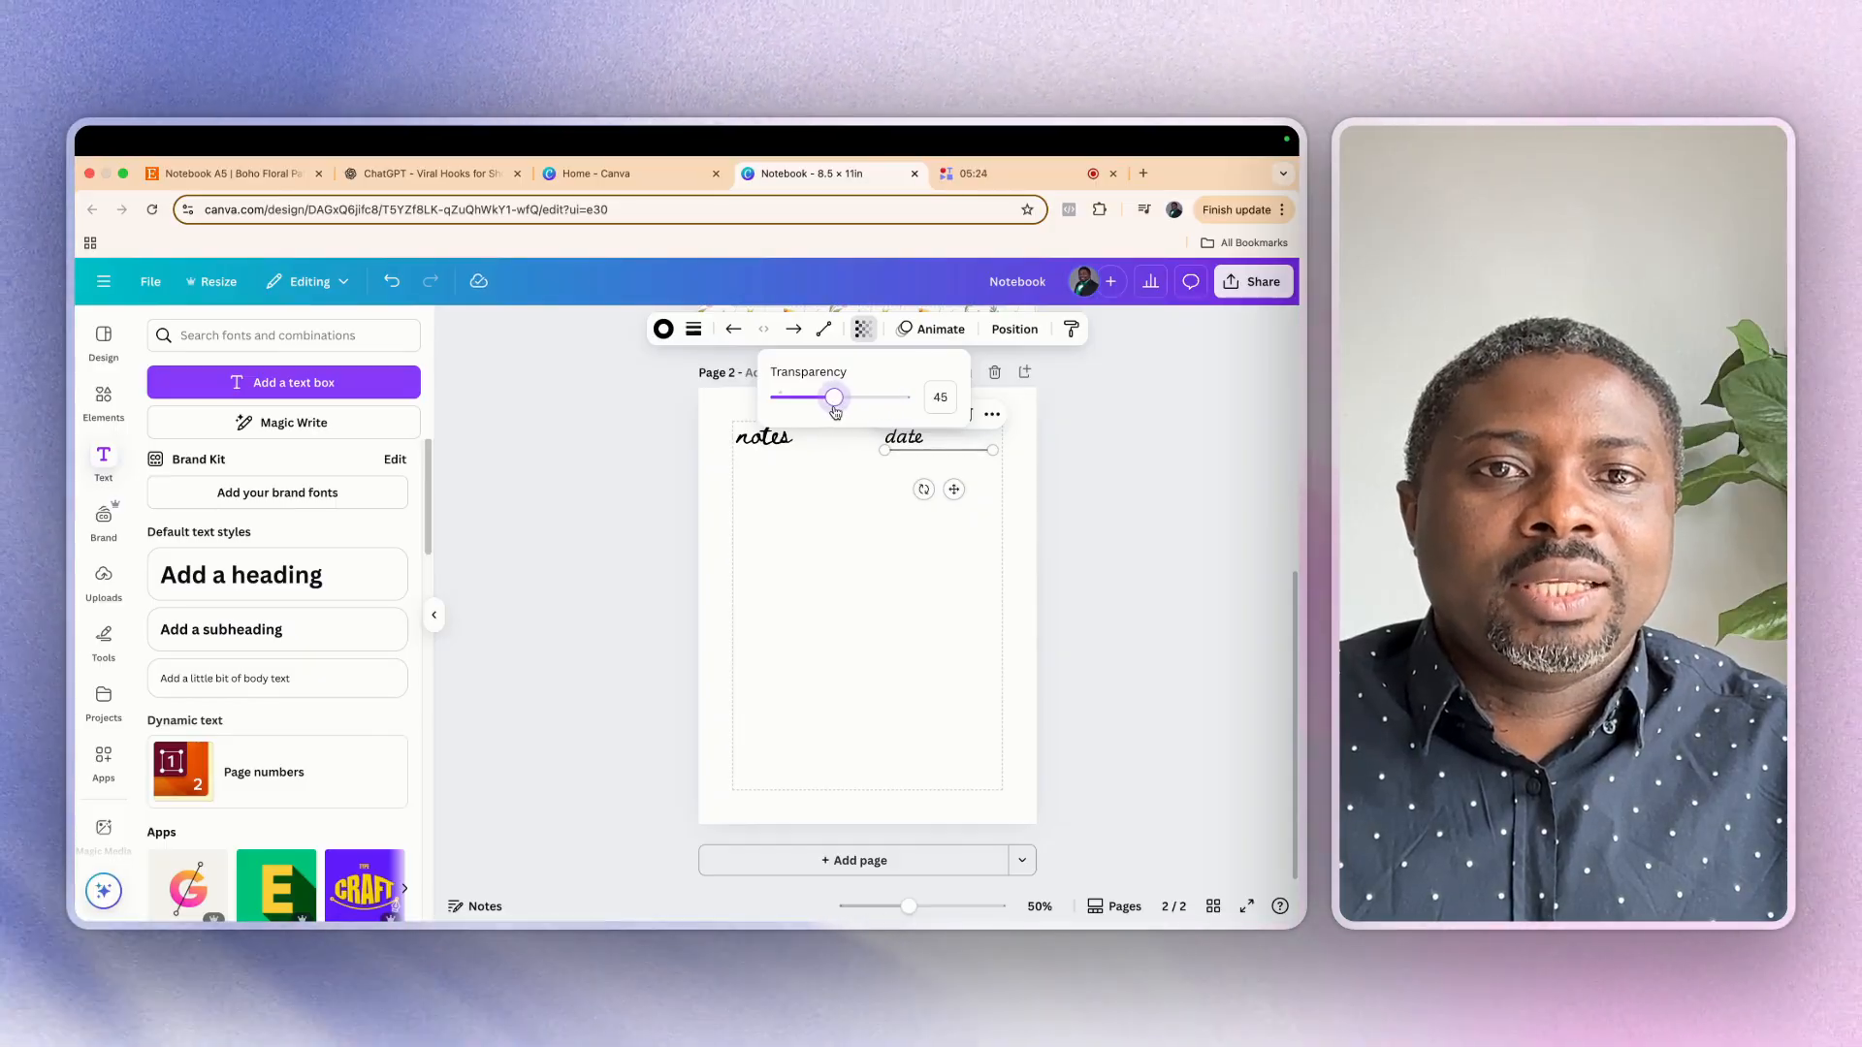
{"action": "left_click", "coordinate": [860, 576]}
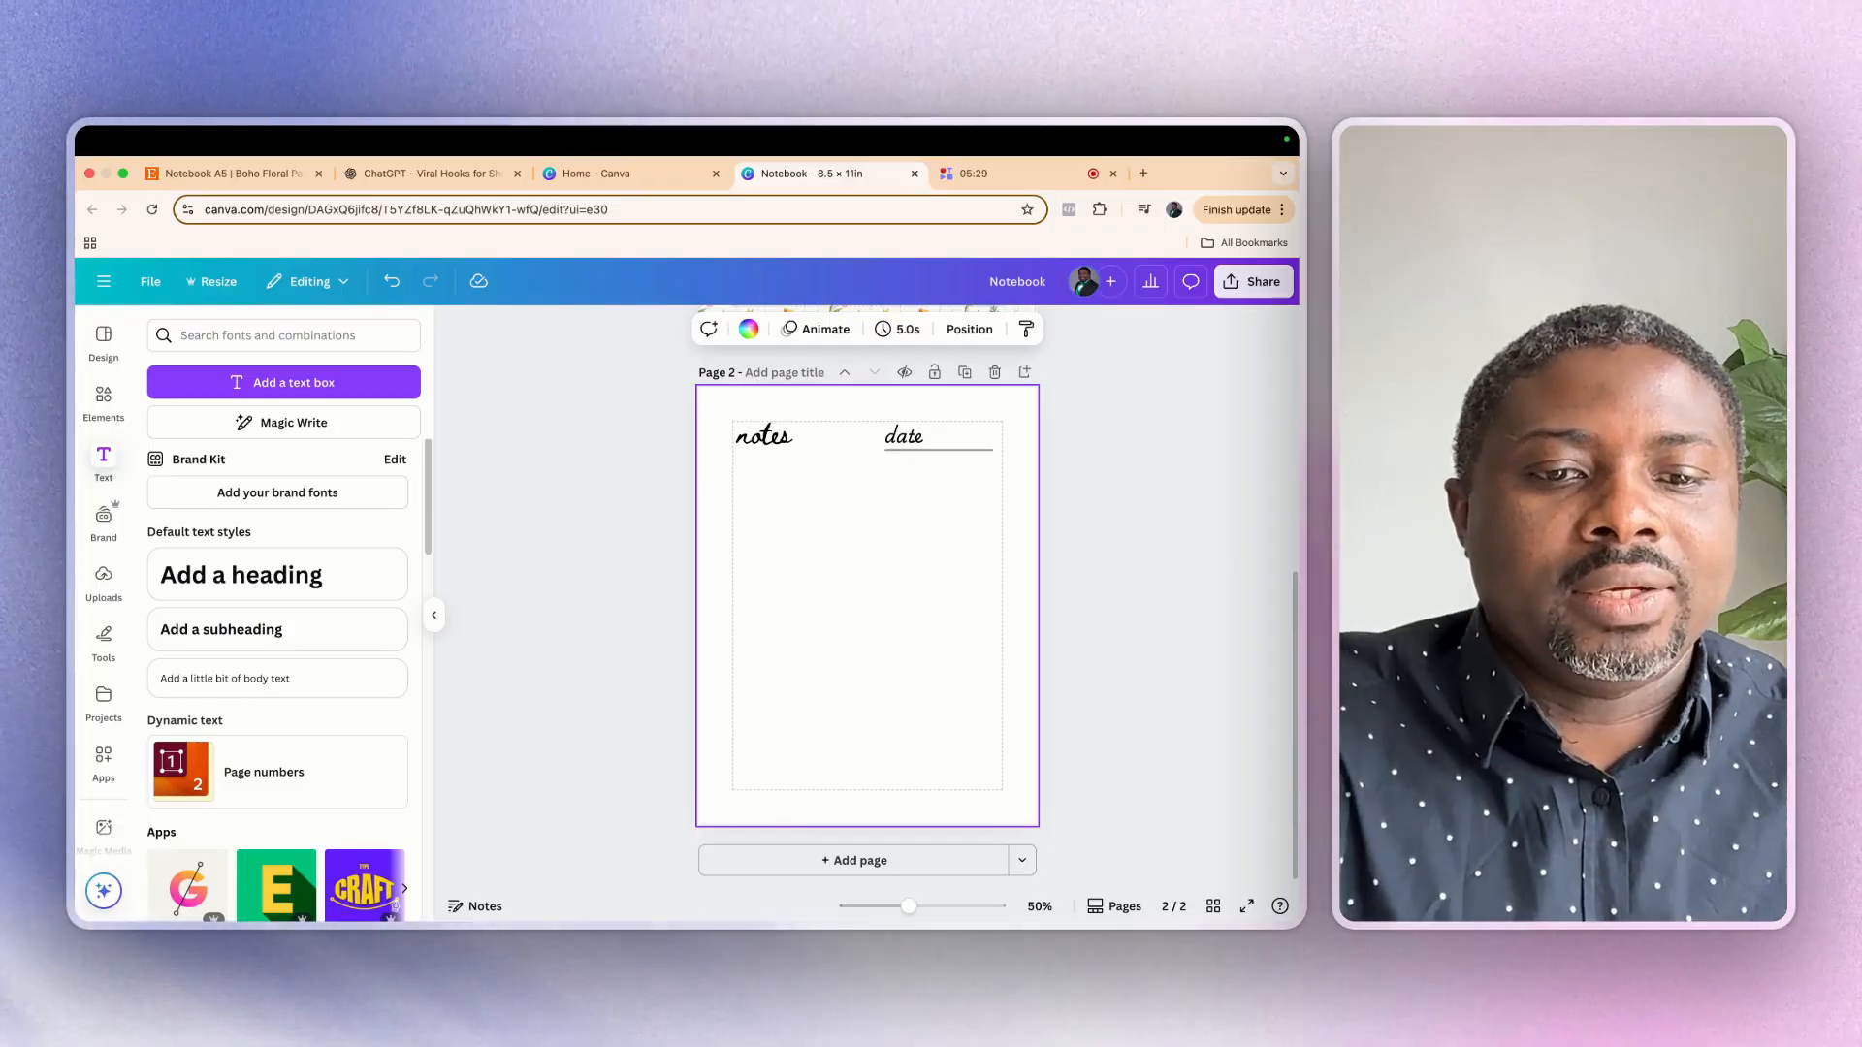
Draw a horizontal line below the two headings, spanning from the left page margin to the right one
{"action": "key", "text": "l"}
{"action": "left_click", "coordinate": [961, 637]}
{"action": "left_click_drag", "start_coordinate": [877, 604], "coordinate": [804, 487]}
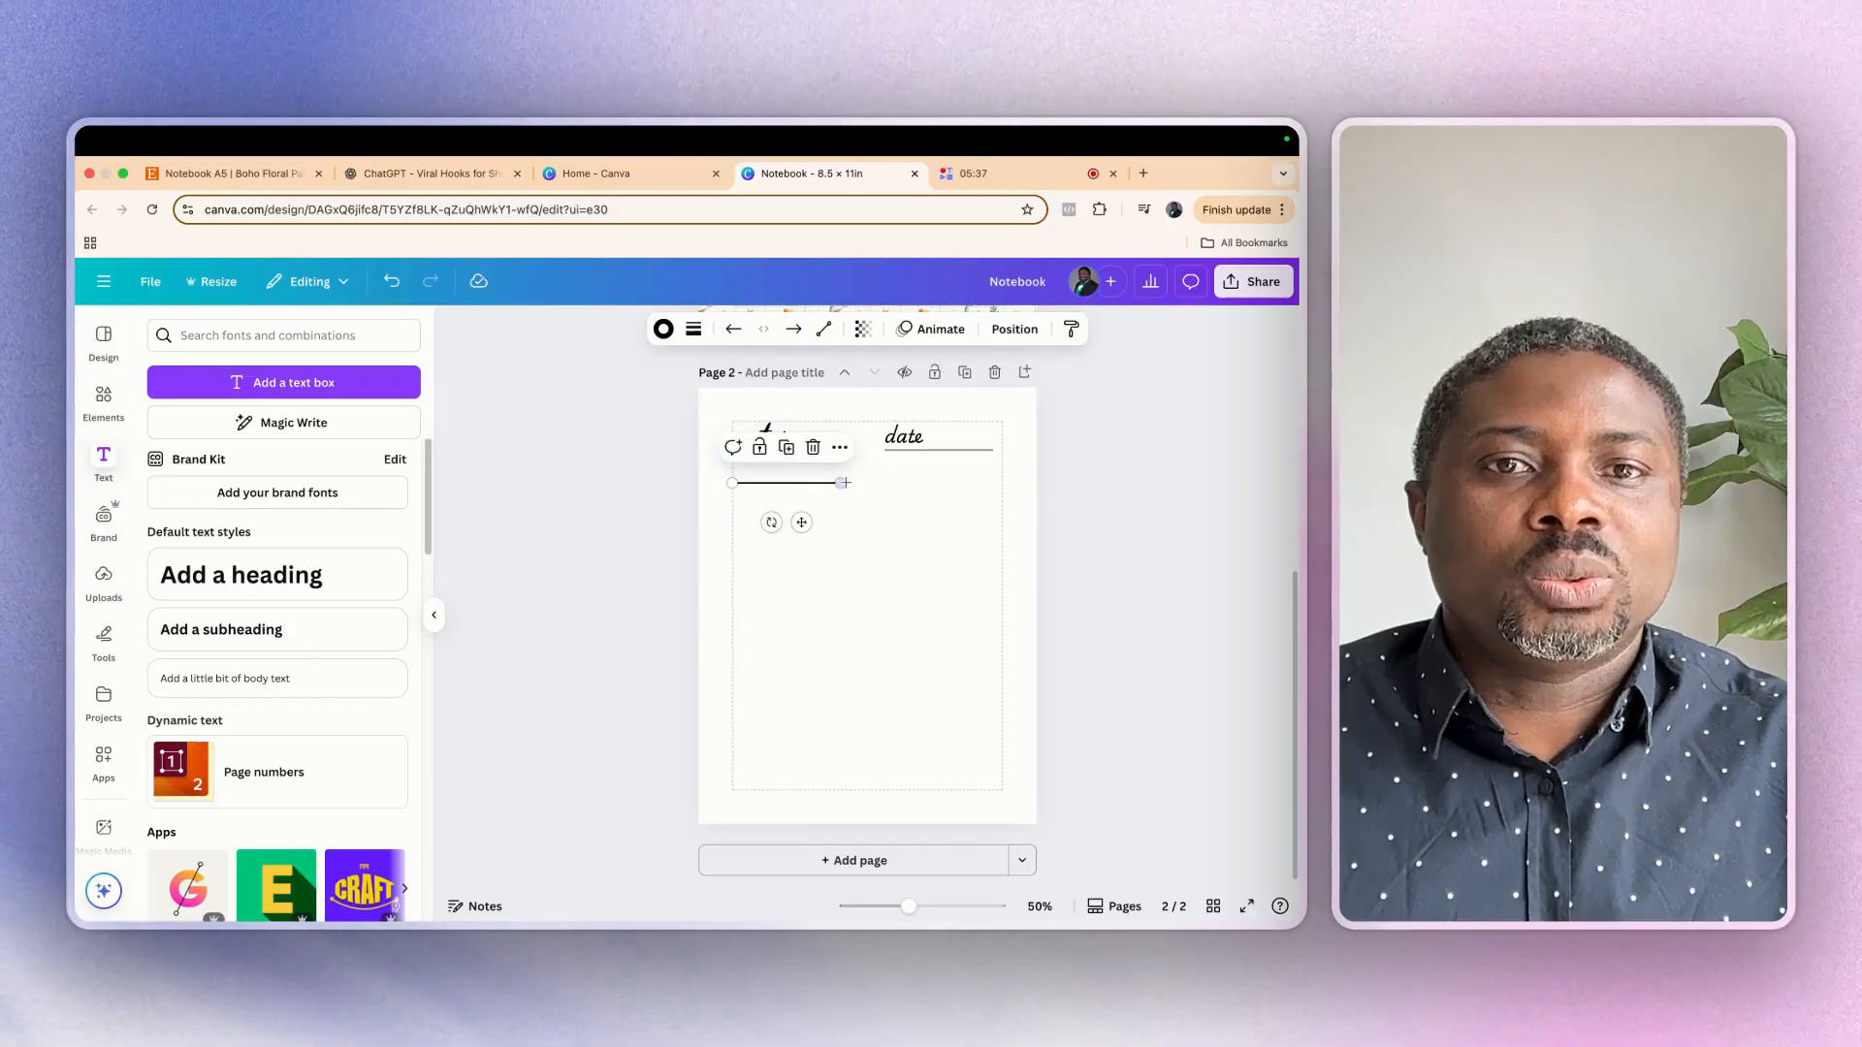
{"action": "left_click_drag", "start_coordinate": [839, 482], "coordinate": [1003, 482]}
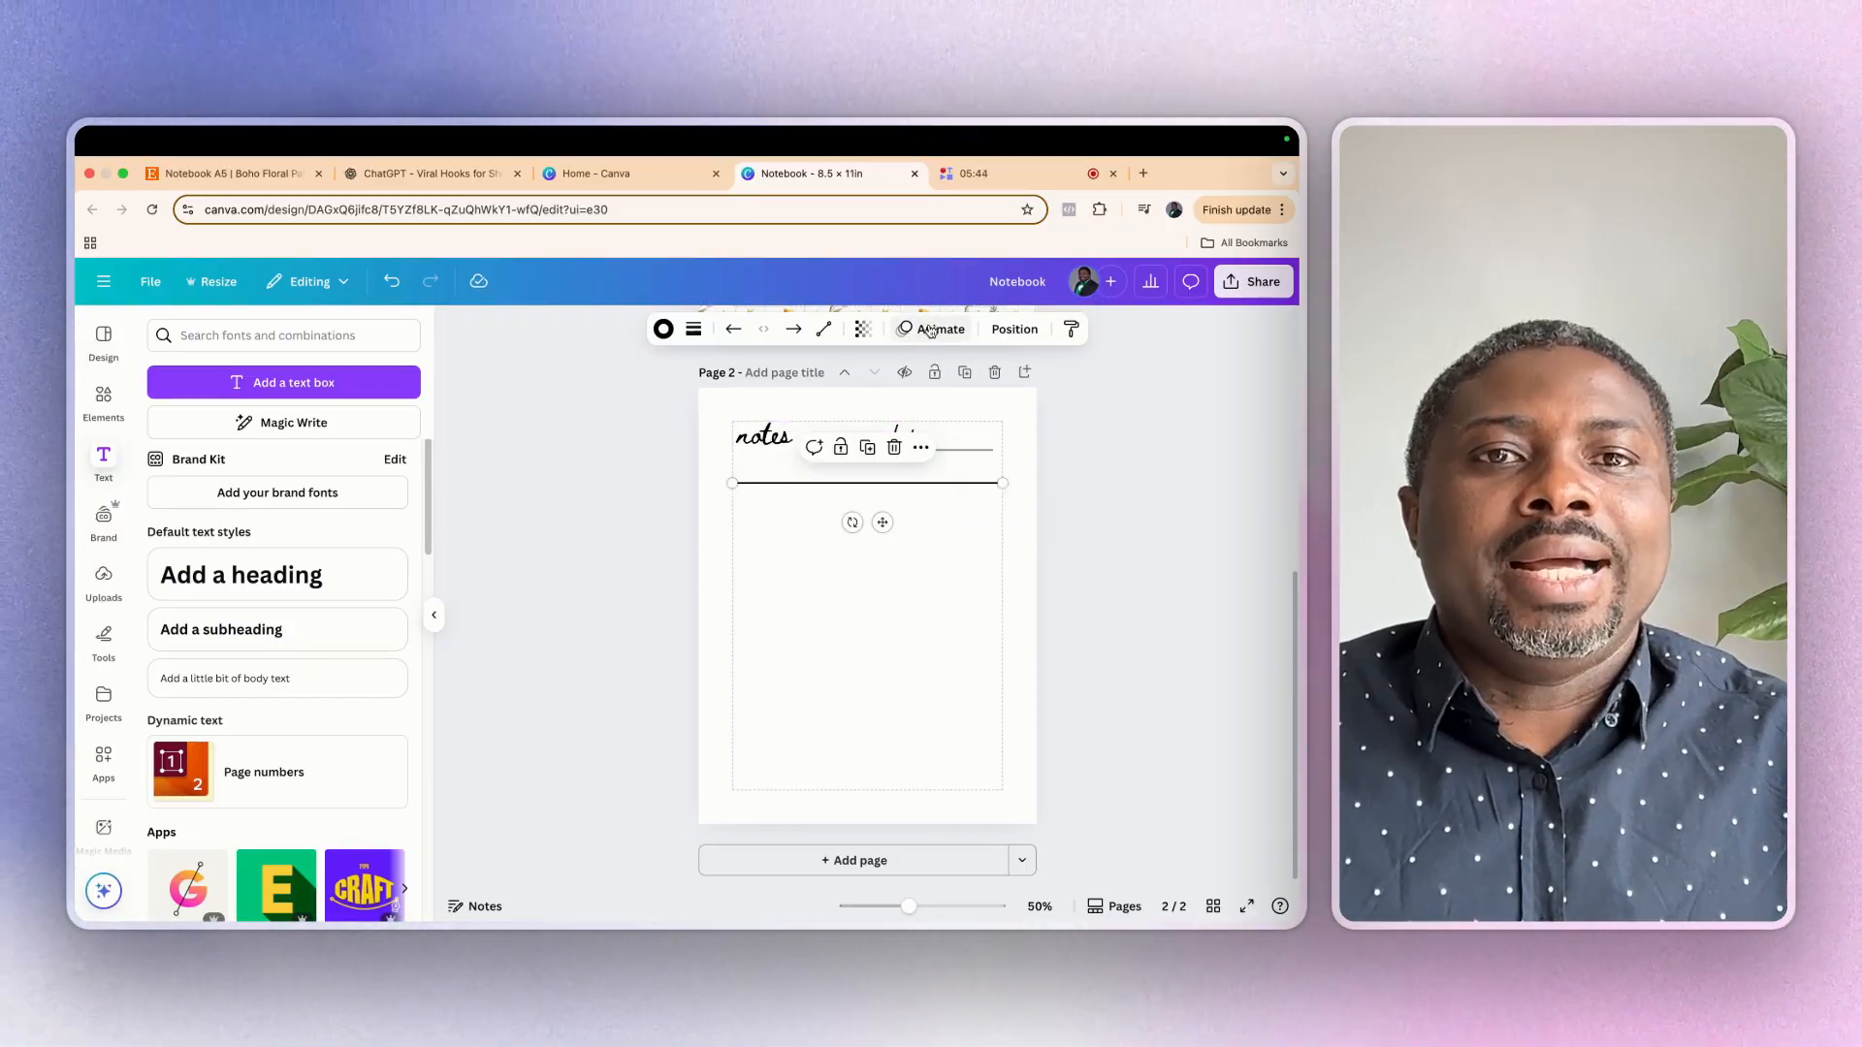
Set the transparency of the full-width line below the headings to 44
{"action": "left_click", "coordinate": [863, 328]}
{"action": "left_click_drag", "start_coordinate": [902, 399], "coordinate": [828, 414]}
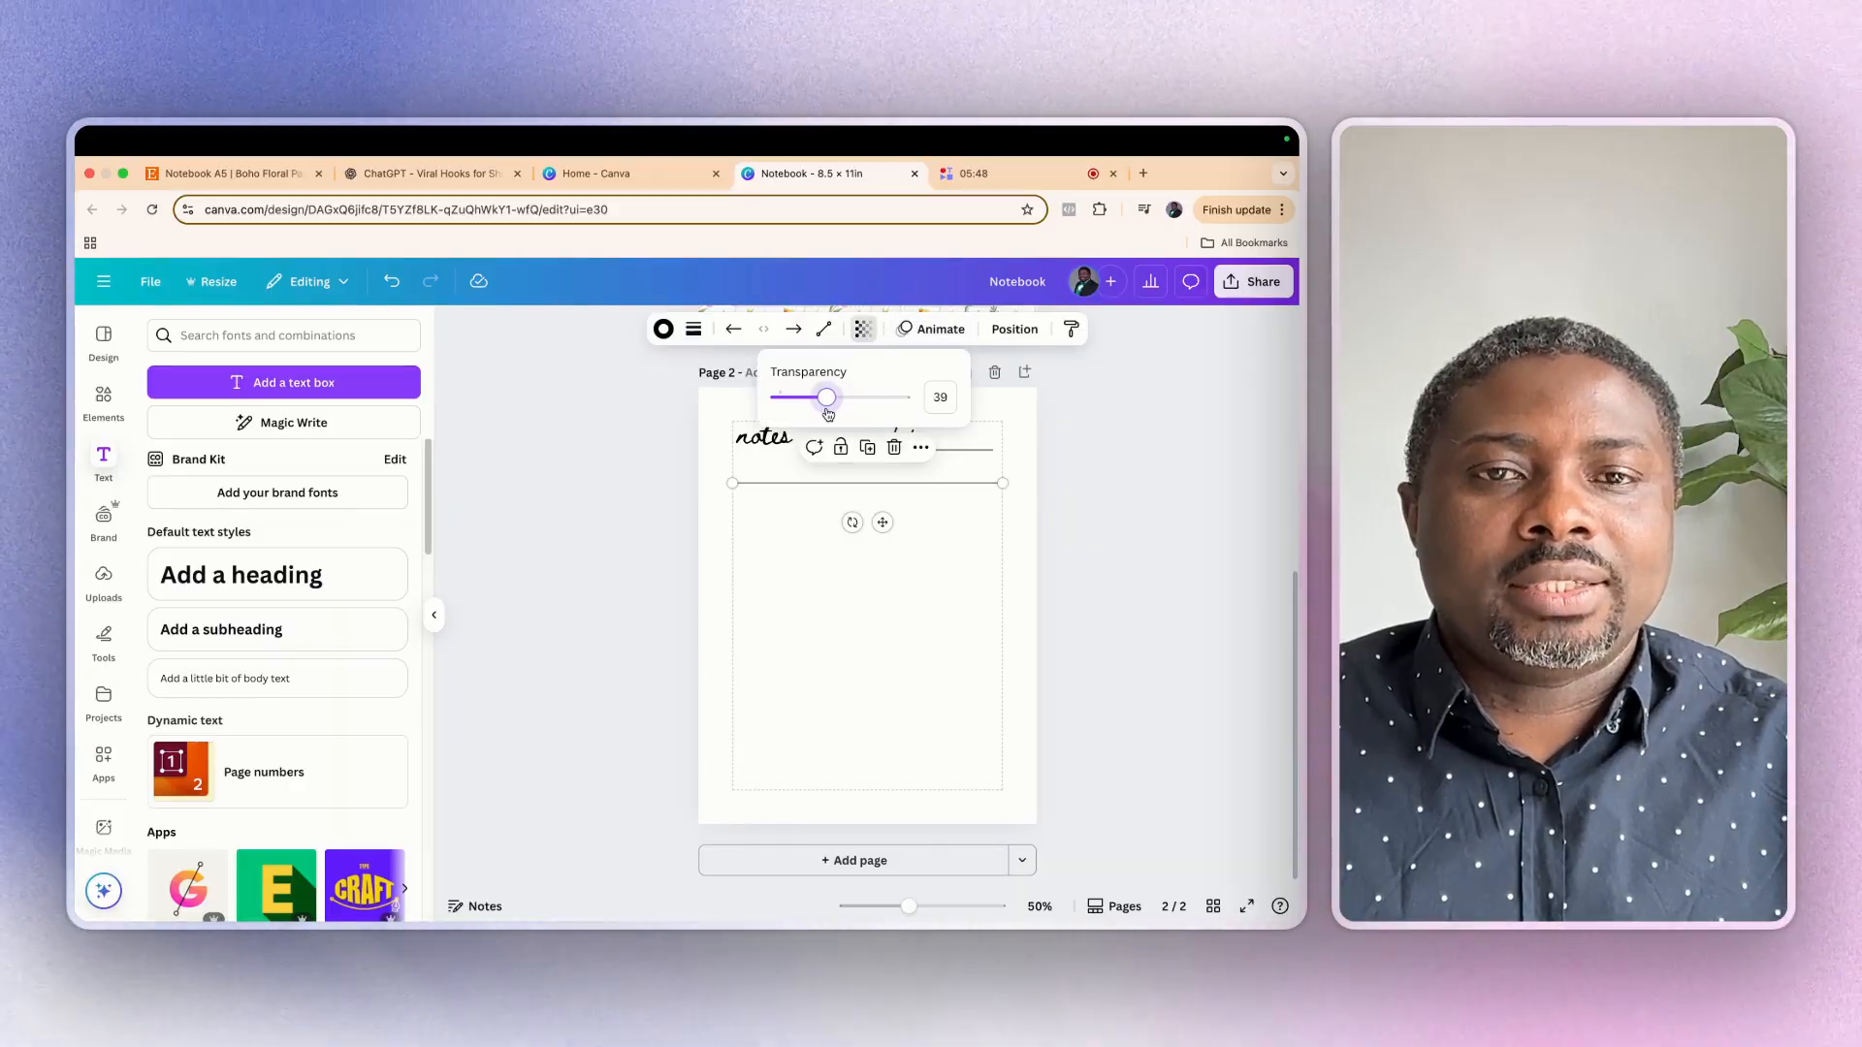
{"action": "key", "text": "super+d"}
{"action": "left_click", "coordinate": [810, 540]}
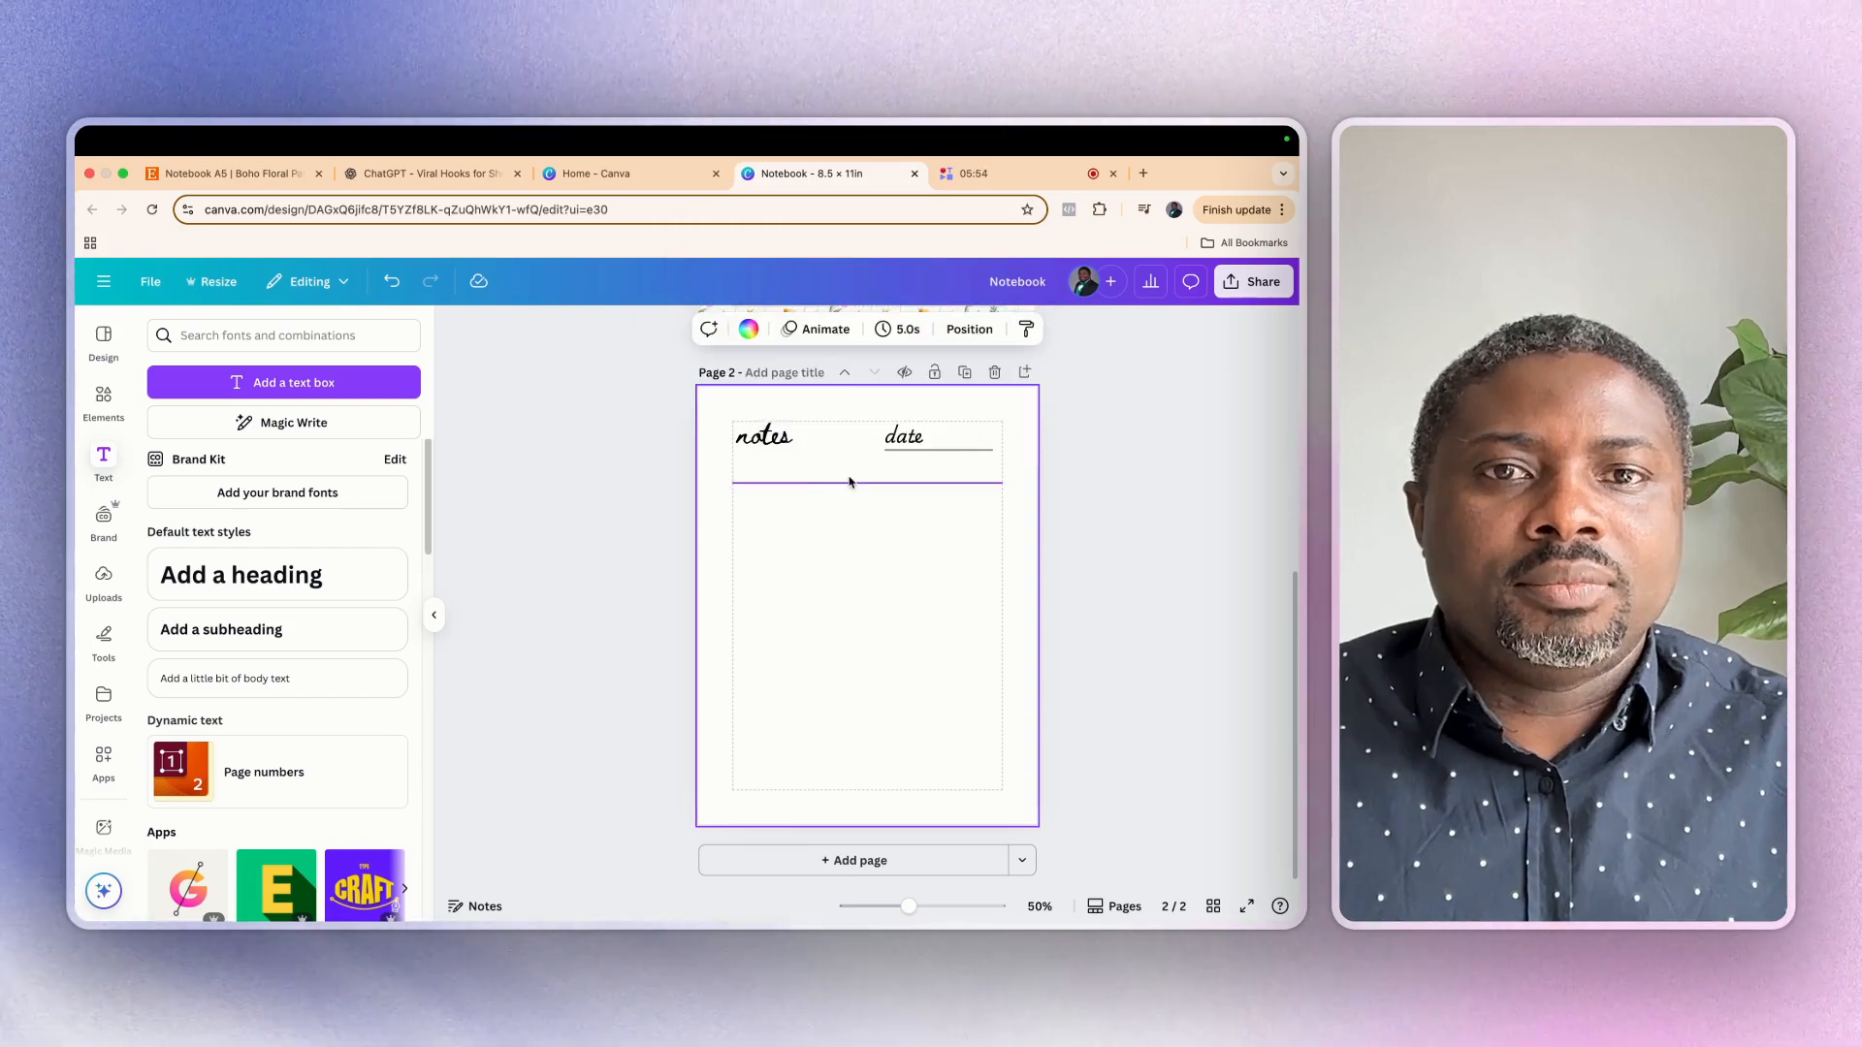
Duplicate the full-width line just below itself and repeat the copy at equal spacing down to the bottom page margin
{"action": "left_click", "coordinate": [850, 483]}
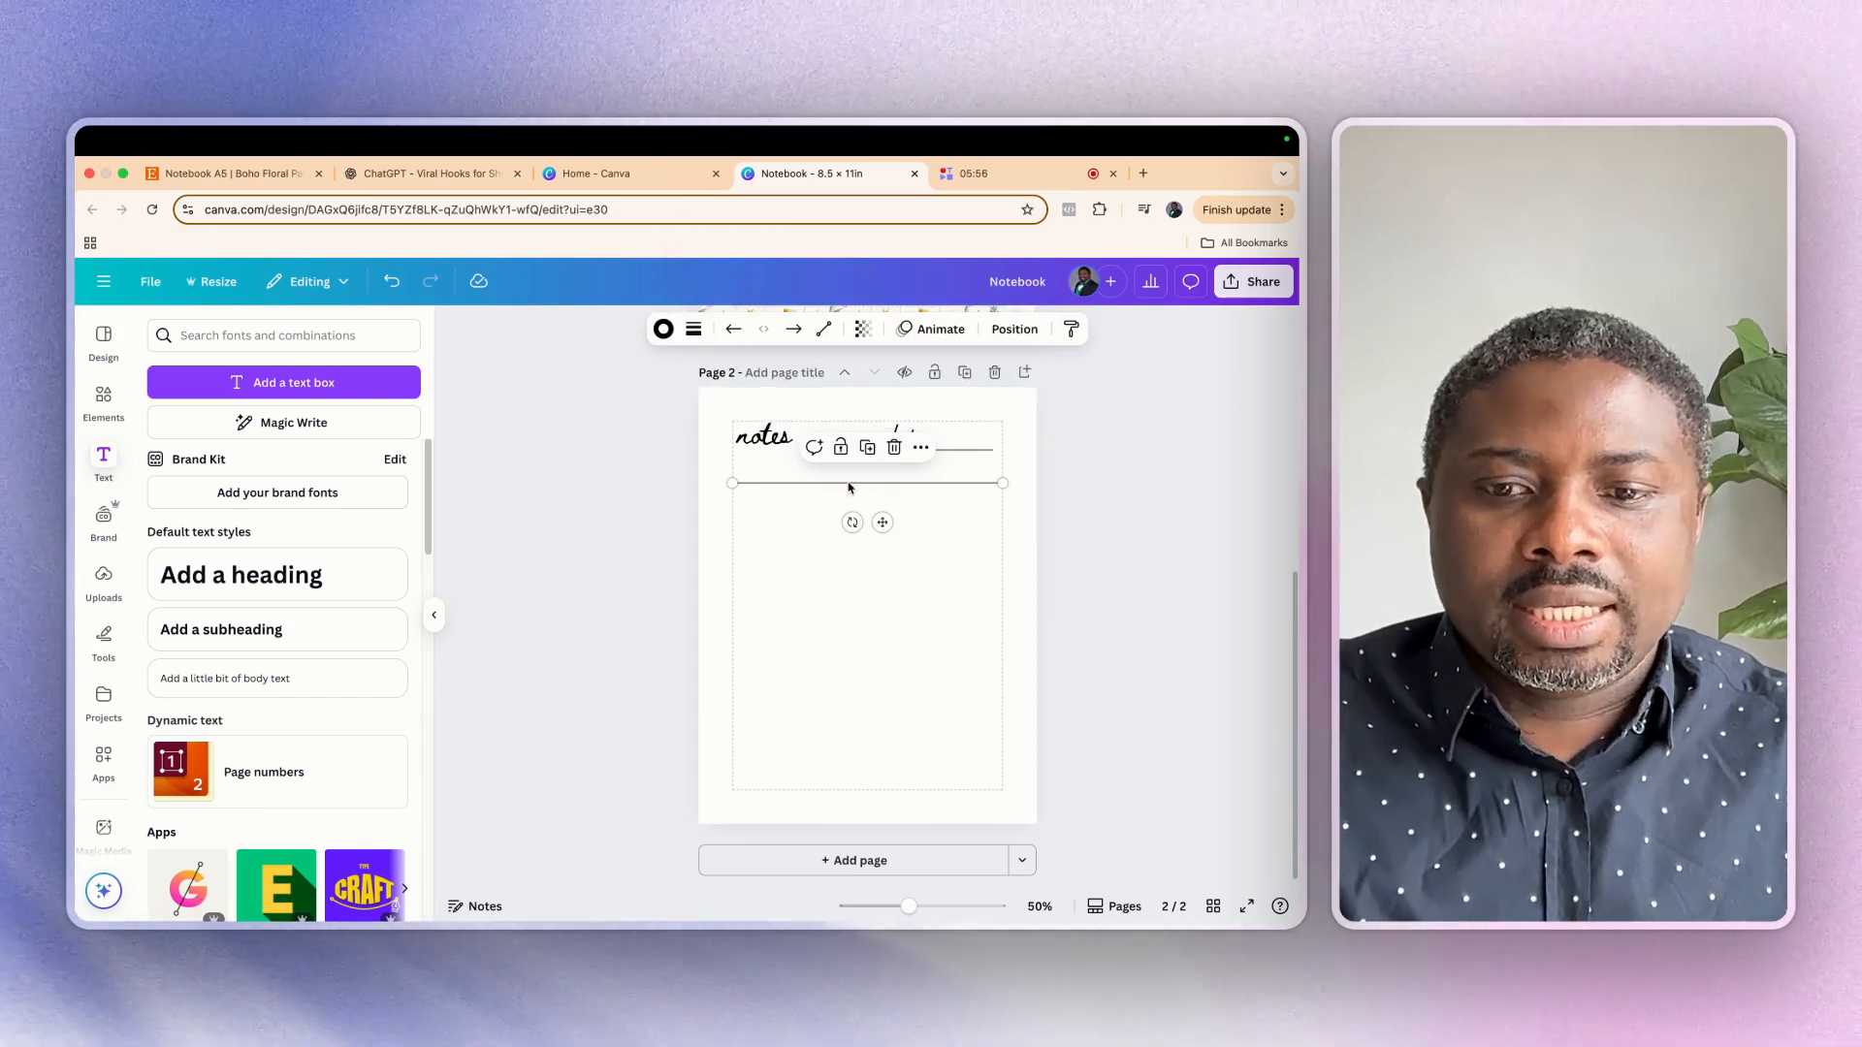
{"action": "key", "text": "super+d"}
{"action": "left_click_drag", "start_coordinate": [854, 509], "coordinate": [855, 511]}
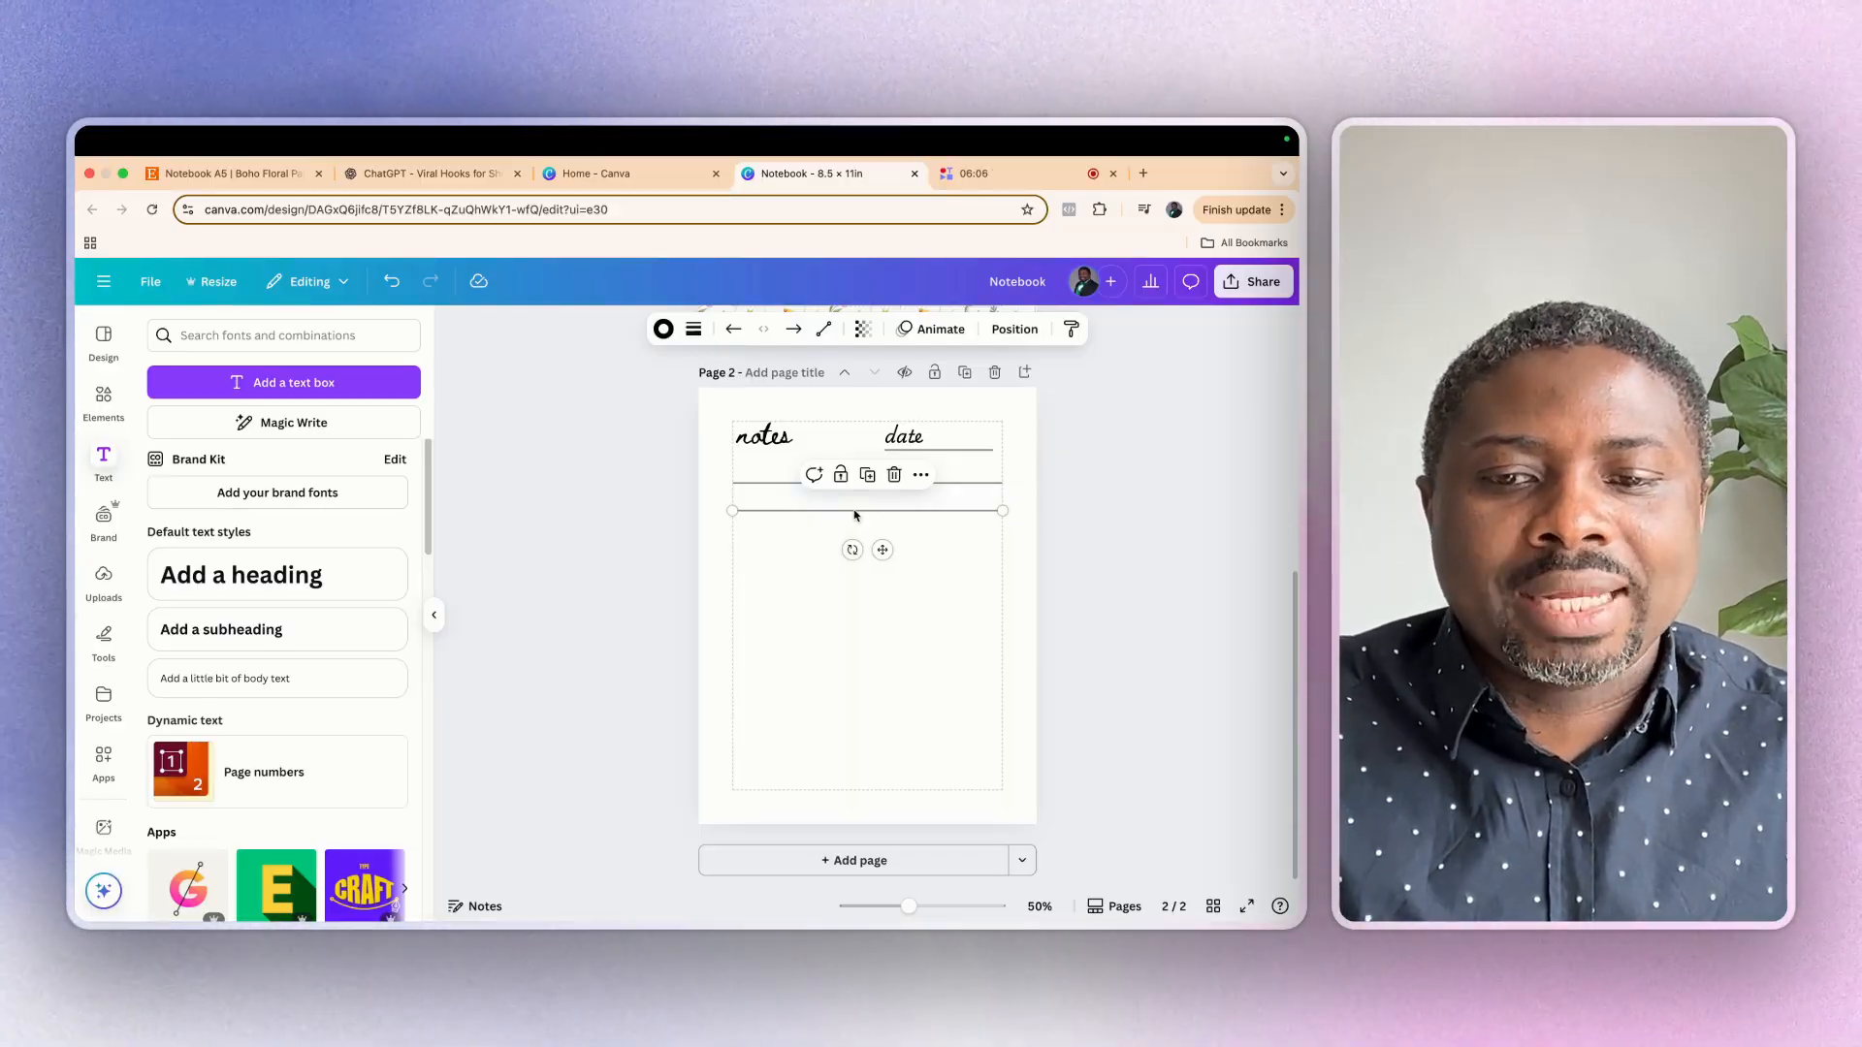
{"action": "key", "text": "super+d"}
{"action": "key", "text": "super+d"}
{"action": "key", "text": "super+d"}
{"action": "key", "text": "super+d"}
{"action": "key", "text": "super+d"}
{"action": "key", "text": "super+d"}
{"action": "key", "text": "super+d"}
{"action": "key", "text": "super+d"}
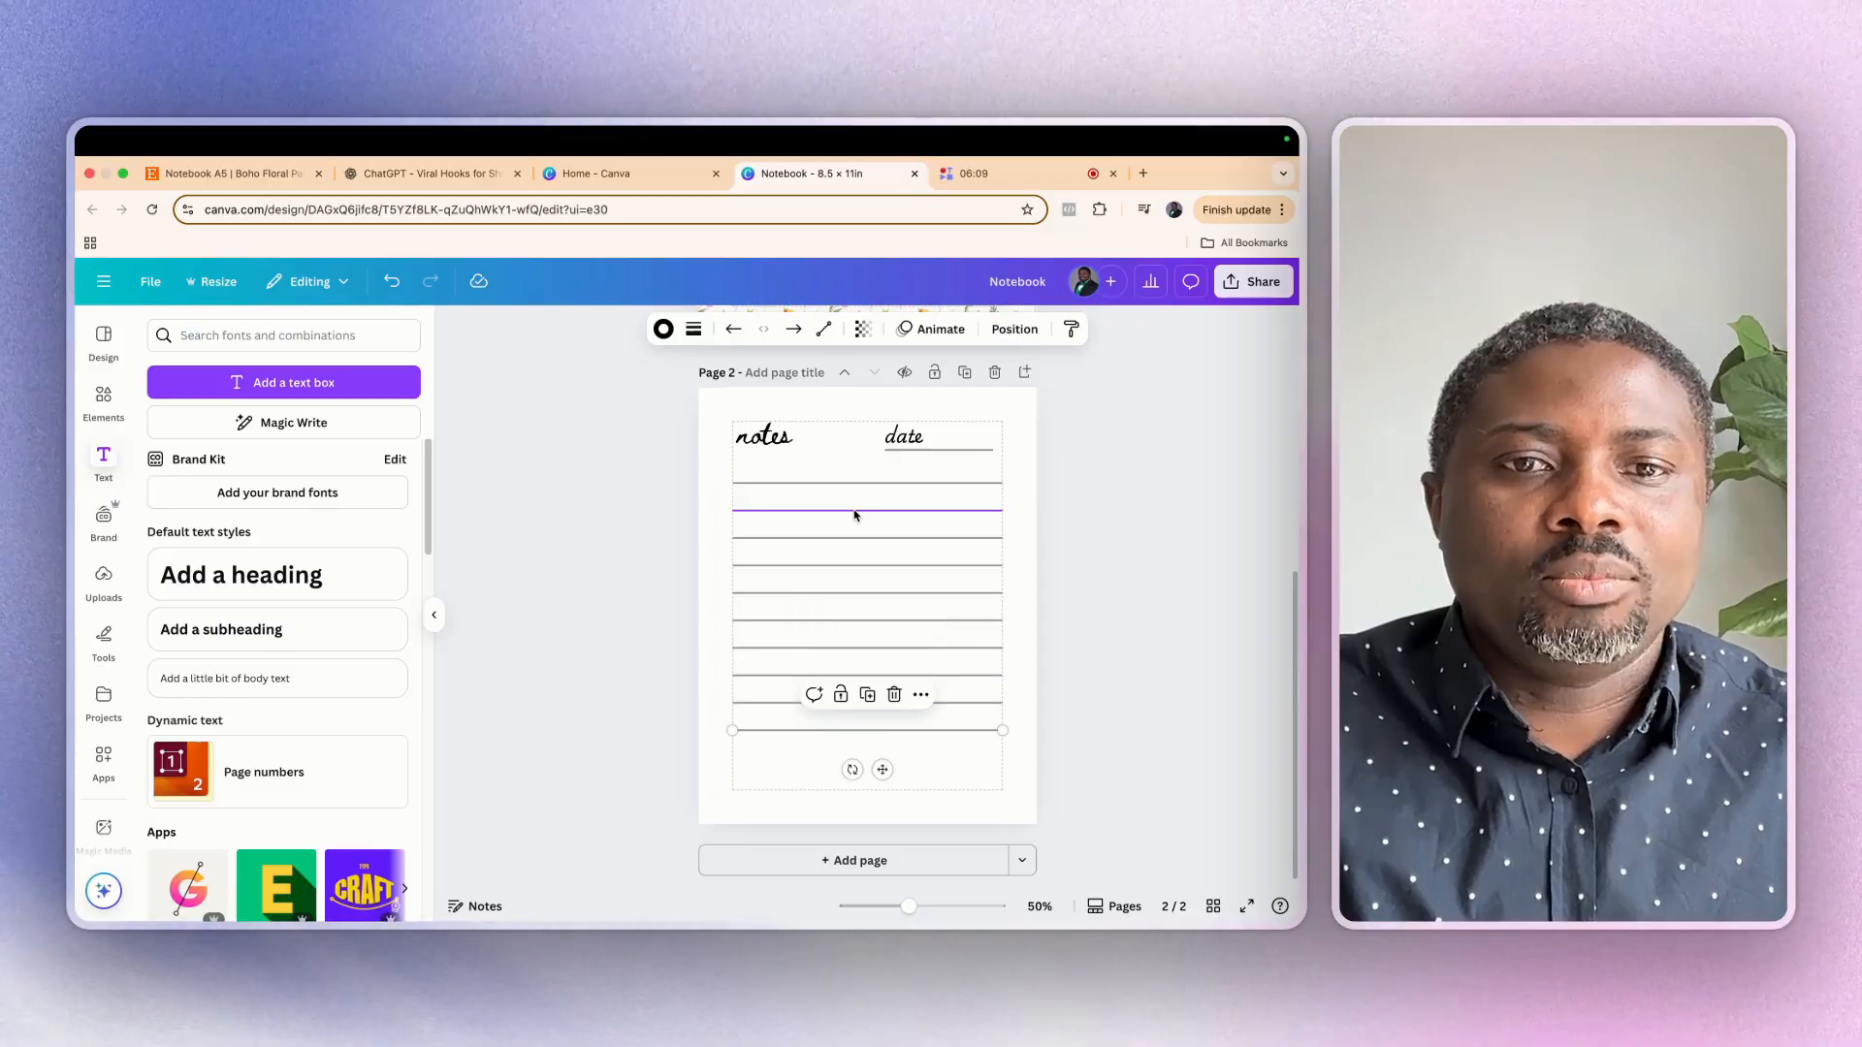
{"action": "key", "text": "super+d"}
{"action": "key", "text": "super+d"}
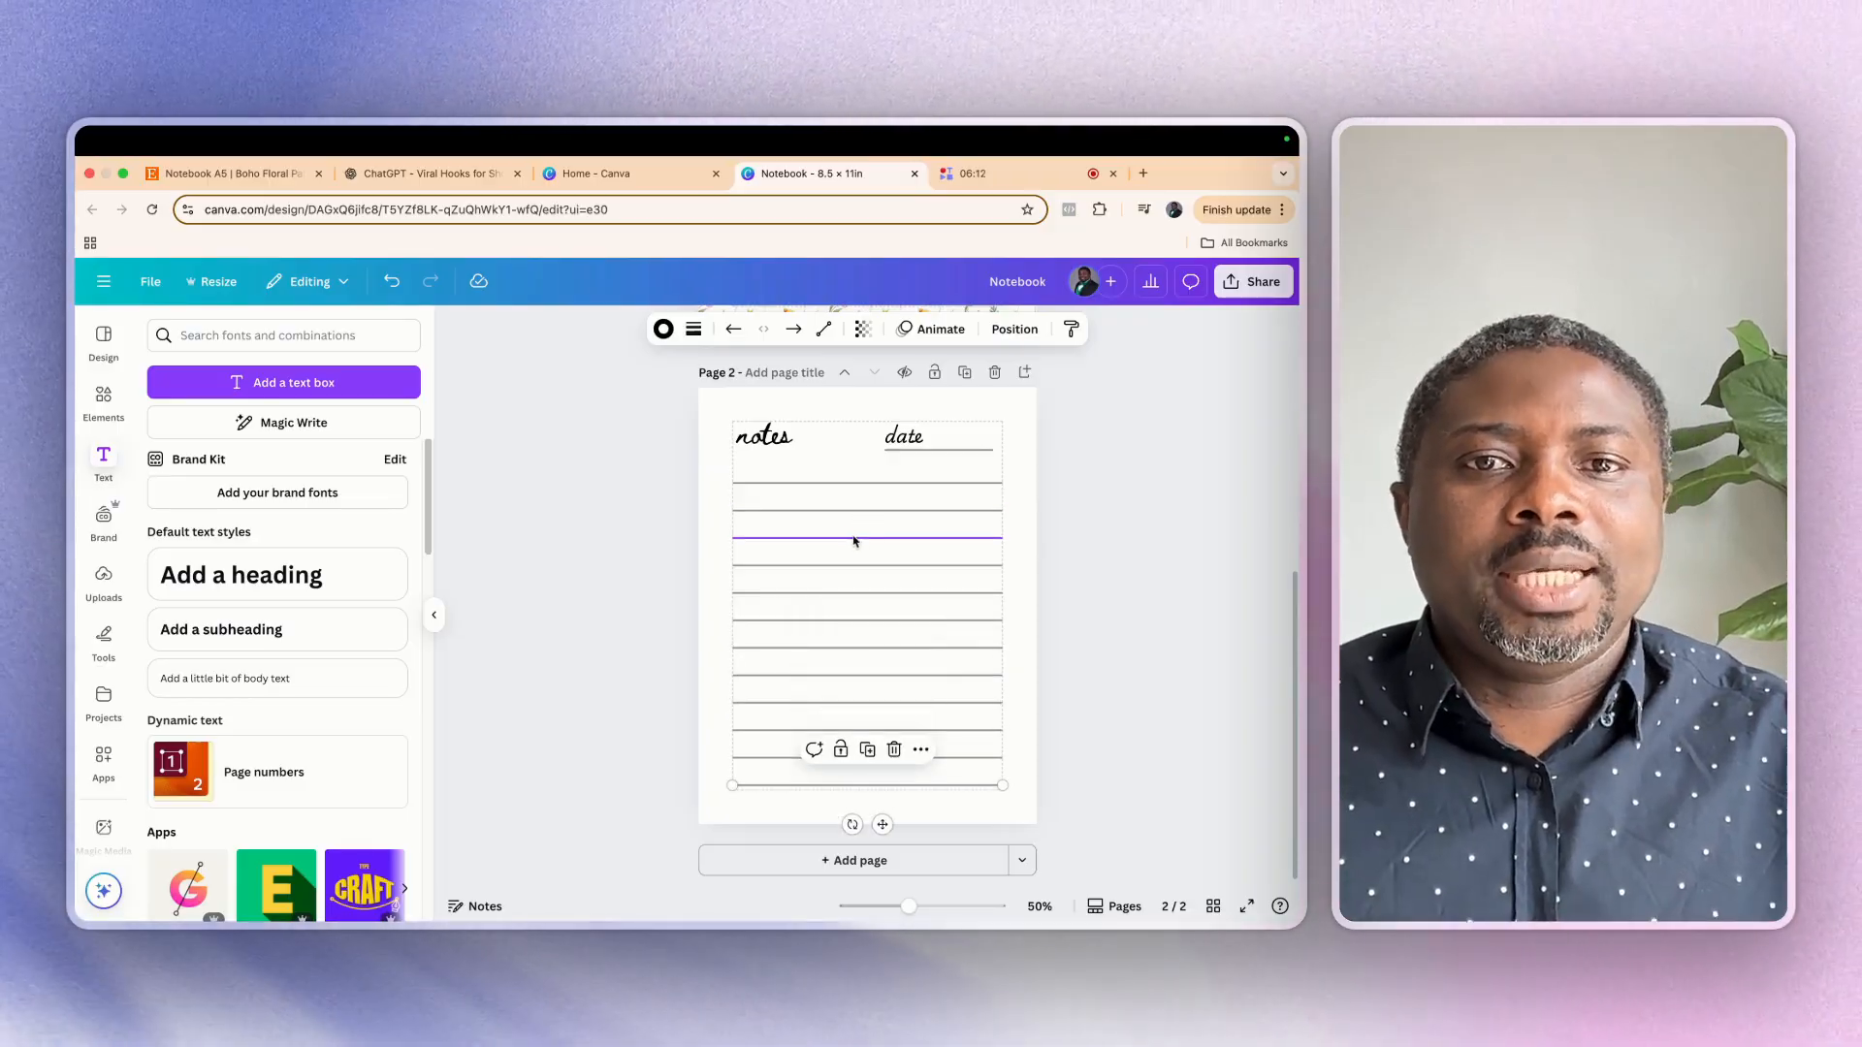
{"action": "left_click", "coordinate": [707, 519]}
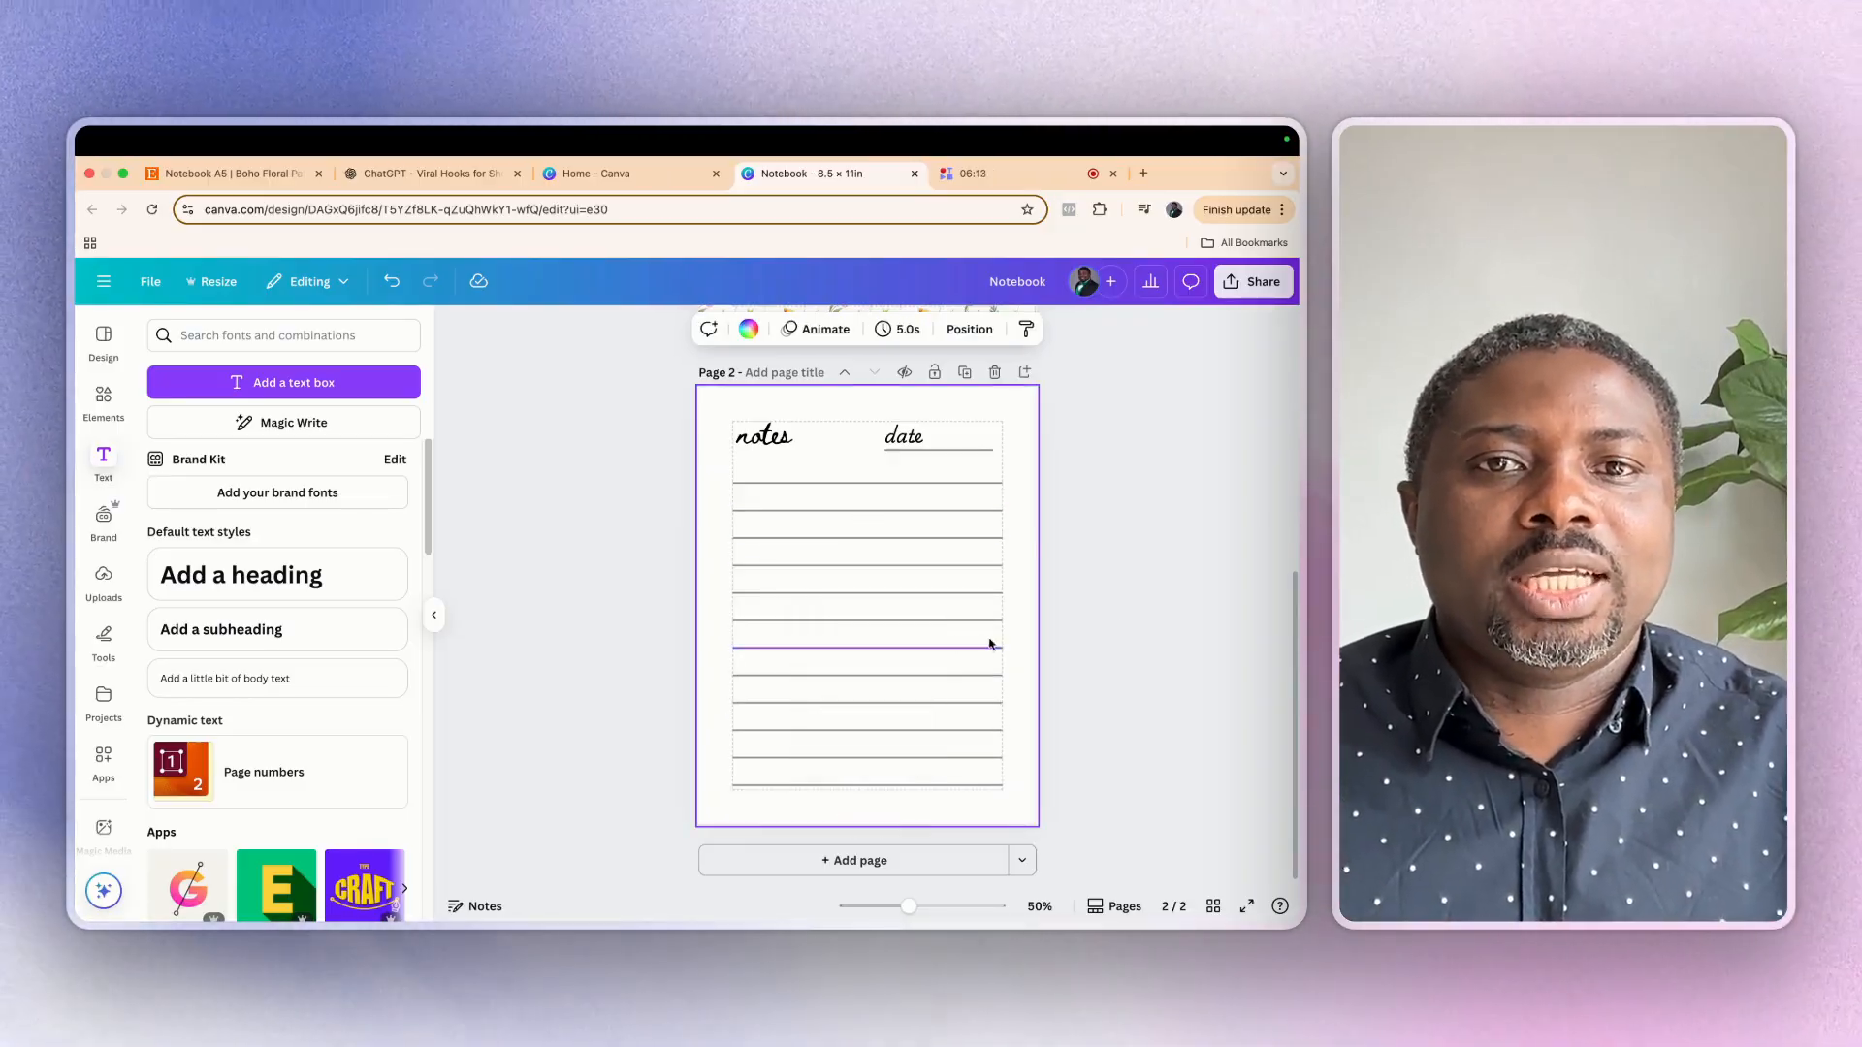
Change the stroke style of the writing line under "date" to short dashes
{"action": "left_click", "coordinate": [955, 454]}
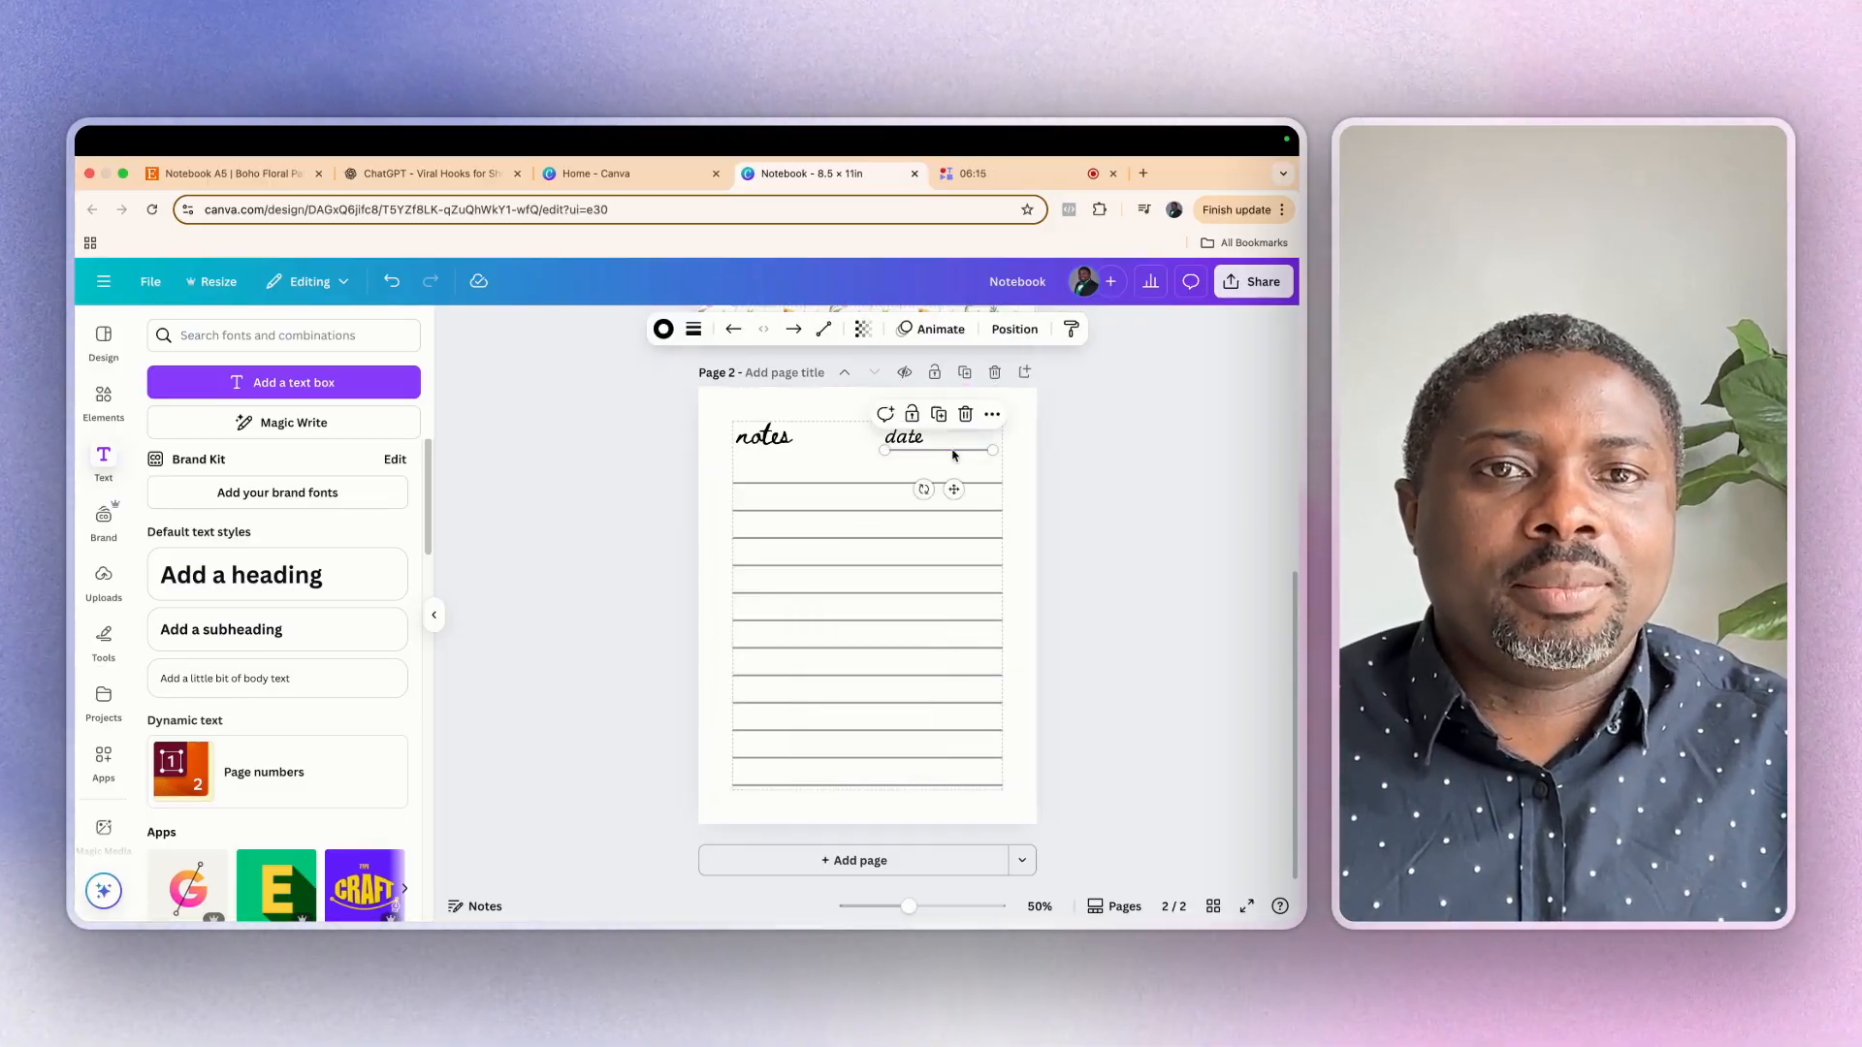
{"action": "left_click", "coordinate": [694, 331]}
{"action": "left_click", "coordinate": [722, 388]}
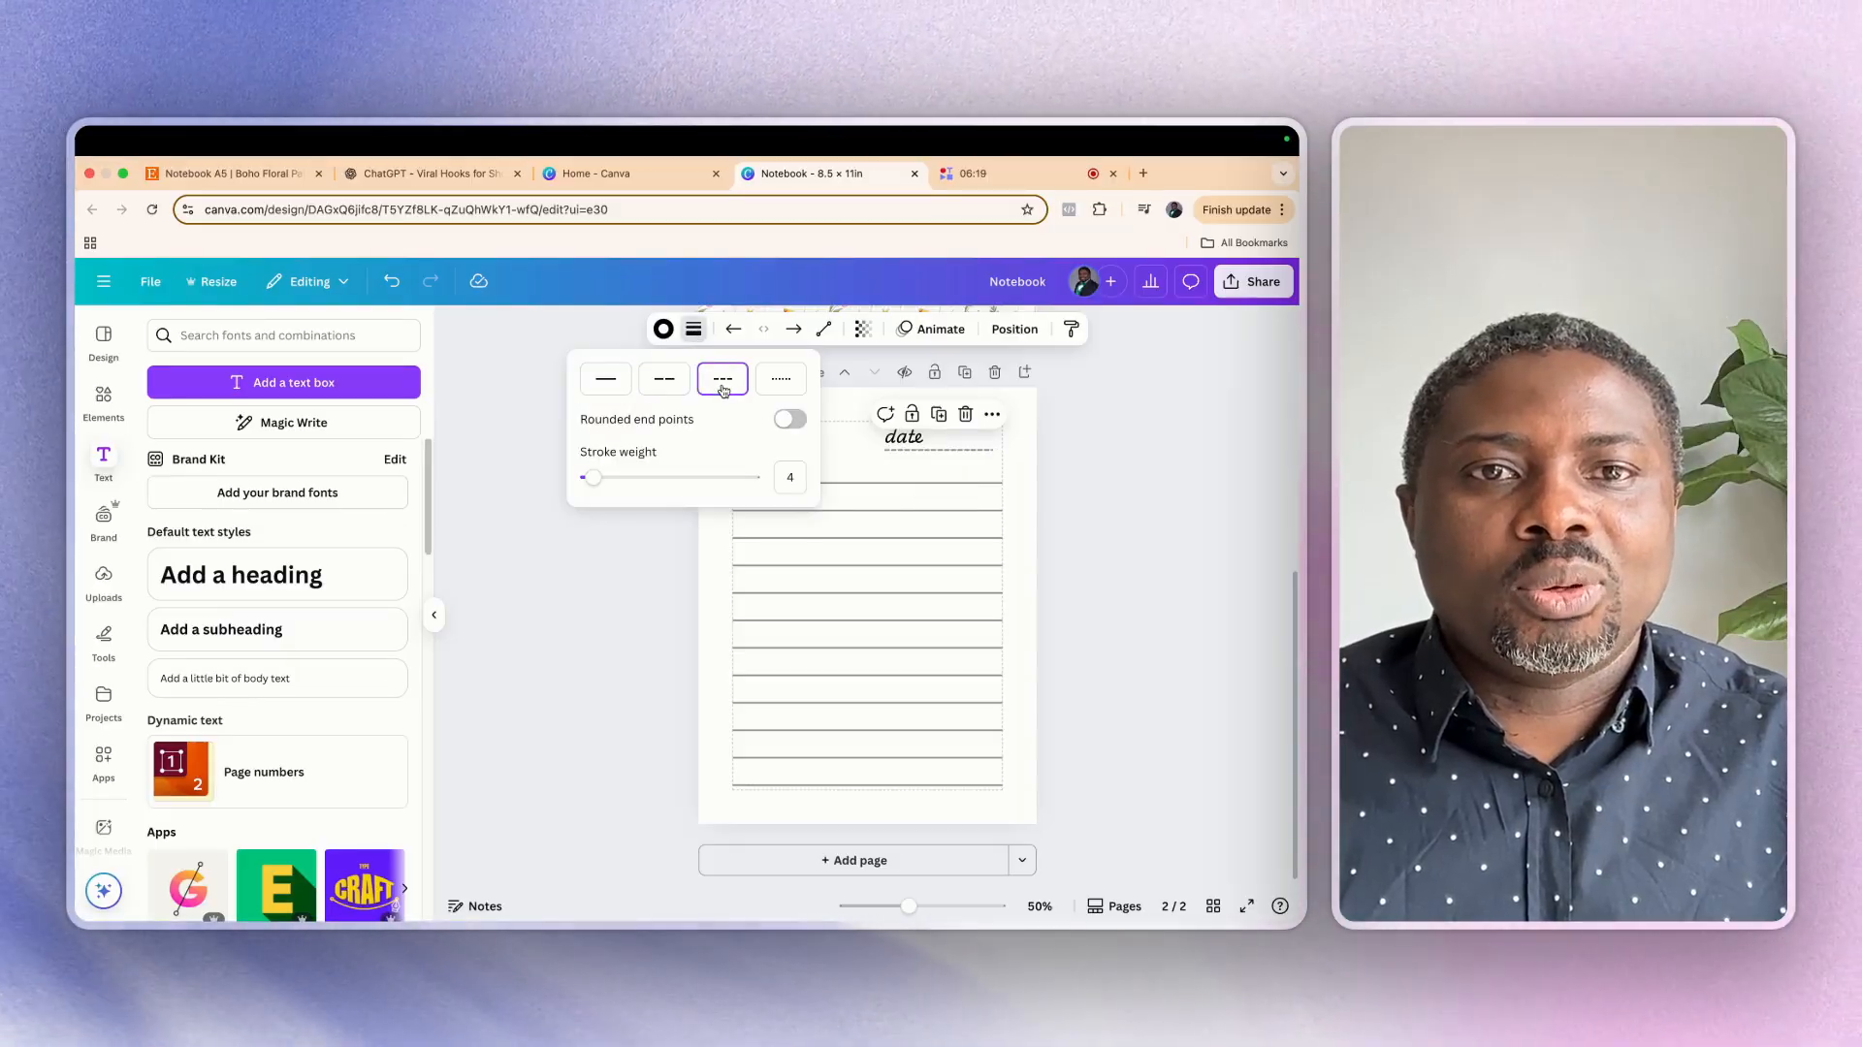
{"action": "left_click", "coordinate": [1108, 495]}
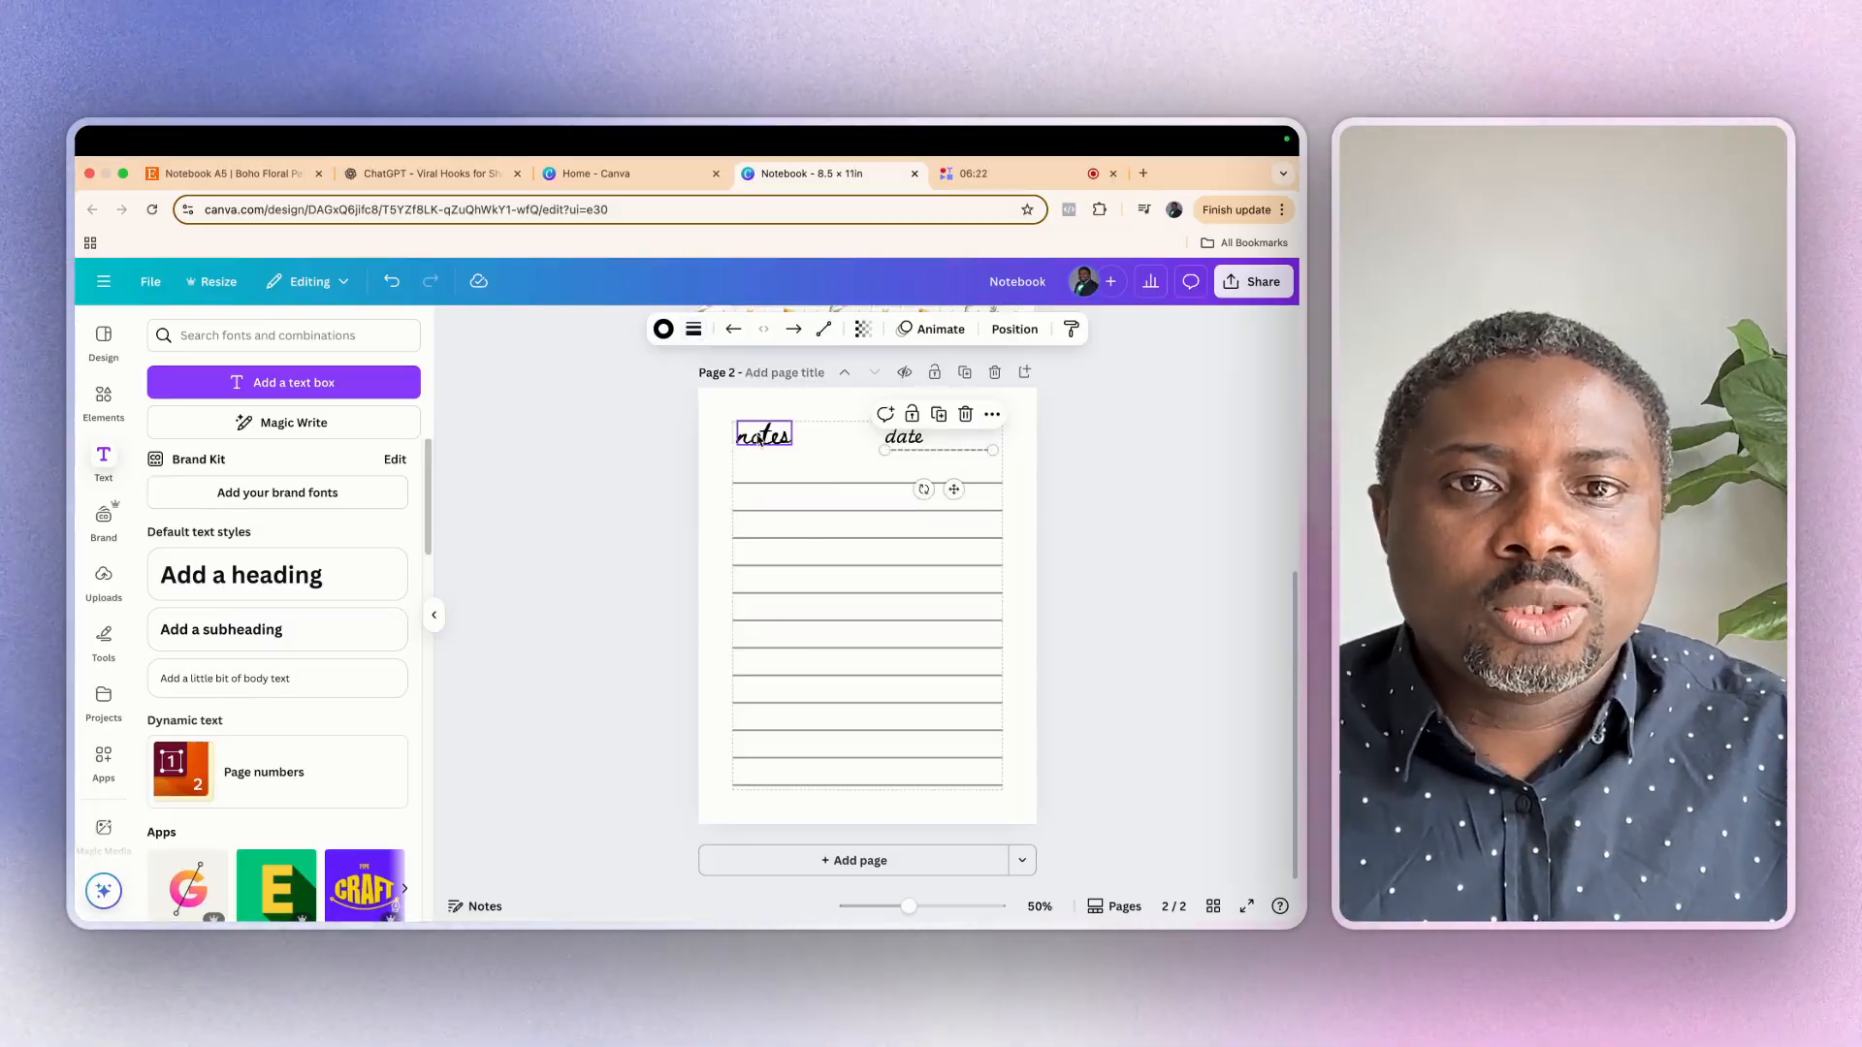
{"action": "left_click", "coordinate": [1093, 533]}
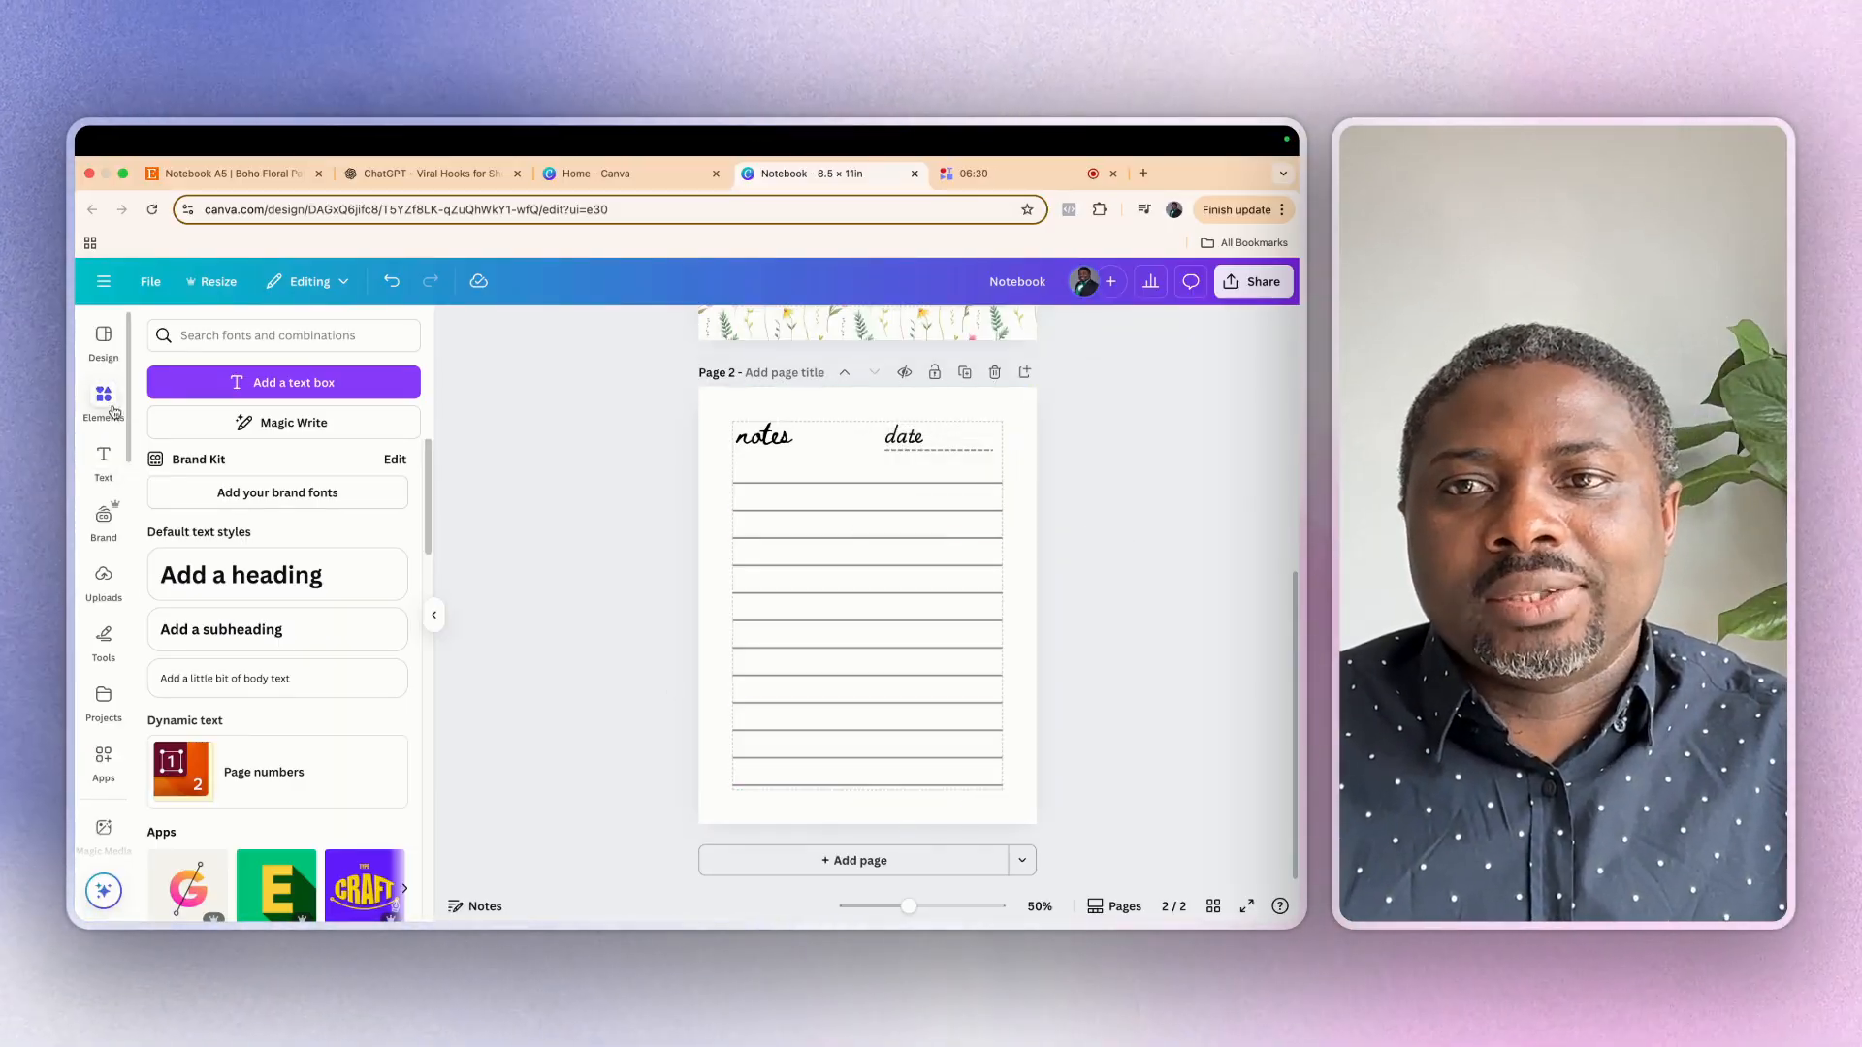
Search the elements for "flower" and add the yellow flower graphic with the green stem to page 2
{"action": "left_click", "coordinate": [105, 399]}
{"action": "left_click", "coordinate": [208, 345]}
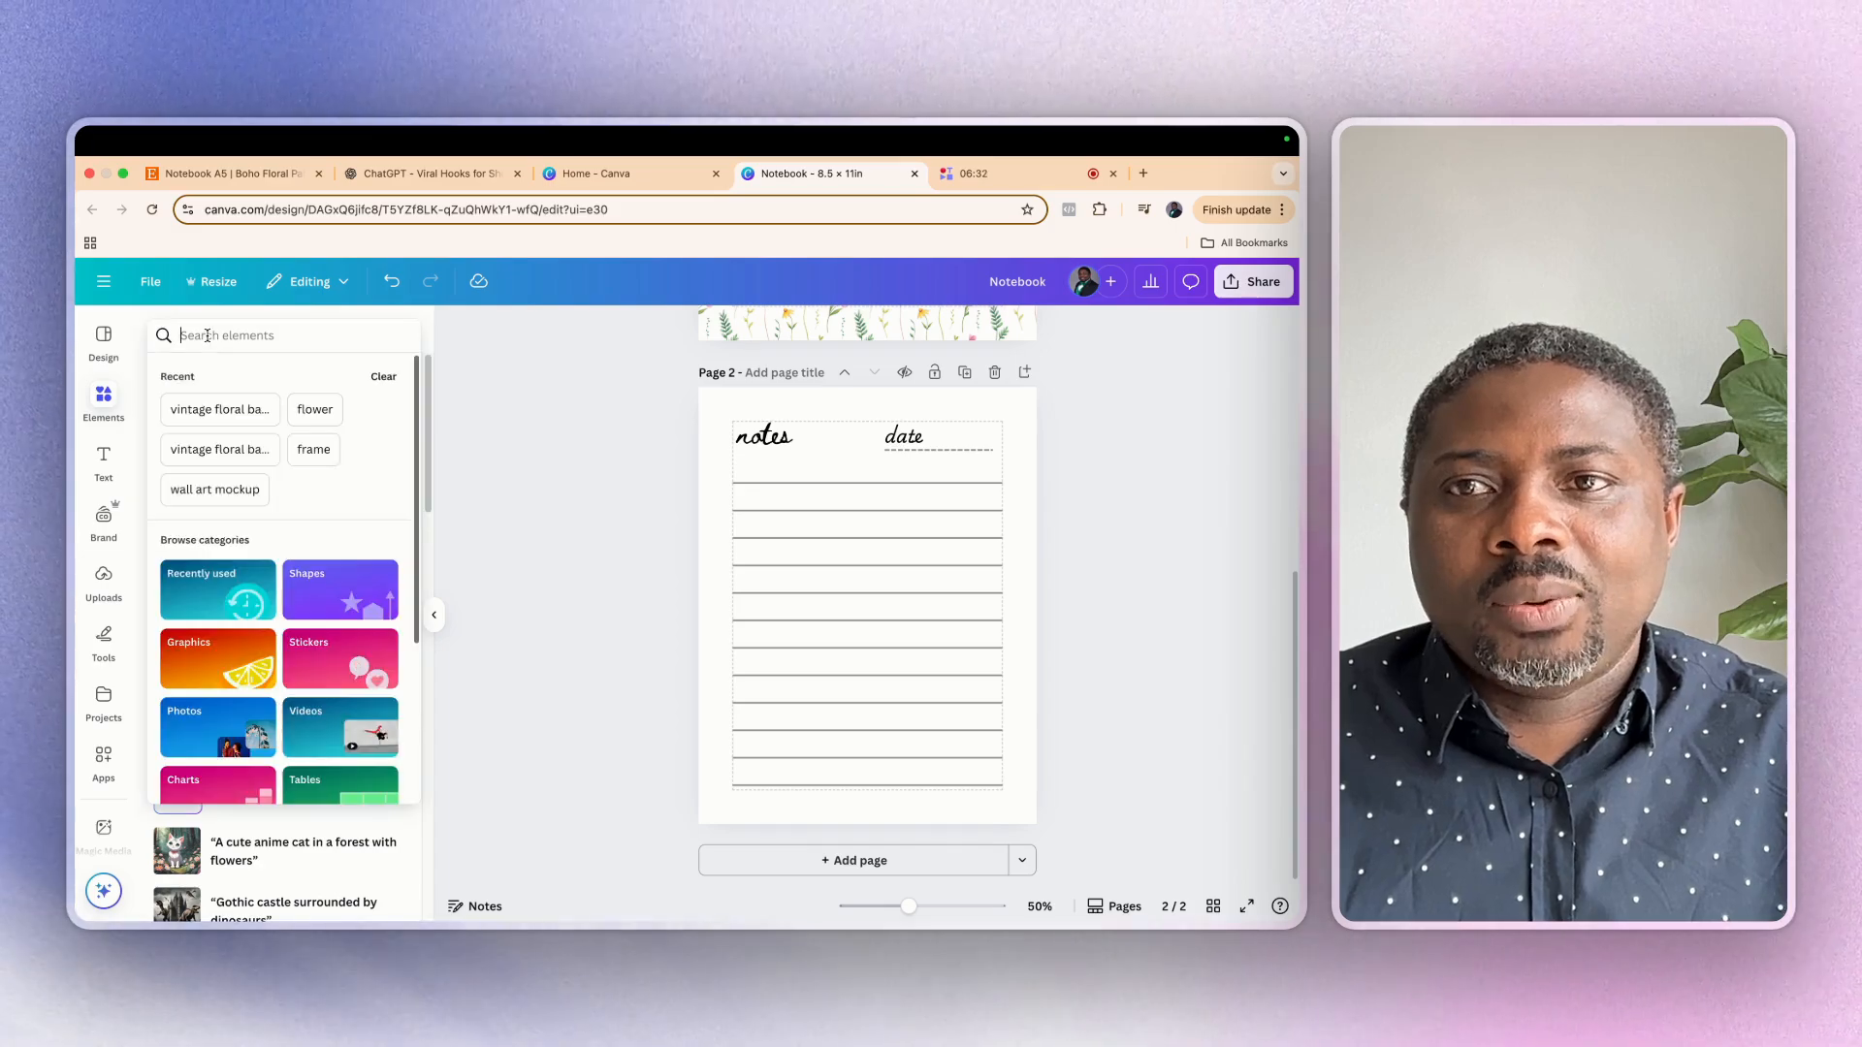
{"action": "type", "text": "floqw"}
{"action": "key", "text": "BackSpace"}
{"action": "key", "text": "BackSpace"}
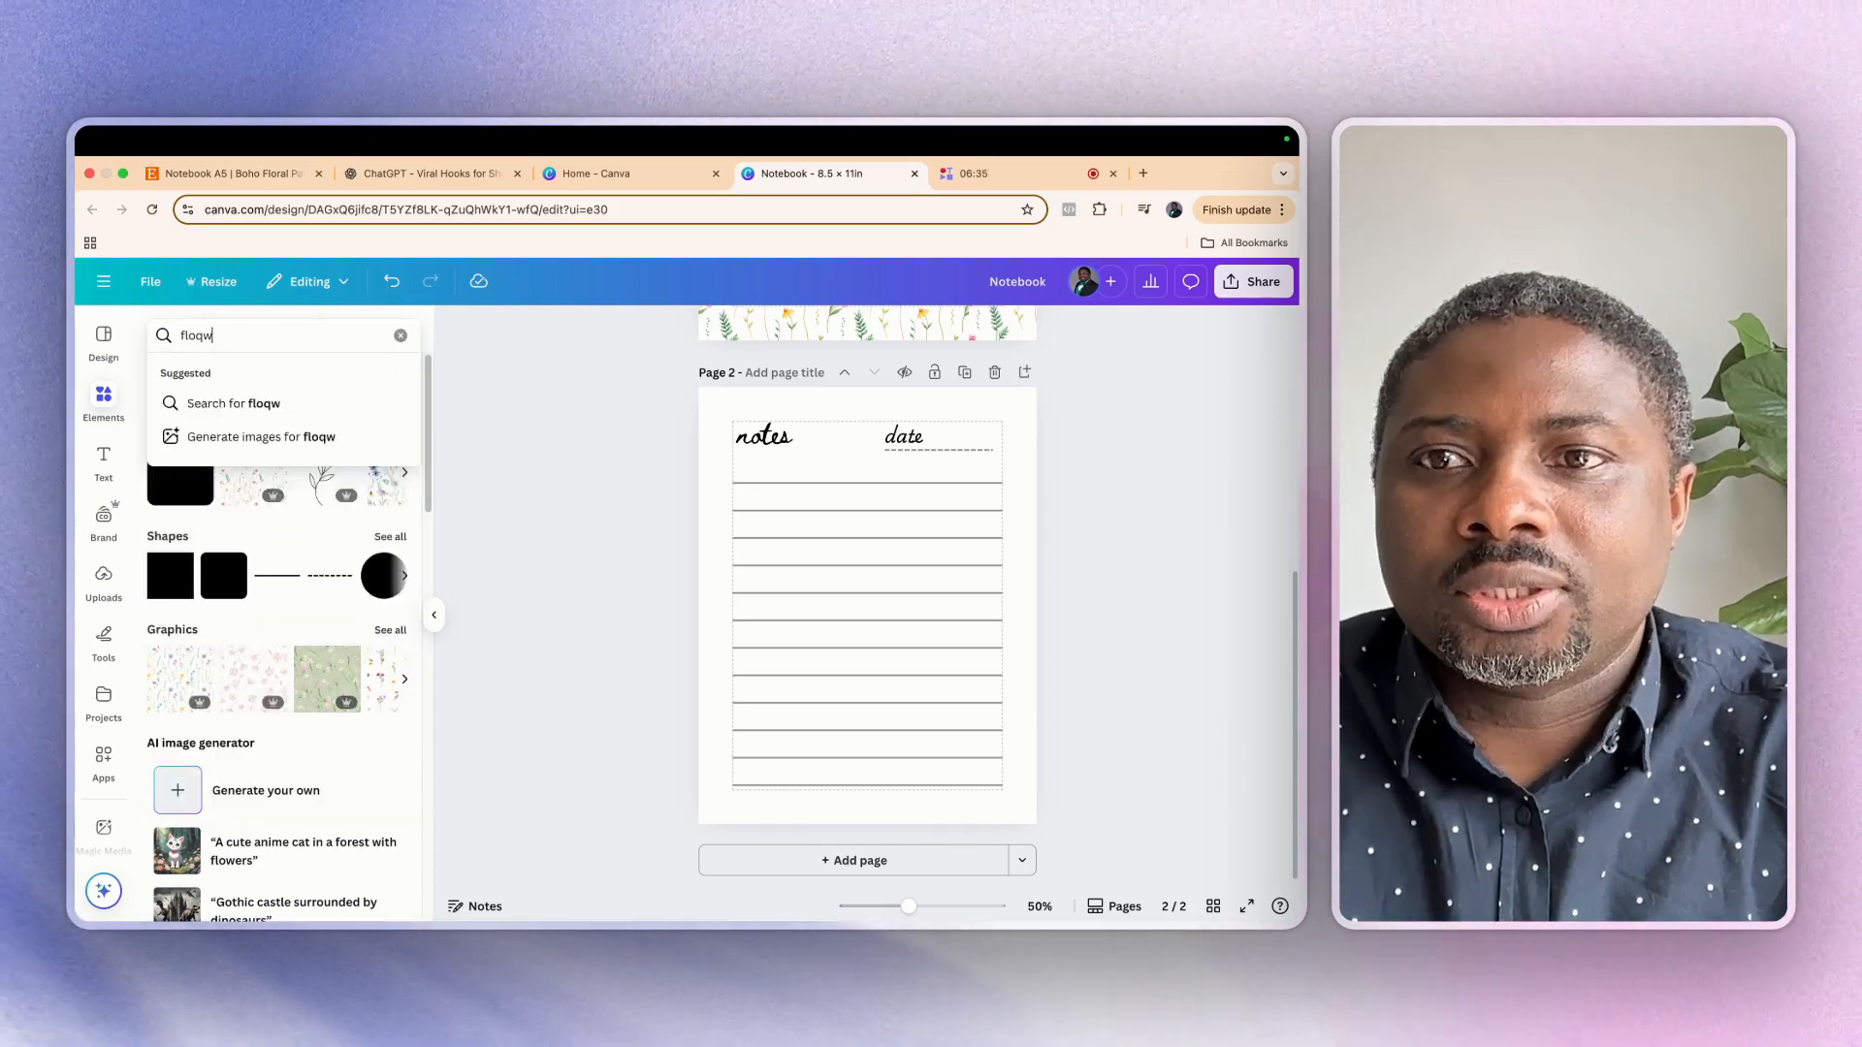
{"action": "type", "text": "wer"}
{"action": "key", "text": "Return"}
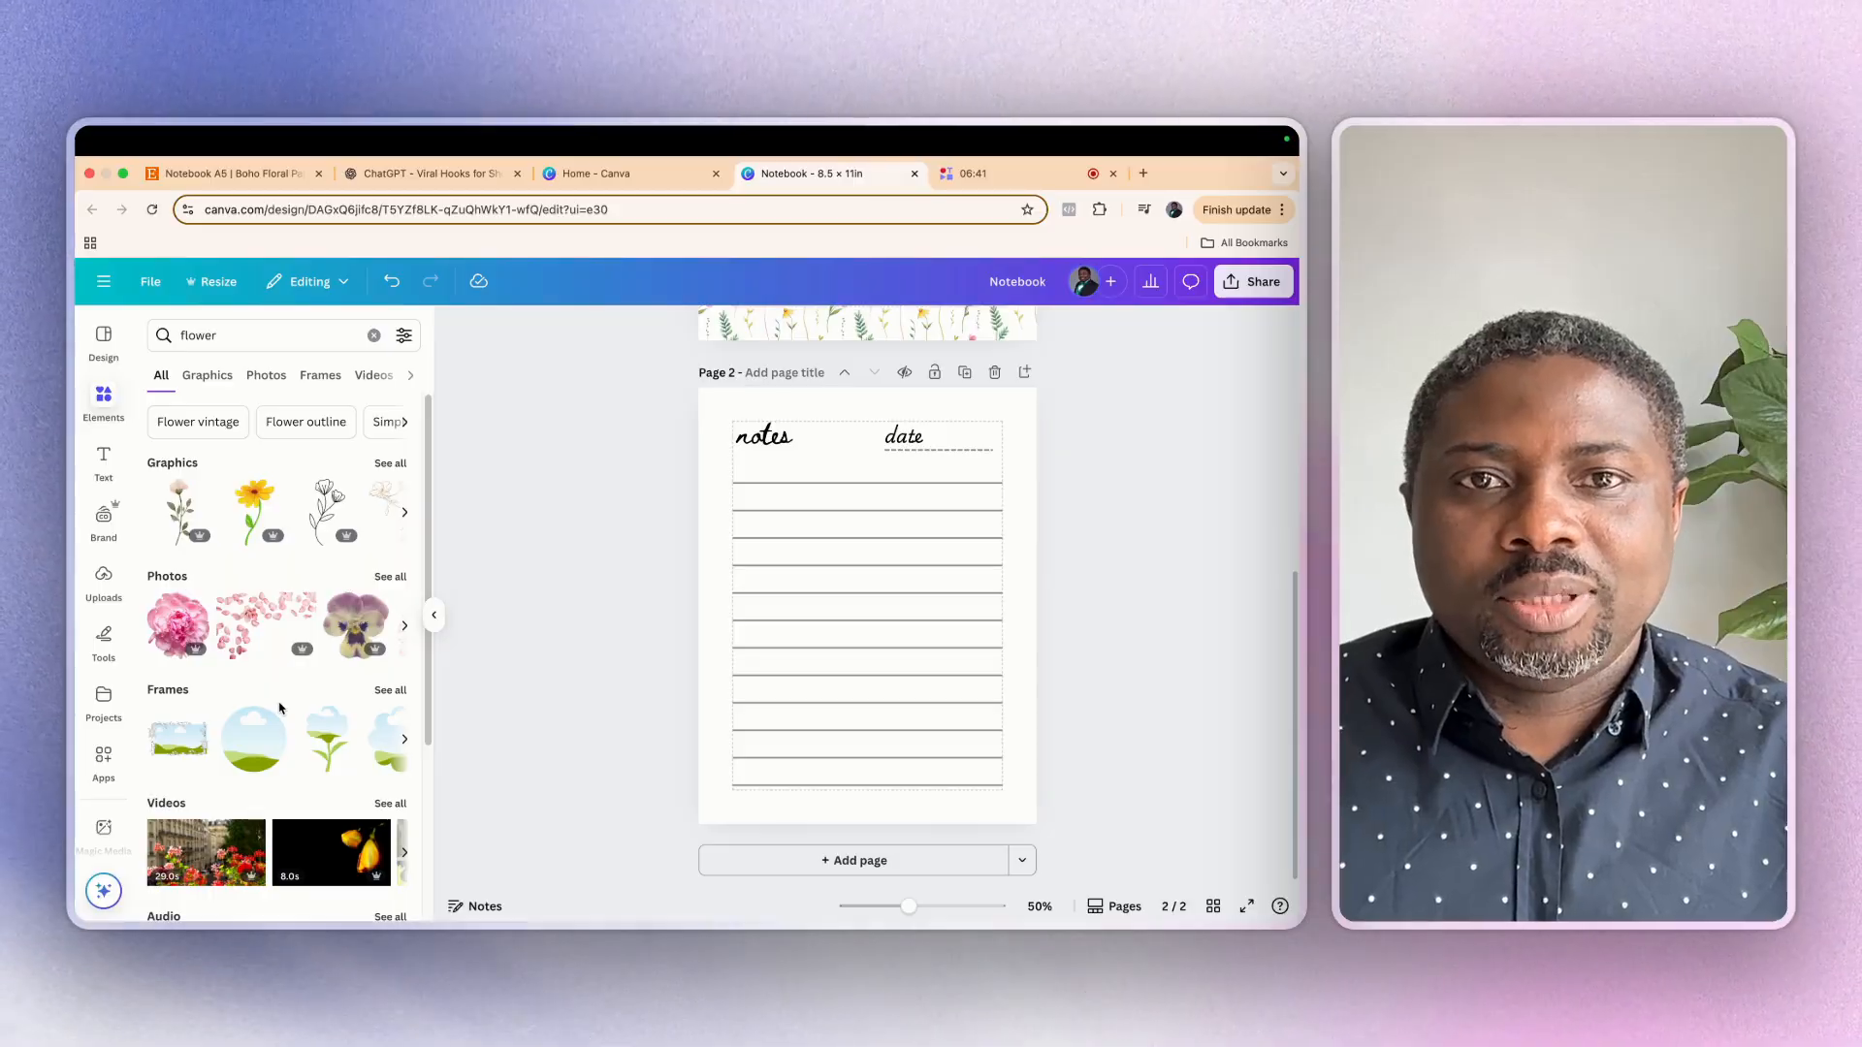
{"action": "left_click", "coordinate": [255, 511]}
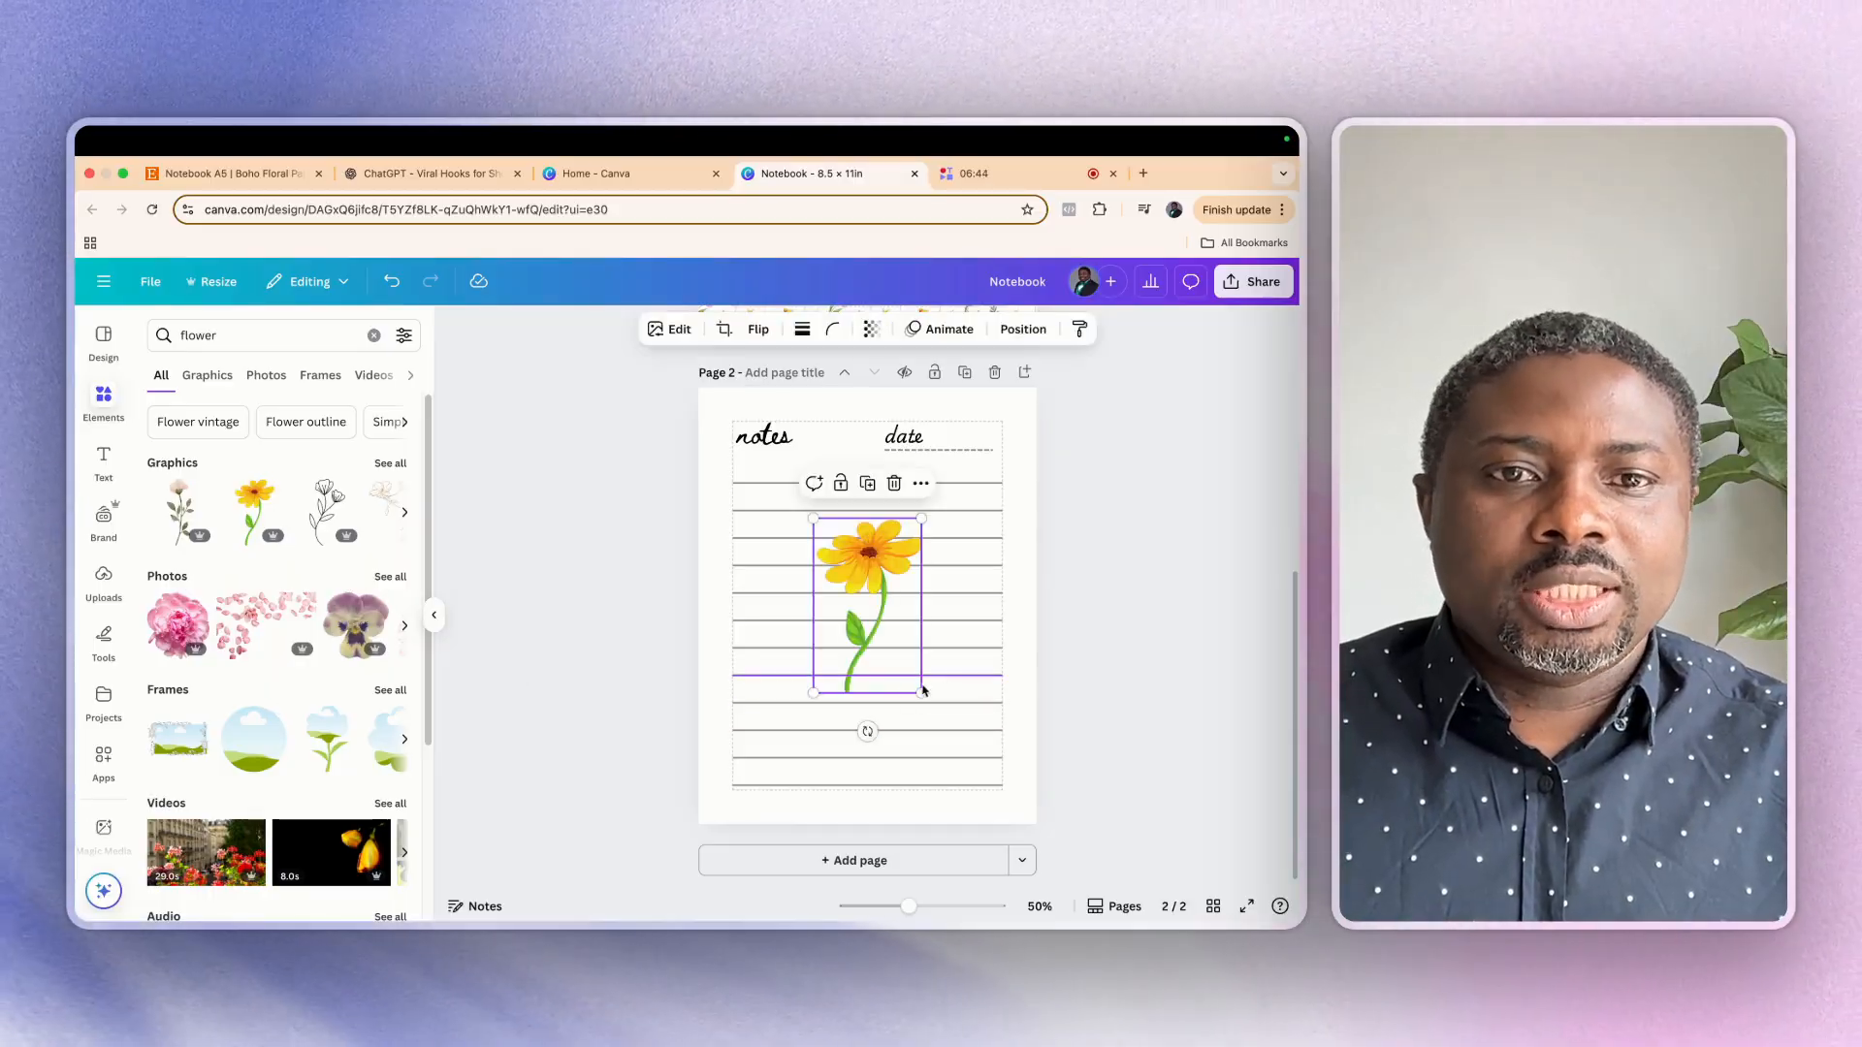
Shrink the yellow flower to a small accent, tilt it and place it in the lower-right margin corner of the page
{"action": "left_click_drag", "start_coordinate": [918, 517], "coordinate": [875, 636]}
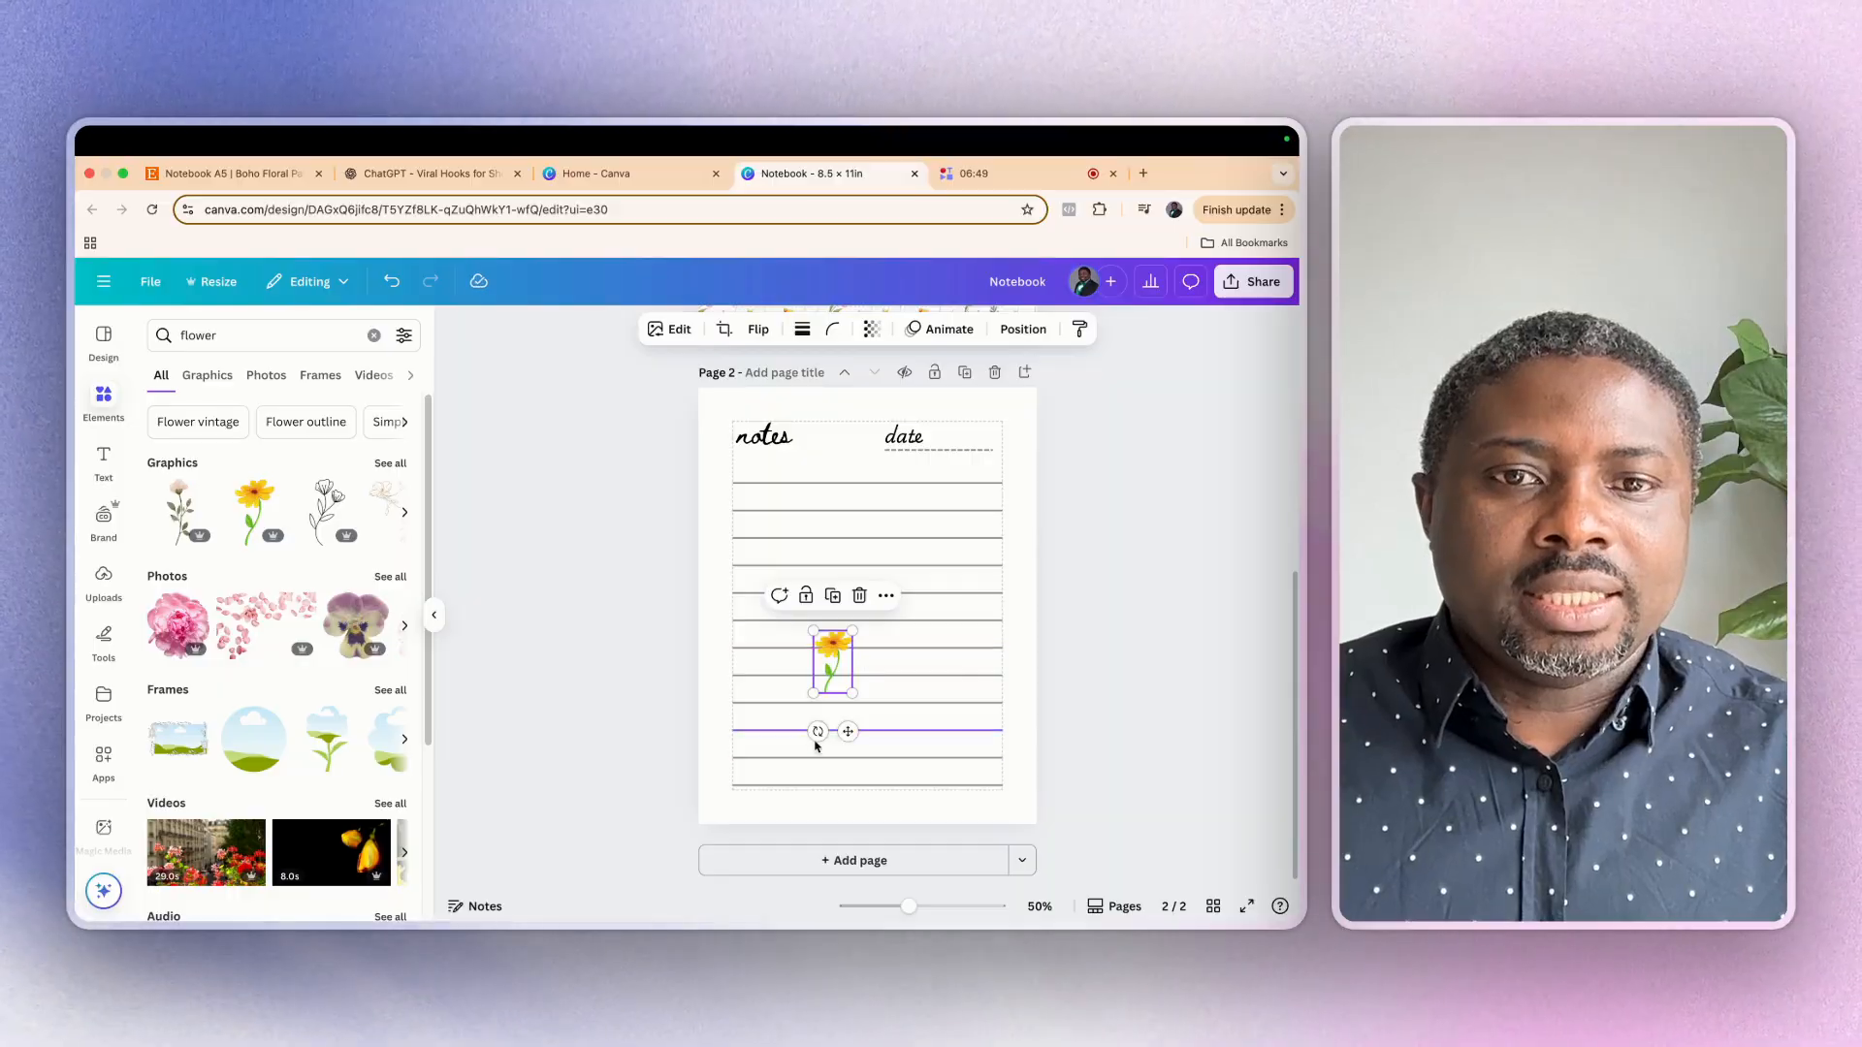
{"action": "left_click_drag", "start_coordinate": [818, 731], "coordinate": [991, 747]}
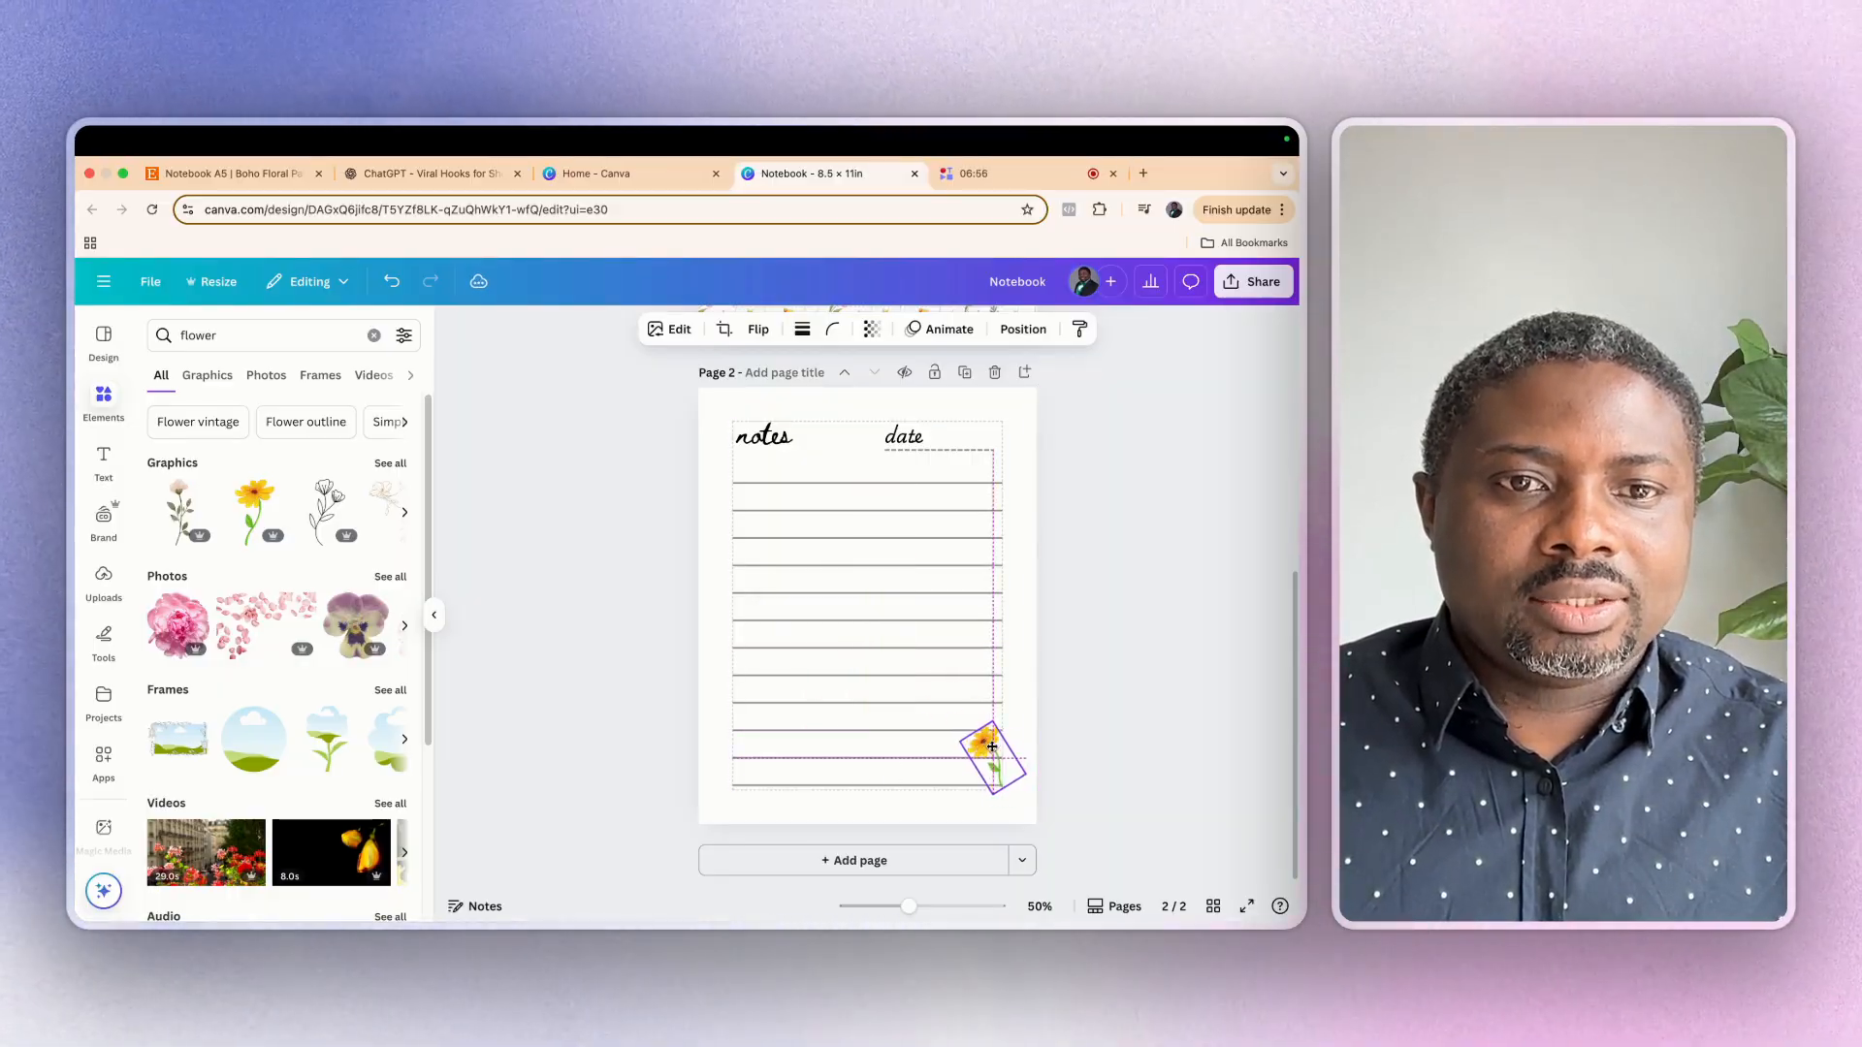
Shorten the two lowest writing lines together so they end just before the yellow flower
{"action": "left_click", "coordinate": [920, 786]}
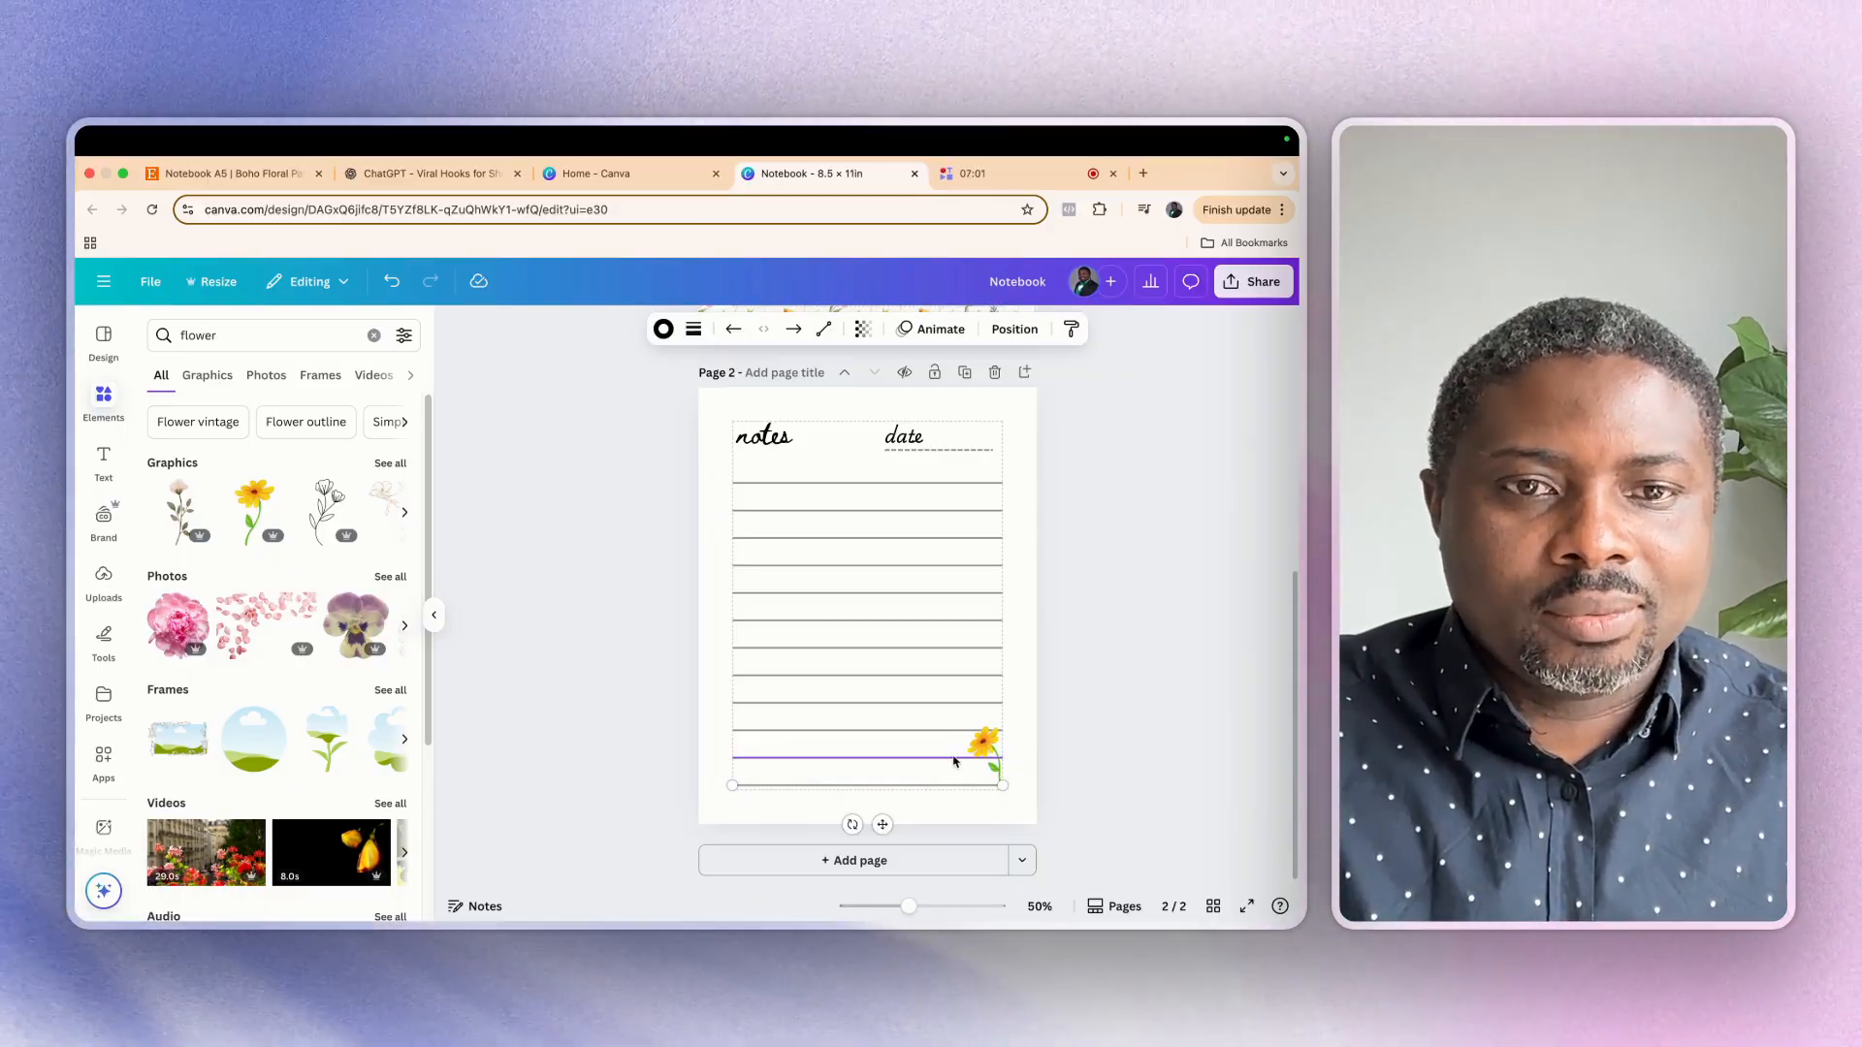
{"action": "left_click", "coordinate": [955, 758], "text": "shift"}
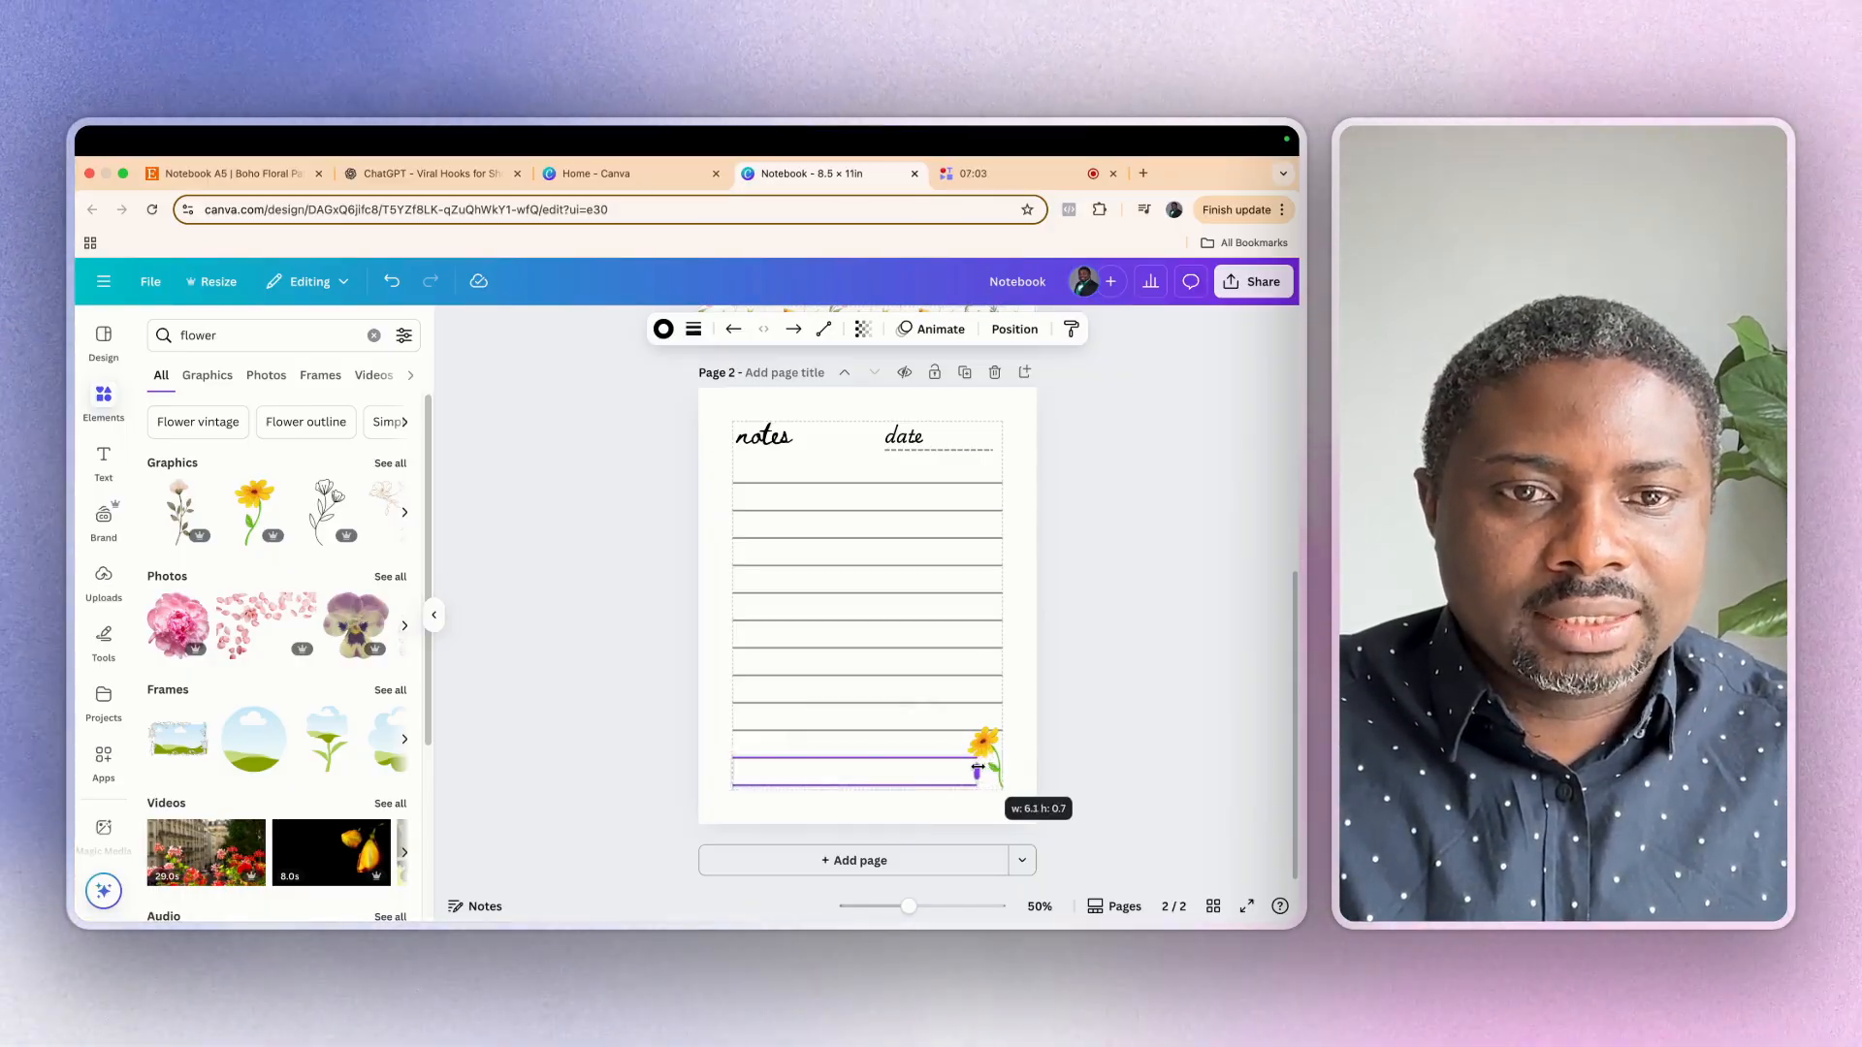
{"action": "left_click", "coordinate": [996, 766]}
{"action": "mouse_move", "coordinate": [977, 768]}
{"action": "left_mouse_down"}
{"action": "mouse_move", "coordinate": [960, 768]}
{"action": "mouse_move", "coordinate": [984, 760]}
{"action": "left_mouse_up"}
{"action": "left_click", "coordinate": [1101, 730]}
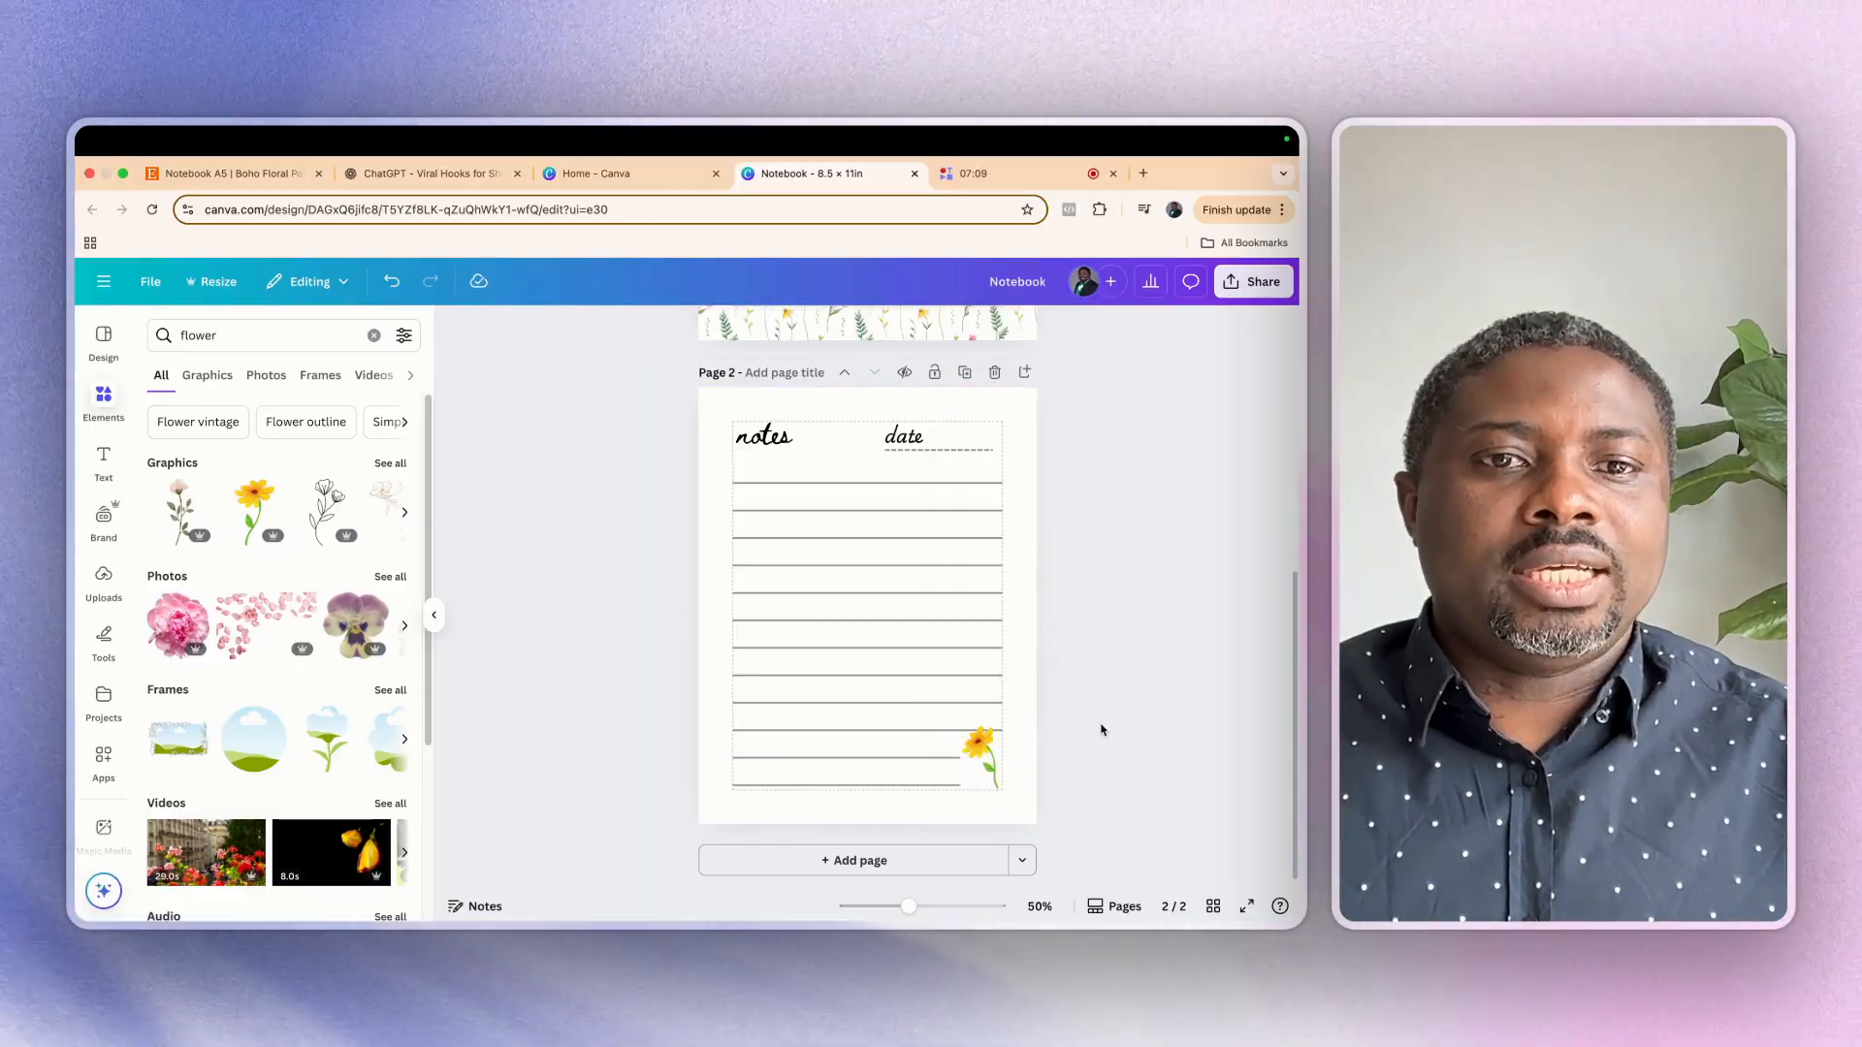
Review the cover and the notes page, and make a copy of the notebook design
{"action": "scroll", "coordinate": [861, 706], "scroll_direction": "up", "scroll_amount": 5}
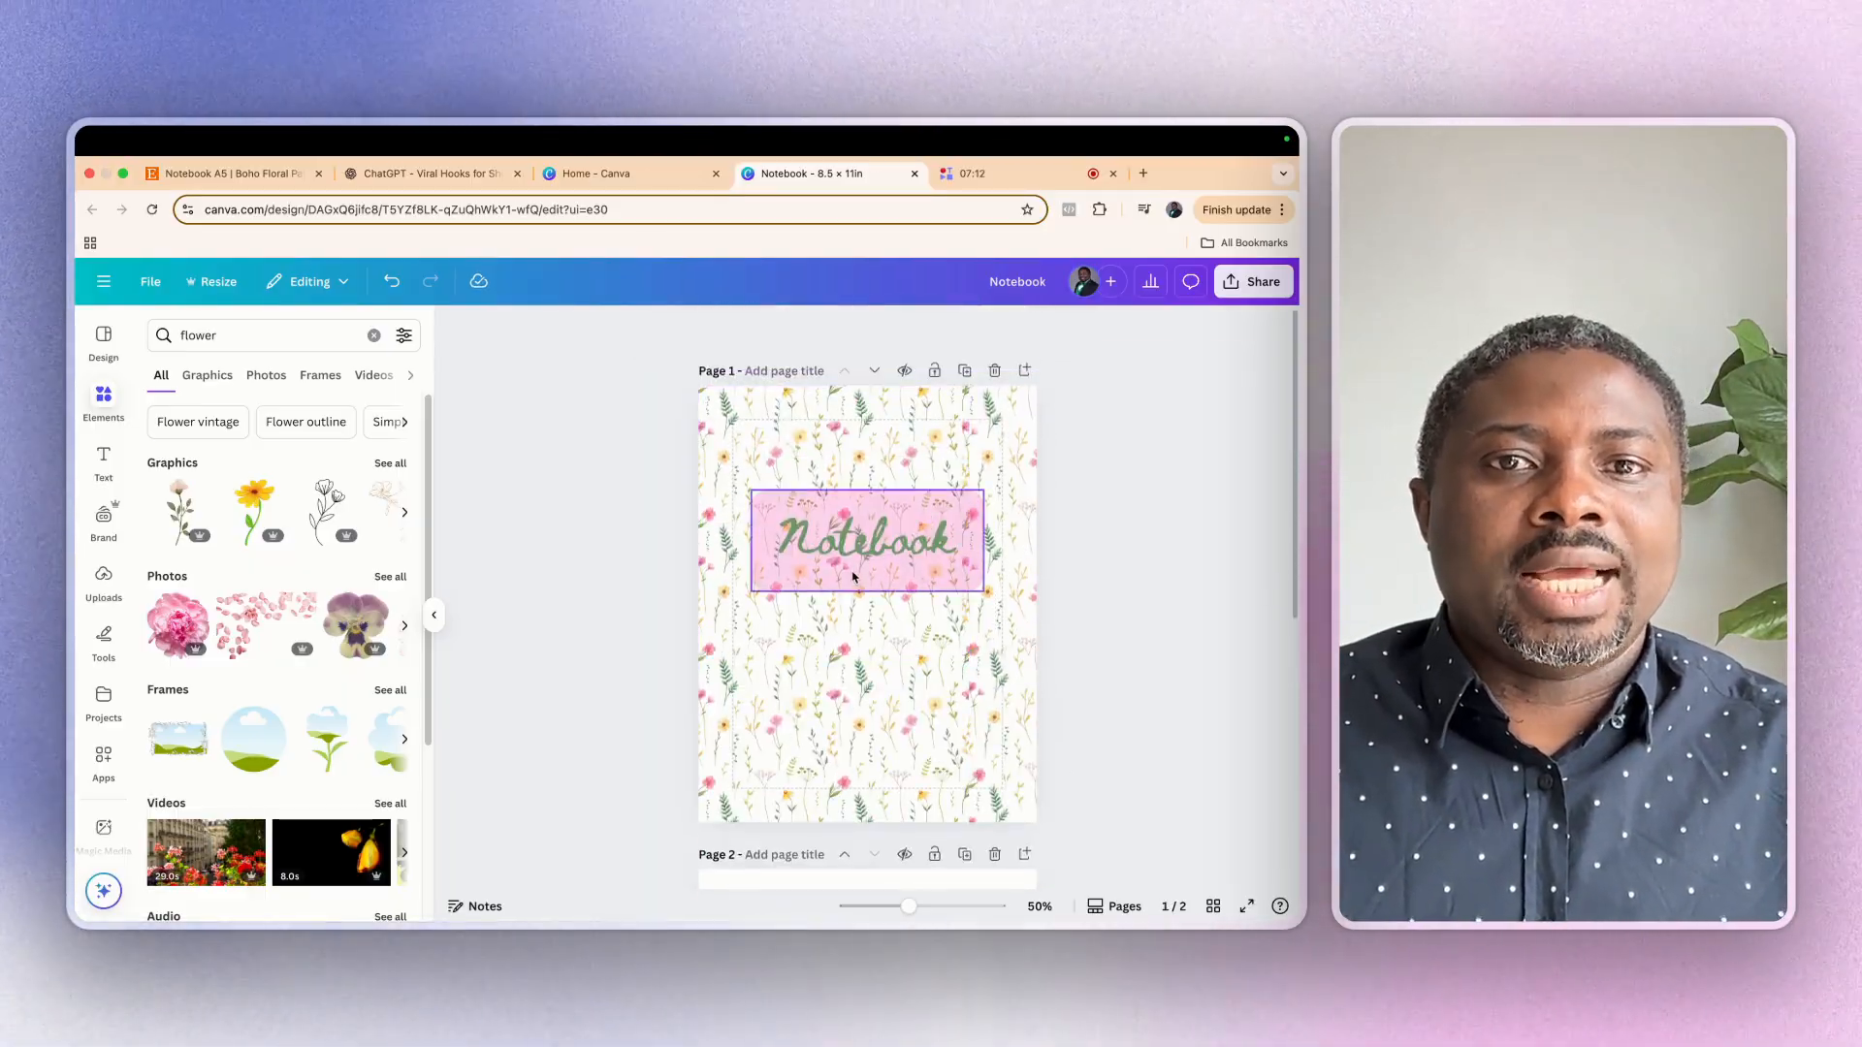
{"action": "scroll", "coordinate": [982, 742], "scroll_direction": "down", "scroll_amount": 5}
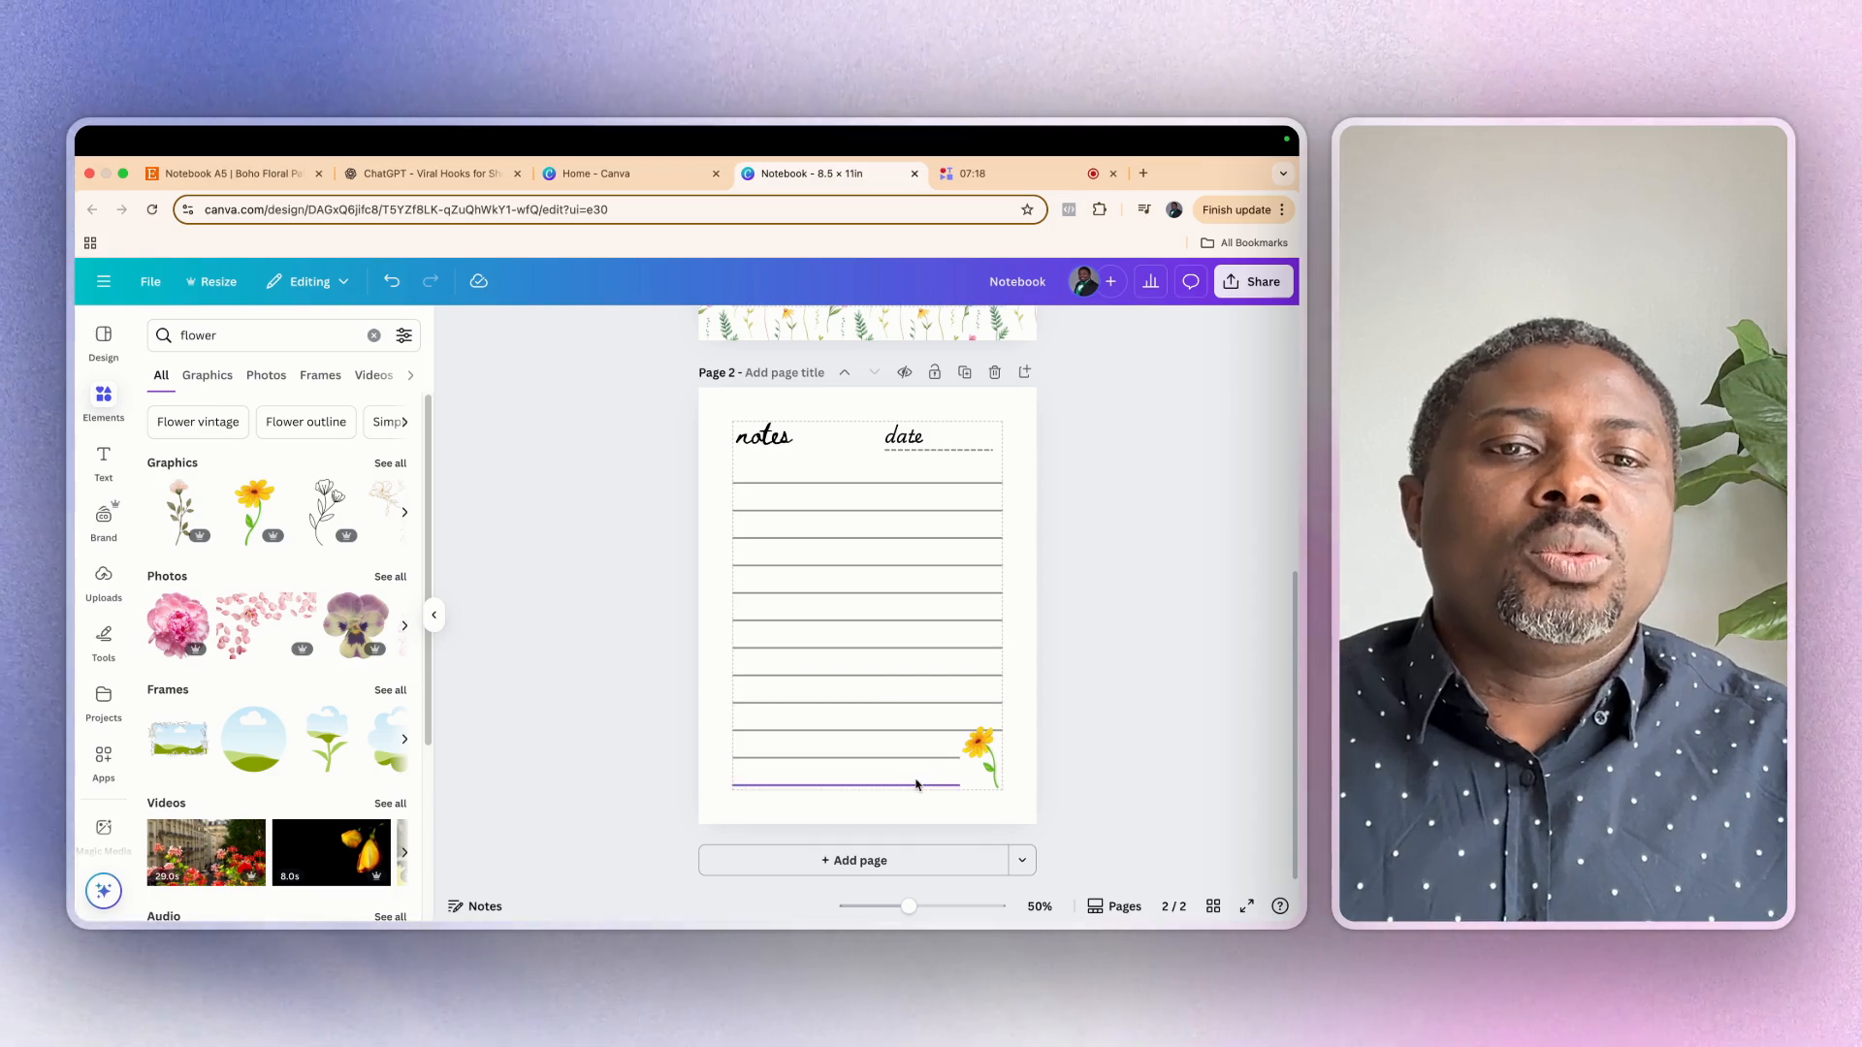
{"action": "scroll", "coordinate": [836, 613], "scroll_direction": "up", "scroll_amount": 5}
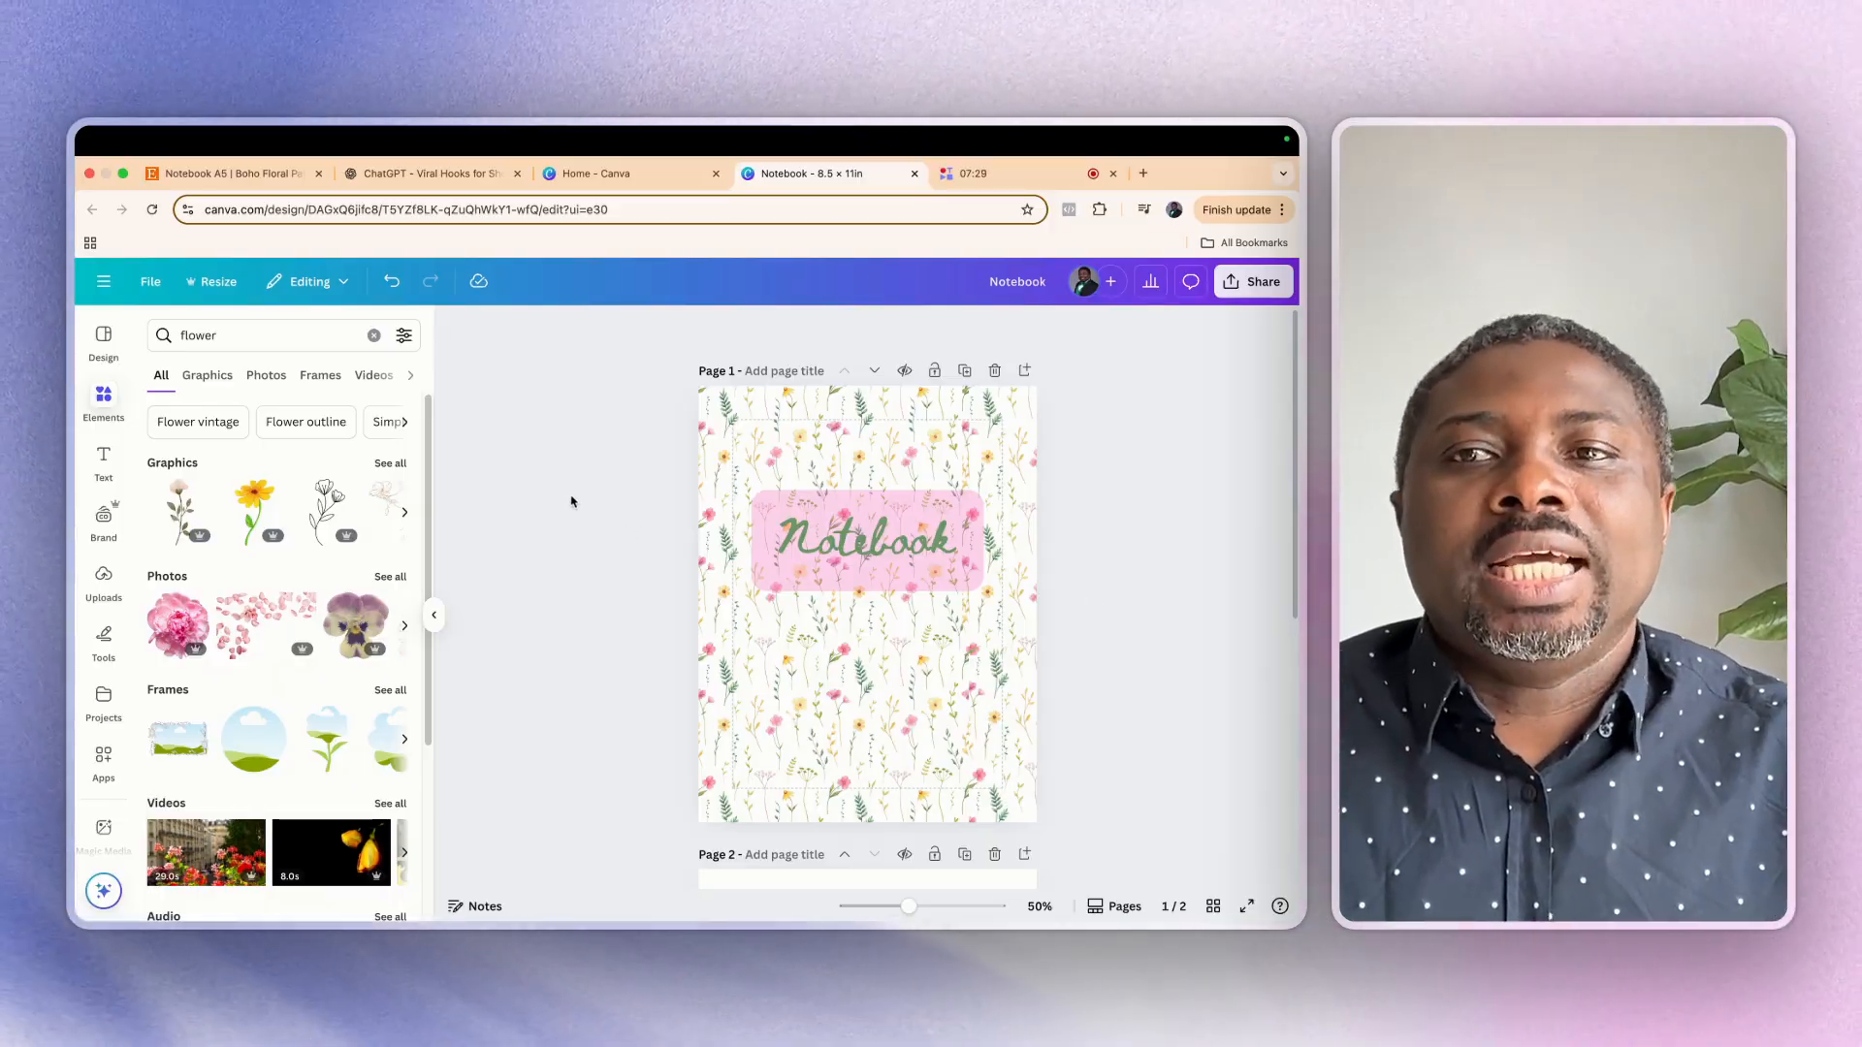
{"action": "left_click", "coordinate": [158, 285]}
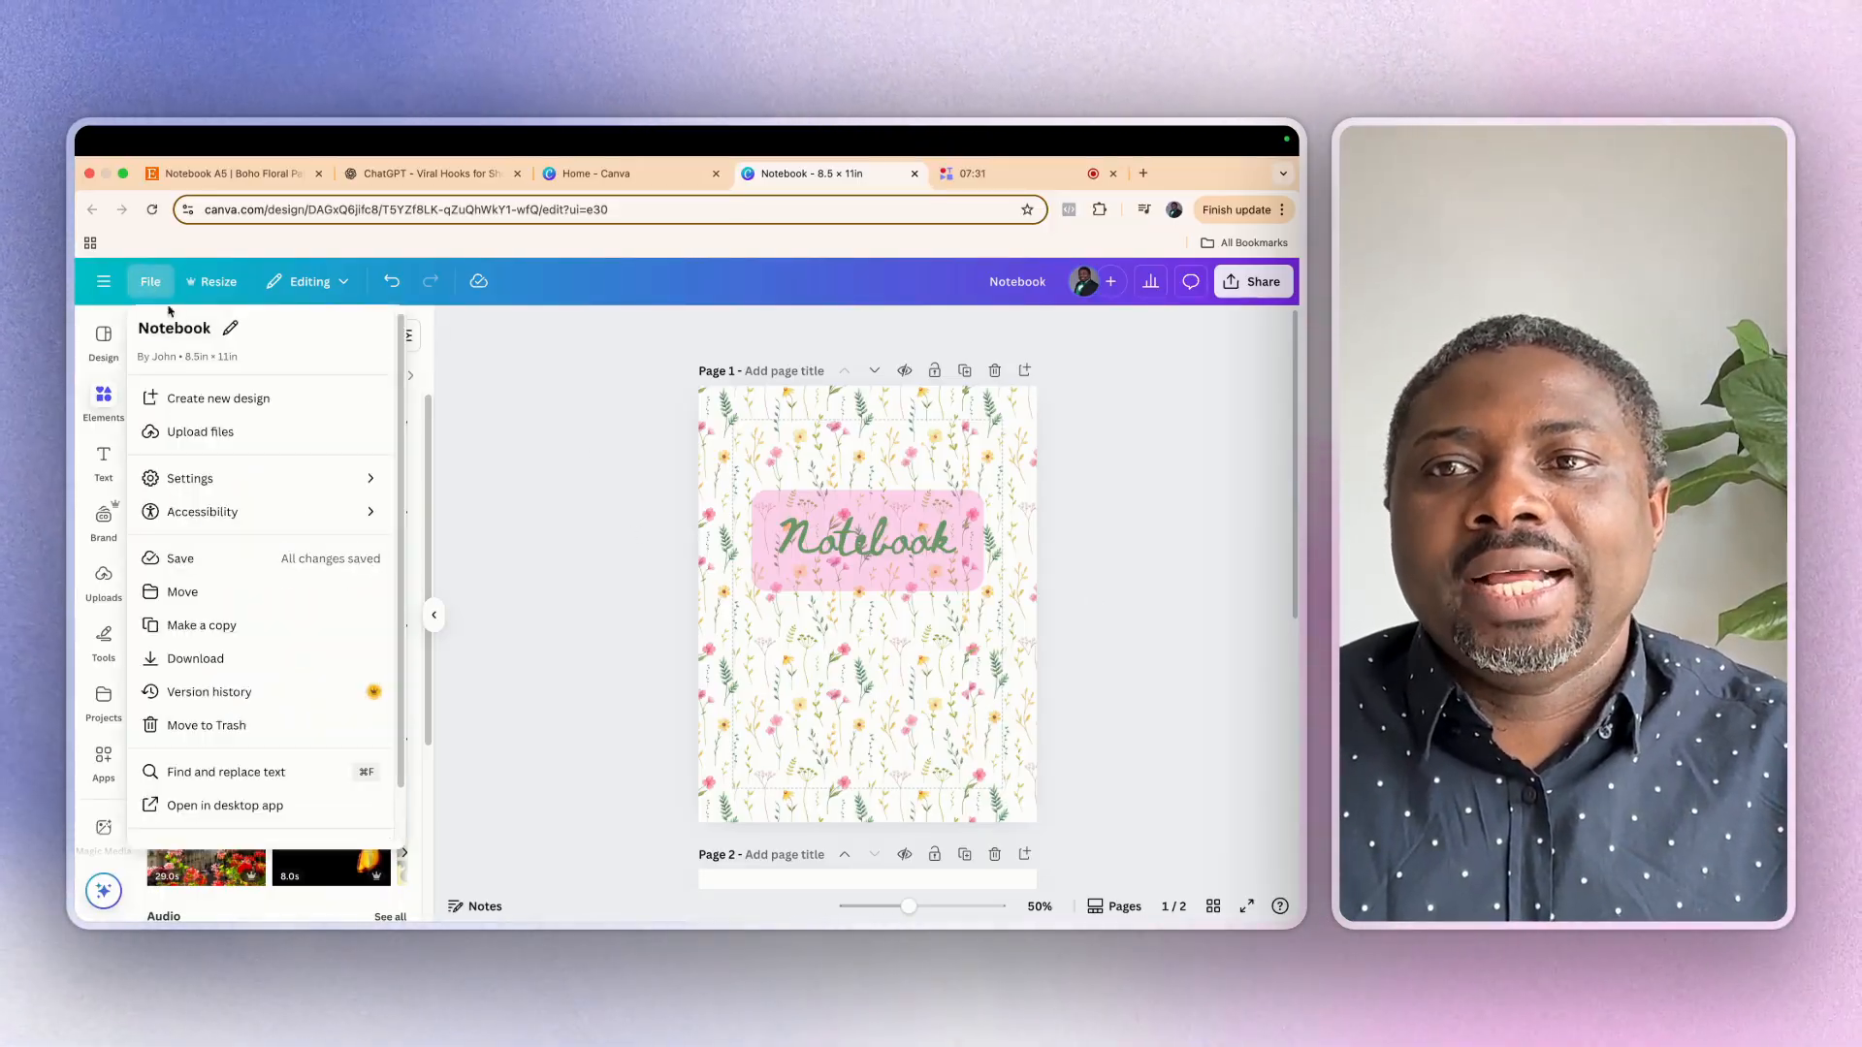
{"action": "left_click", "coordinate": [193, 631]}
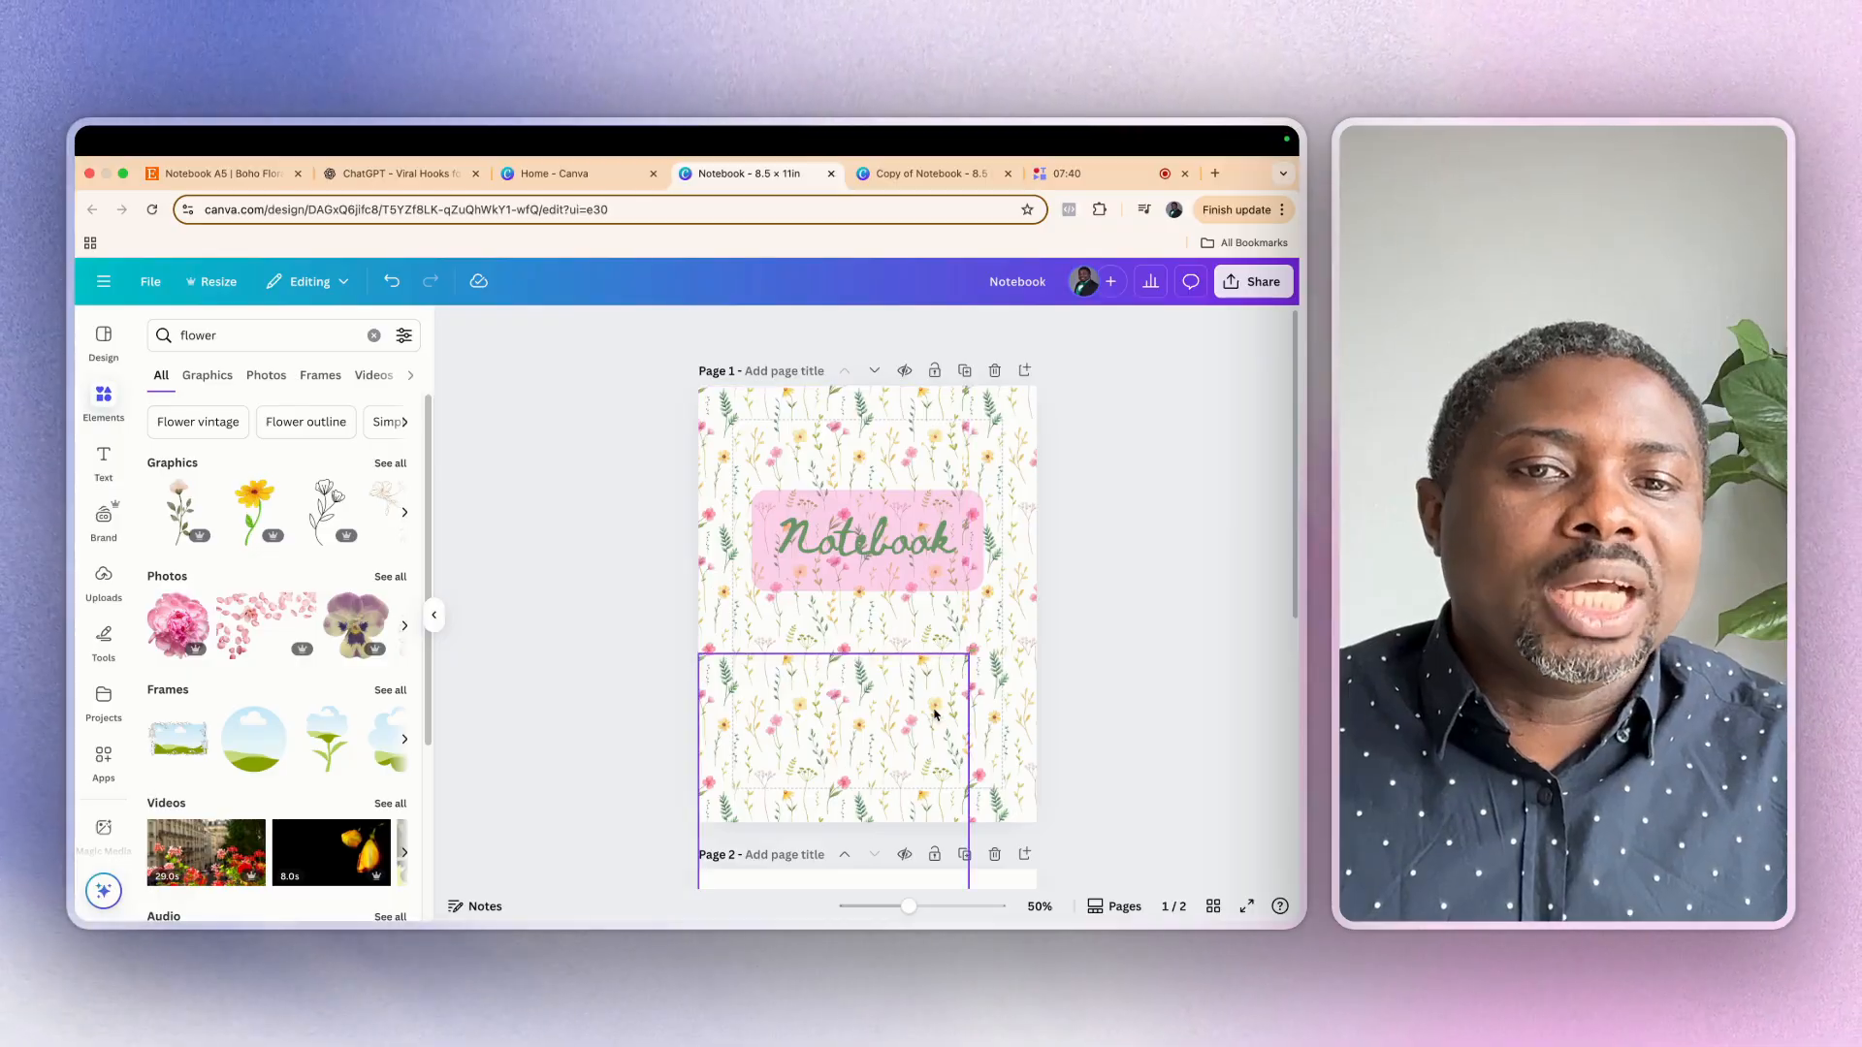
Duplicate the flower-decorated notes page four times so the notebook has a cover and five identical notes pages
{"action": "scroll", "coordinate": [930, 715], "scroll_direction": "down", "scroll_amount": 5}
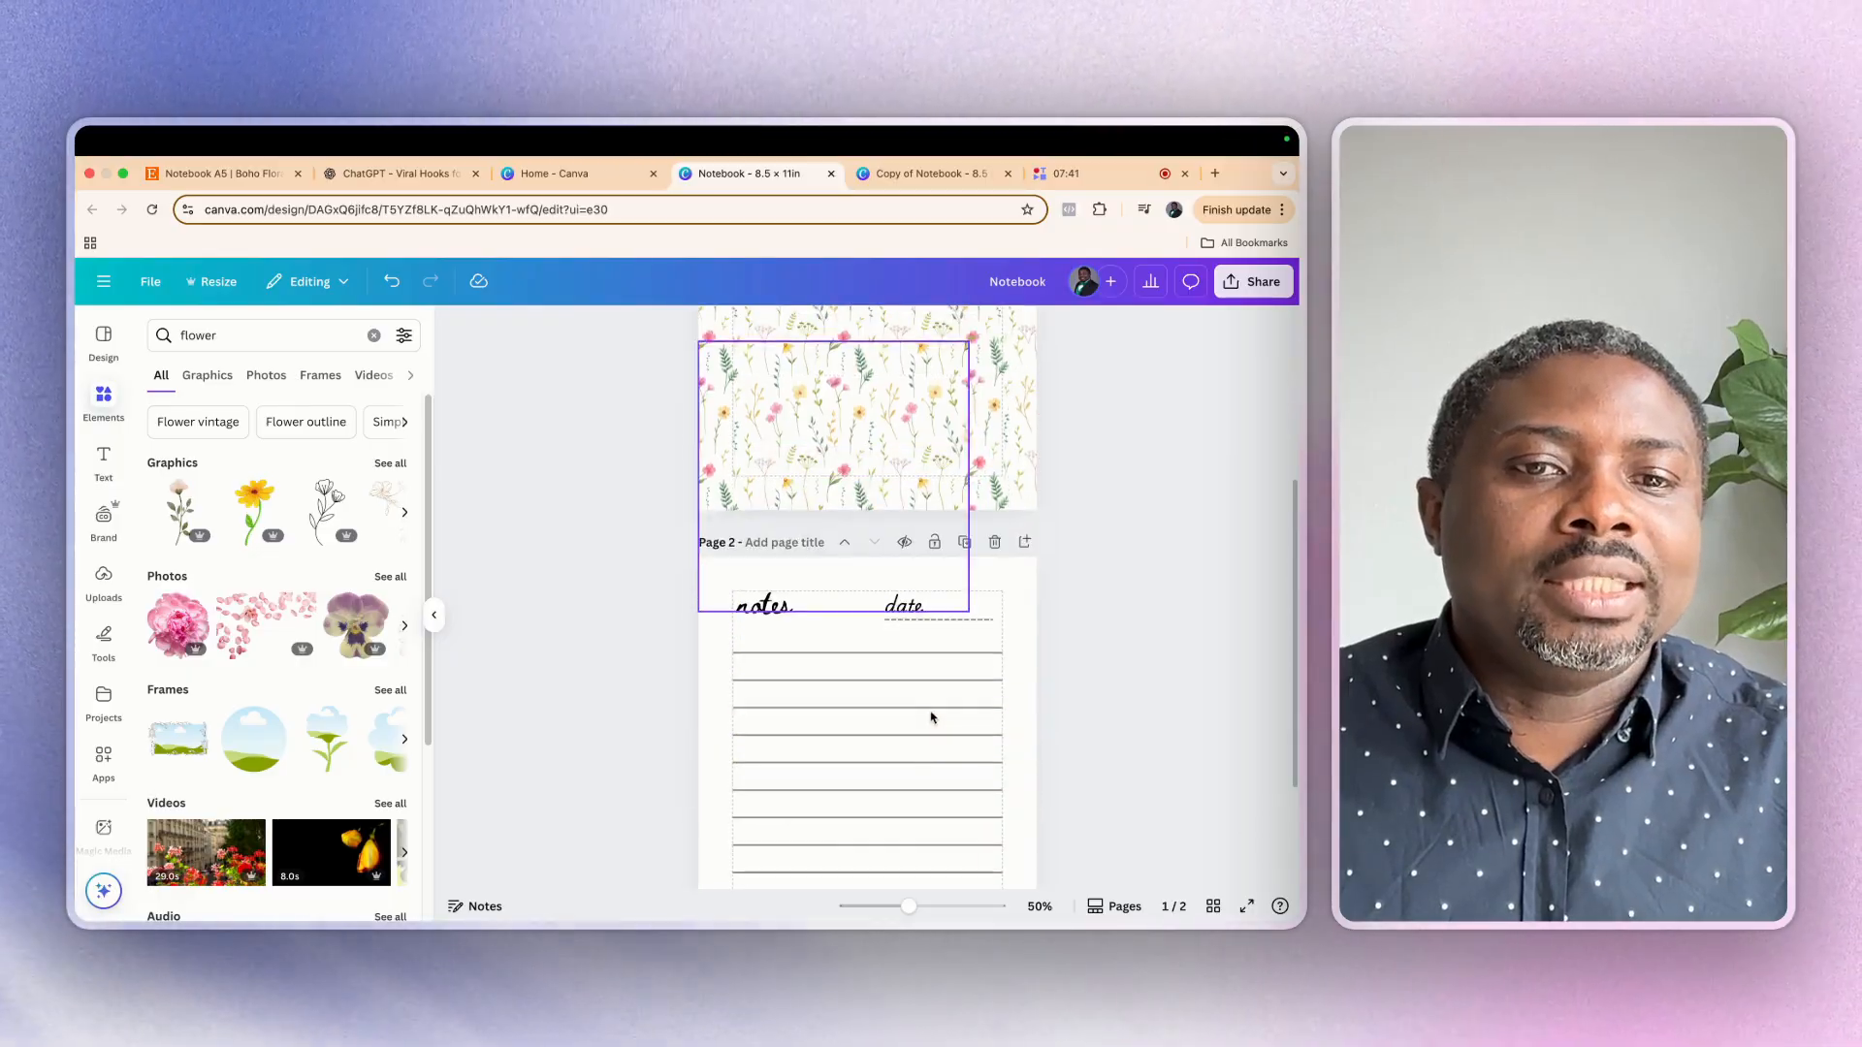
{"action": "left_click", "coordinate": [1215, 907]}
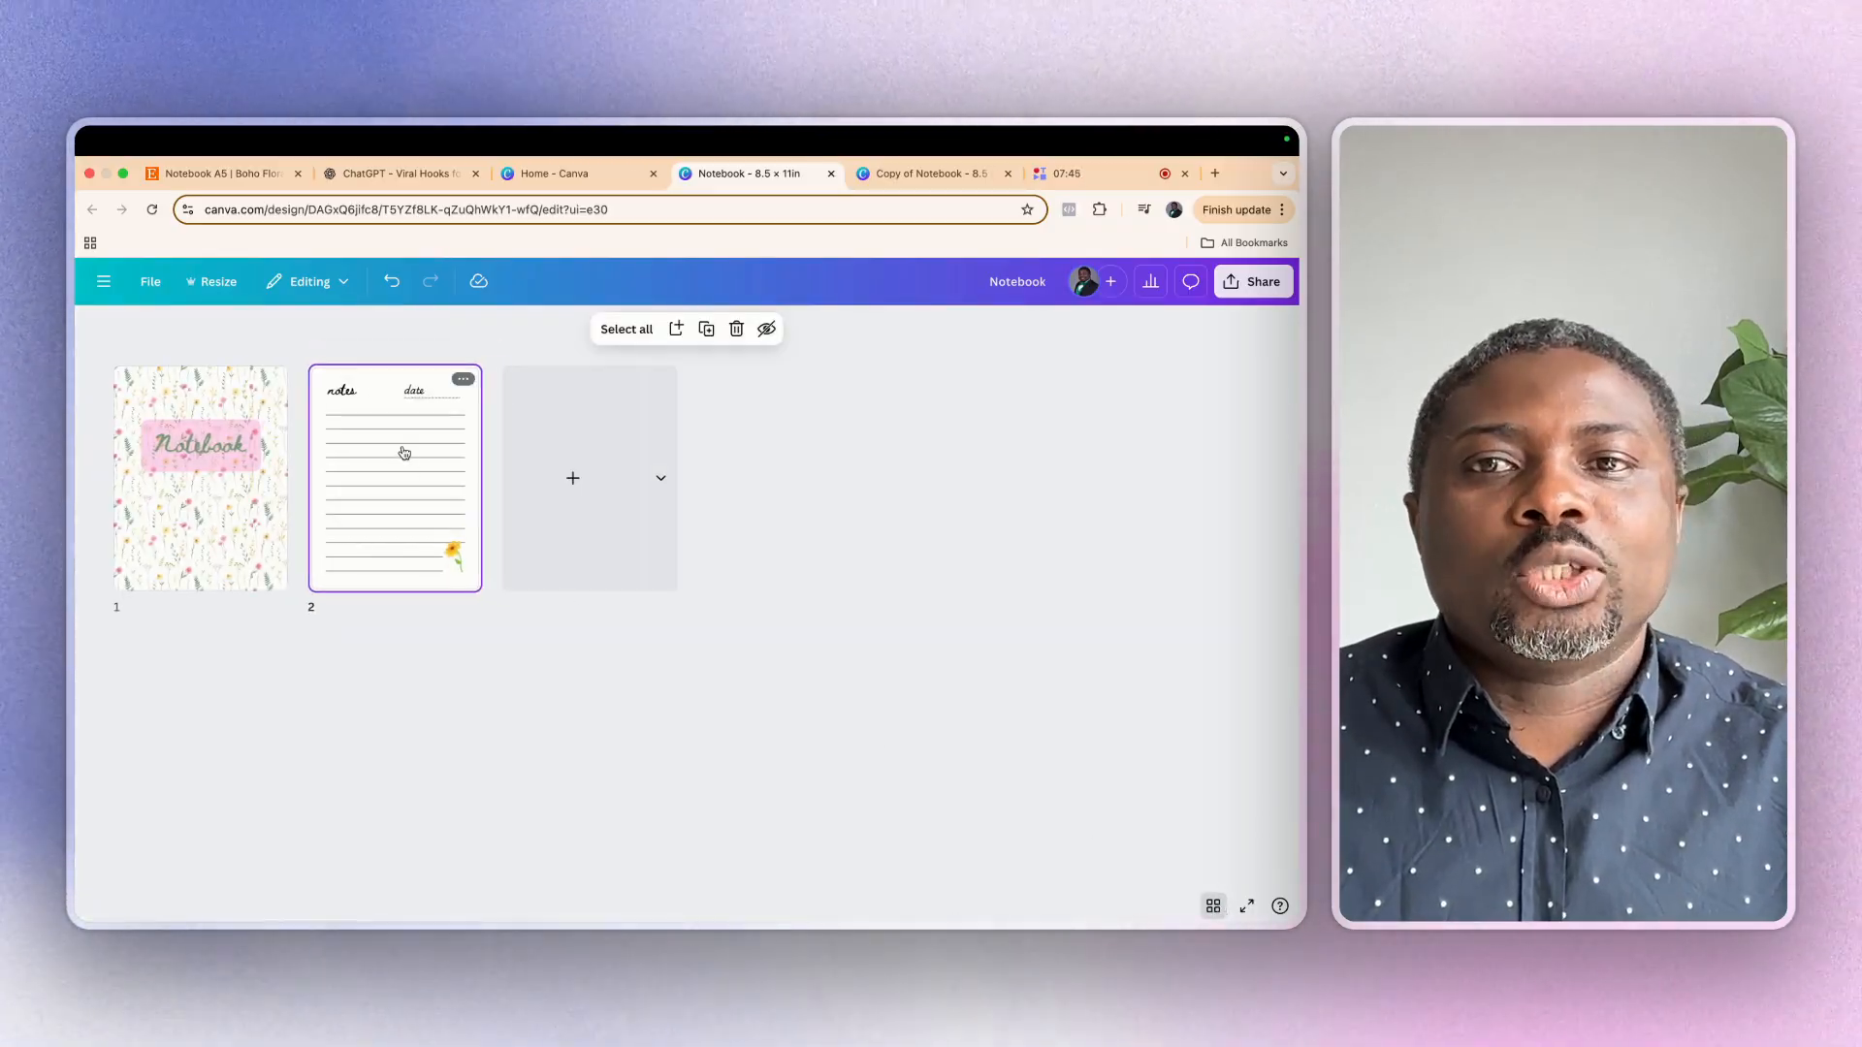
{"action": "left_click", "coordinate": [463, 381]}
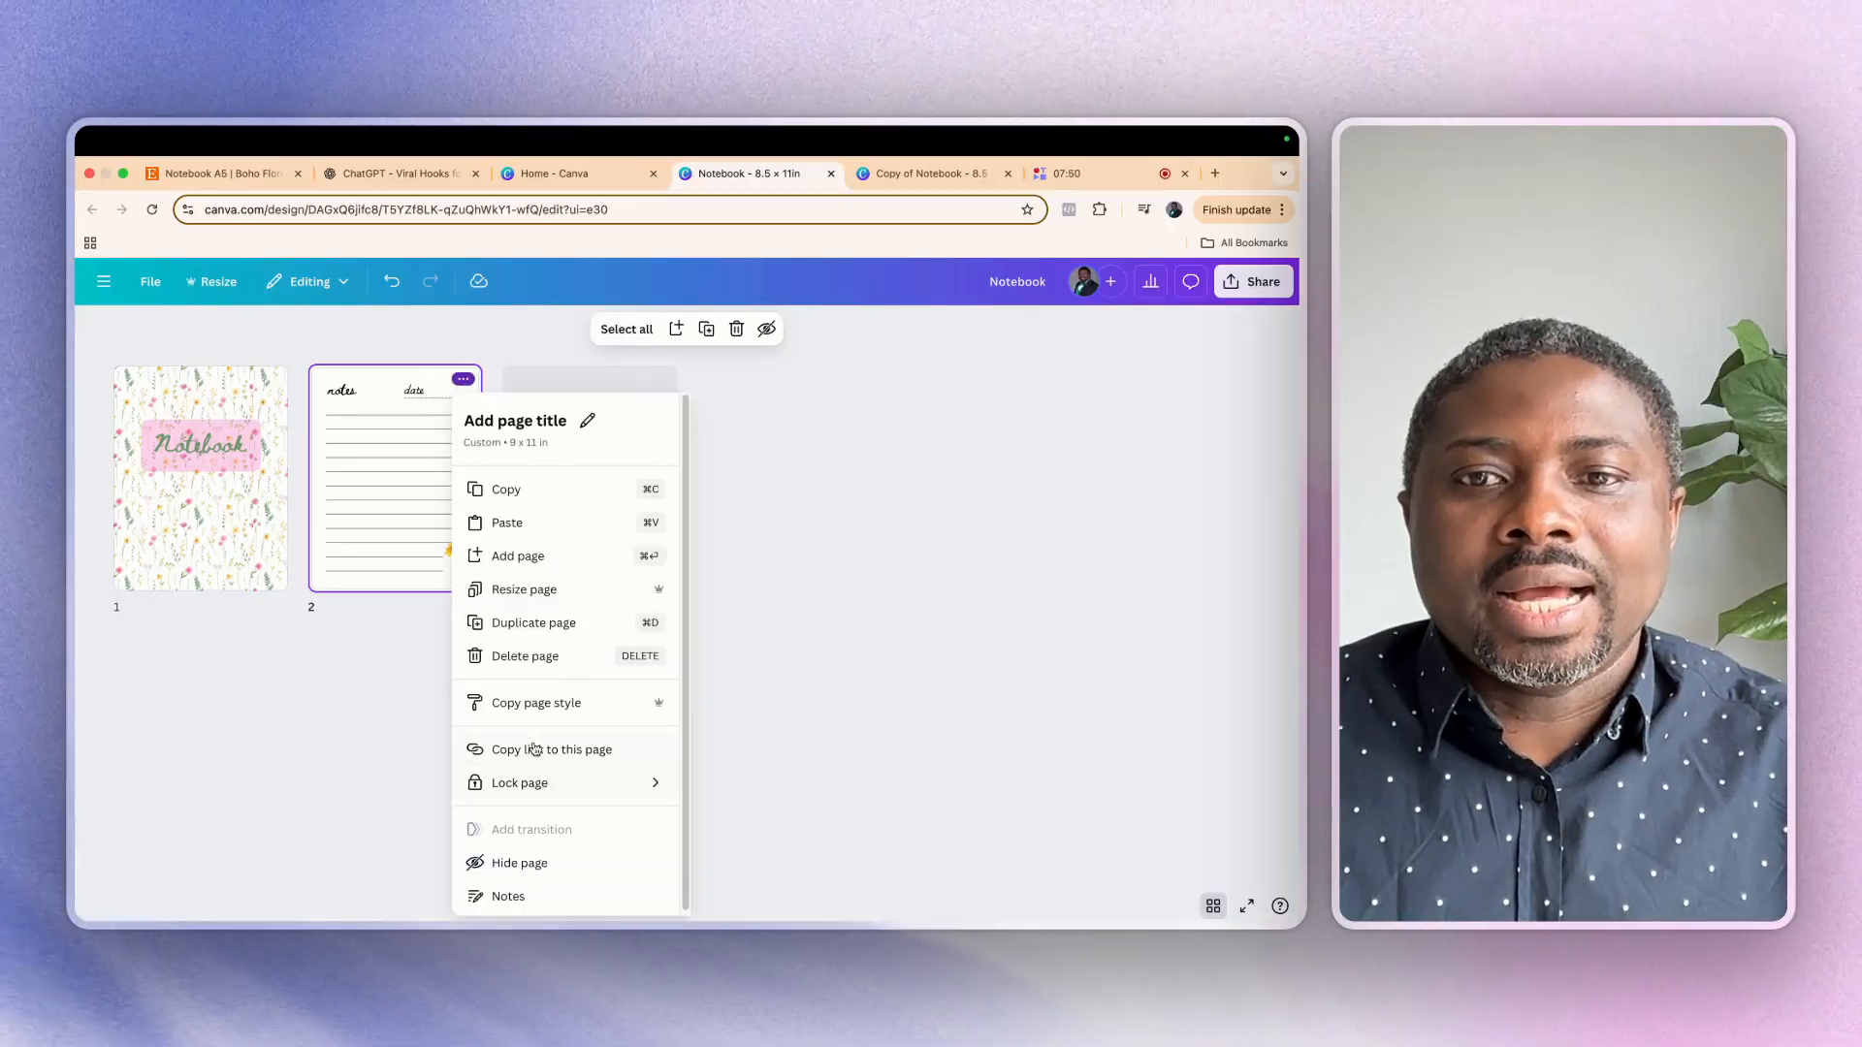
{"action": "left_click", "coordinate": [726, 619]}
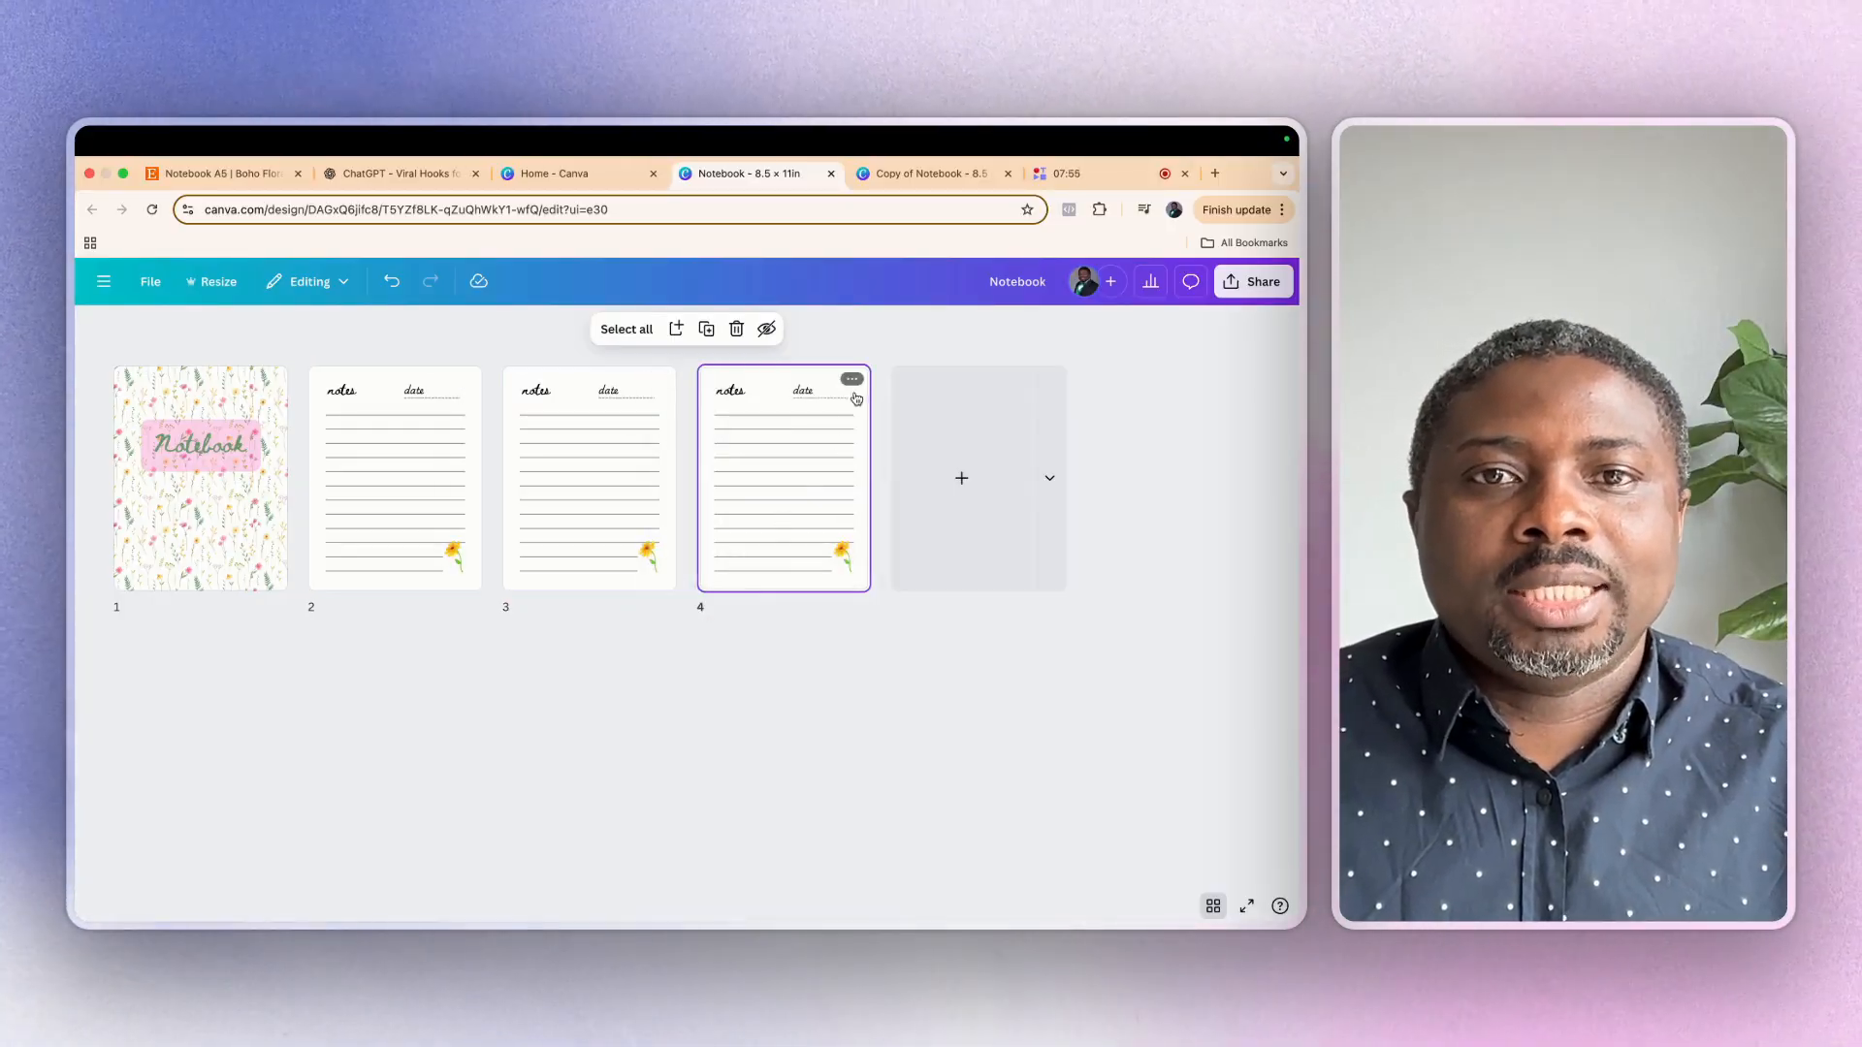
{"action": "left_click", "coordinate": [851, 378]}
{"action": "left_click", "coordinate": [926, 624]}
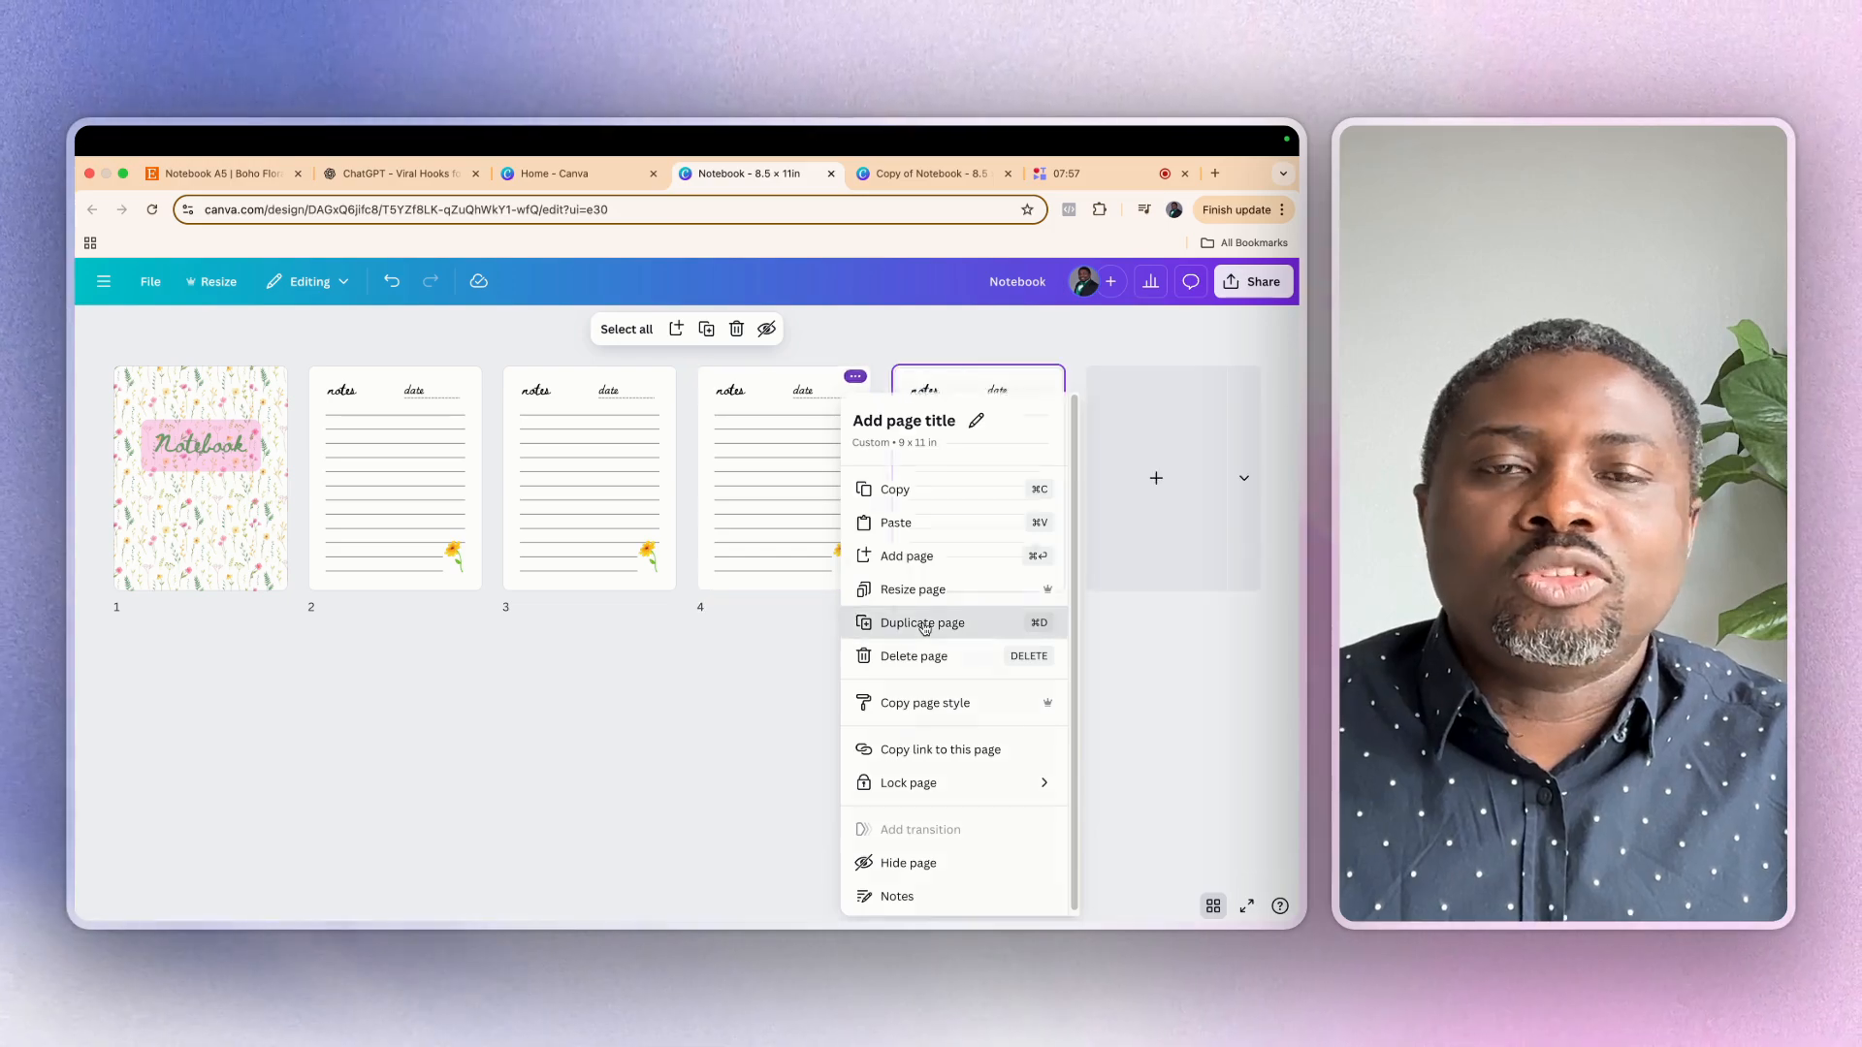
{"action": "left_click", "coordinate": [1045, 378]}
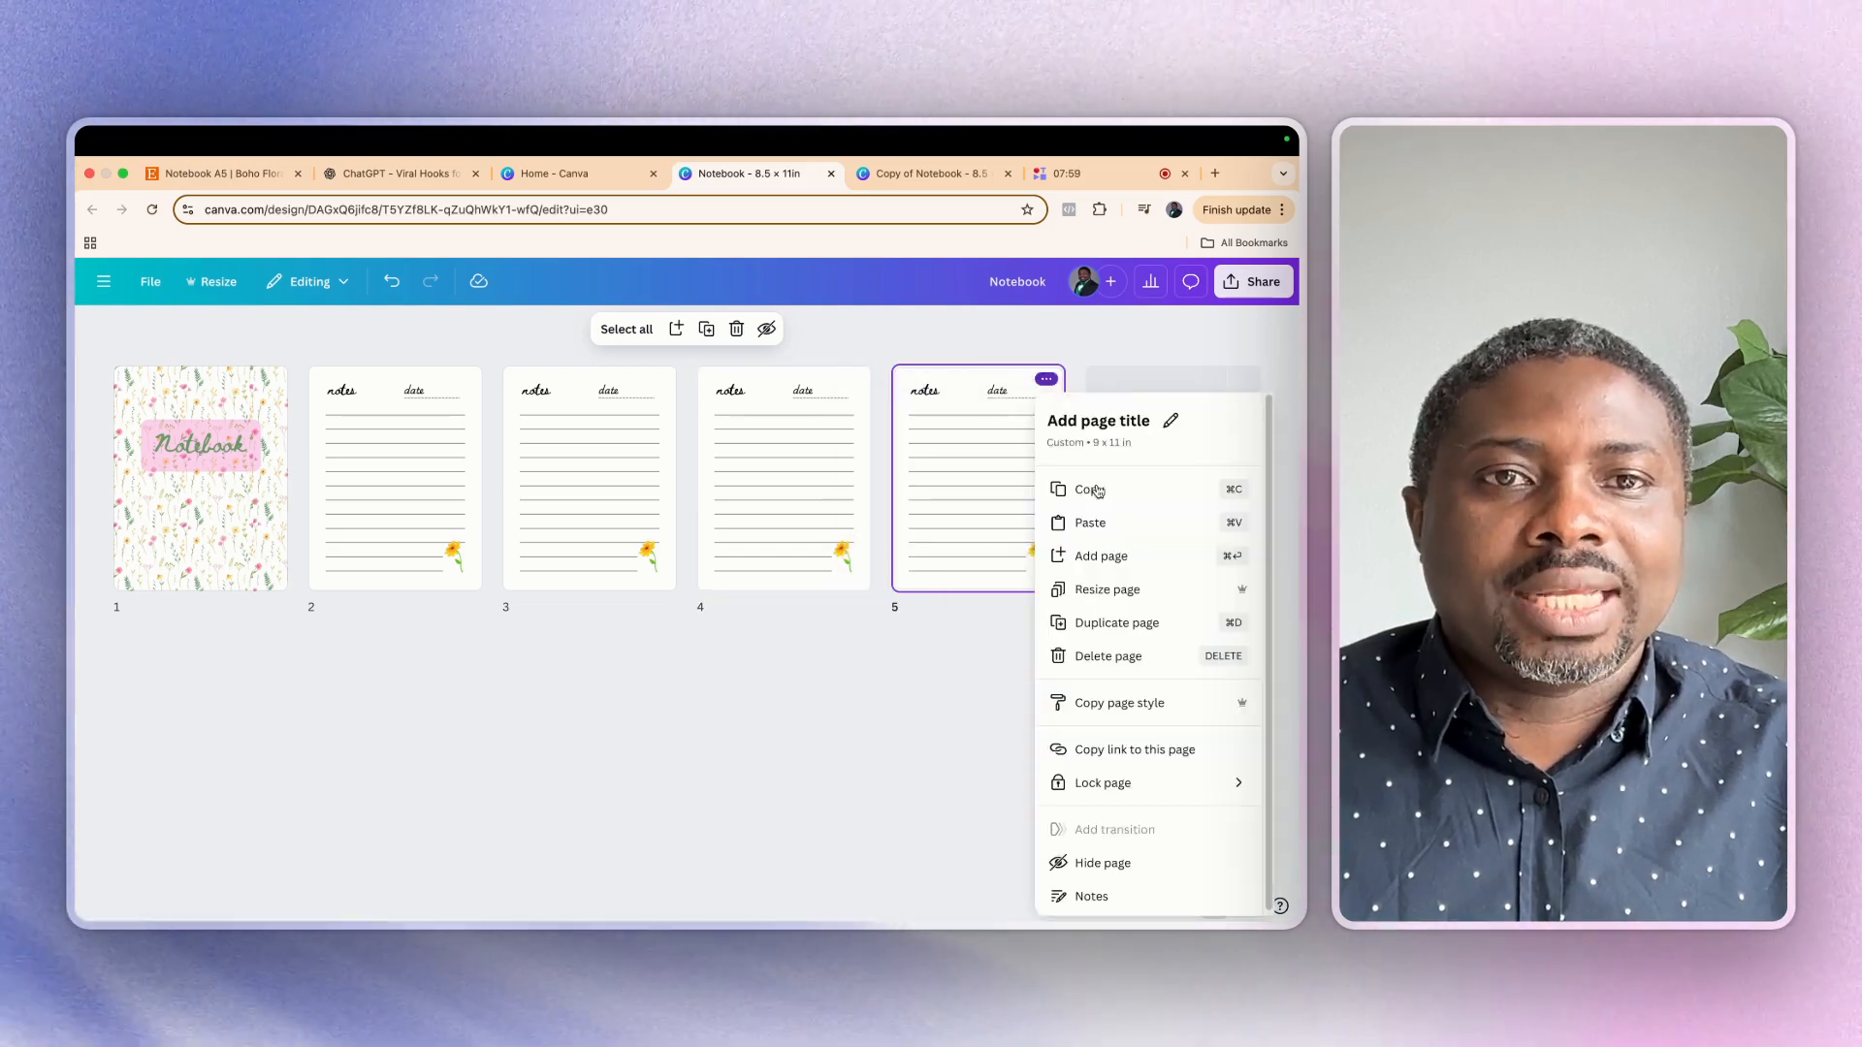
{"action": "left_click", "coordinate": [1112, 621]}
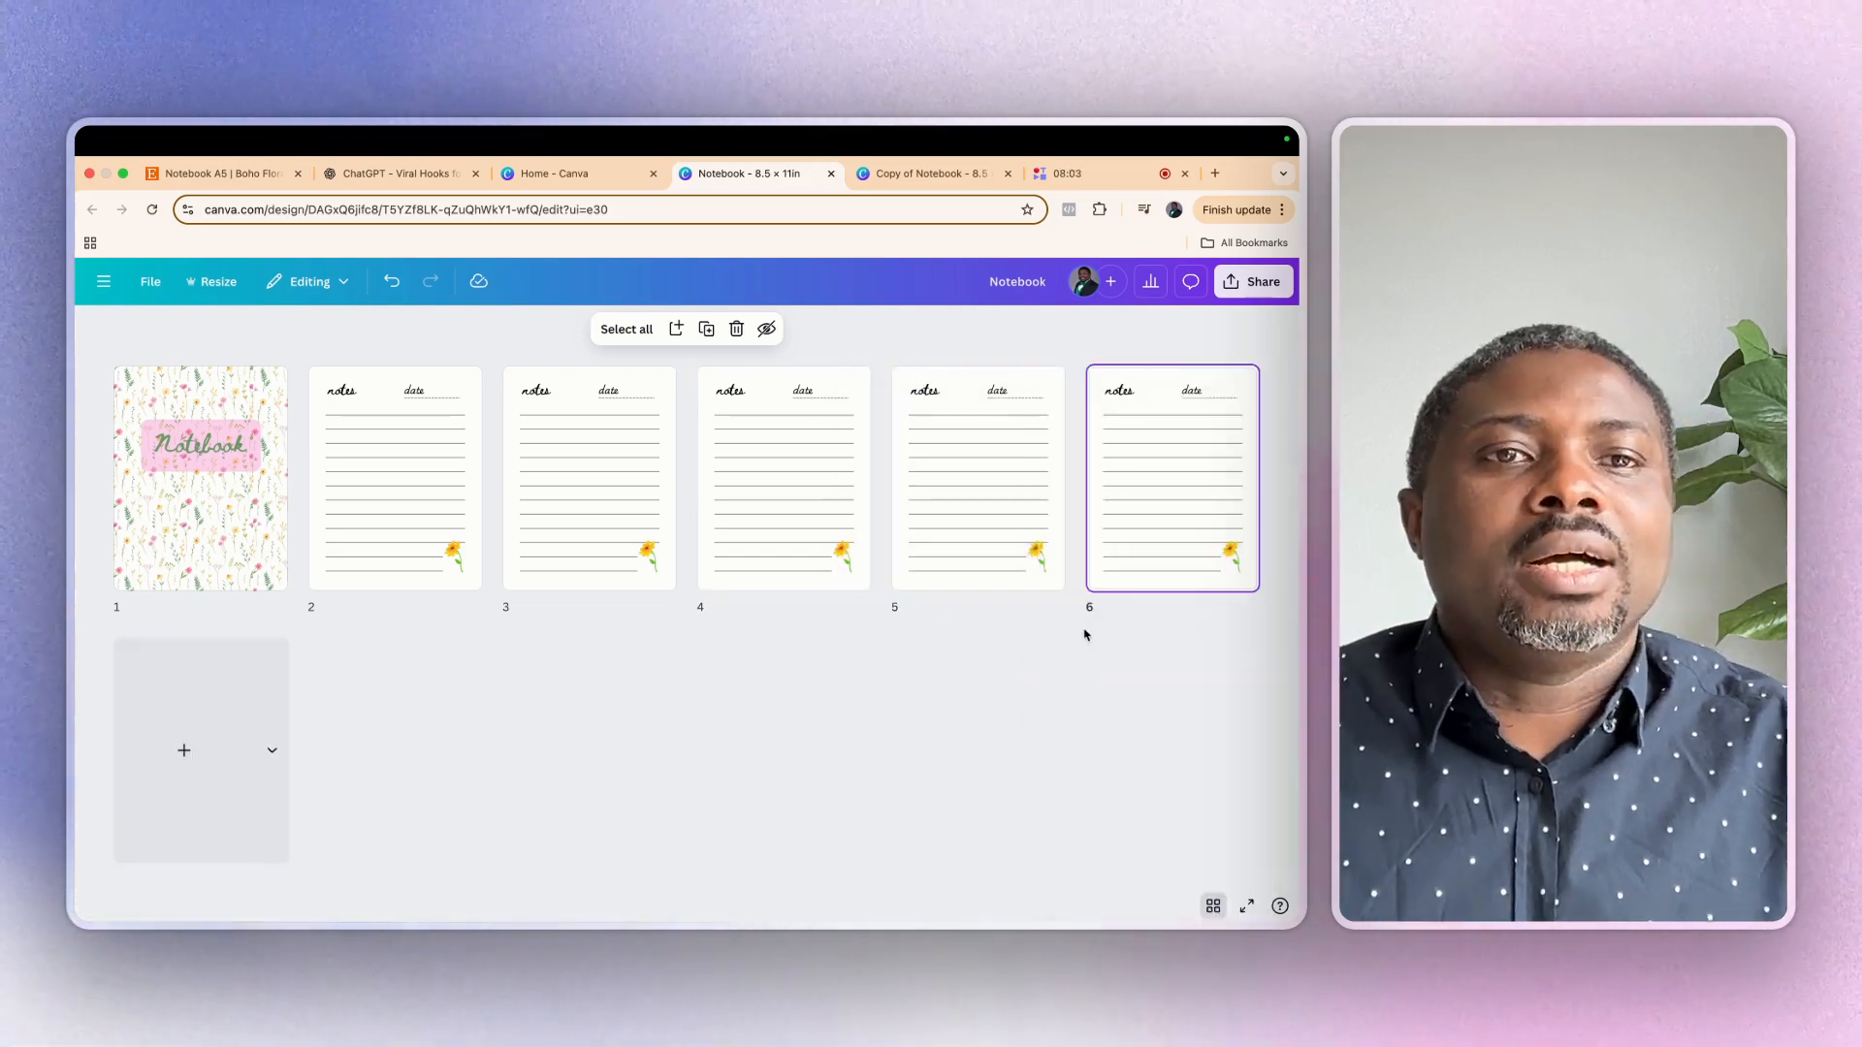
Switch to the copy of the notebook design and delete the floral background from its cover
{"action": "left_click", "coordinate": [902, 172]}
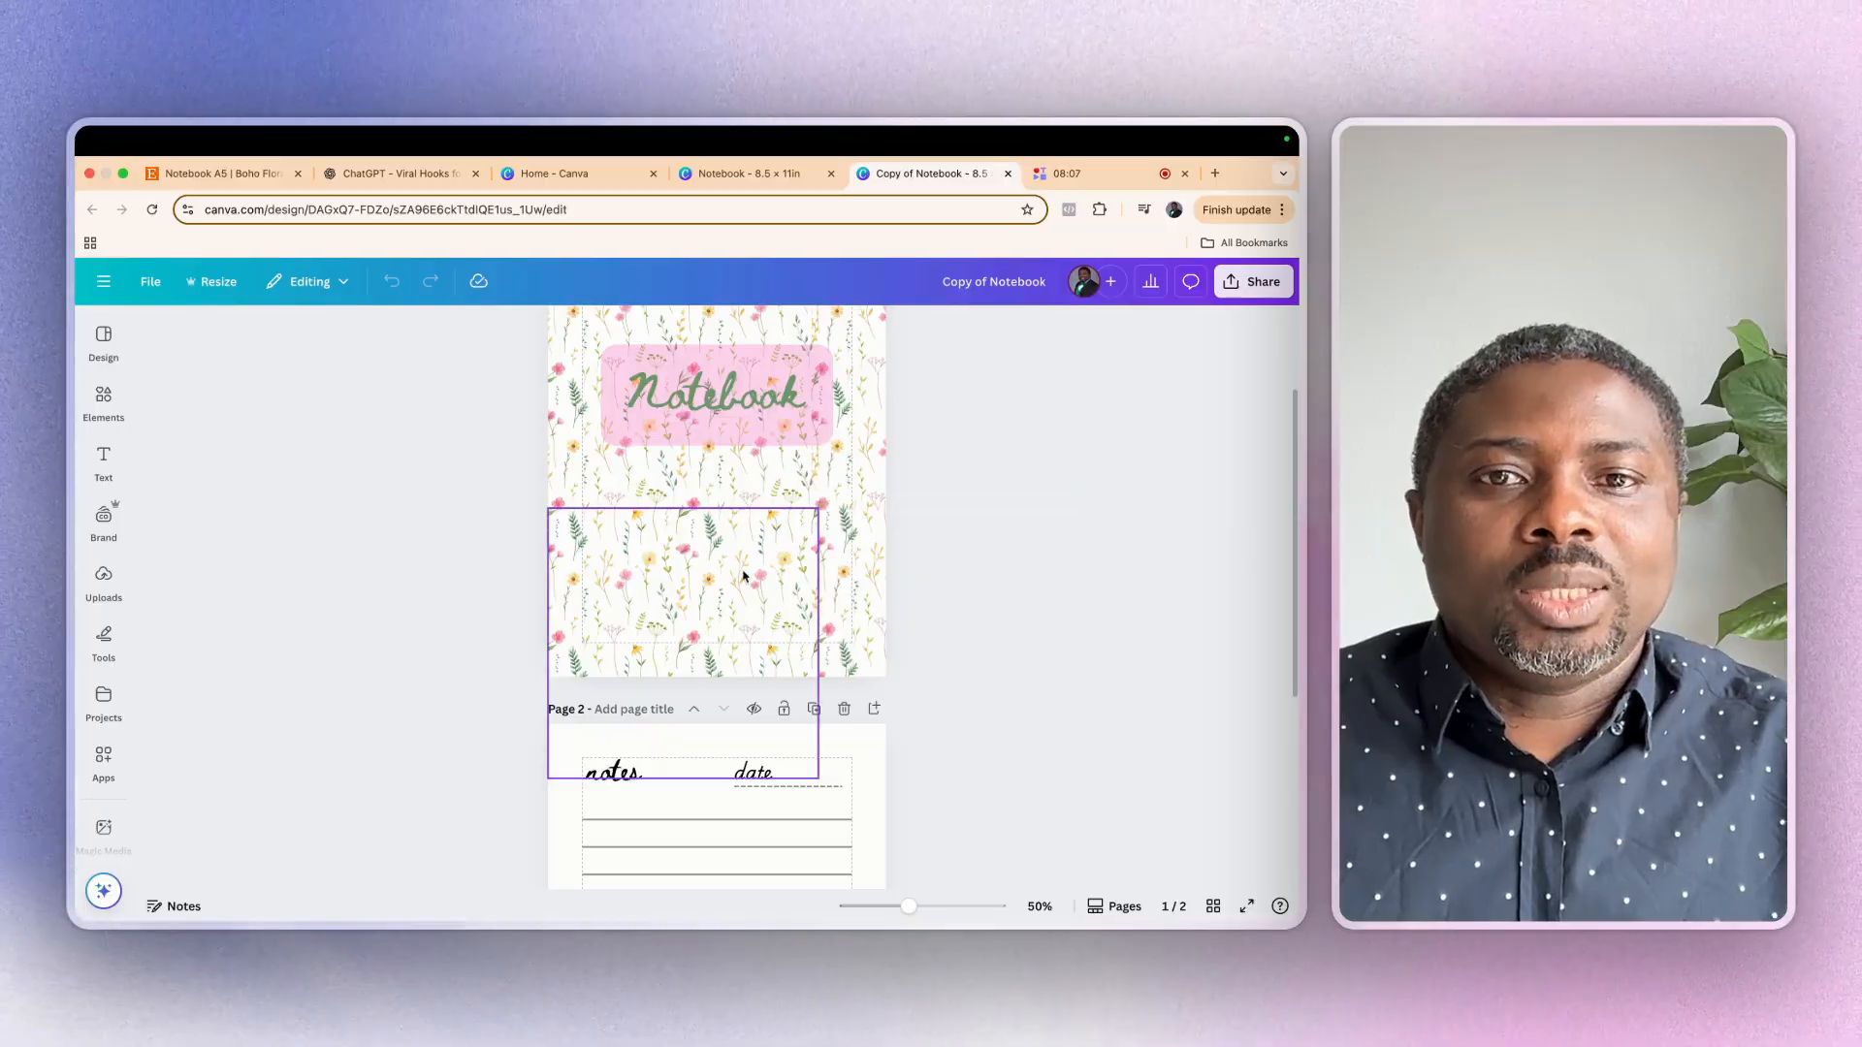
{"action": "scroll", "coordinate": [732, 576], "scroll_direction": "up", "scroll_amount": 3}
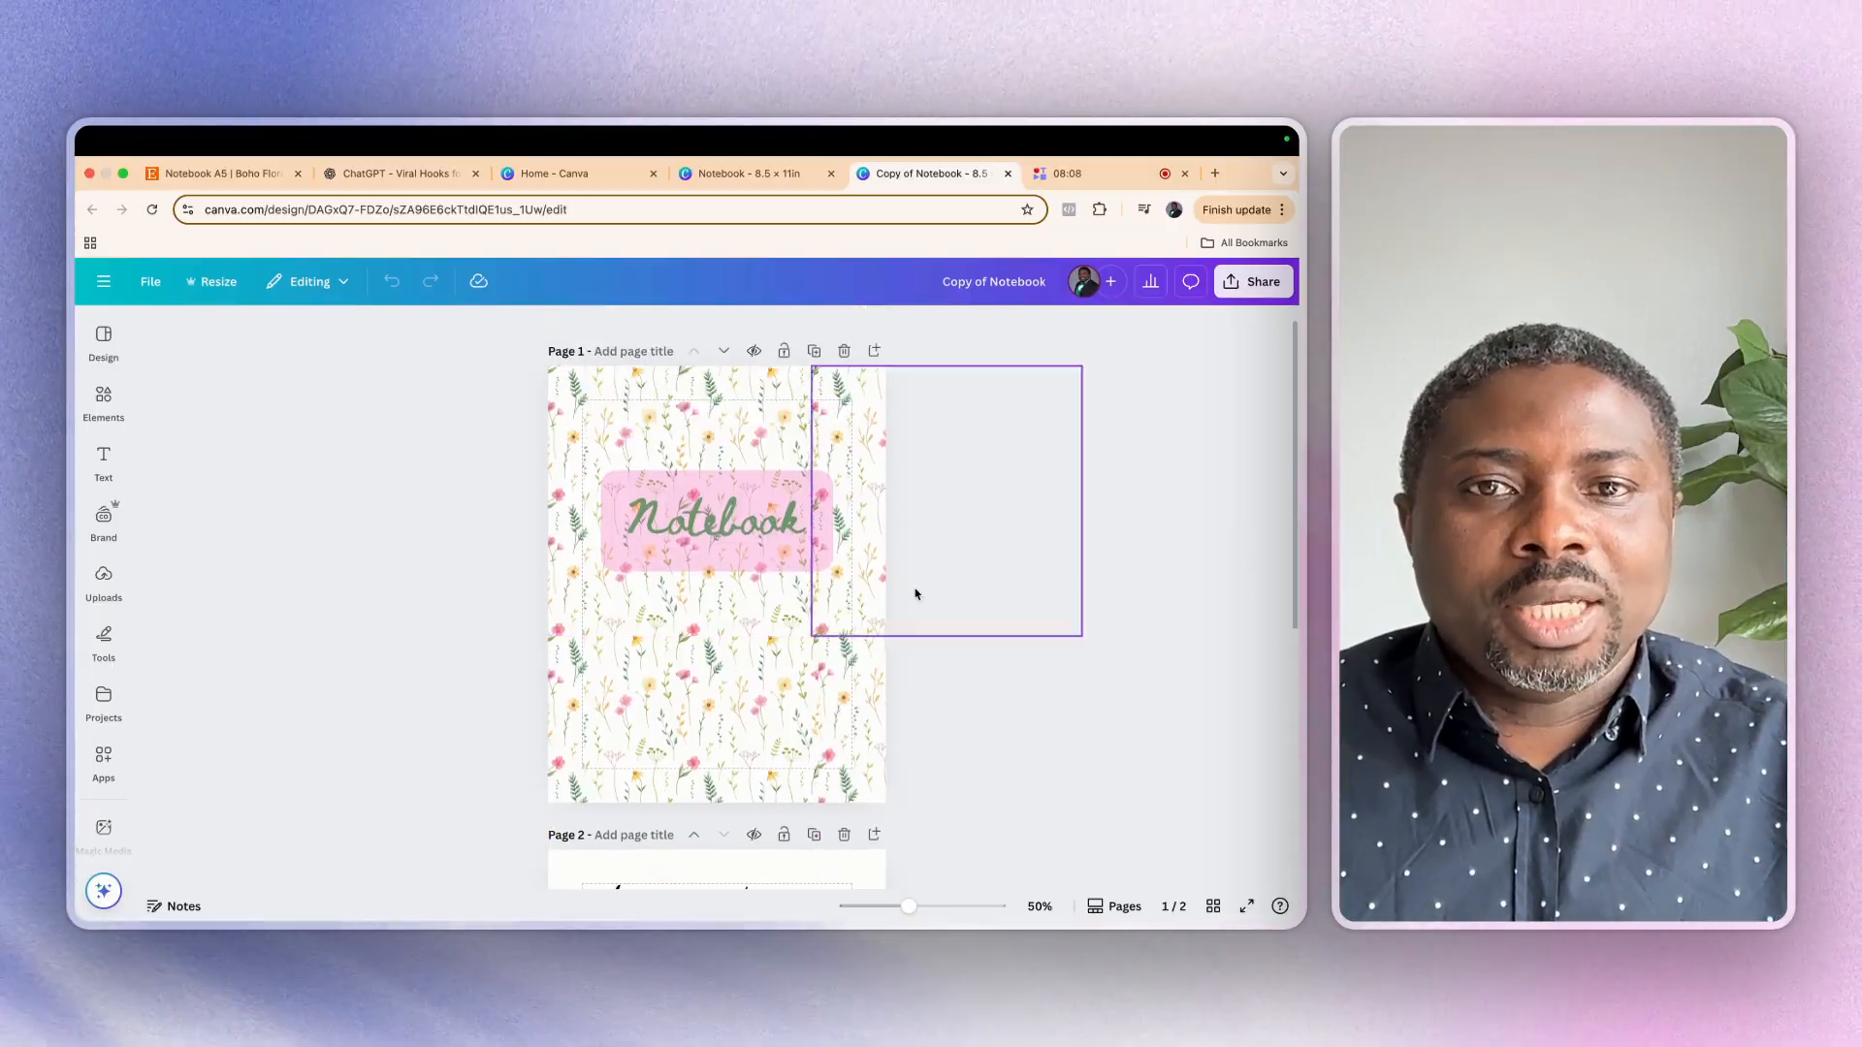
{"action": "left_click", "coordinate": [655, 461]}
{"action": "key", "text": "Delete"}
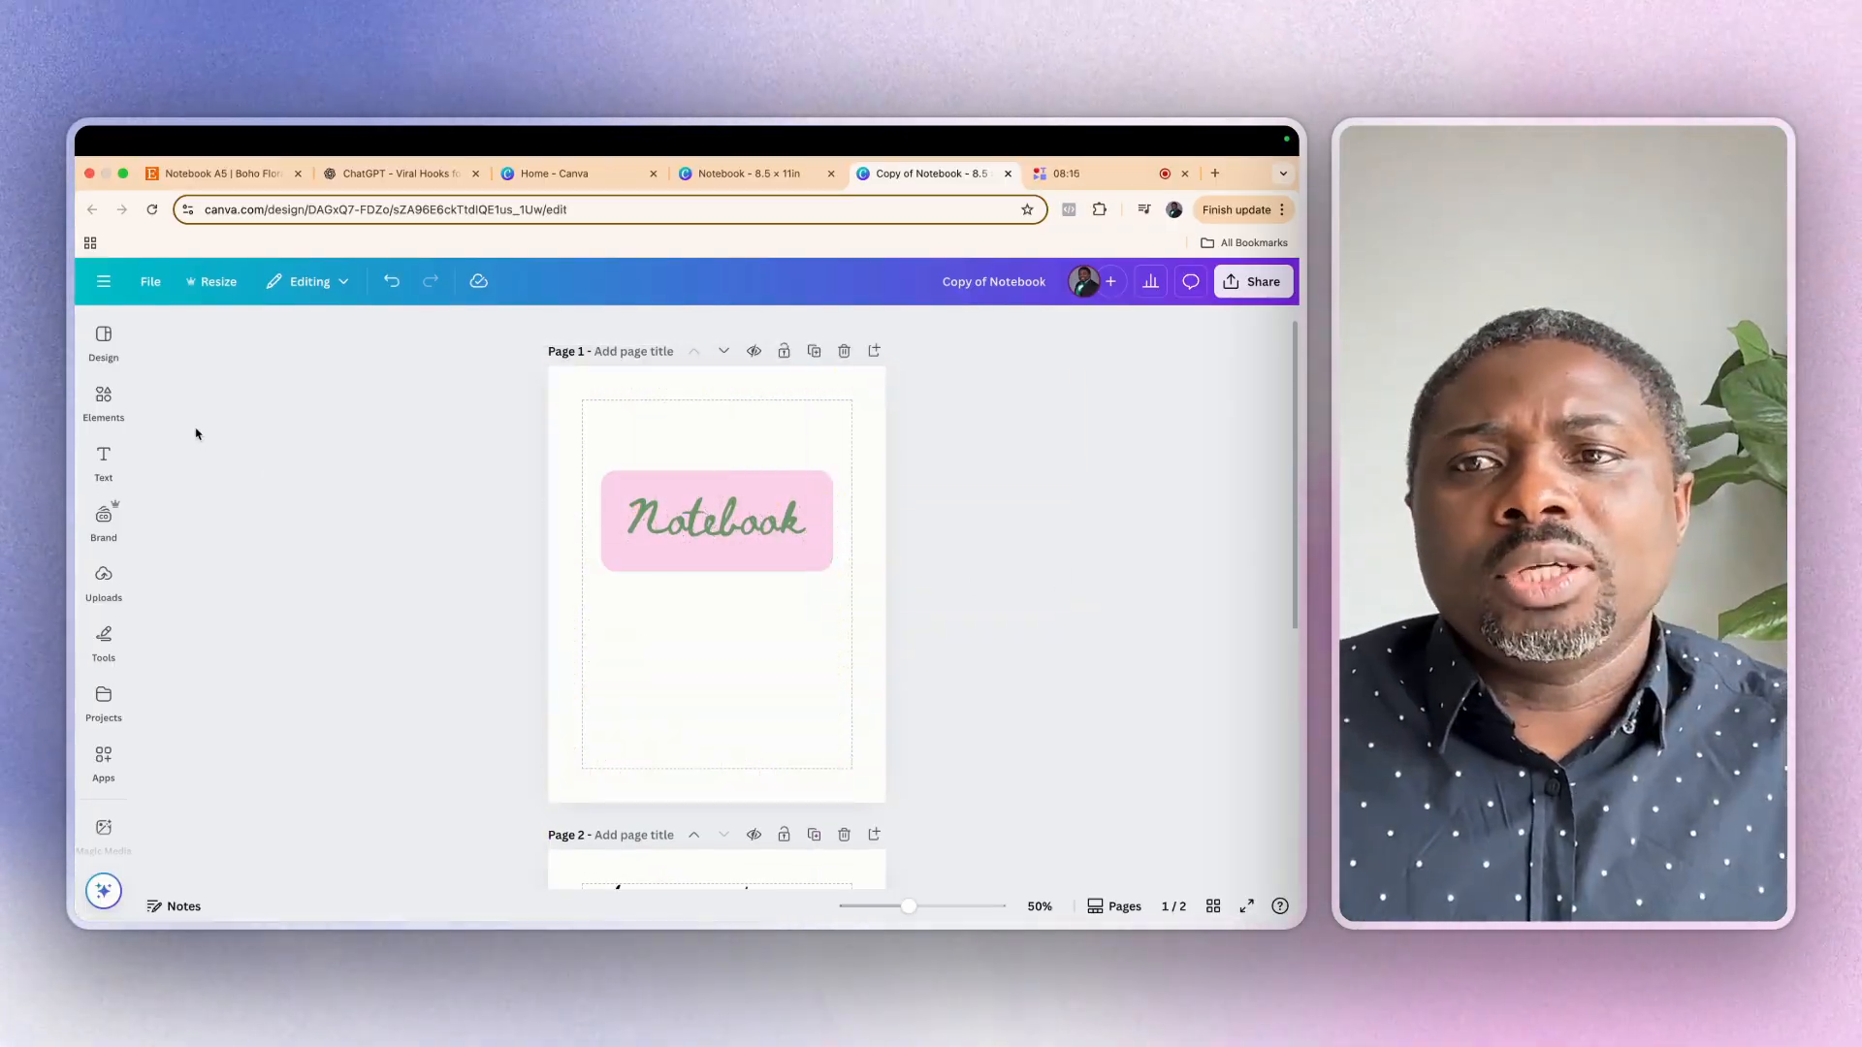
Search the graphics for "vintage floral background" and add the yellow-and-pink pattern with roses and butterflies to the cover
{"action": "left_click", "coordinate": [107, 407]}
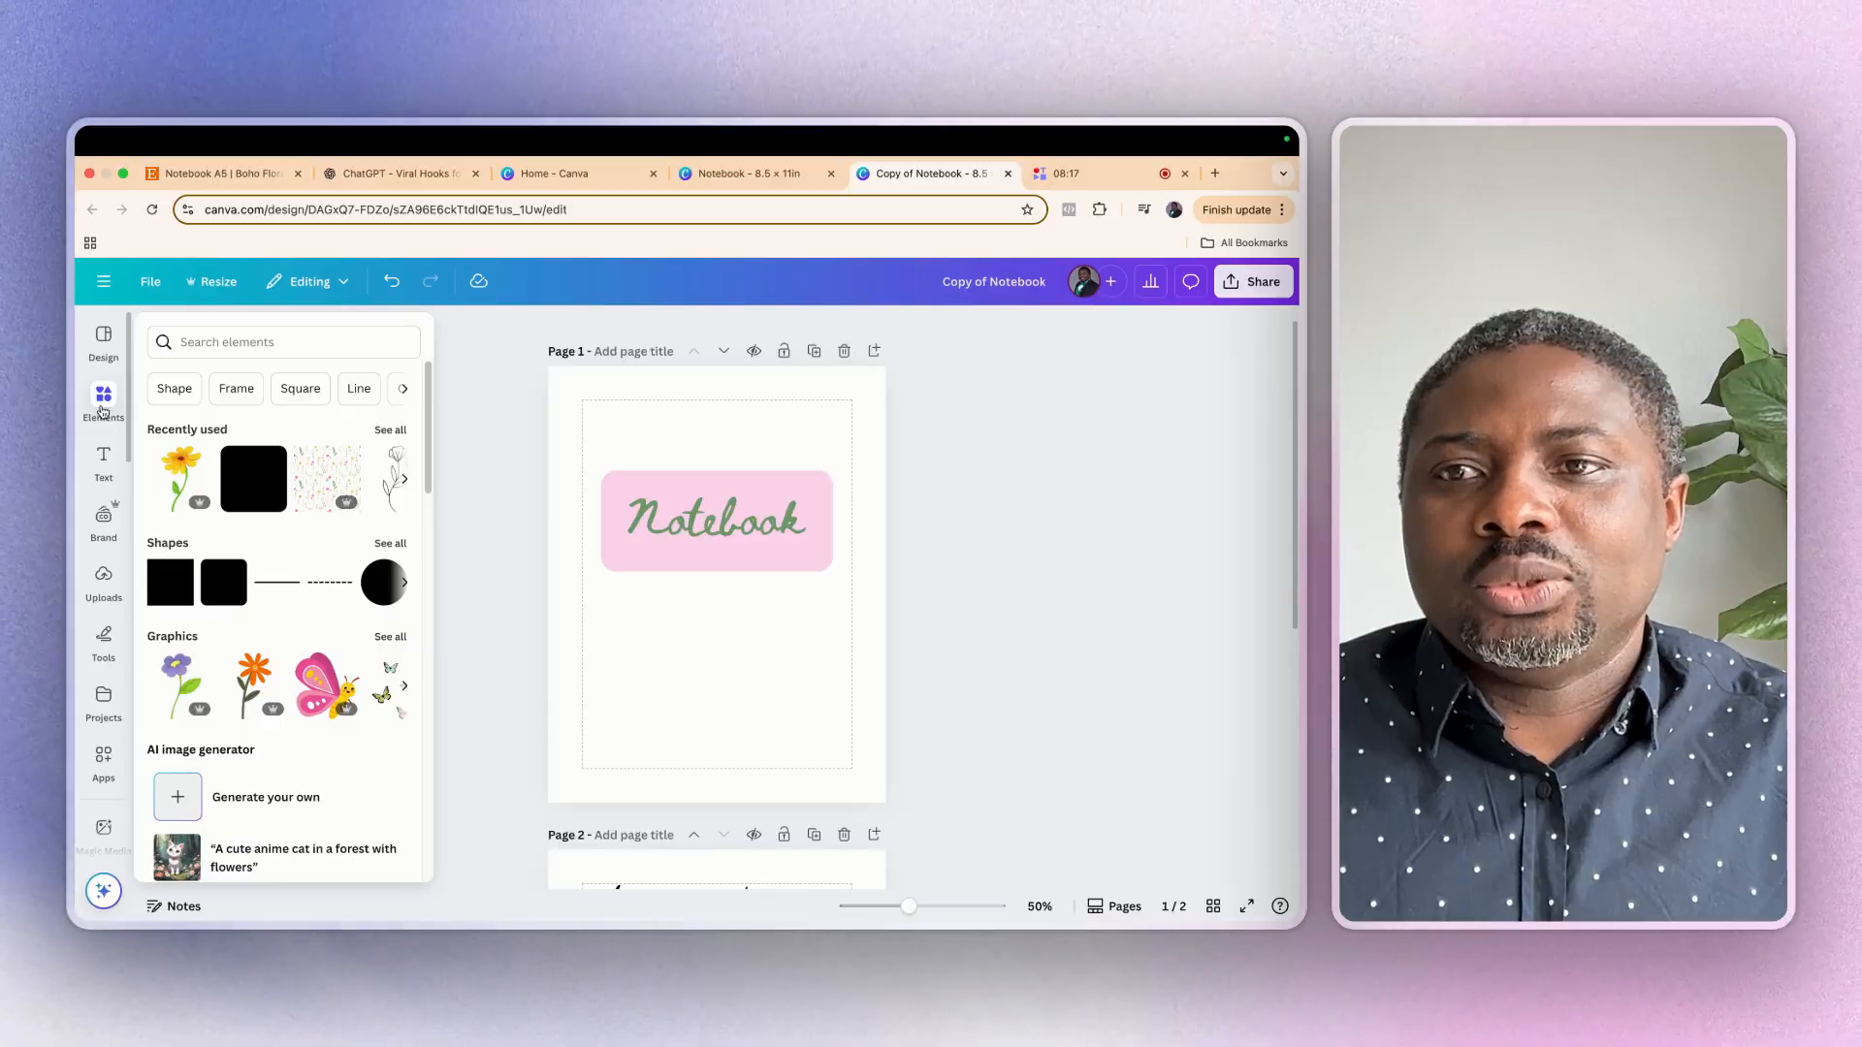
{"action": "left_click", "coordinate": [210, 335]}
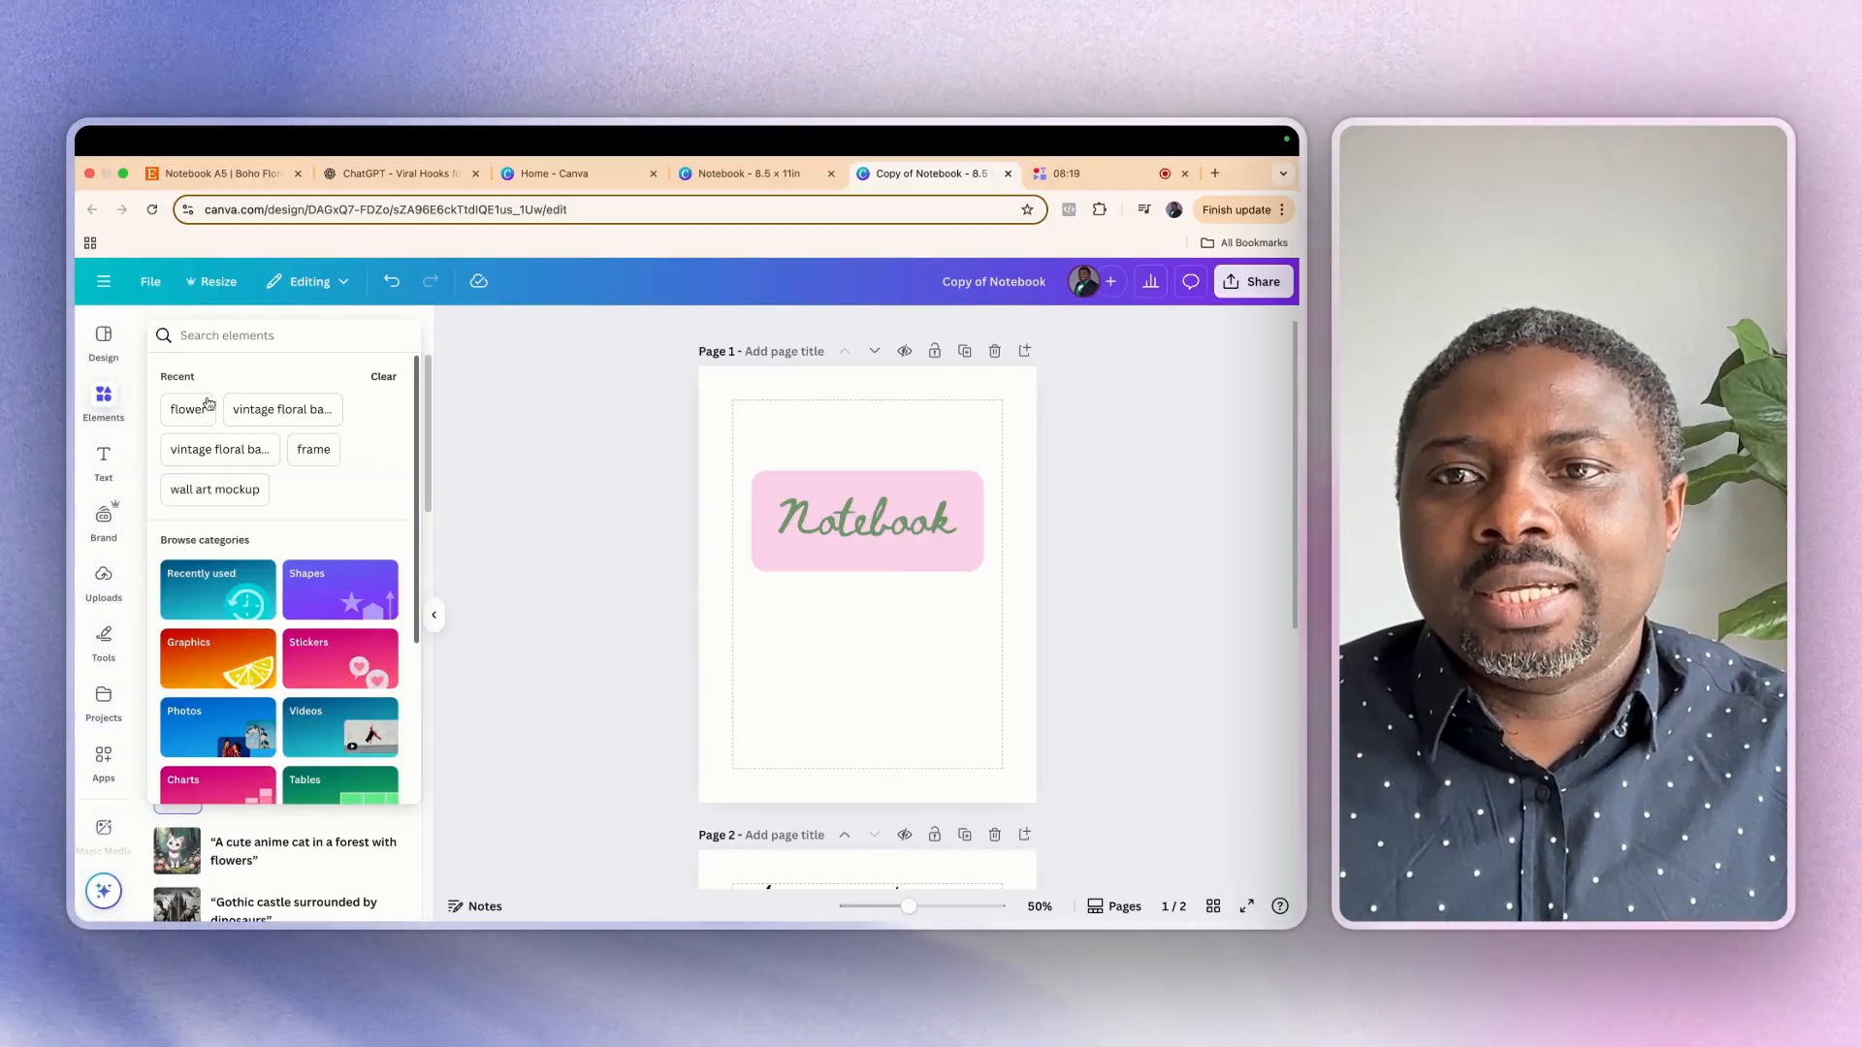
{"action": "left_click", "coordinate": [199, 449]}
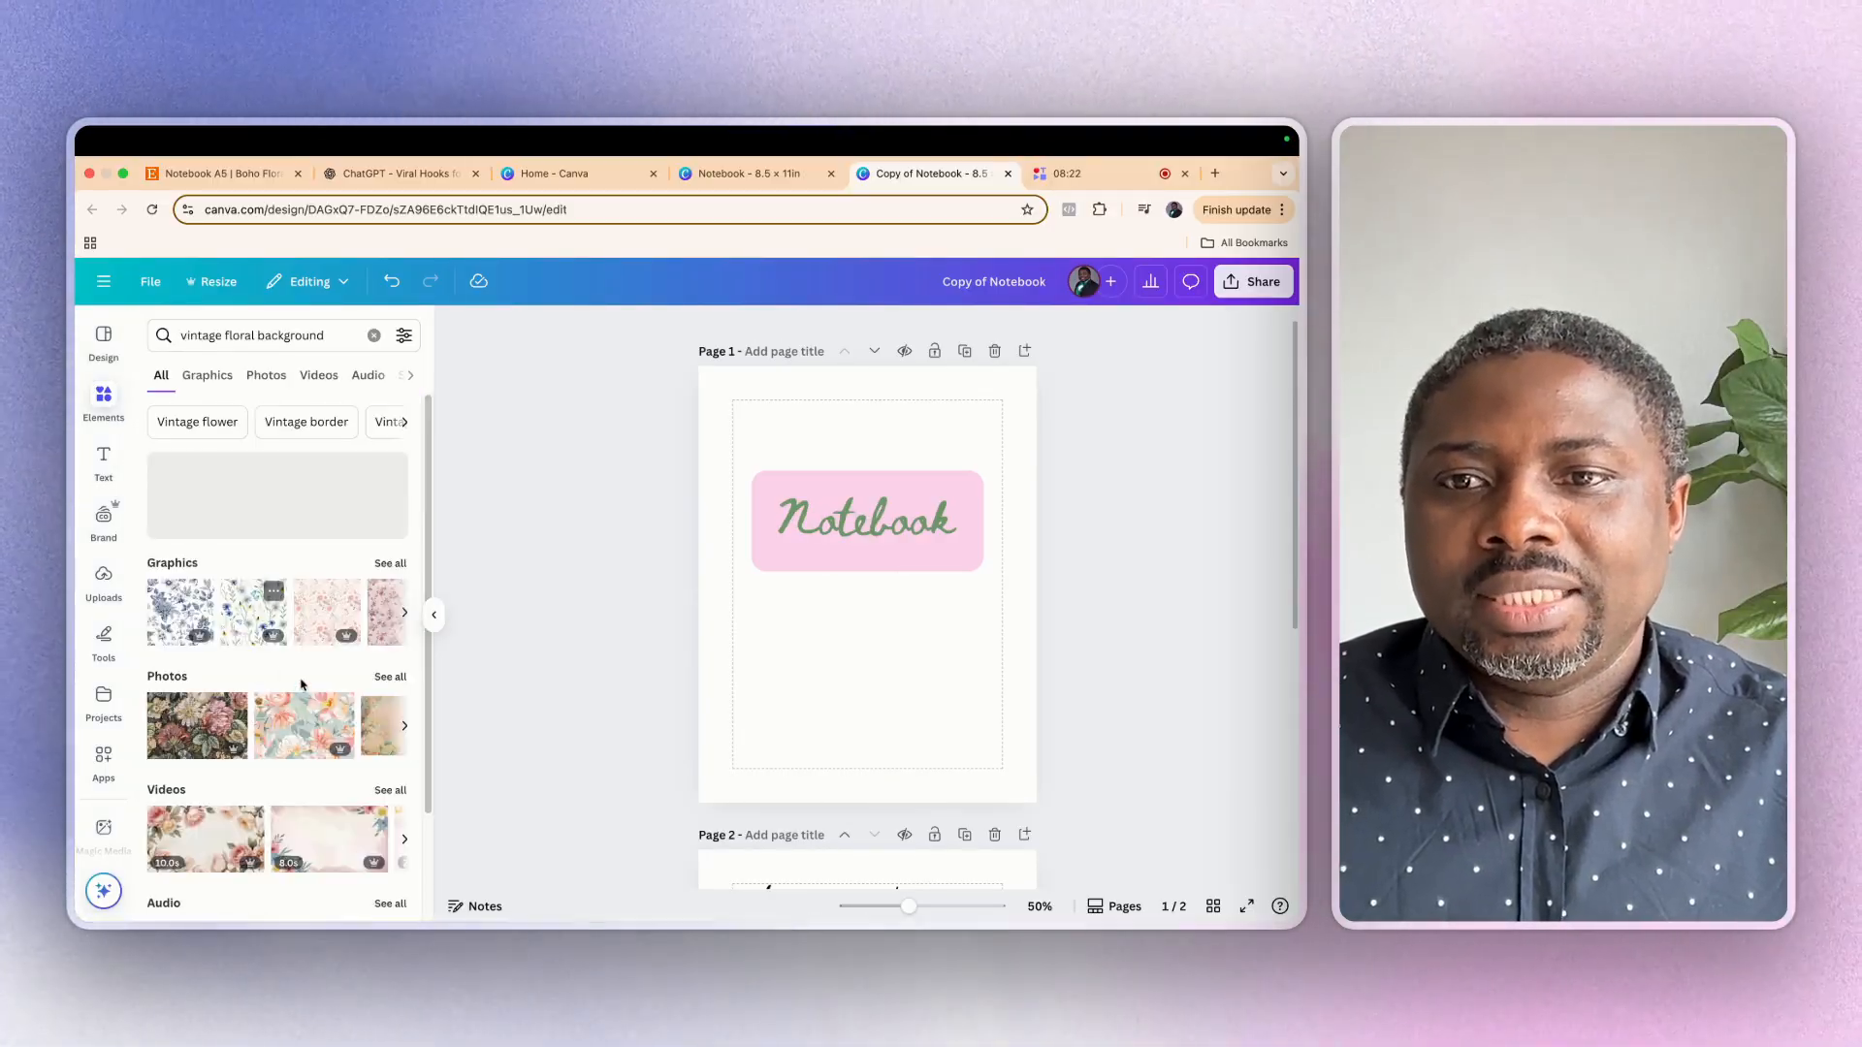
{"action": "scroll", "coordinate": [301, 685], "scroll_direction": "down", "scroll_amount": 2}
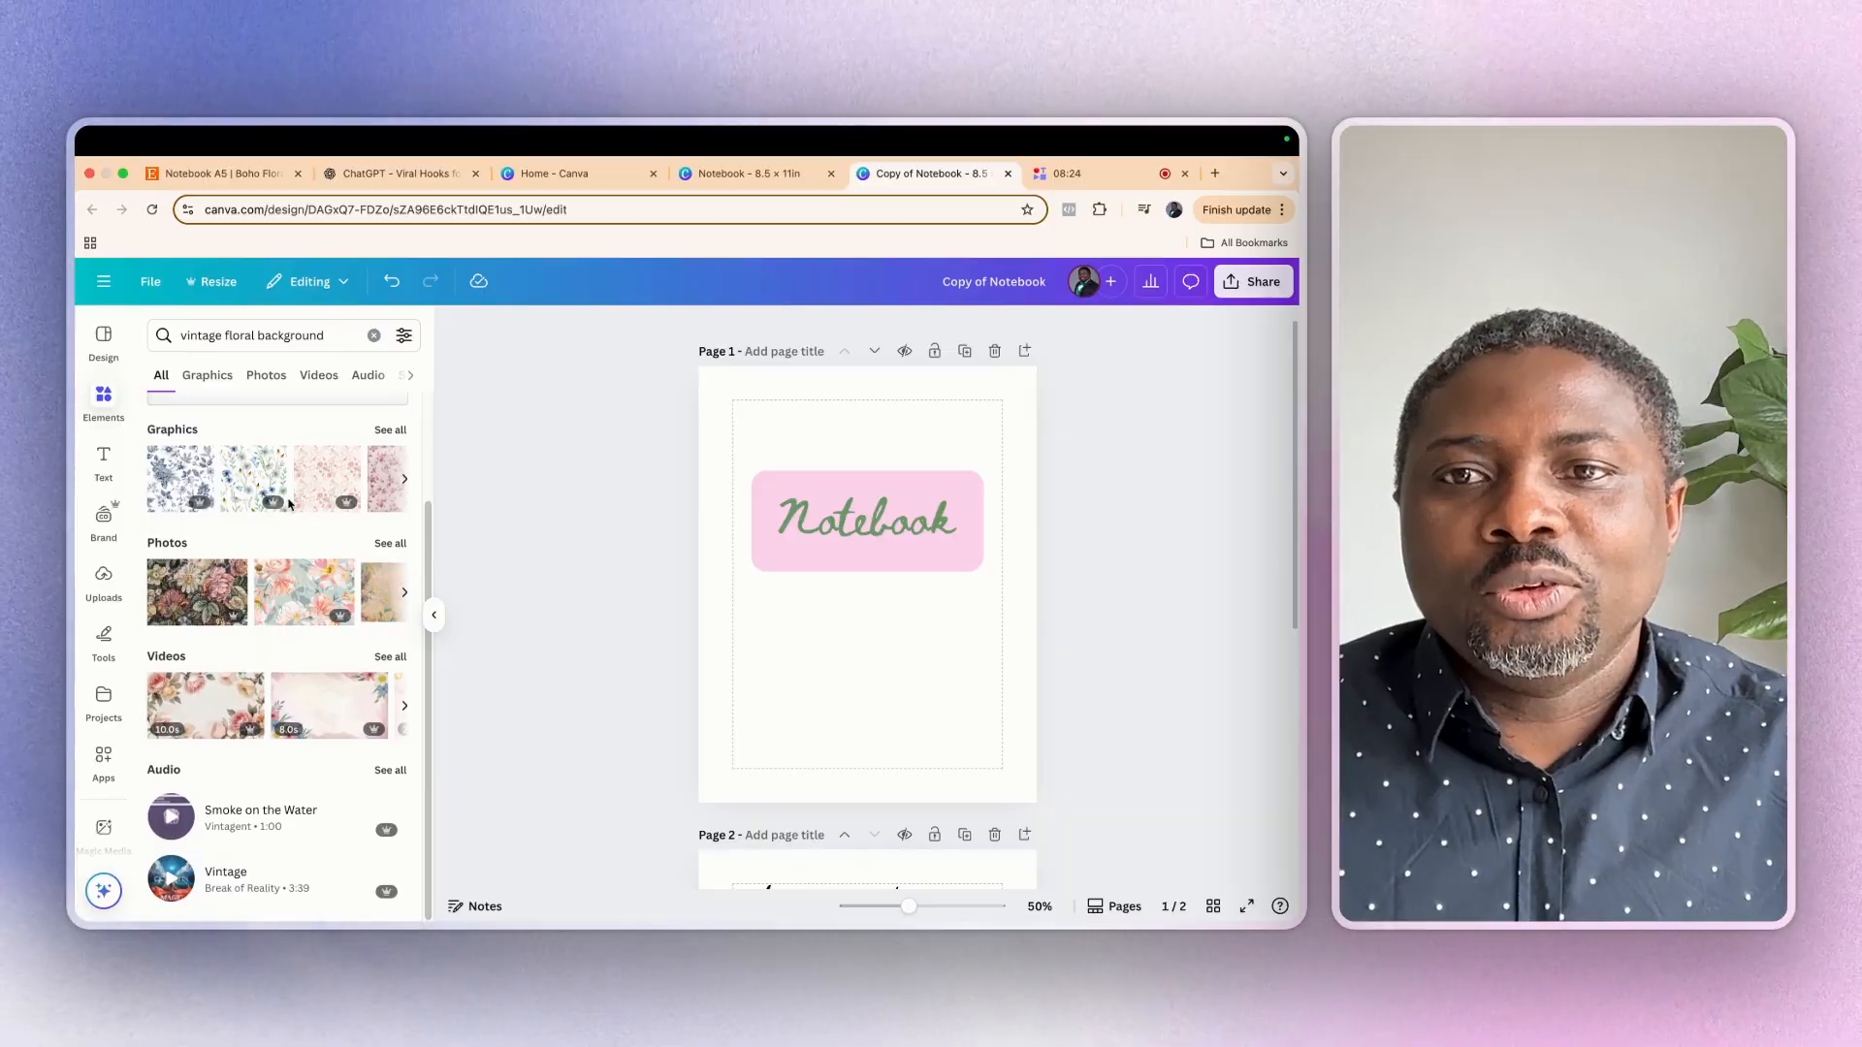
{"action": "left_click", "coordinate": [207, 378]}
{"action": "scroll", "coordinate": [278, 710], "scroll_direction": "down", "scroll_amount": 5}
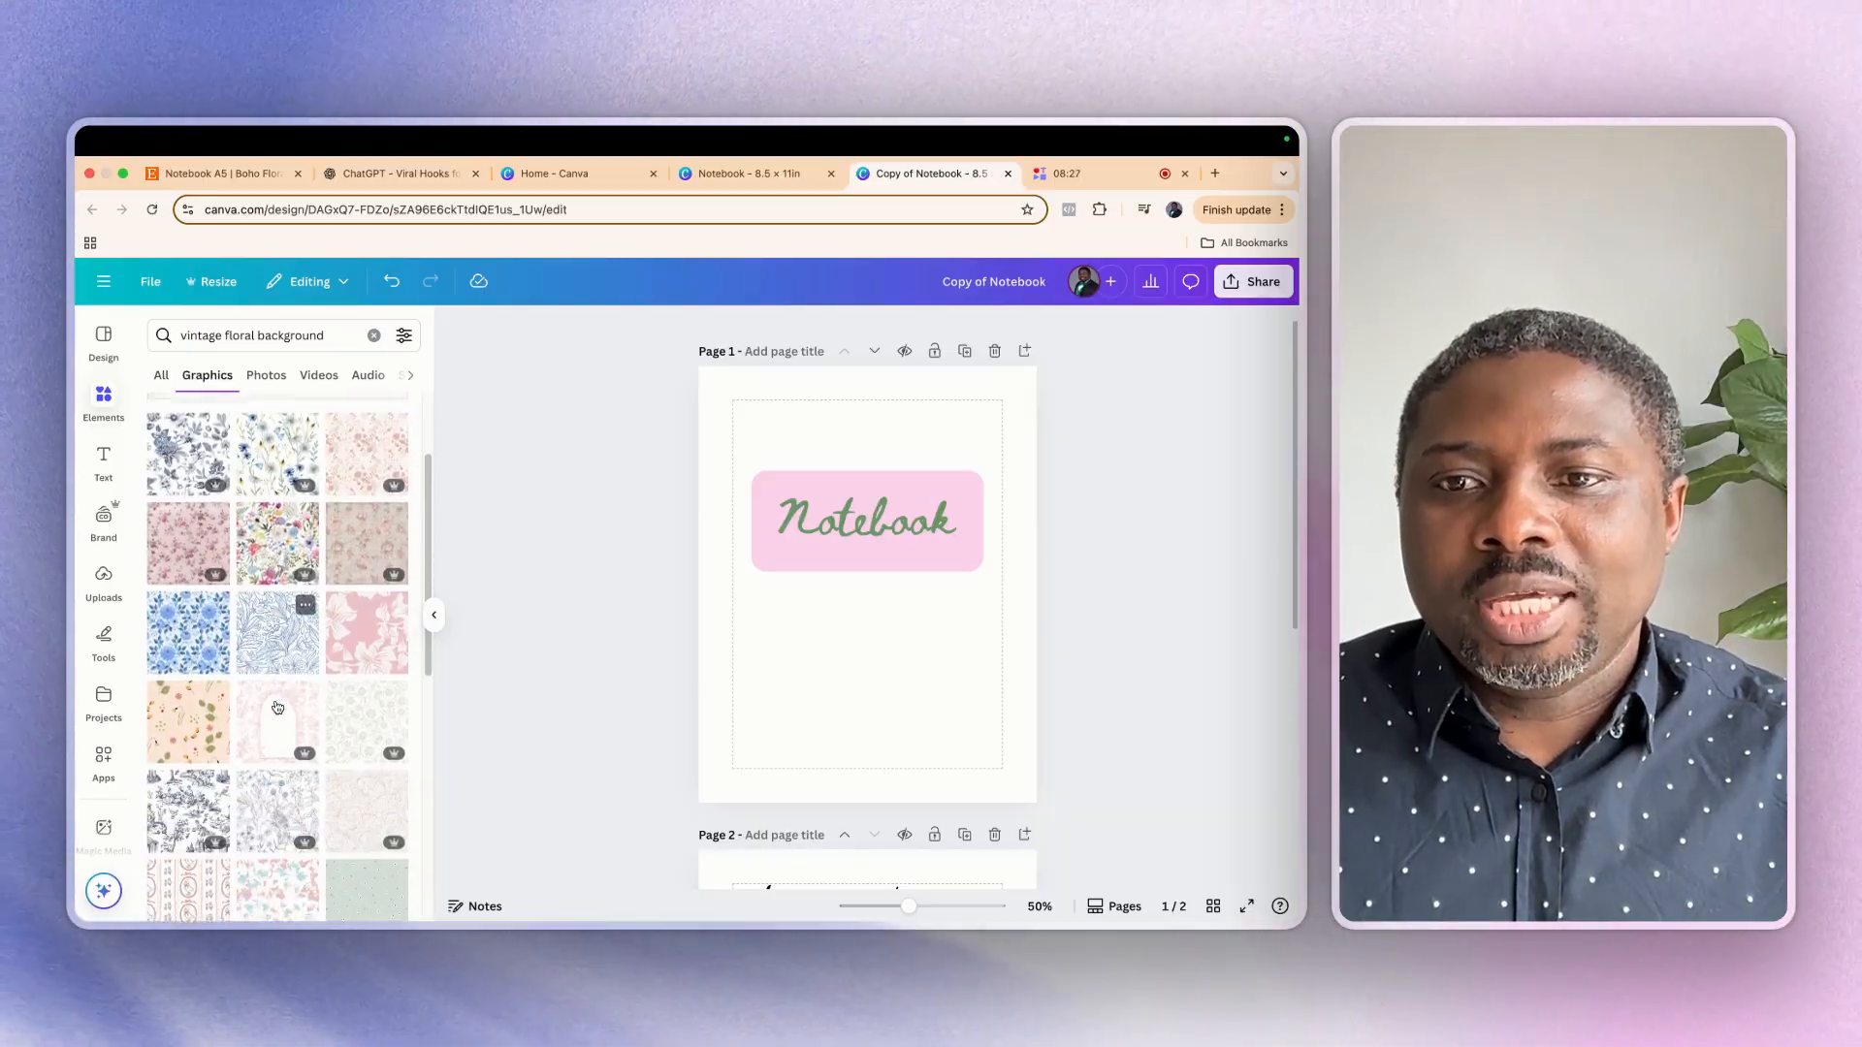
{"action": "scroll", "coordinate": [279, 709], "scroll_direction": "down", "scroll_amount": 2}
{"action": "left_click", "coordinate": [372, 818]}
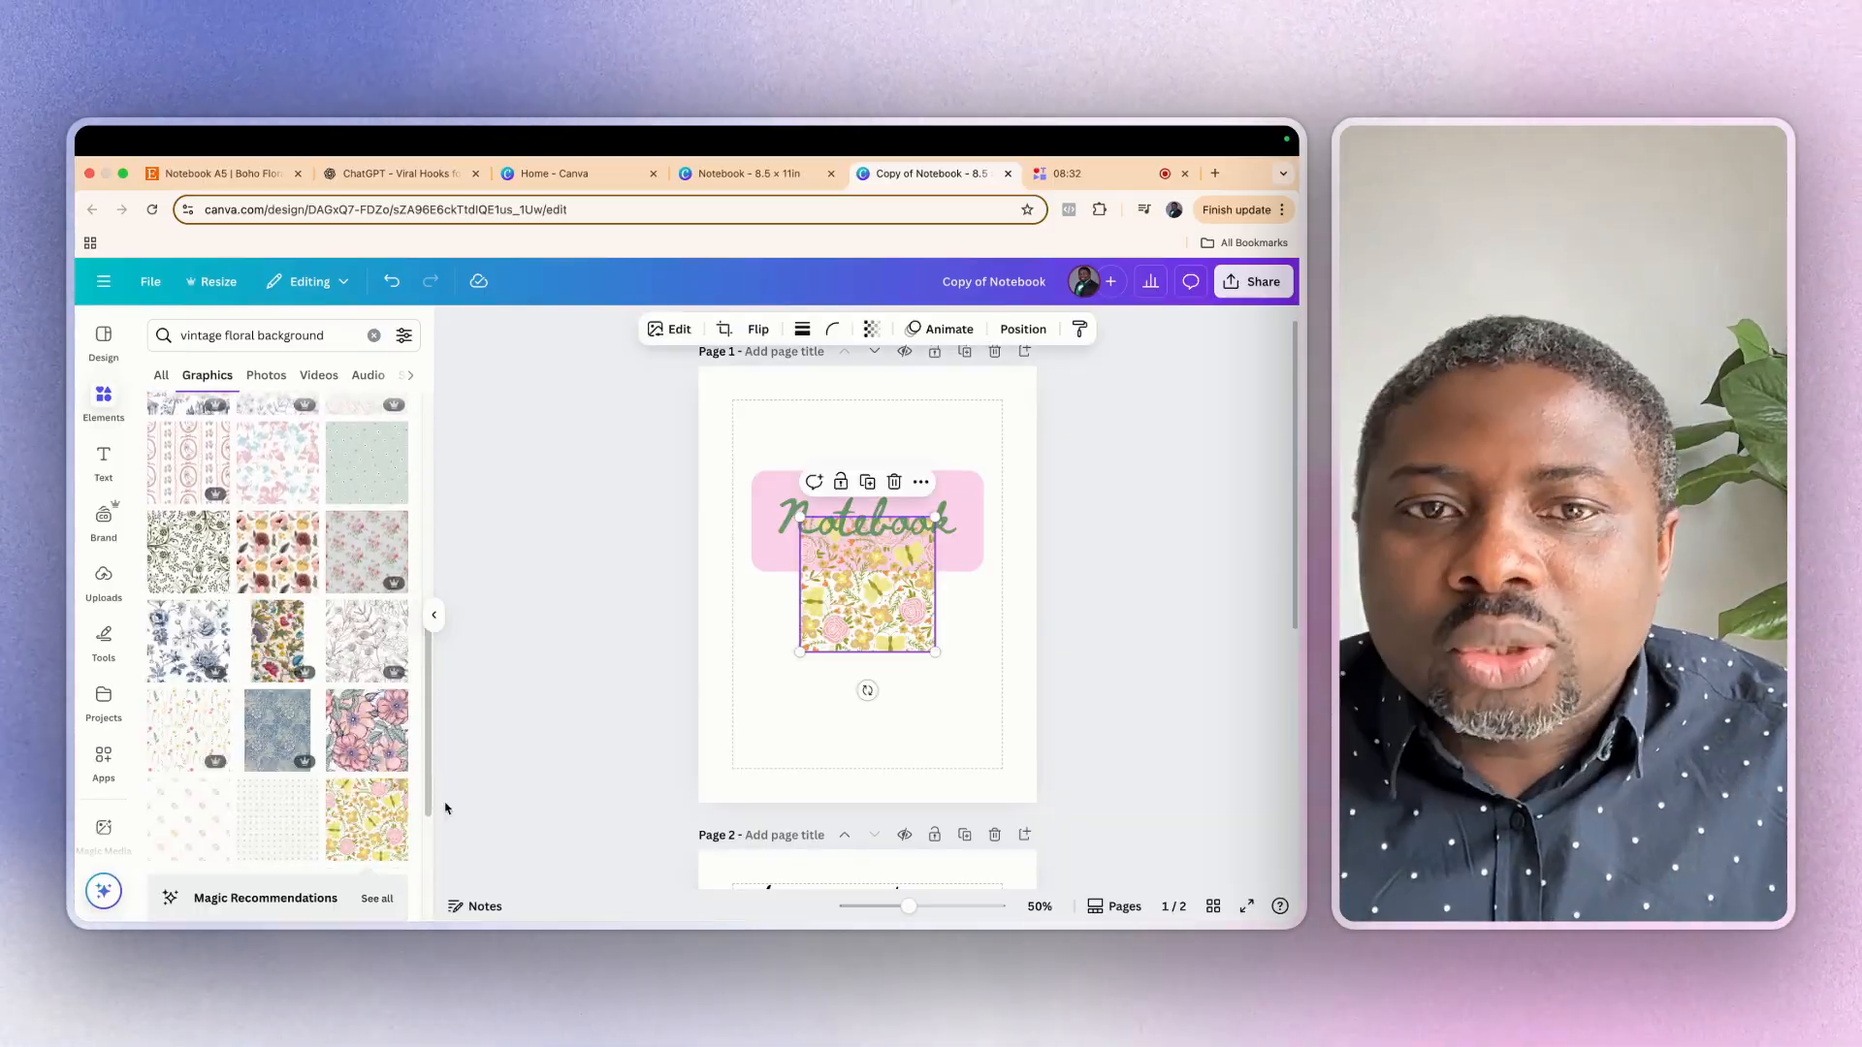
Enlarge the yellow-and-pink pattern and tile copies of it edge to edge behind the title until the whole cover is filled
{"action": "left_click_drag", "start_coordinate": [876, 604], "coordinate": [973, 640]}
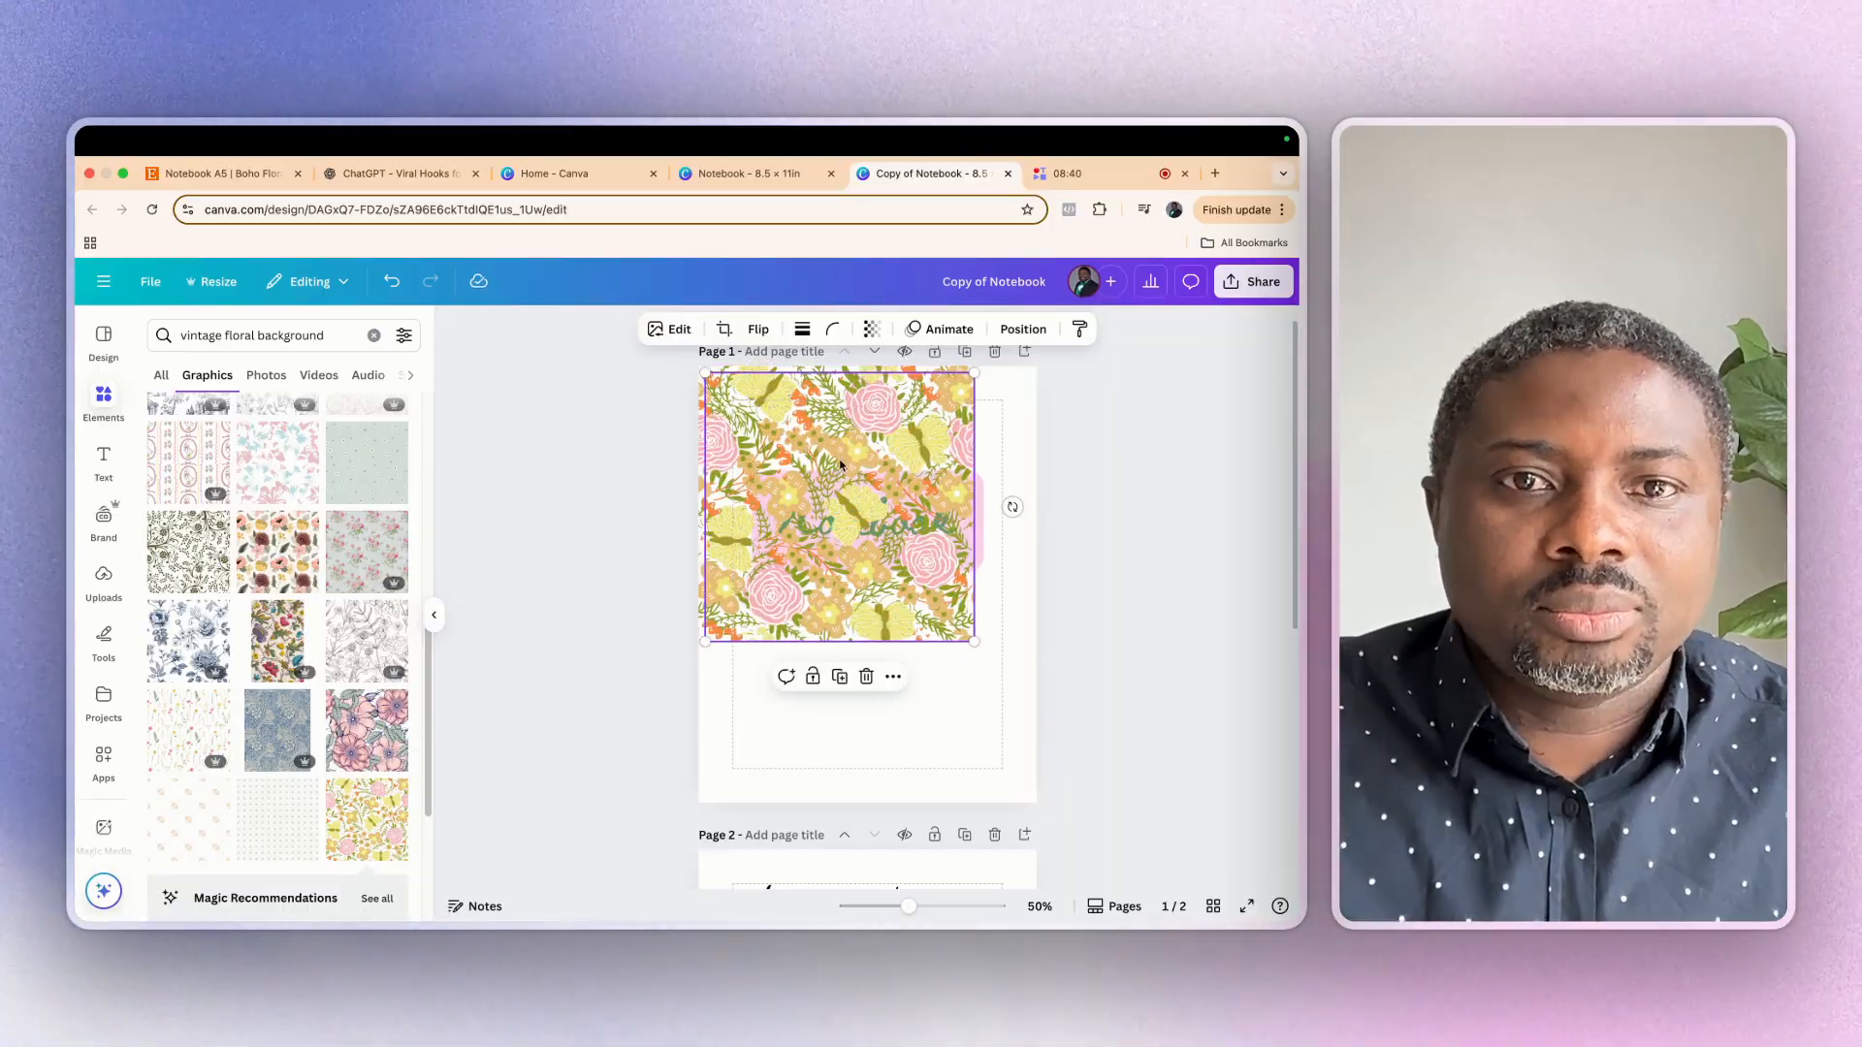
{"action": "left_click_drag", "start_coordinate": [840, 465], "coordinate": [1095, 448]}
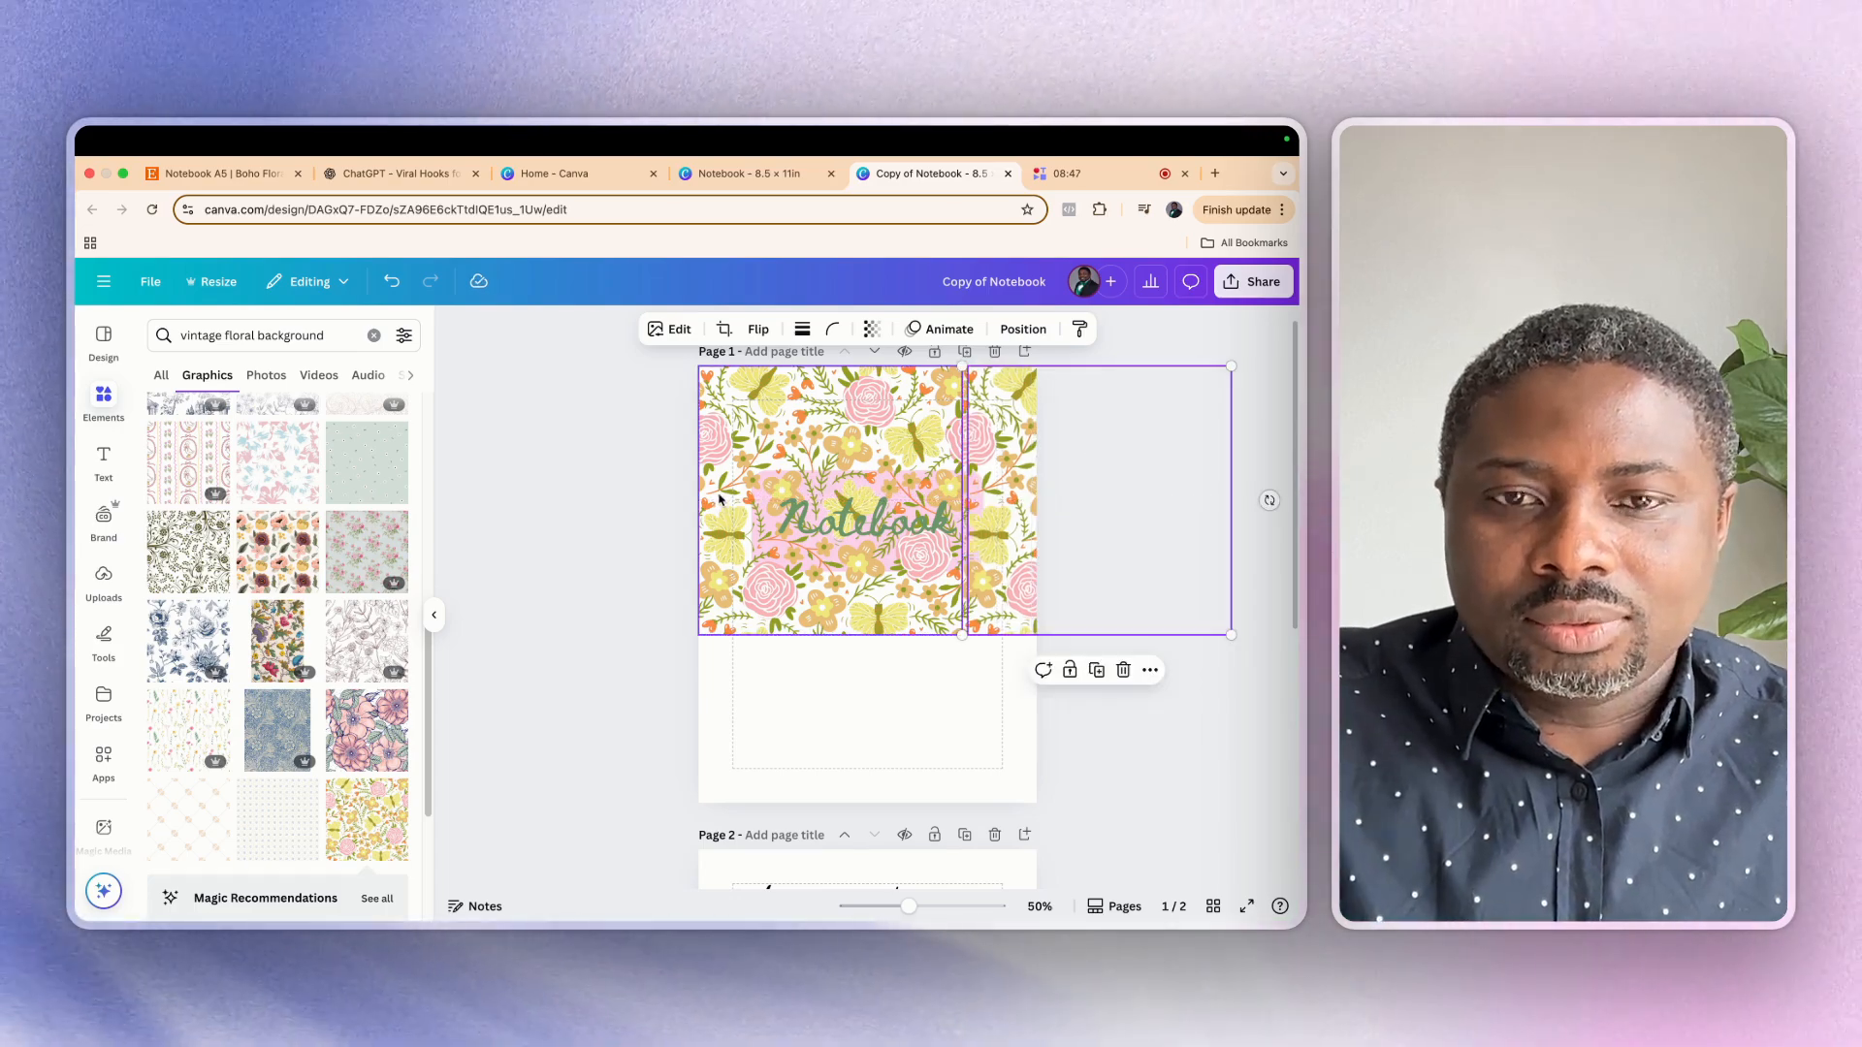
{"action": "left_click", "coordinate": [719, 501]}
{"action": "key", "text": "super+d"}
{"action": "left_click_drag", "start_coordinate": [741, 493], "coordinate": [732, 753]}
{"action": "left_click", "coordinate": [1009, 571]}
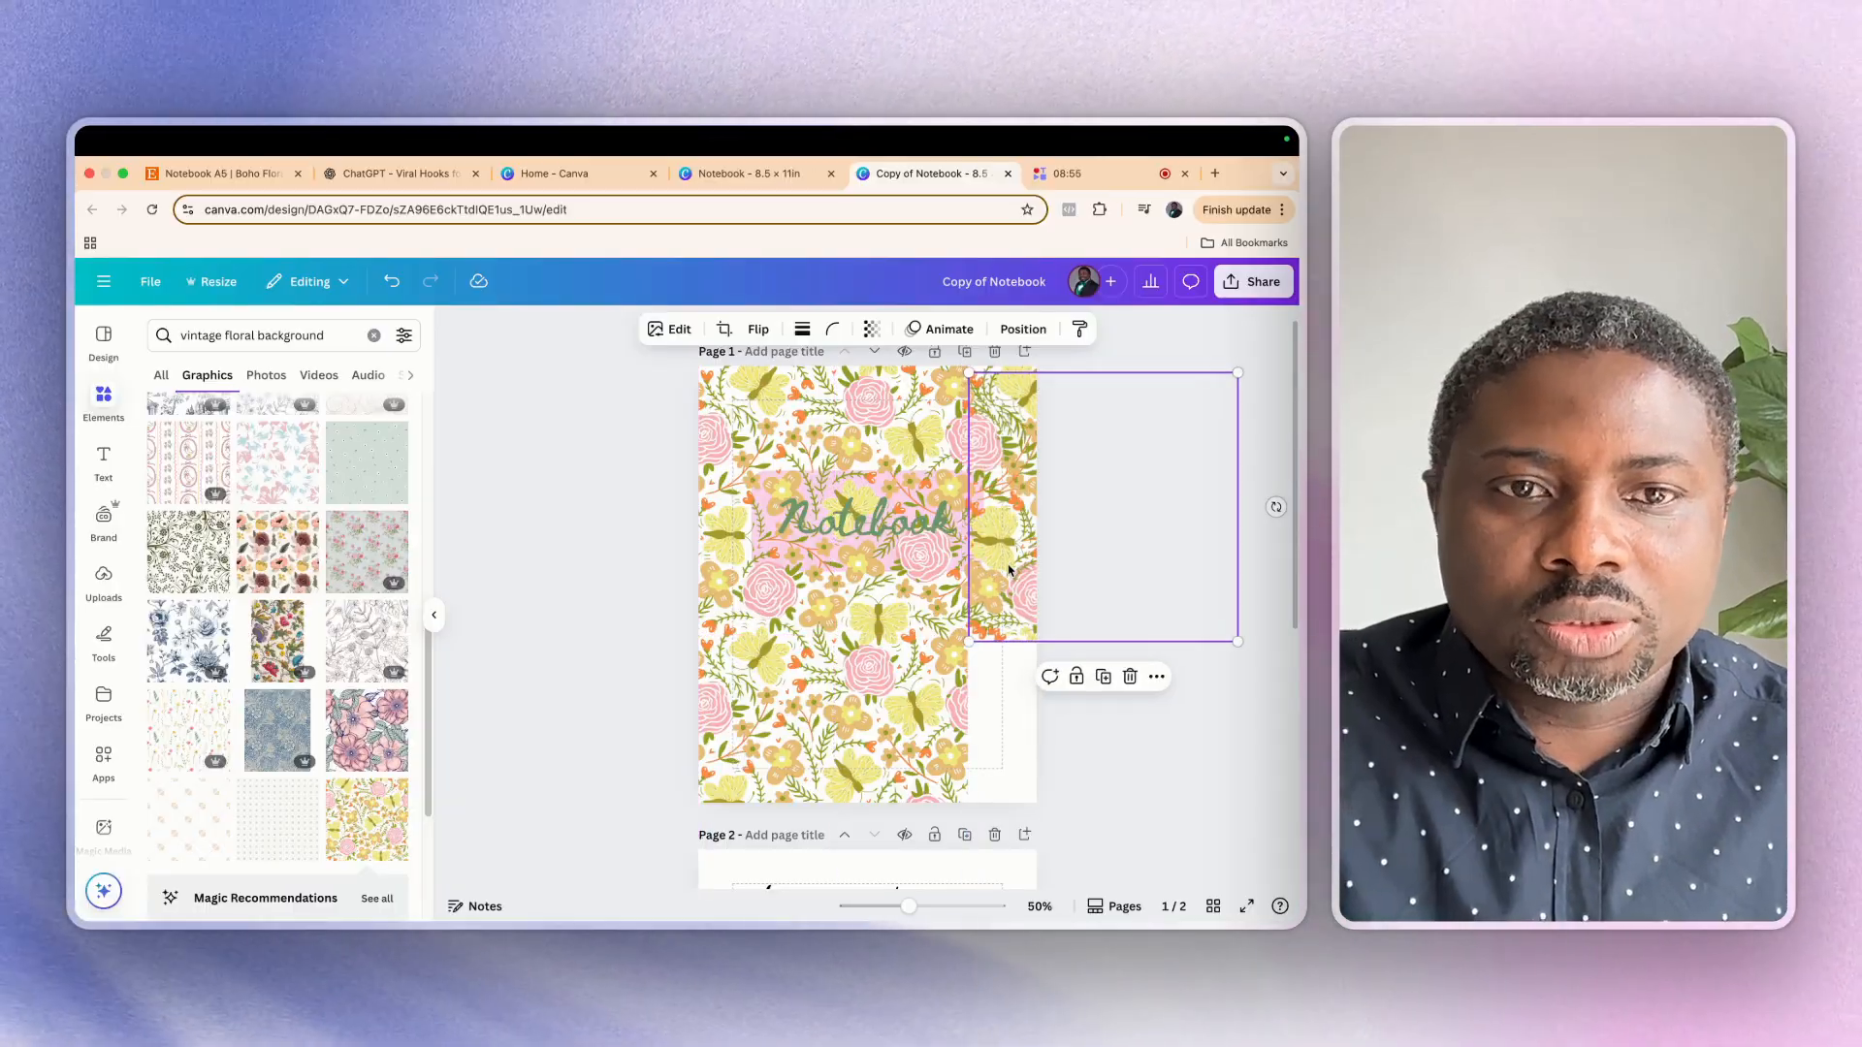
{"action": "left_click_drag", "start_coordinate": [1008, 570], "coordinate": [1009, 701]}
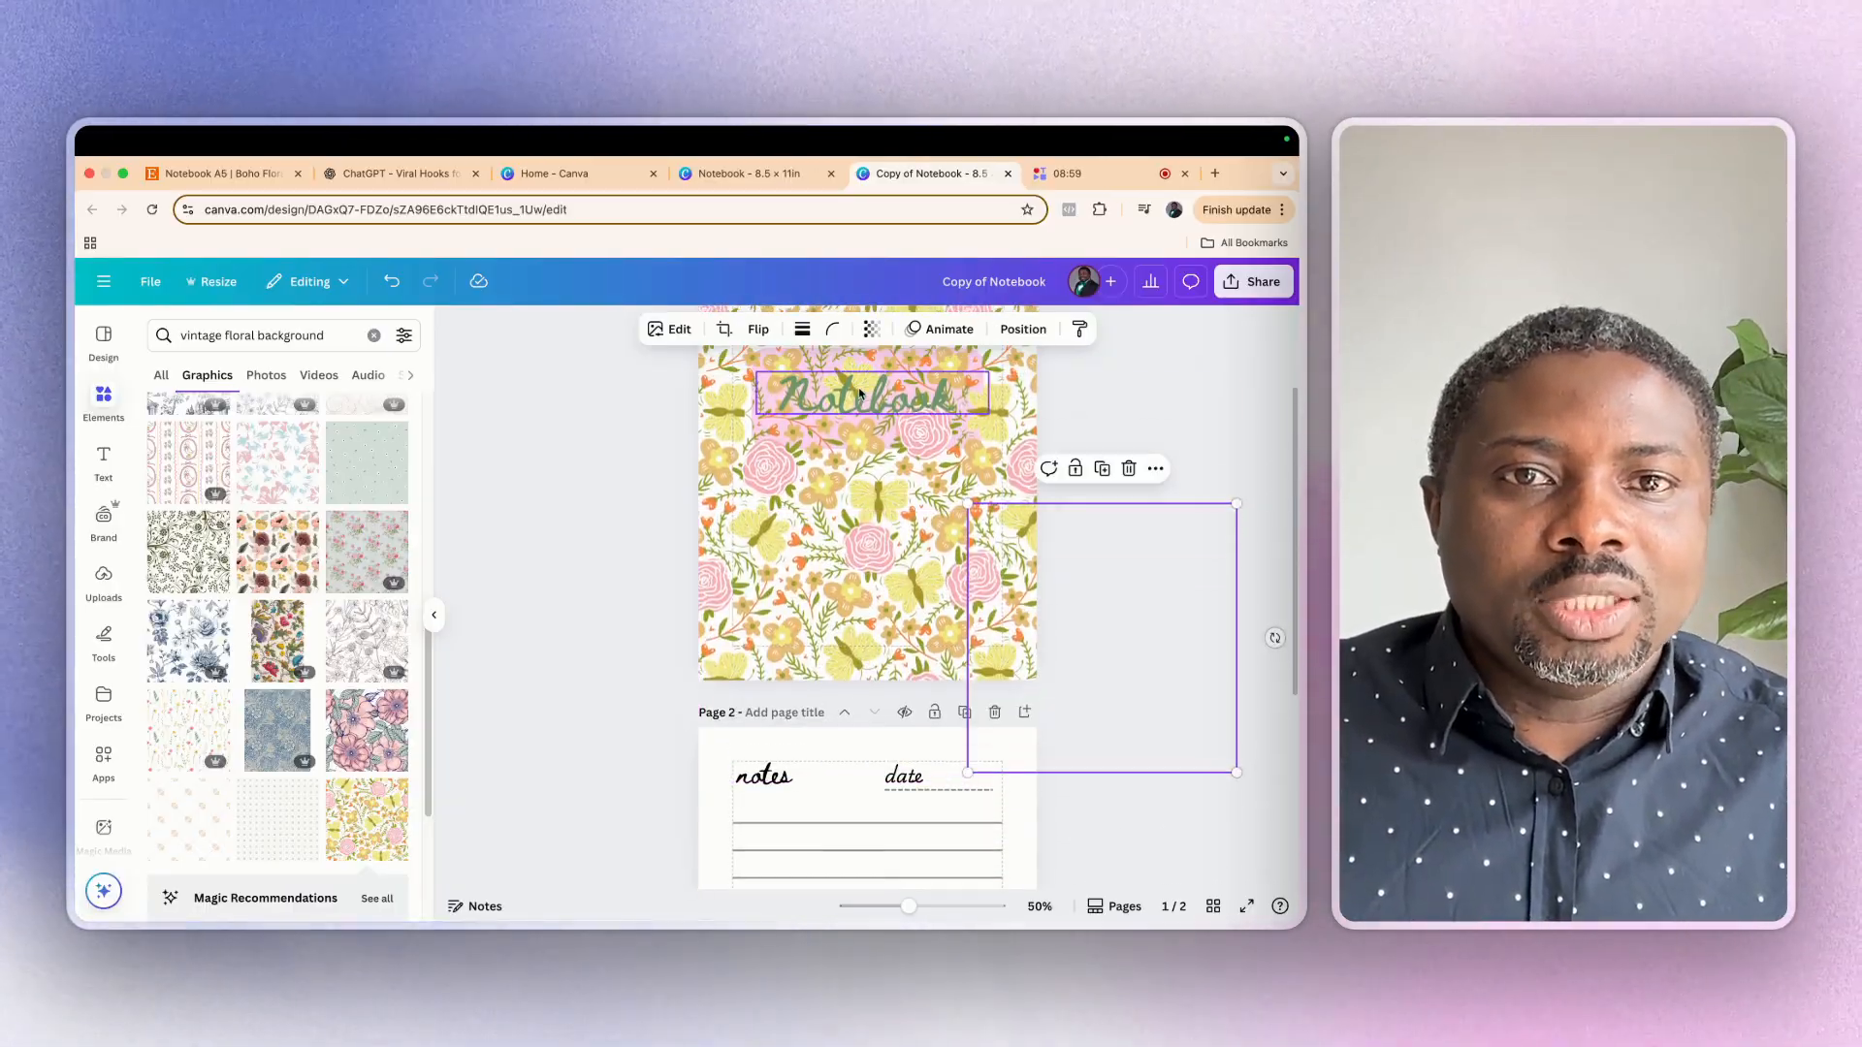
Change the text colour of the cover's "Notebook" title to black
{"action": "left_click", "coordinate": [859, 395]}
{"action": "left_click", "coordinate": [699, 332]}
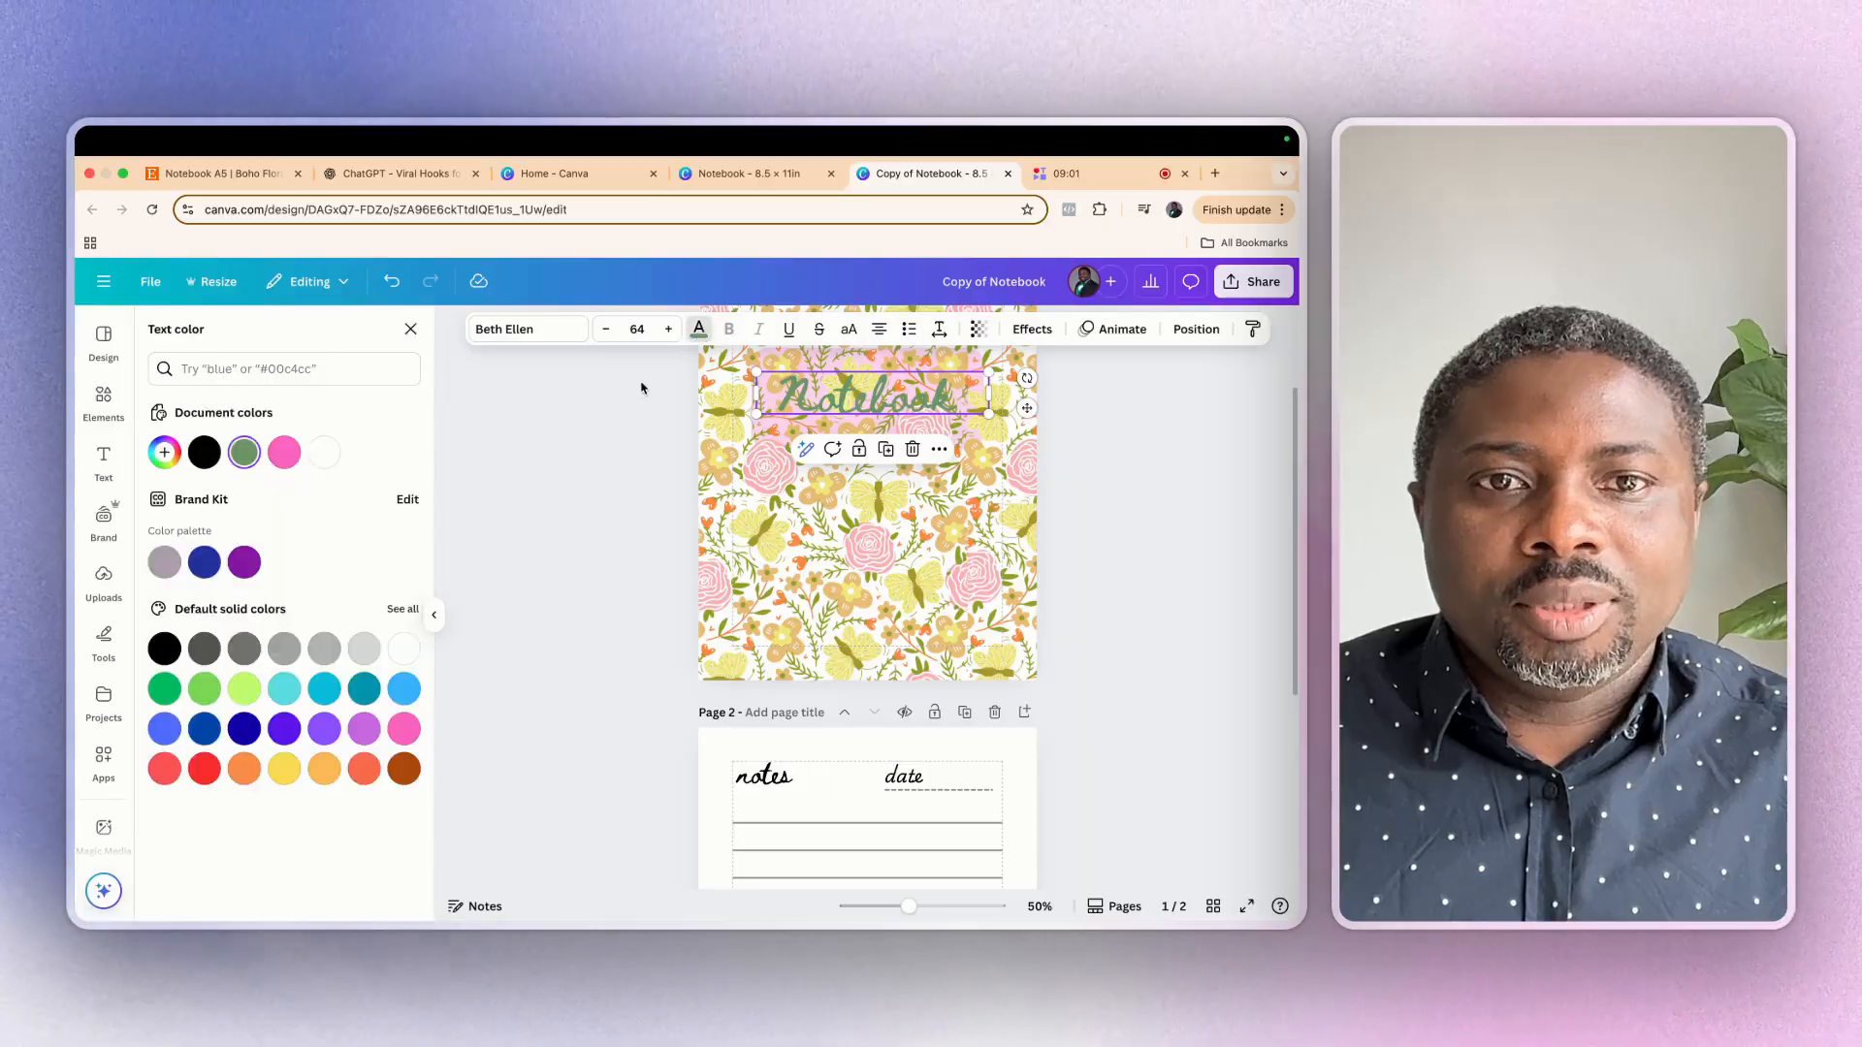
{"action": "left_click", "coordinate": [204, 452]}
{"action": "left_click", "coordinate": [873, 456]}
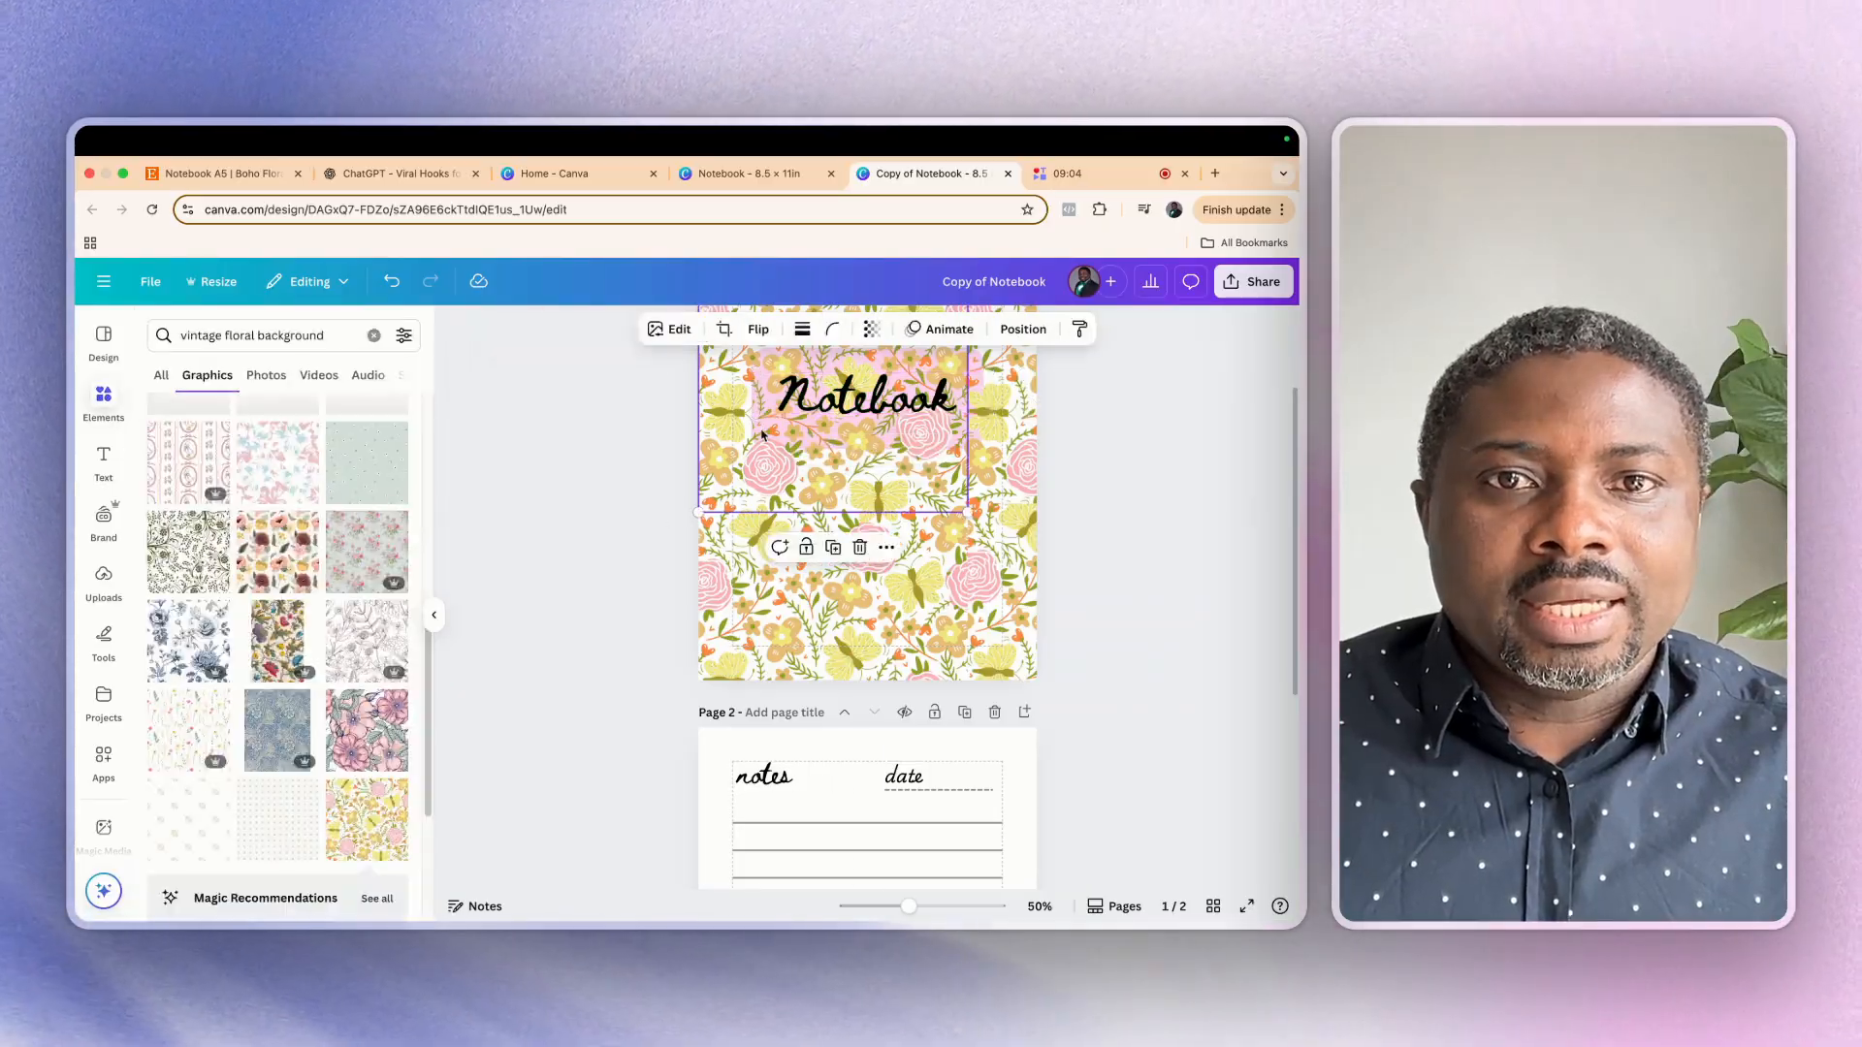
{"action": "scroll", "coordinate": [1034, 567], "scroll_direction": "up", "scroll_amount": 2}
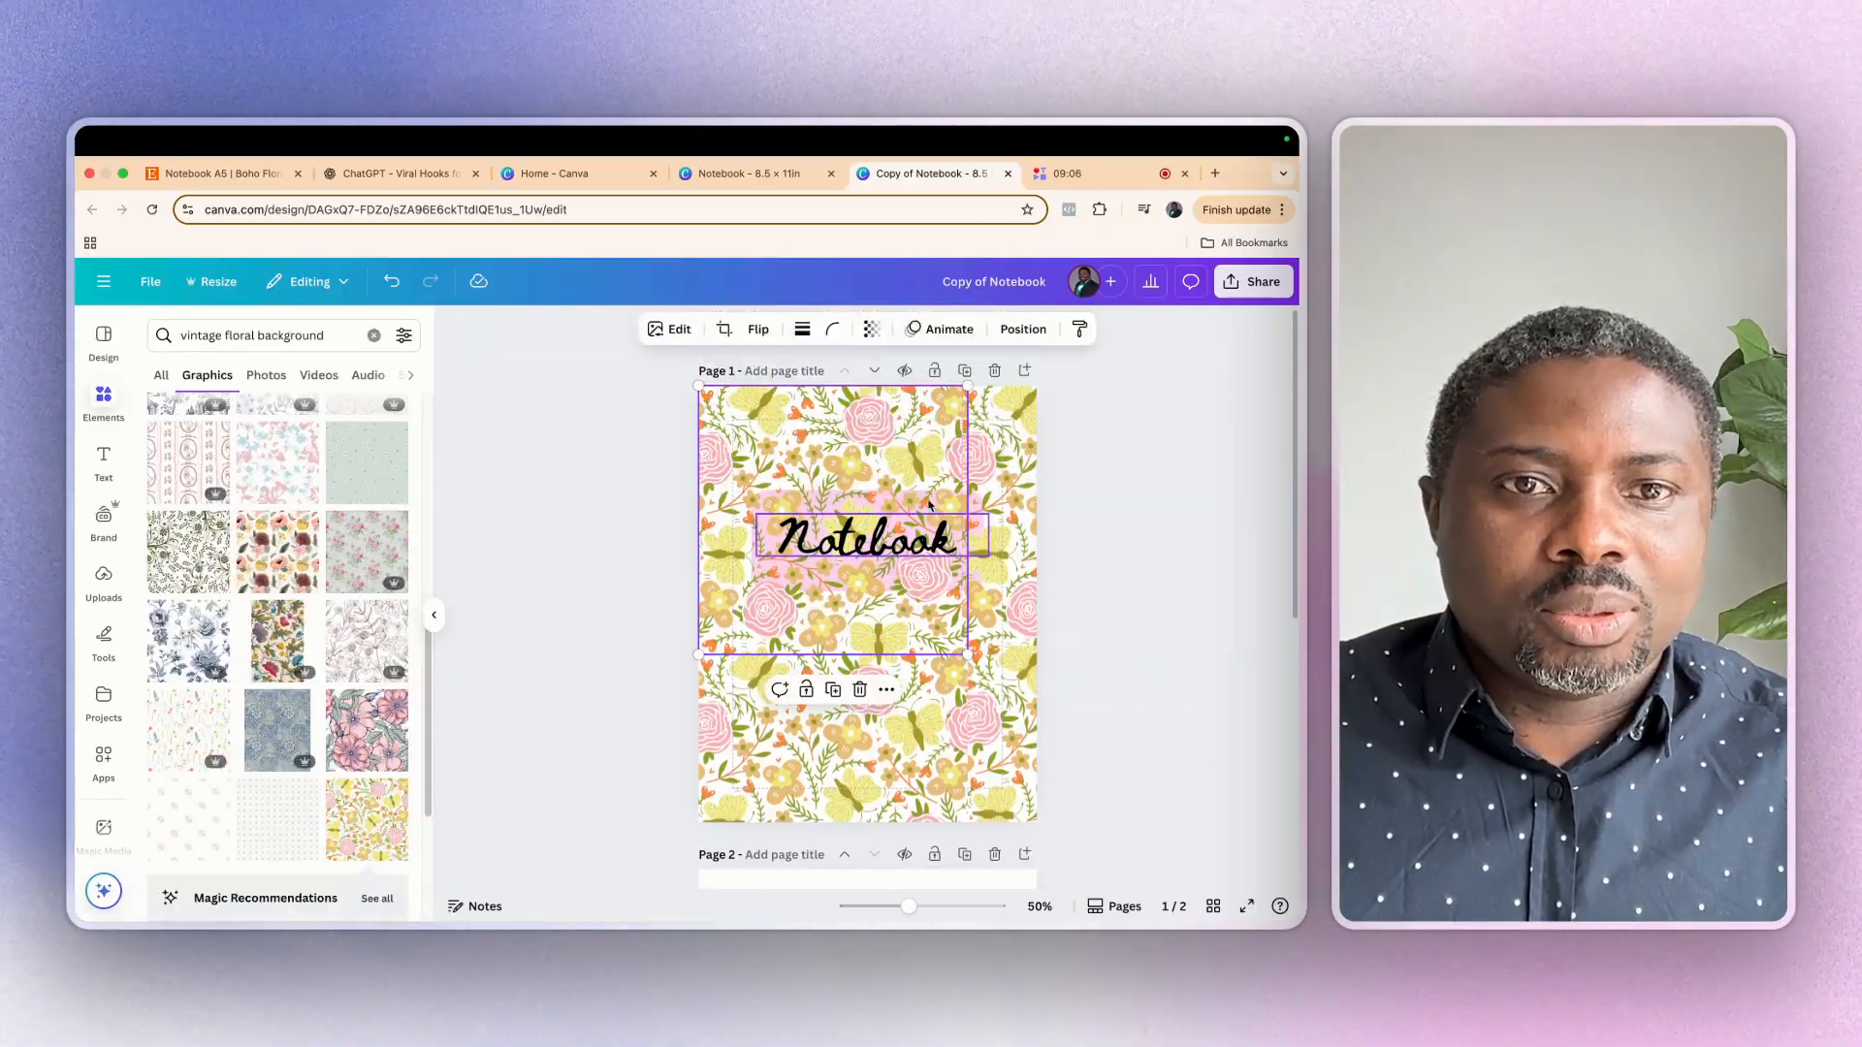
{"action": "left_click", "coordinate": [890, 558]}
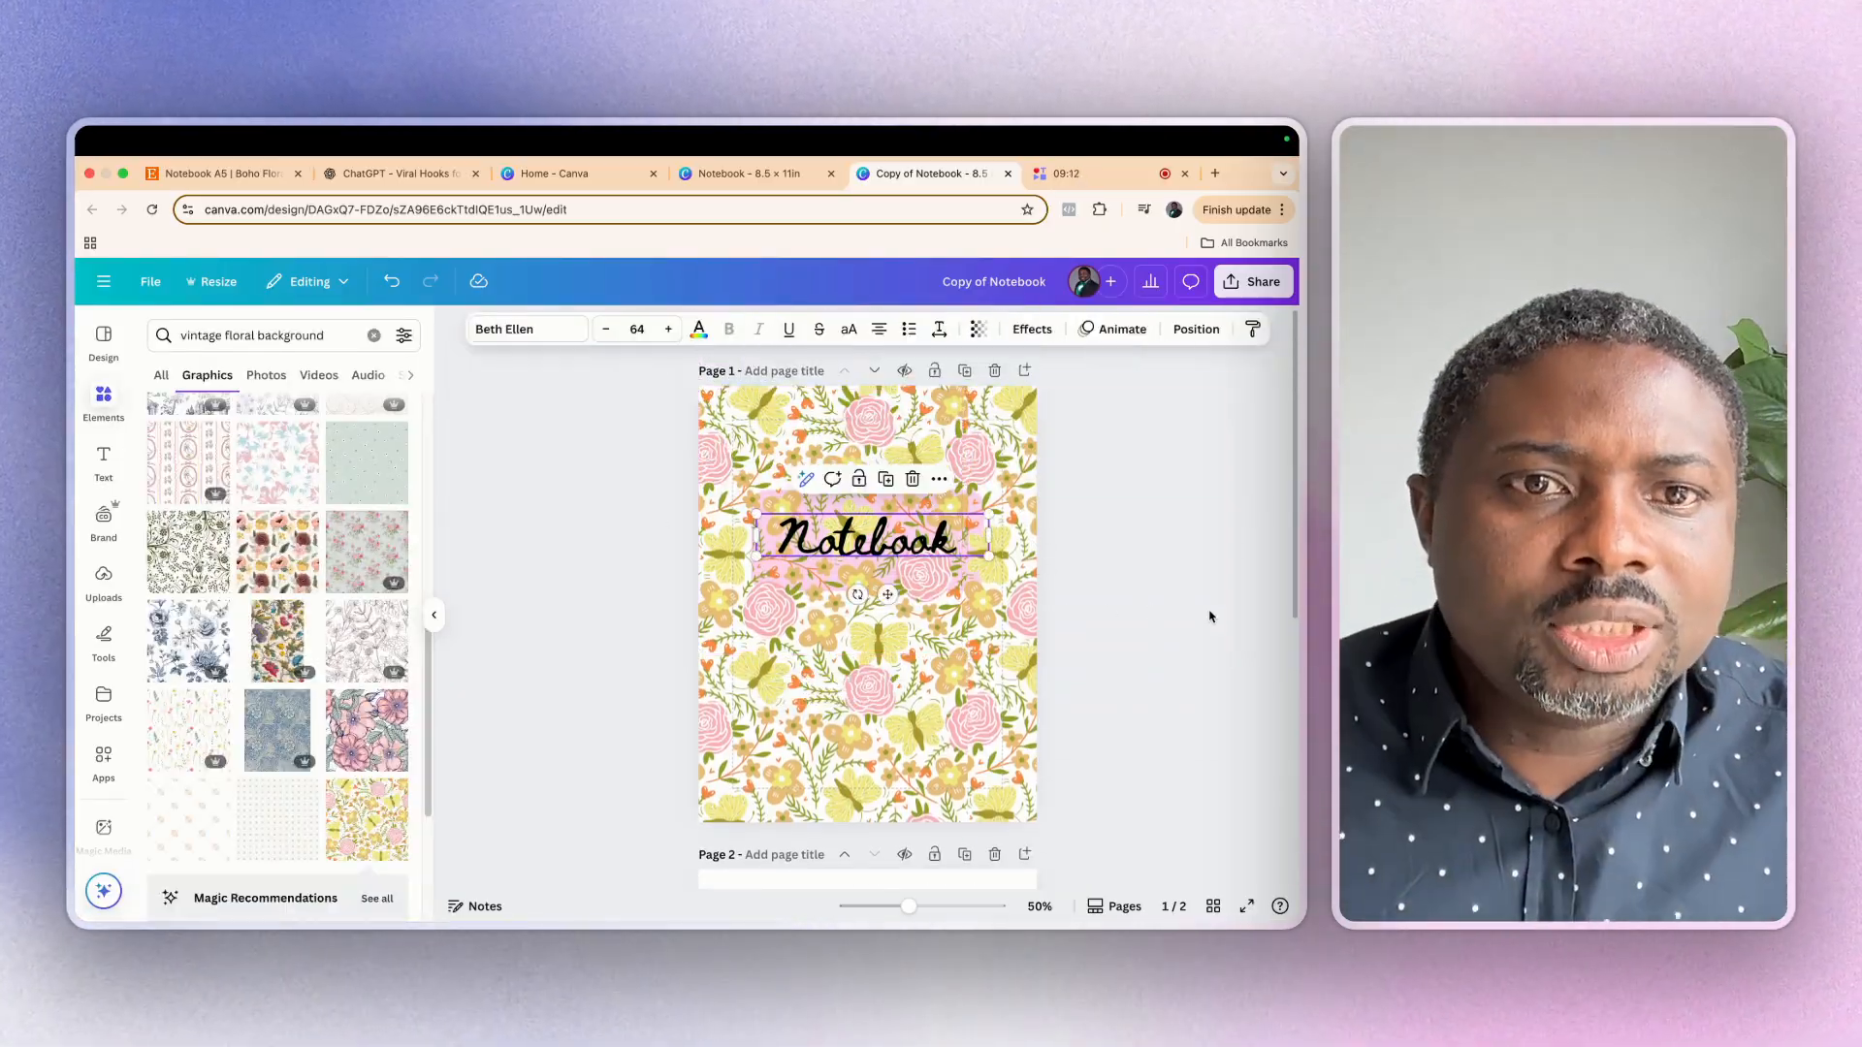
{"action": "left_click", "coordinate": [1211, 616]}
Replace the yellow flower on page 2 with the pale pink, leafy-stemmed flower graphic from an elements search for "flower"
{"action": "scroll", "coordinate": [887, 676], "scroll_direction": "down", "scroll_amount": 5}
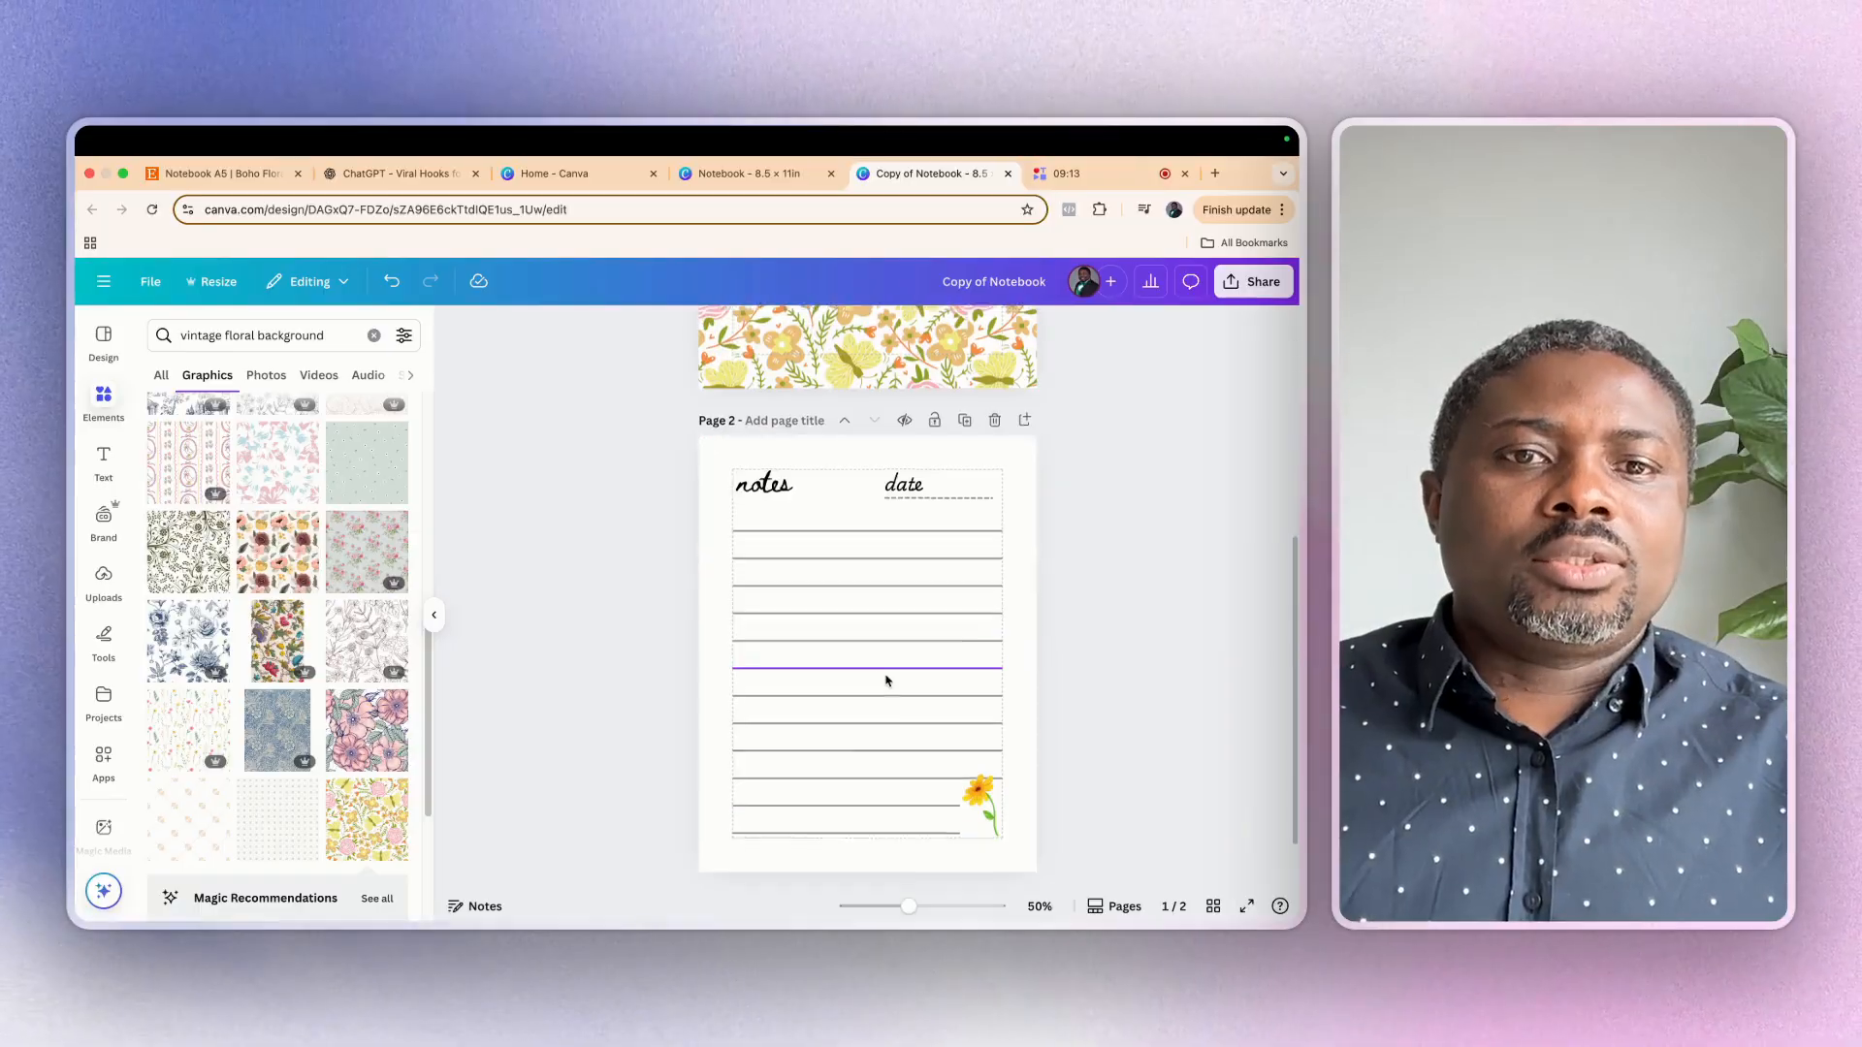
{"action": "left_click", "coordinate": [979, 793]}
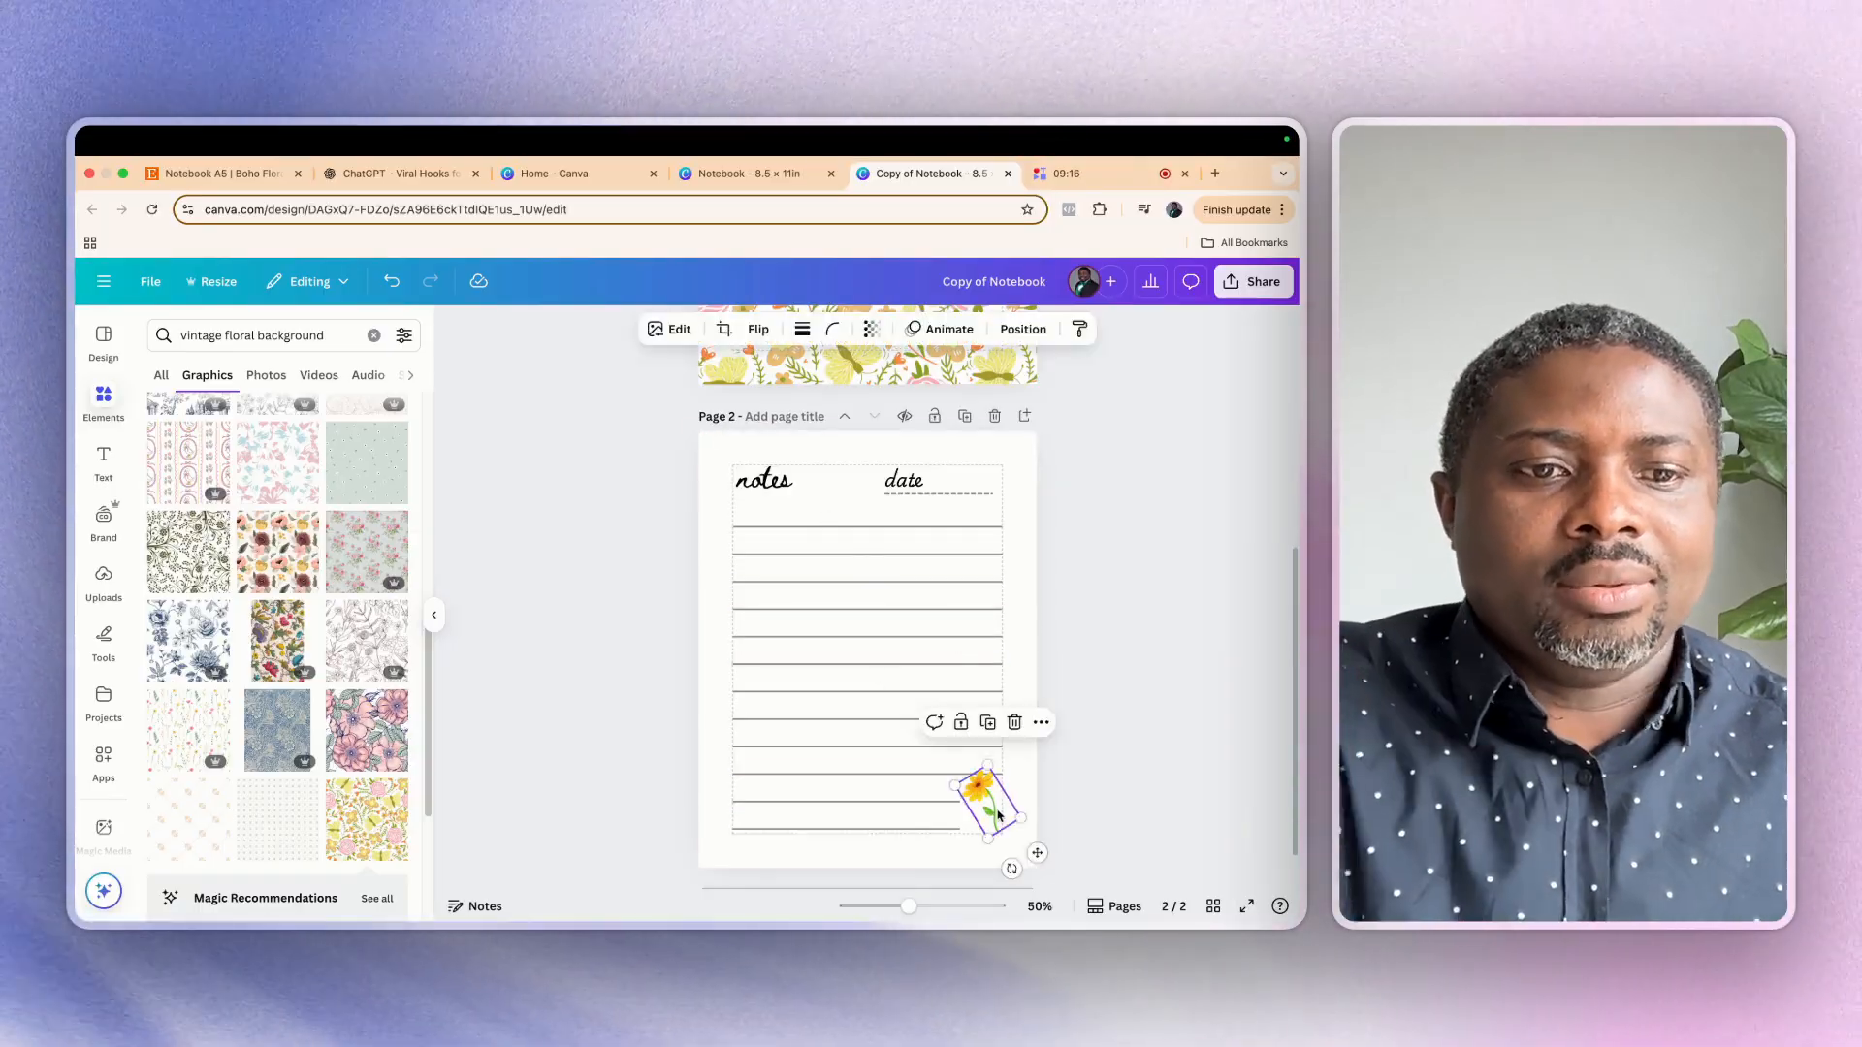
{"action": "key", "text": "Delete"}
{"action": "left_click", "coordinate": [373, 336]}
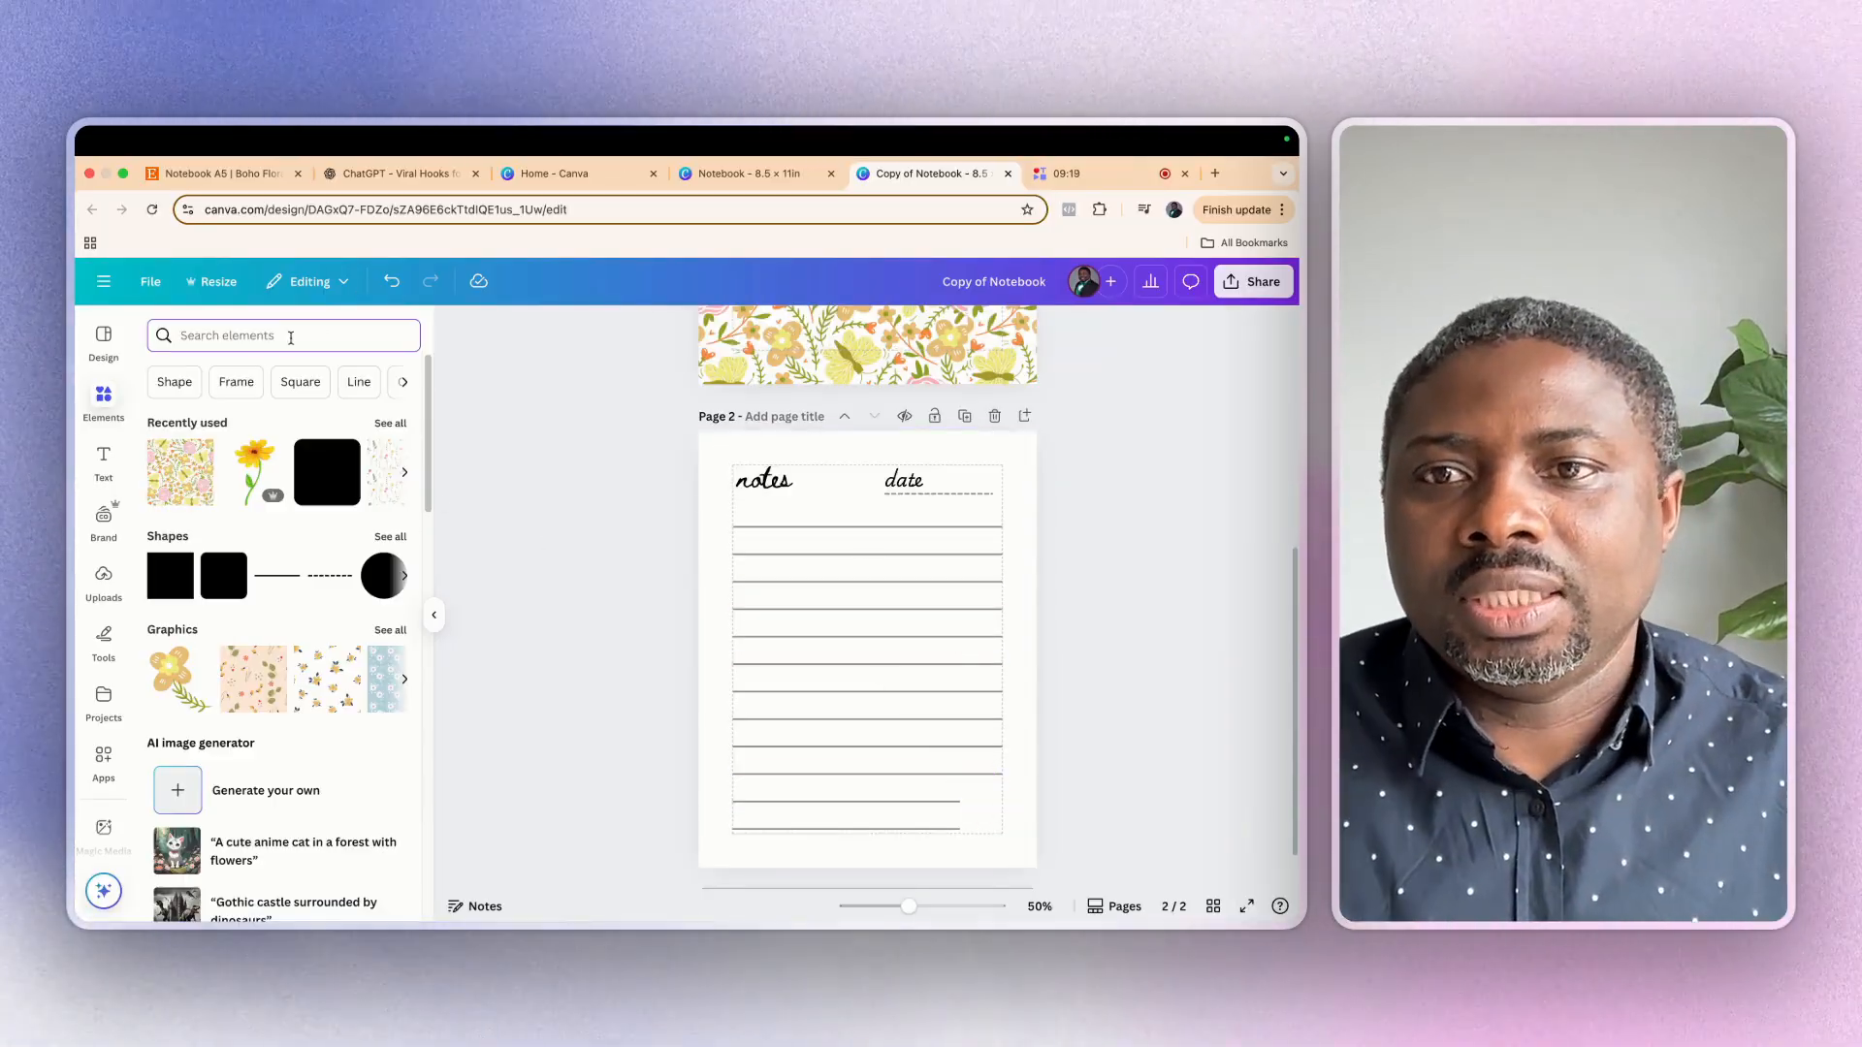
{"action": "type", "text": "flower"}
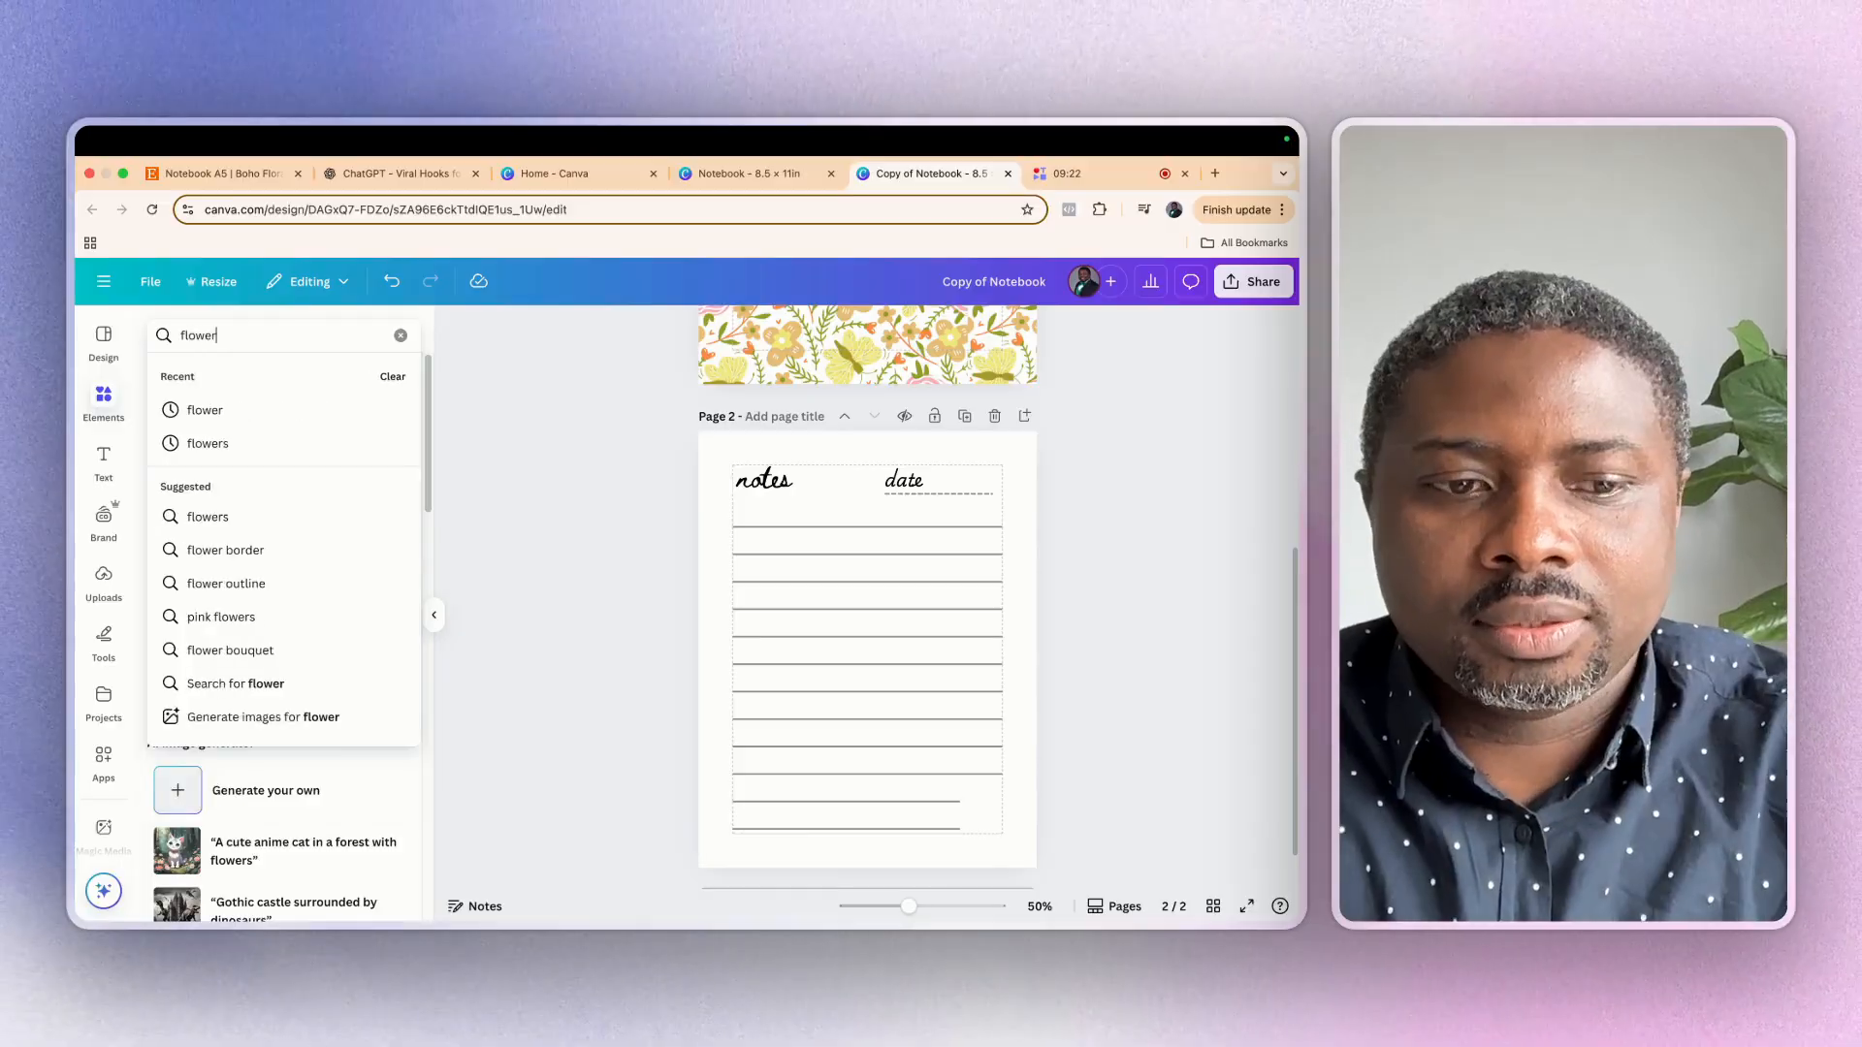
{"action": "key", "text": "Return"}
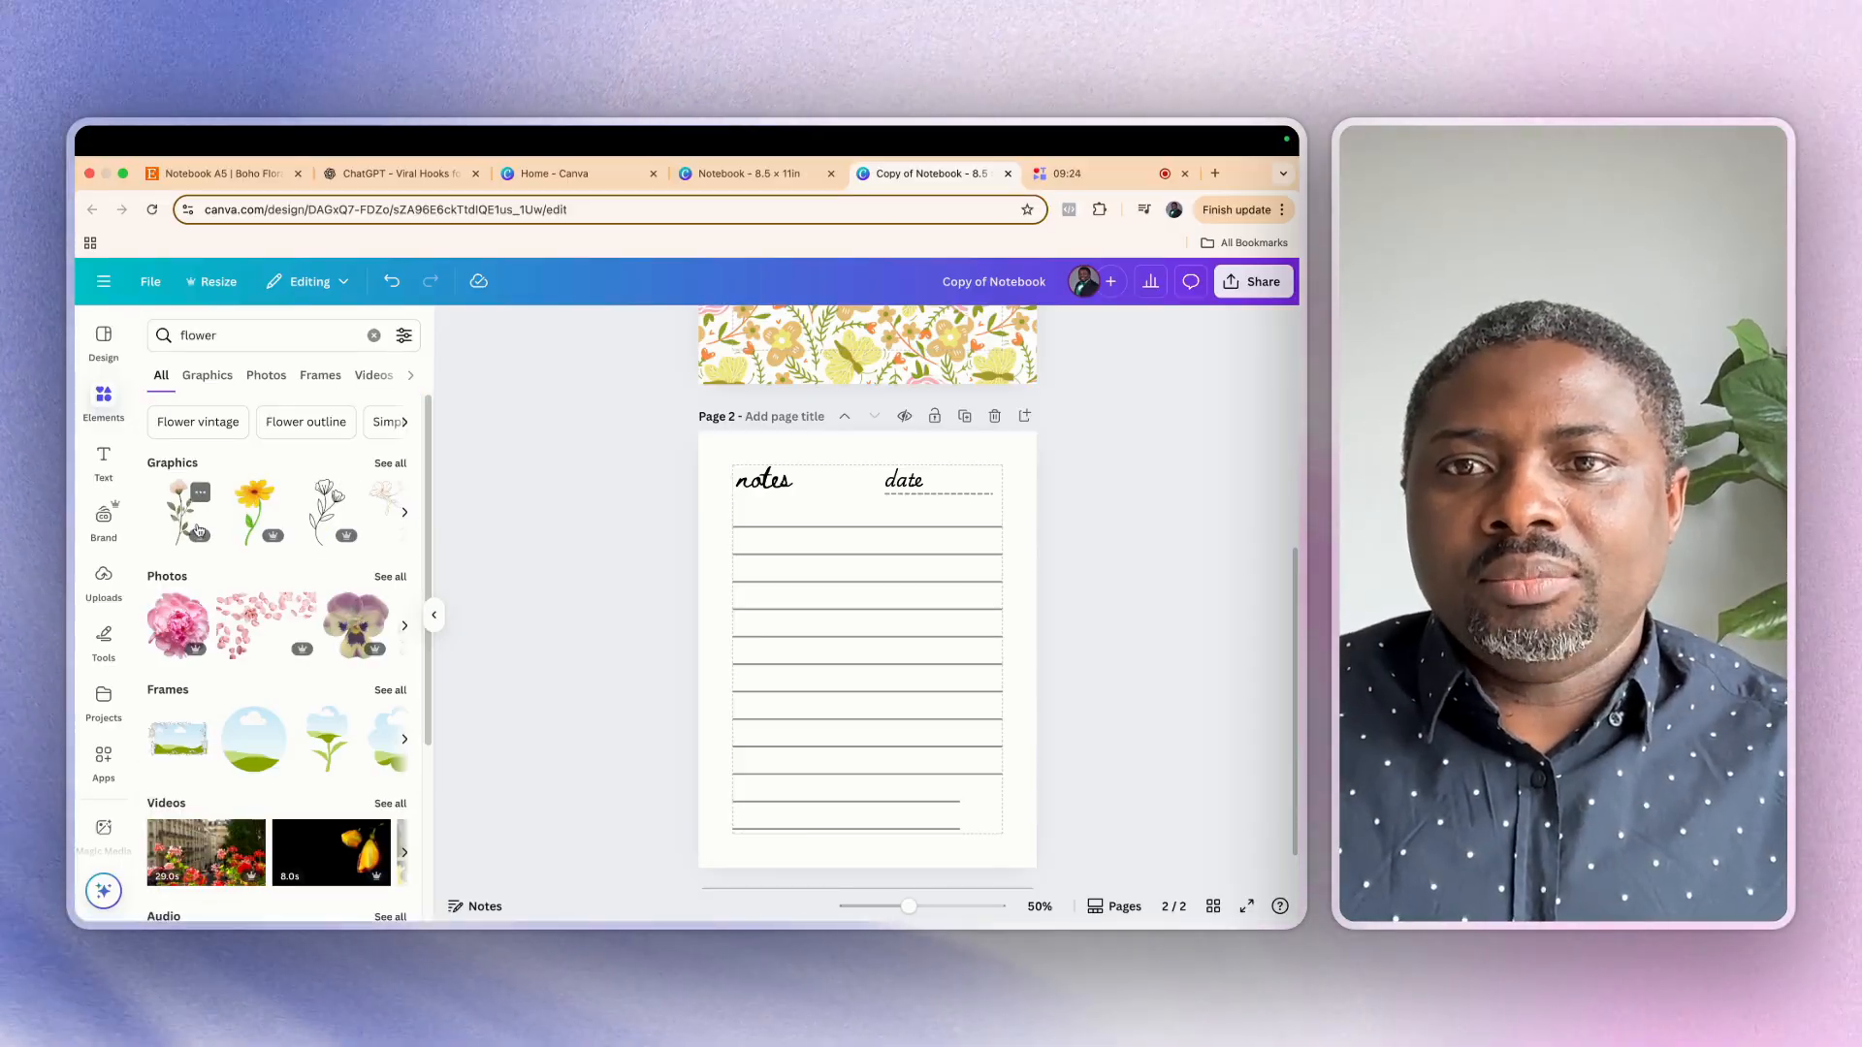
{"action": "left_click", "coordinate": [192, 524]}
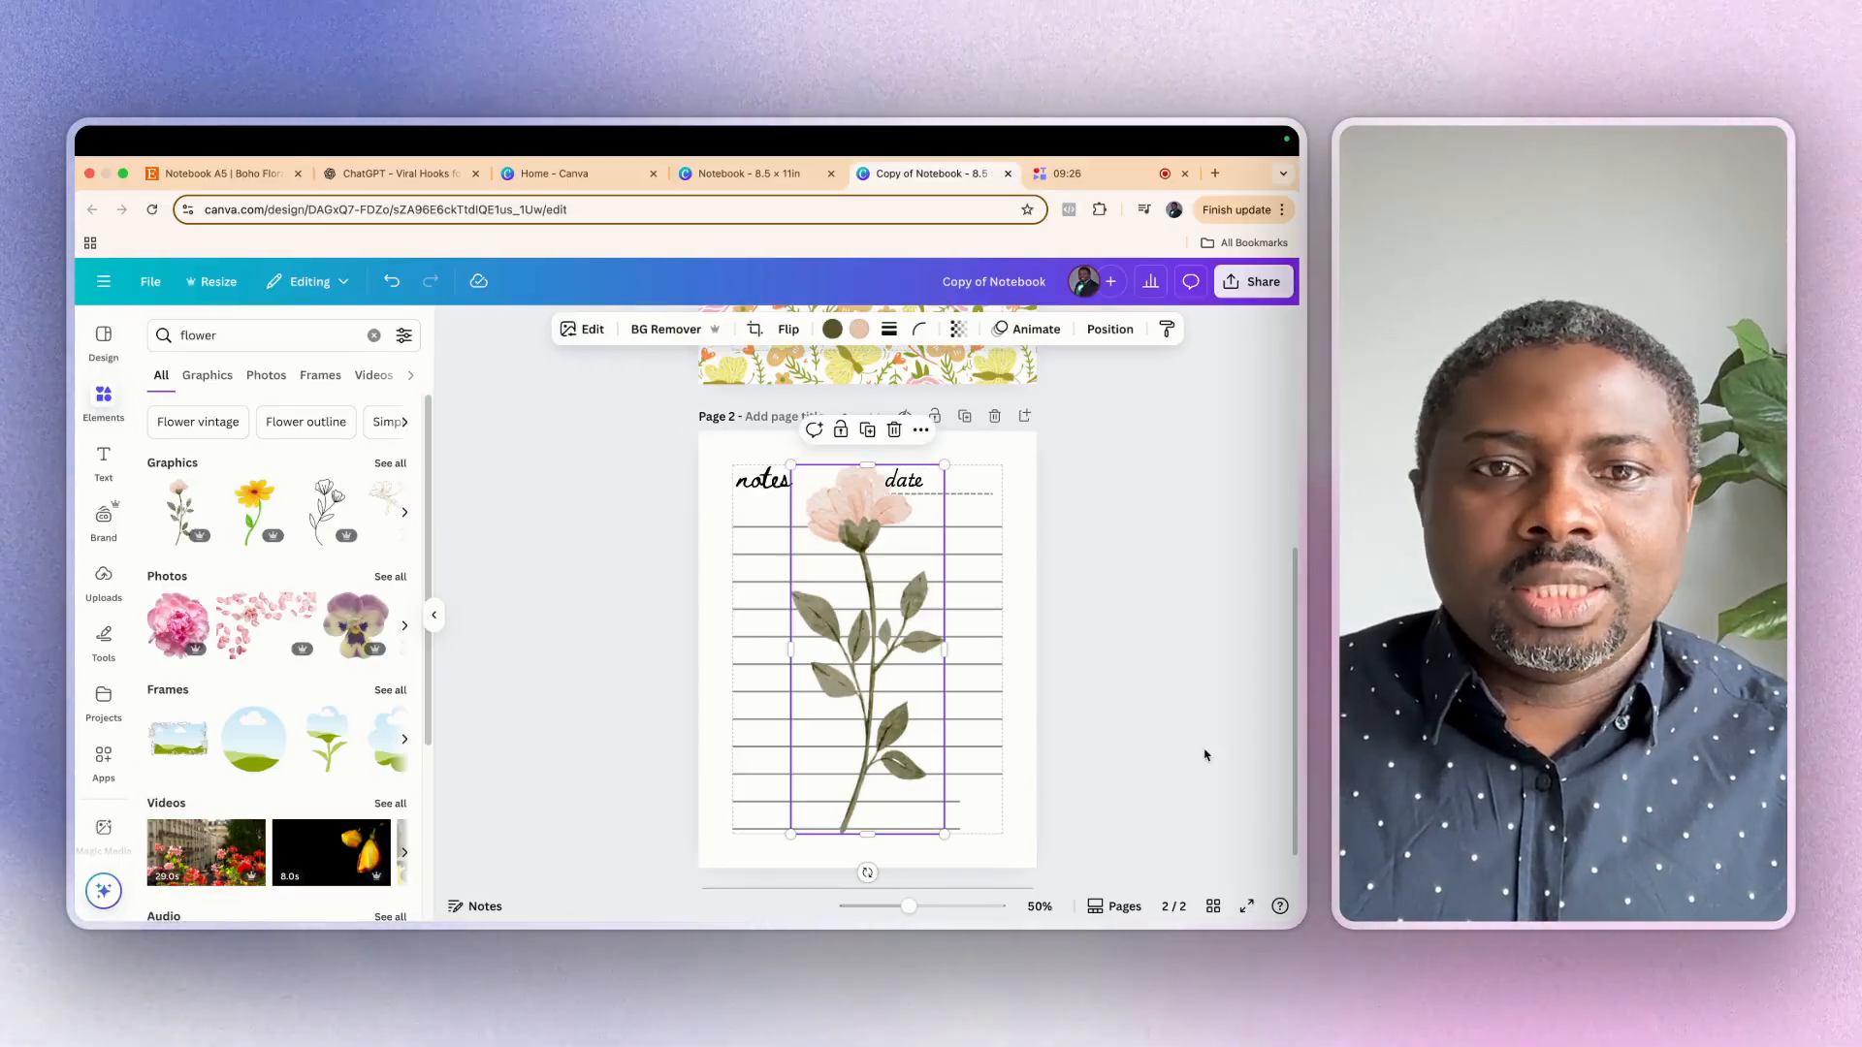
Shrink the pale pink flower to about 0.6 × 1.4 in, tilt it and place it in the page's lower-right corner beside the shortened lines
{"action": "left_click_drag", "start_coordinate": [937, 466], "coordinate": [868, 700]}
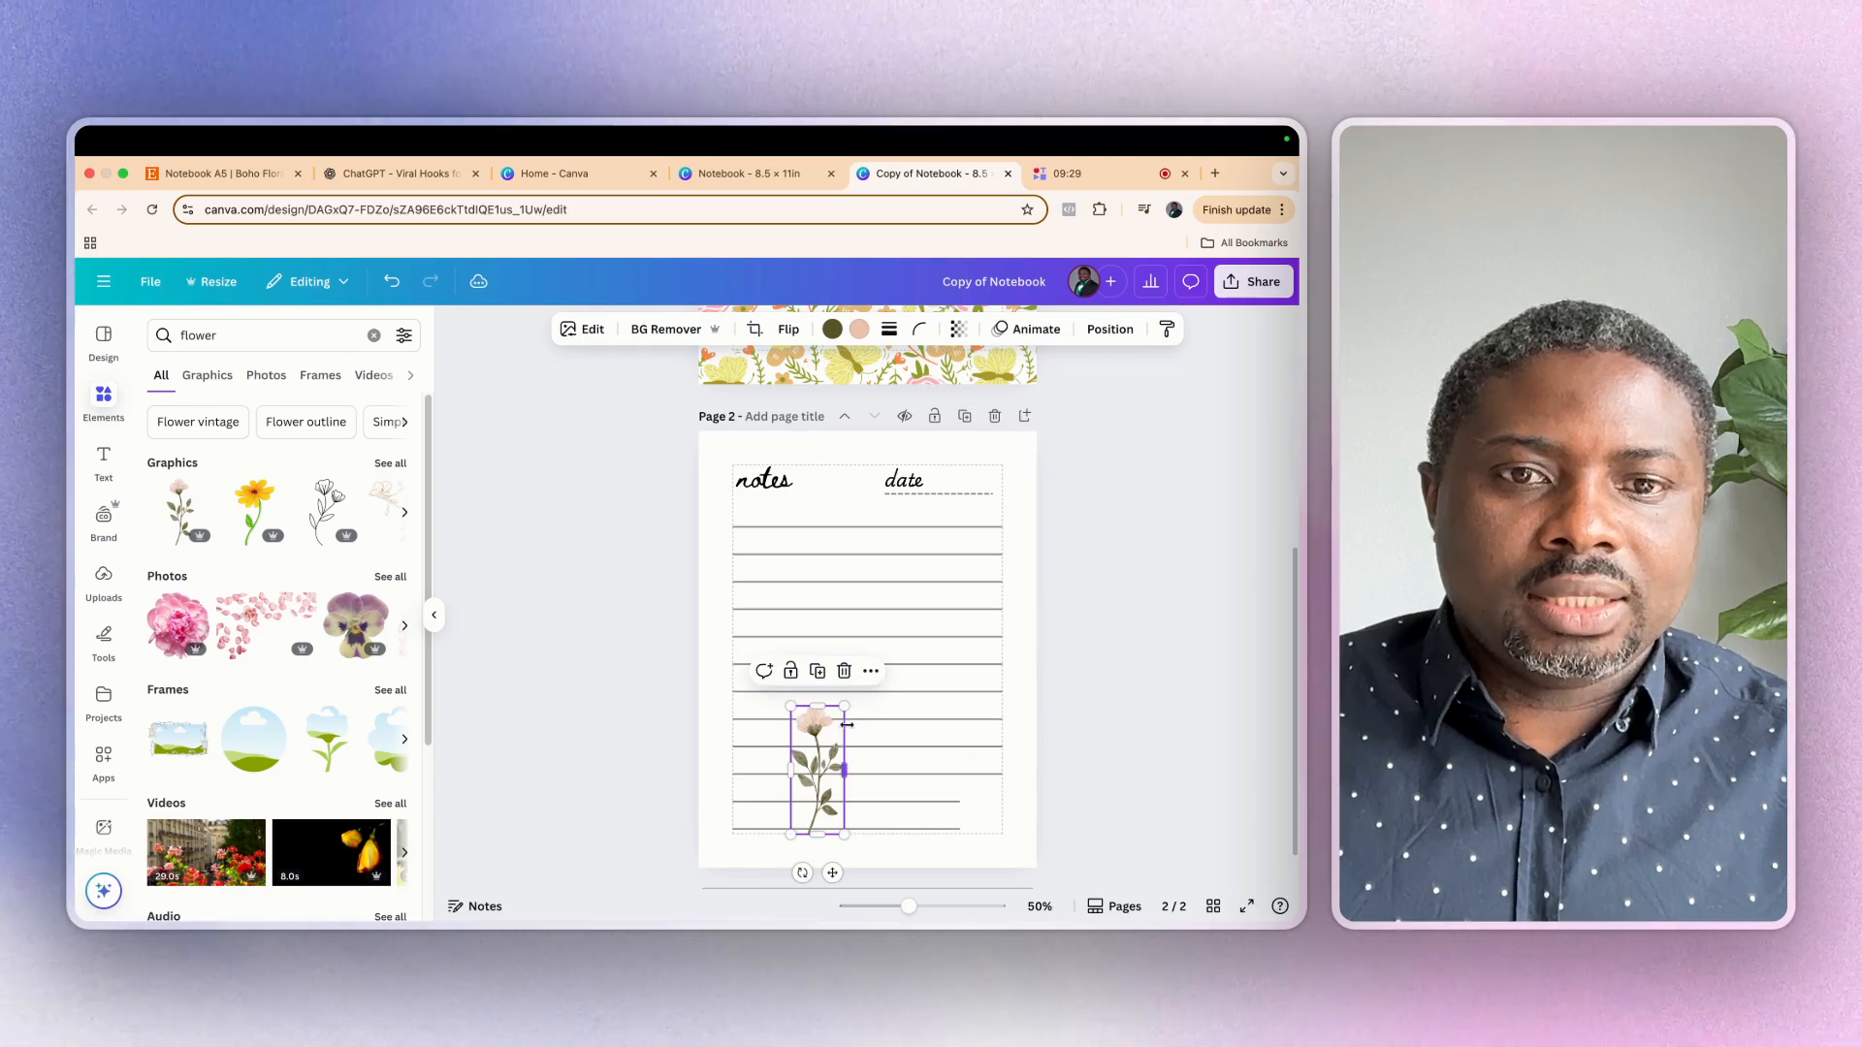
{"action": "left_click_drag", "start_coordinate": [802, 873], "coordinate": [831, 863]}
{"action": "left_click_drag", "start_coordinate": [841, 766], "coordinate": [980, 768]}
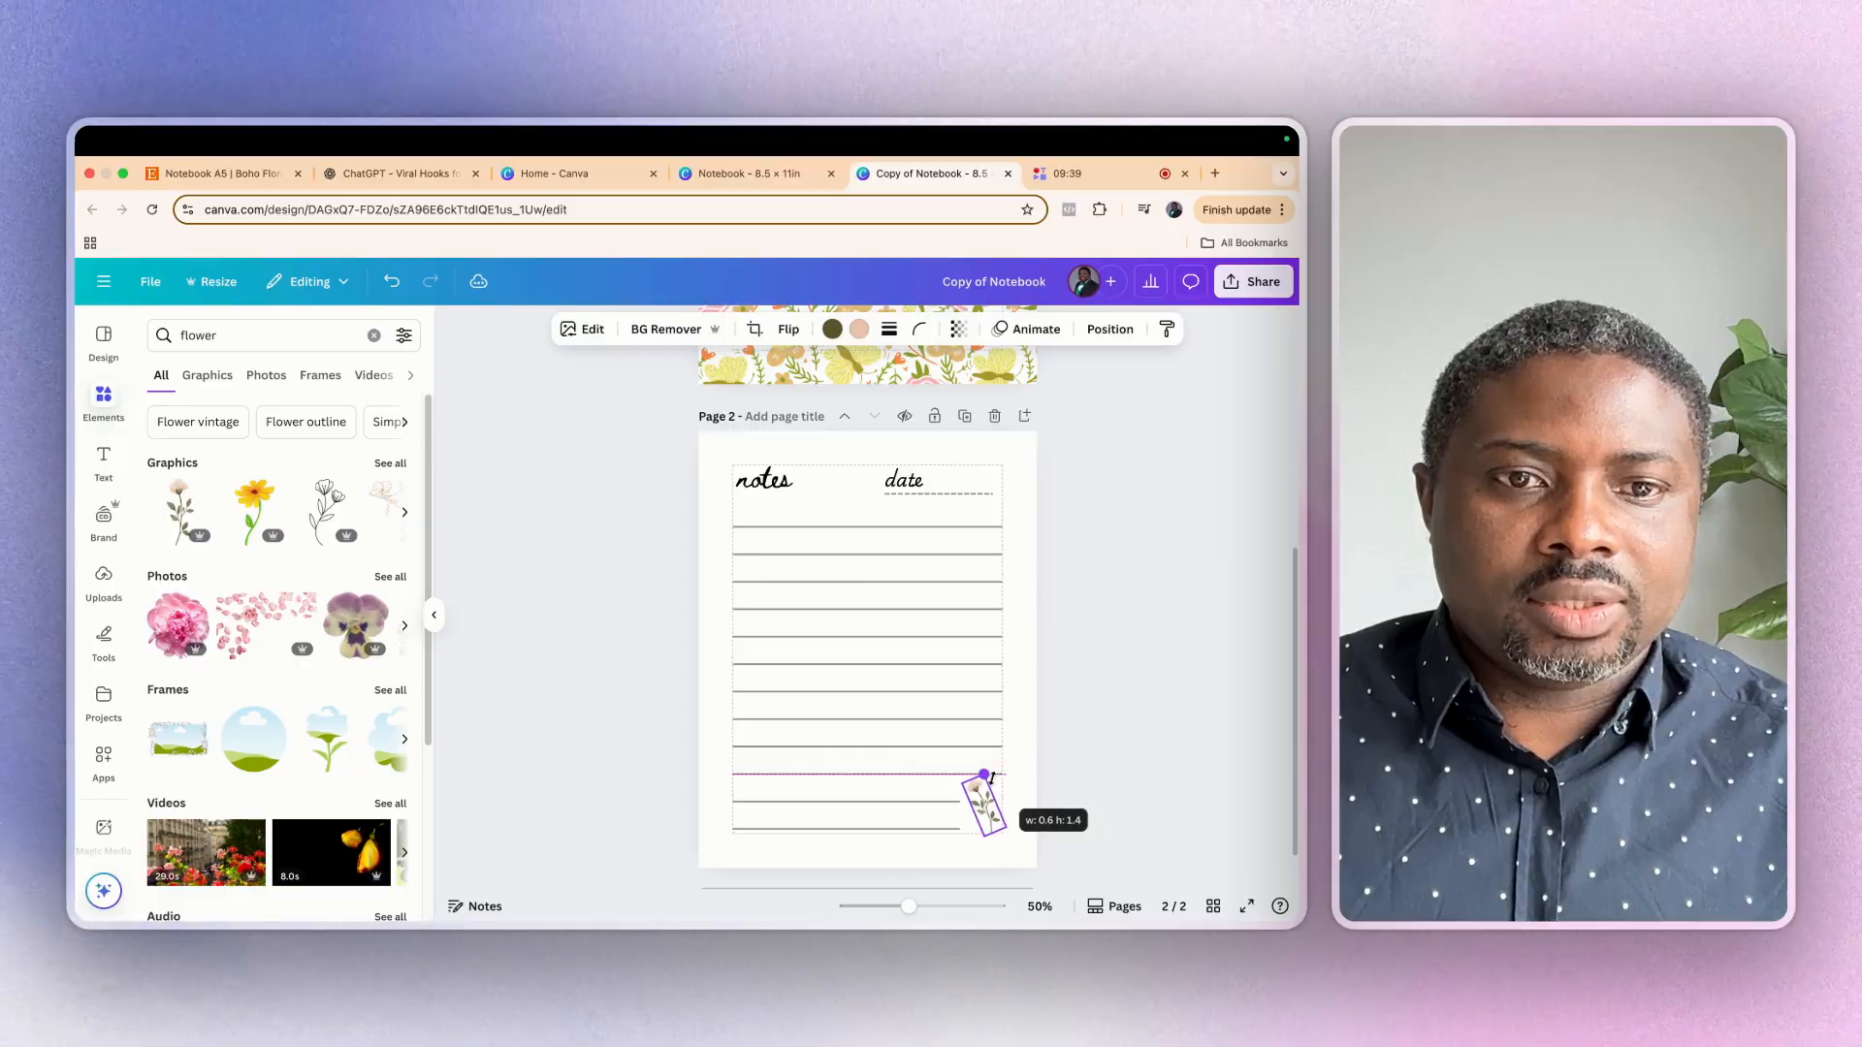
{"action": "left_click_drag", "start_coordinate": [991, 777], "coordinate": [987, 780]}
{"action": "scroll", "coordinate": [835, 664], "scroll_direction": "up", "scroll_amount": 4}
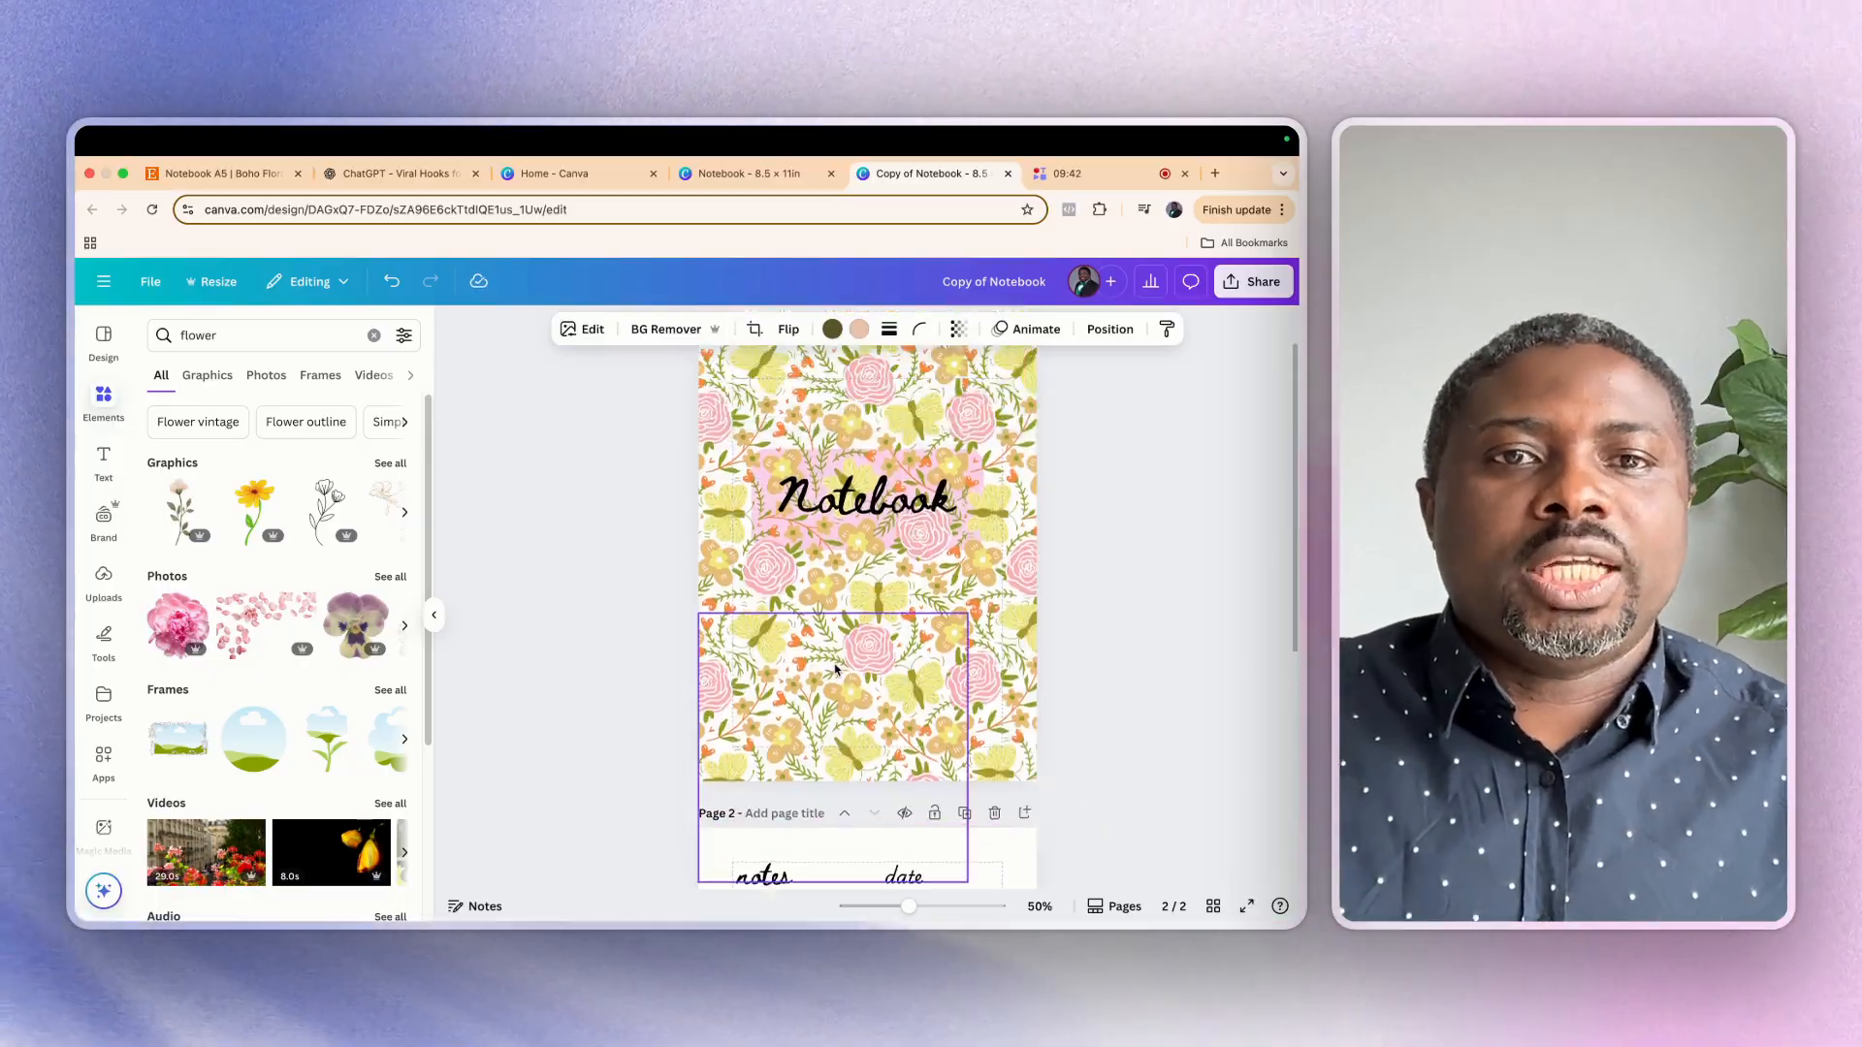
{"action": "scroll", "coordinate": [880, 708], "scroll_direction": "down", "scroll_amount": 4}
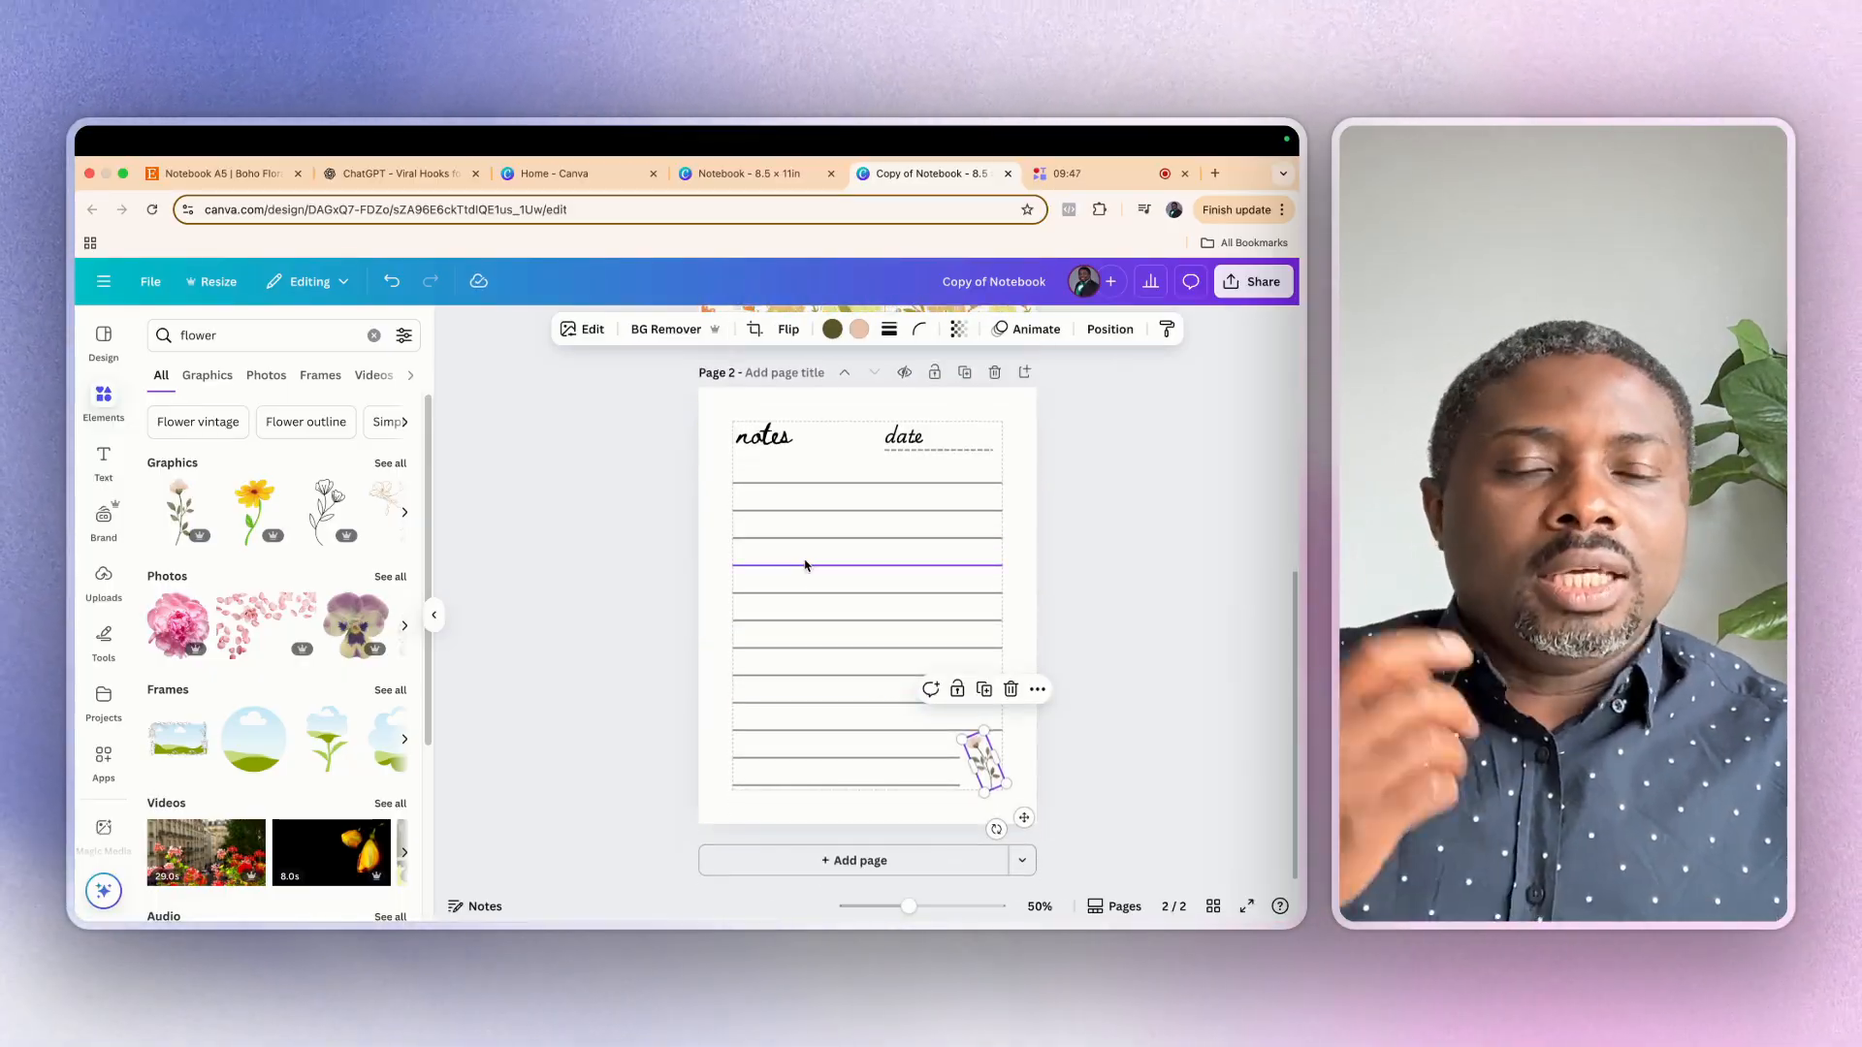